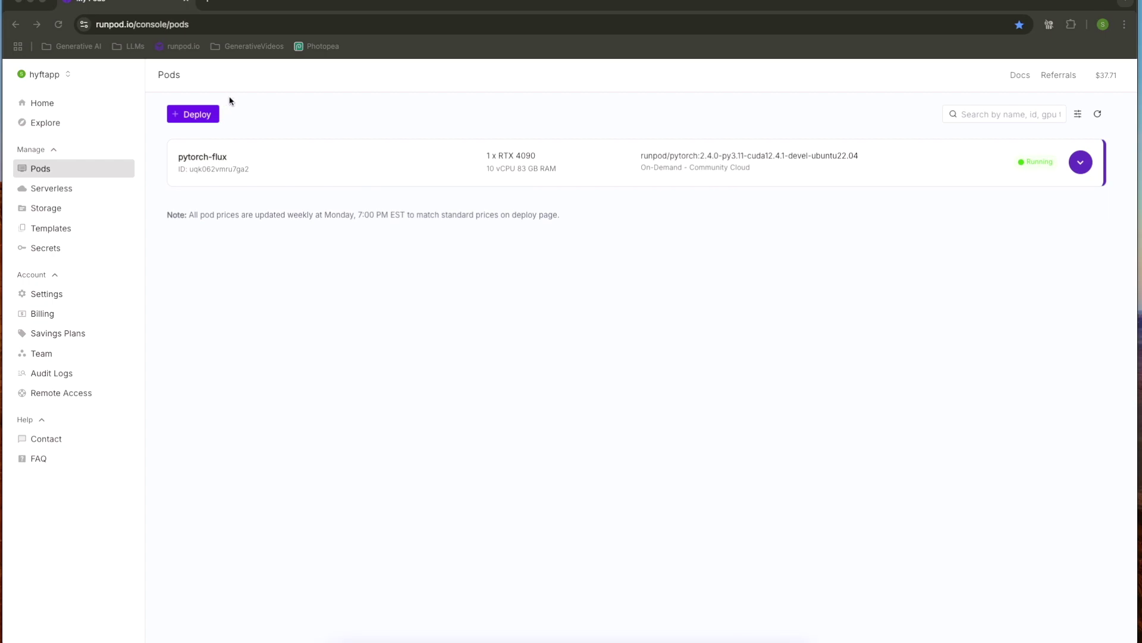
Review the pytorch-flux pod's container image, start command and exposed HTTP ports in its edit settings, and close them without saving.
left_click(1053, 169)
left_click(1081, 162)
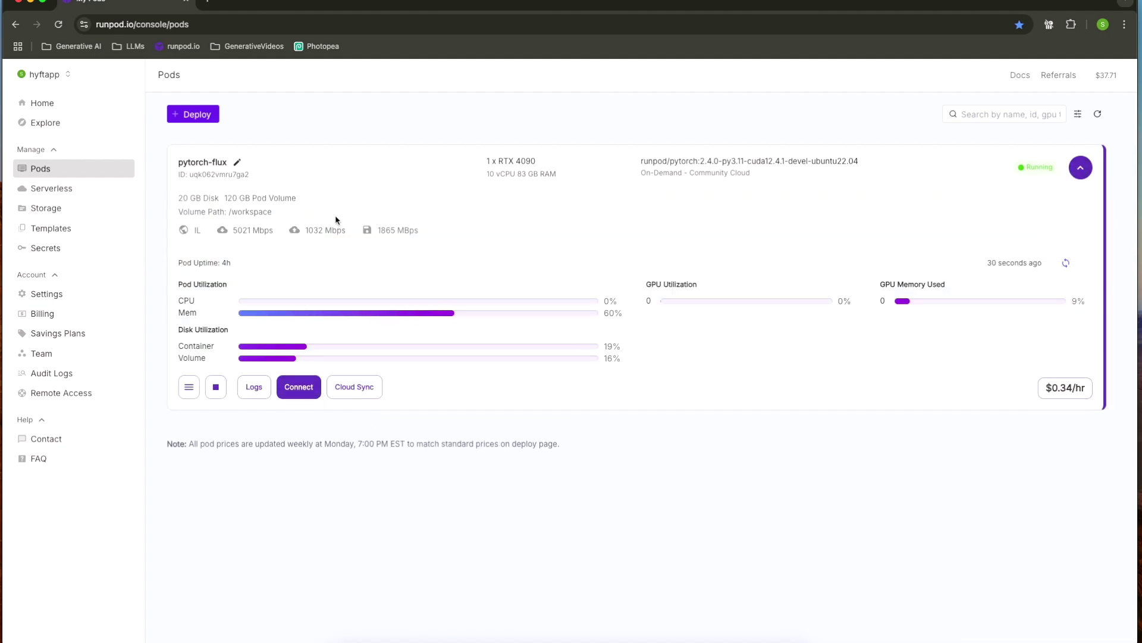
left_click(180, 391)
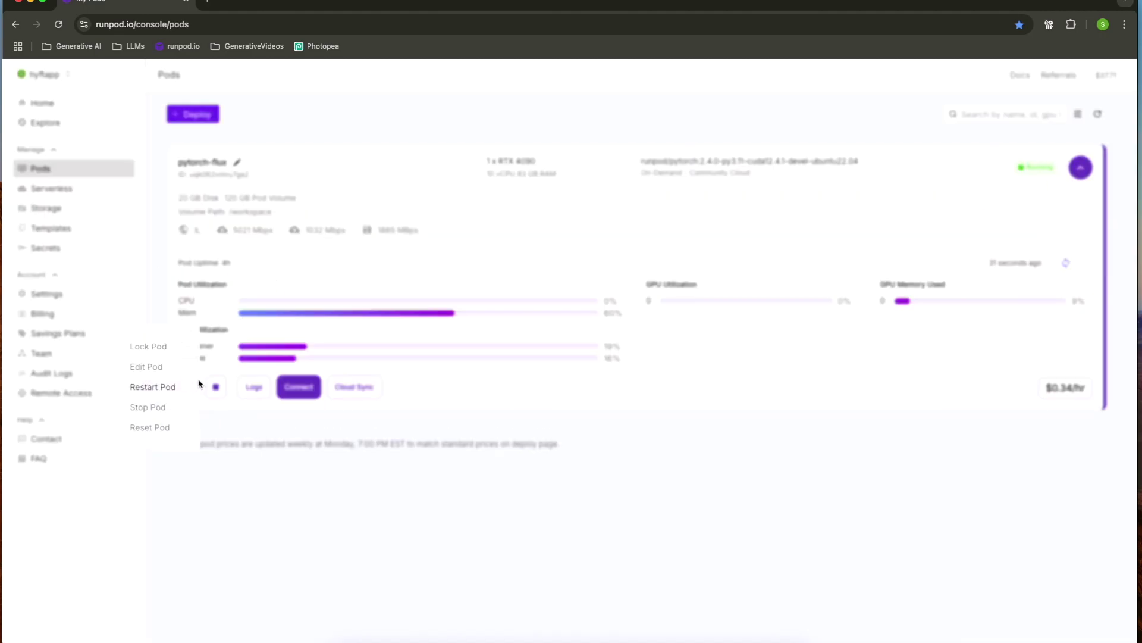
left_click(129, 369)
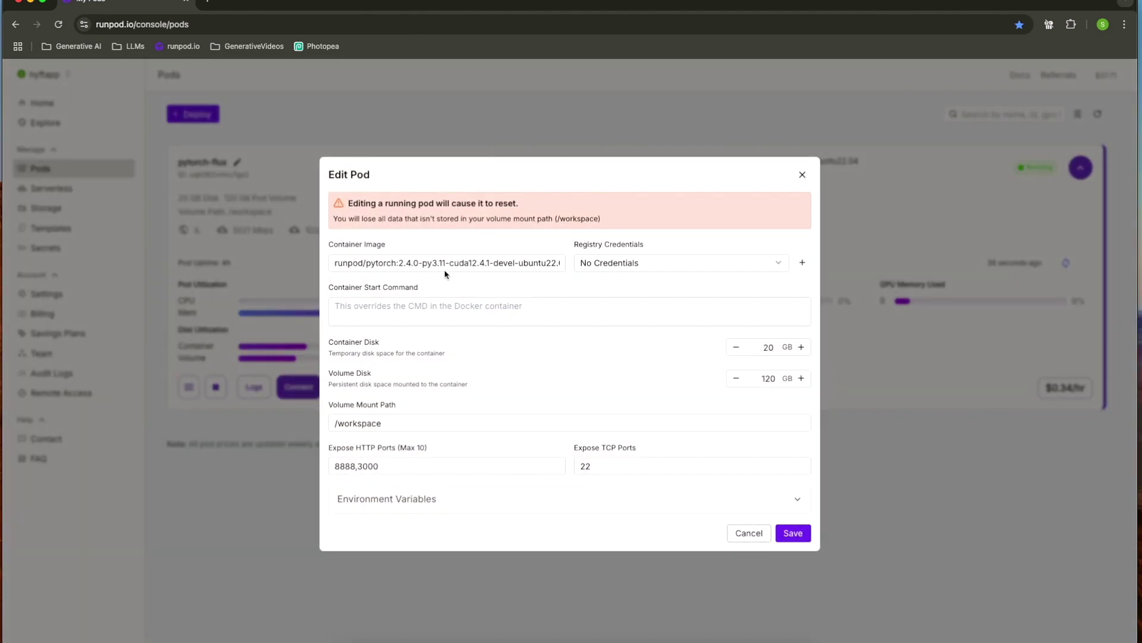
left_click(410, 263)
left_click_drag(446, 263, 493, 263)
left_click(542, 301)
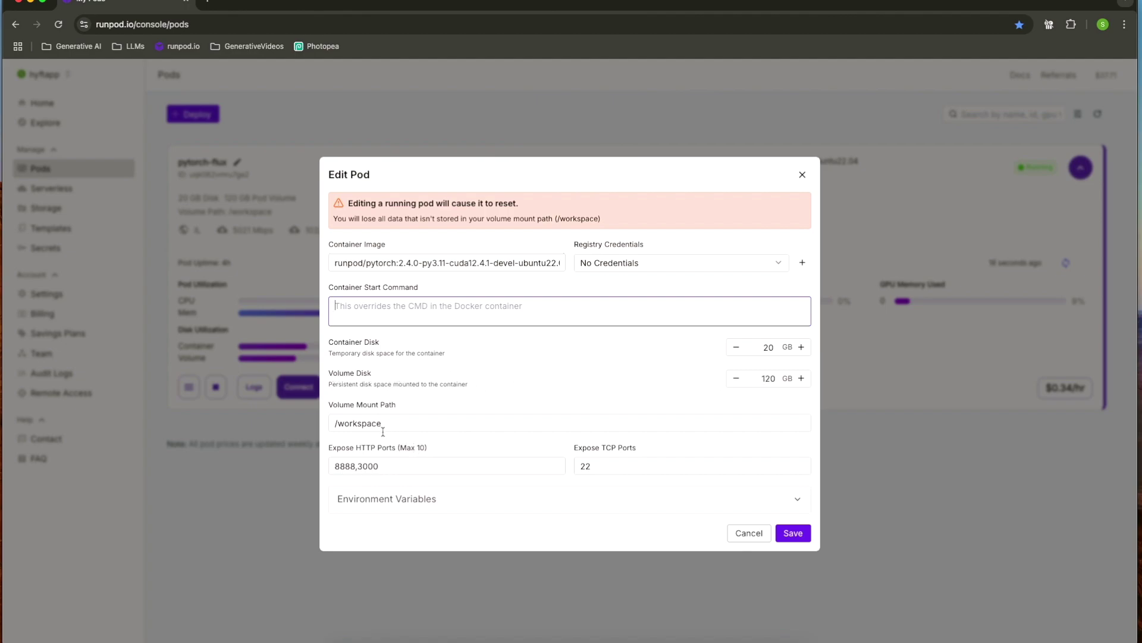
left_click_drag(381, 467, 319, 470)
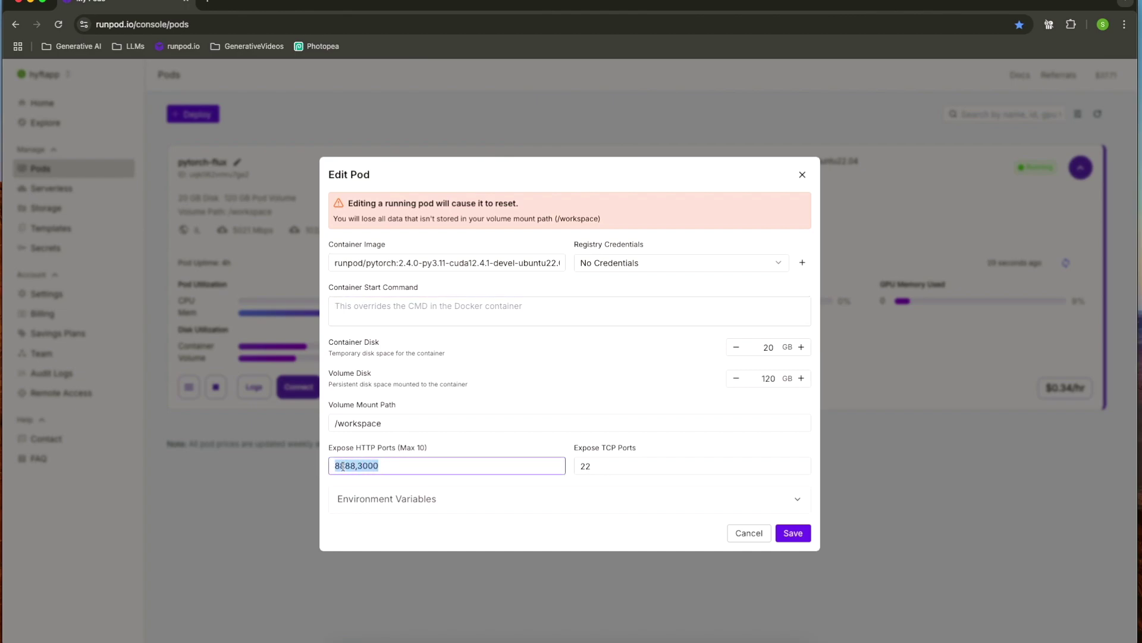
left_click(393, 465)
left_click_drag(393, 465, 358, 466)
left_click(803, 178)
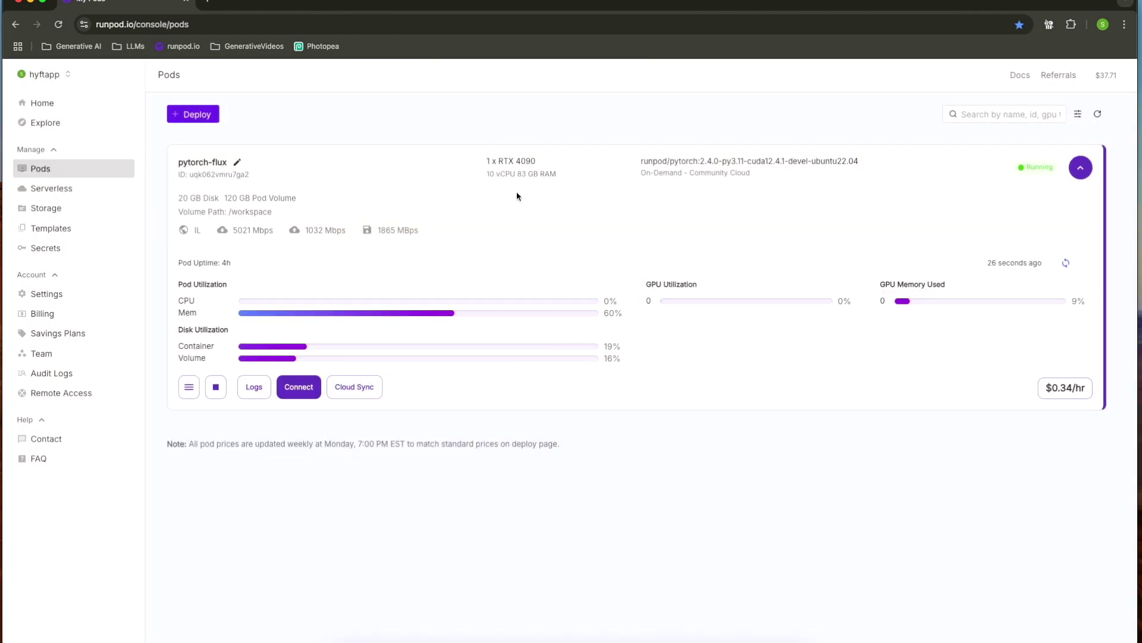
Open the pytorch-flux pod's Jupyter Lab service on port 8888.
left_click(301, 387)
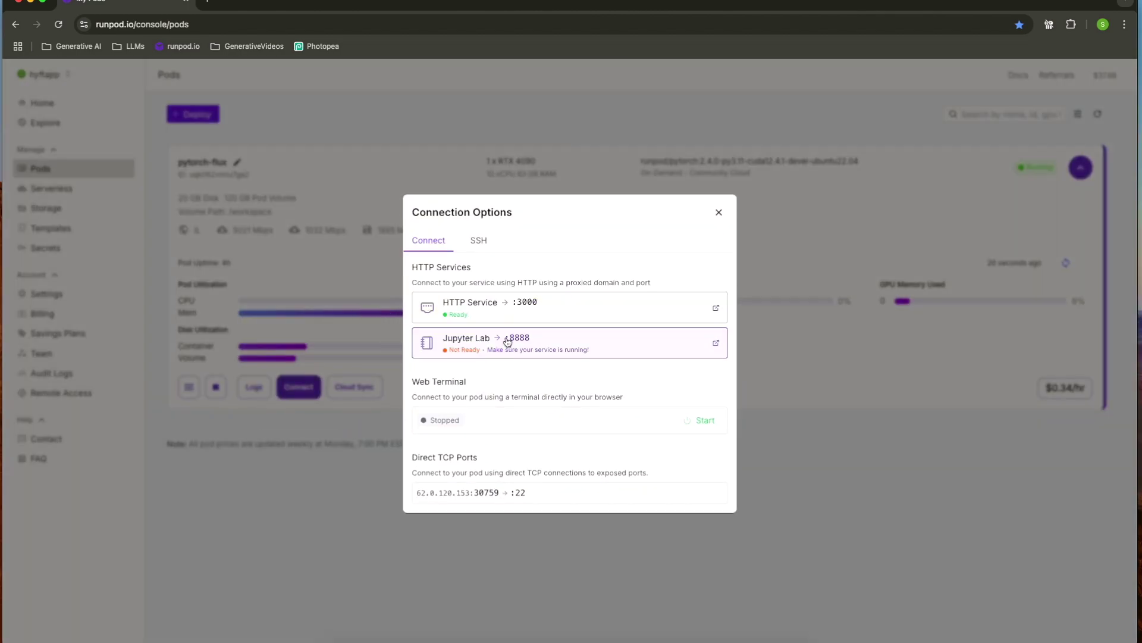
left_click(499, 342)
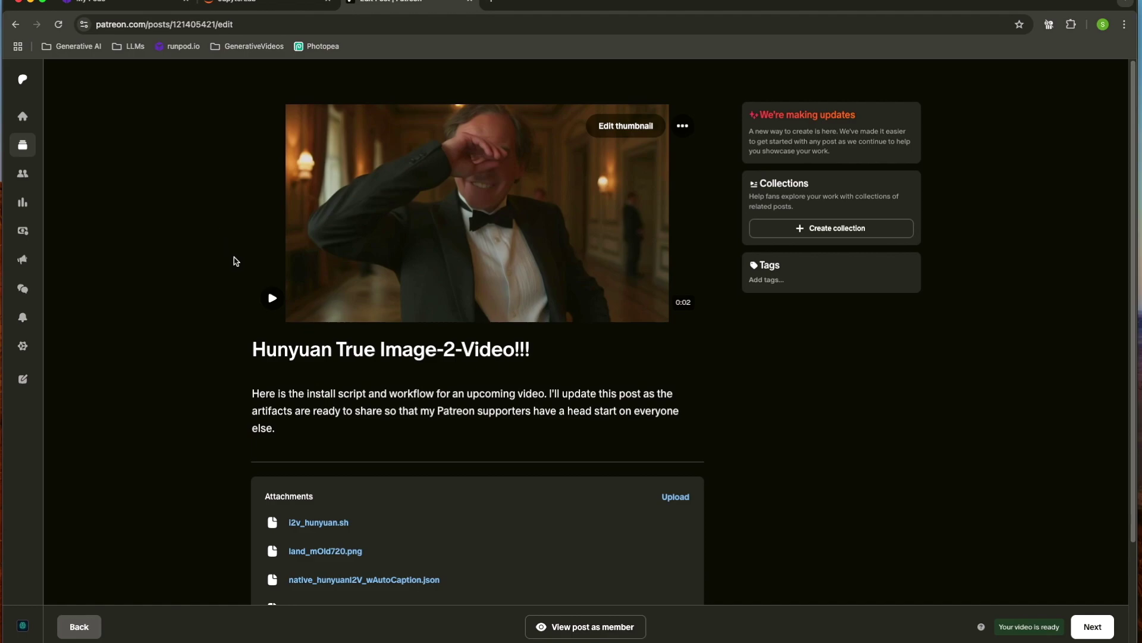
Download i2v_hunyuan.sh from the Patreon post's attachments and upload it to the workspace folder in JupyterLab.
scroll(237, 260, "down", 3)
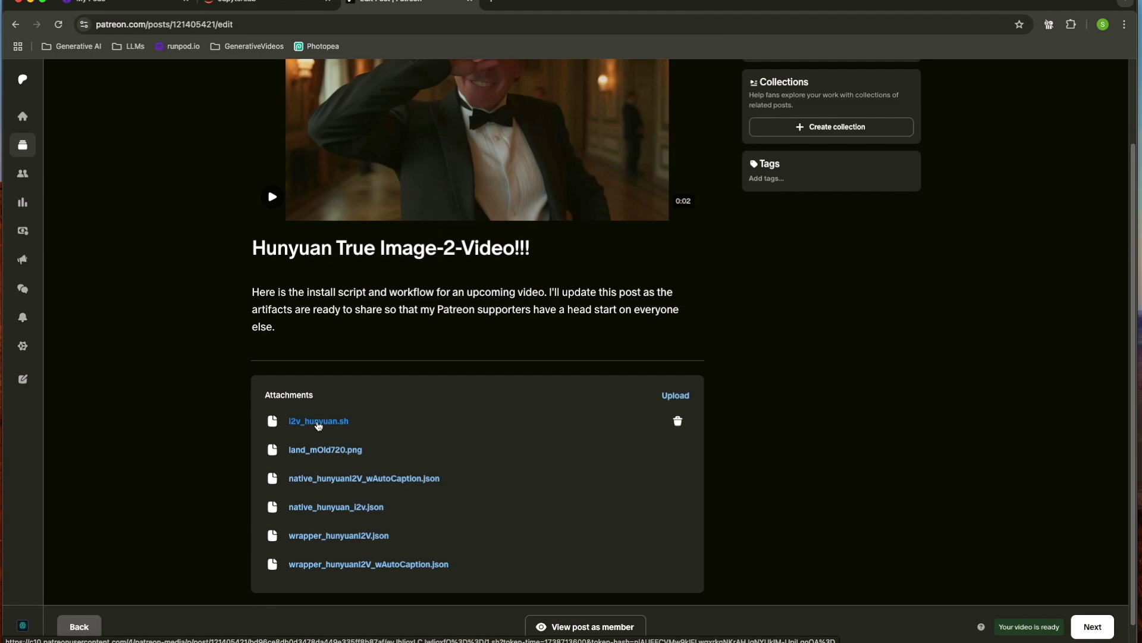
left_click(318, 422)
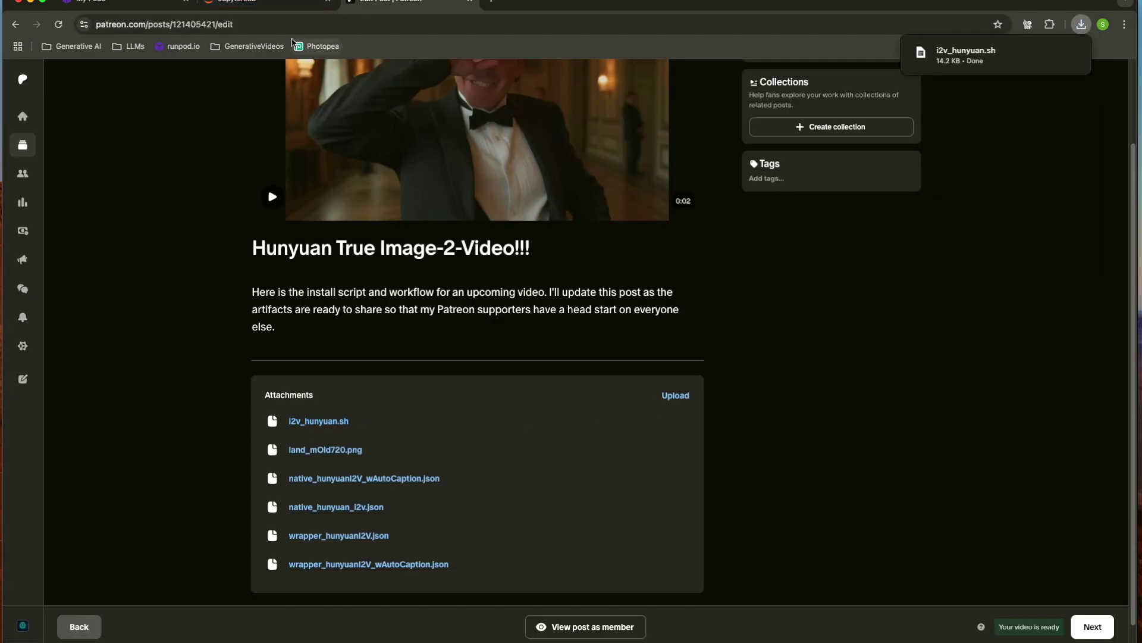
left_click(274, 5)
left_click(1082, 24)
left_click_drag(989, 78, 156, 310)
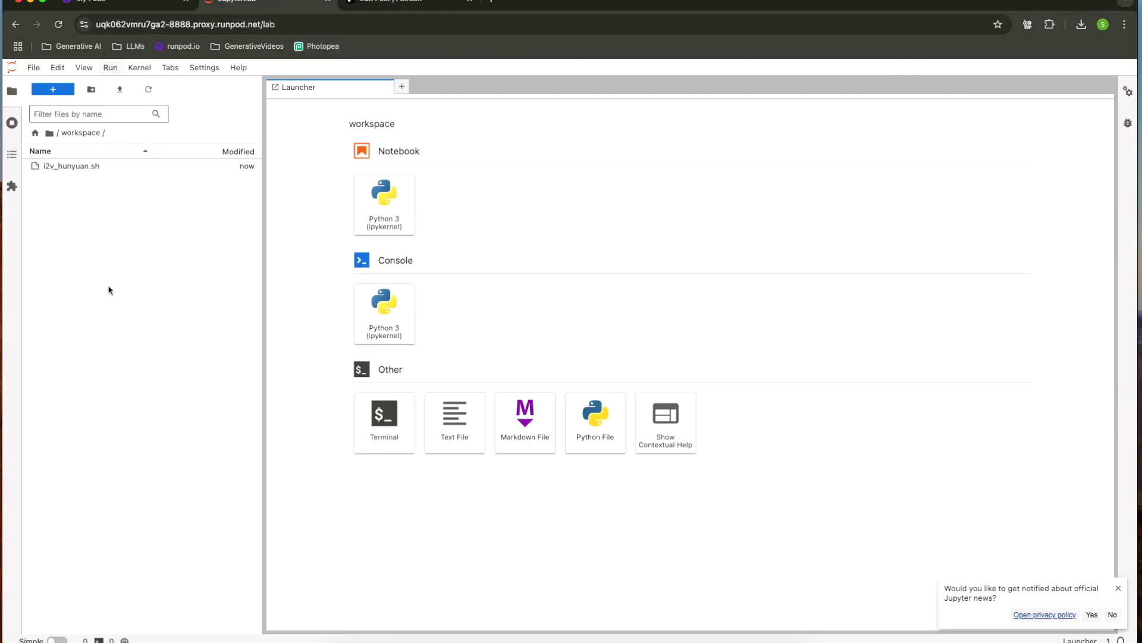
Open the i2v_hunyuan.sh script from the workspace folder in the editor.
double_click(88, 169)
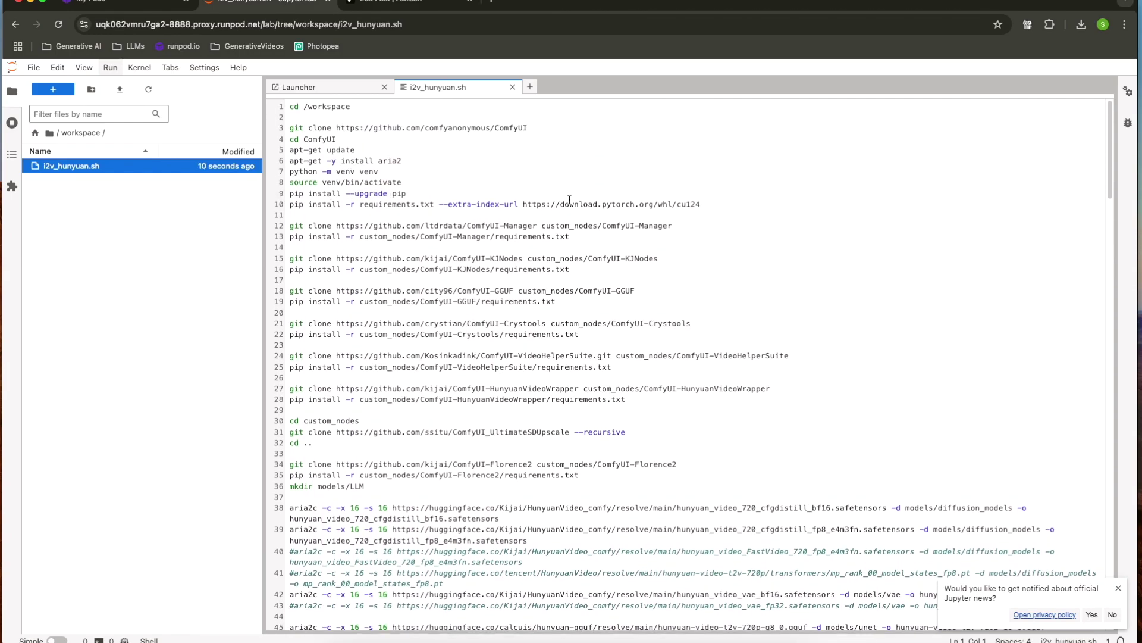
left_click(304, 90)
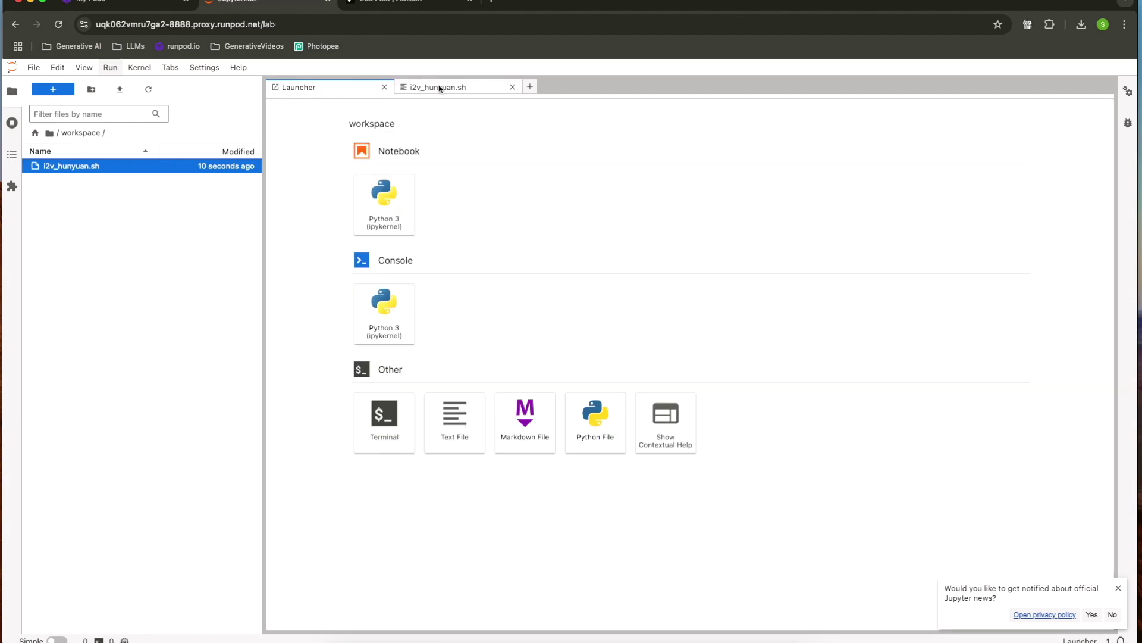
left_click(438, 89)
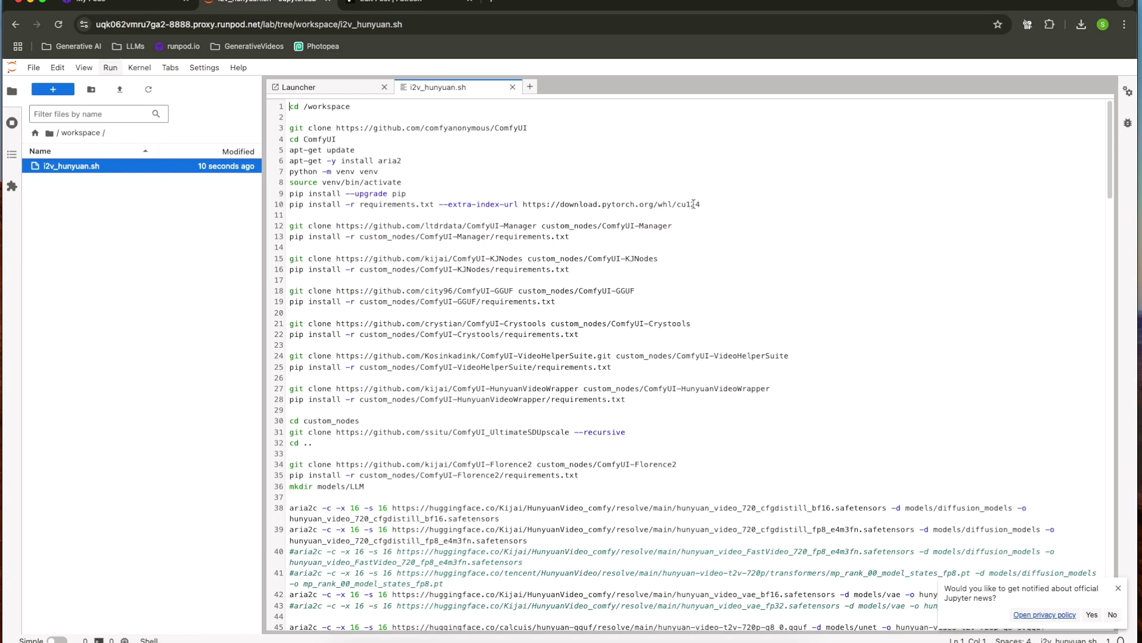
Examine the commands on lines 3 to 10 that clone ComfyUI, create the virtual environment and install its requirements.
left_click(301, 129)
left_click_drag(752, 206, 278, 131)
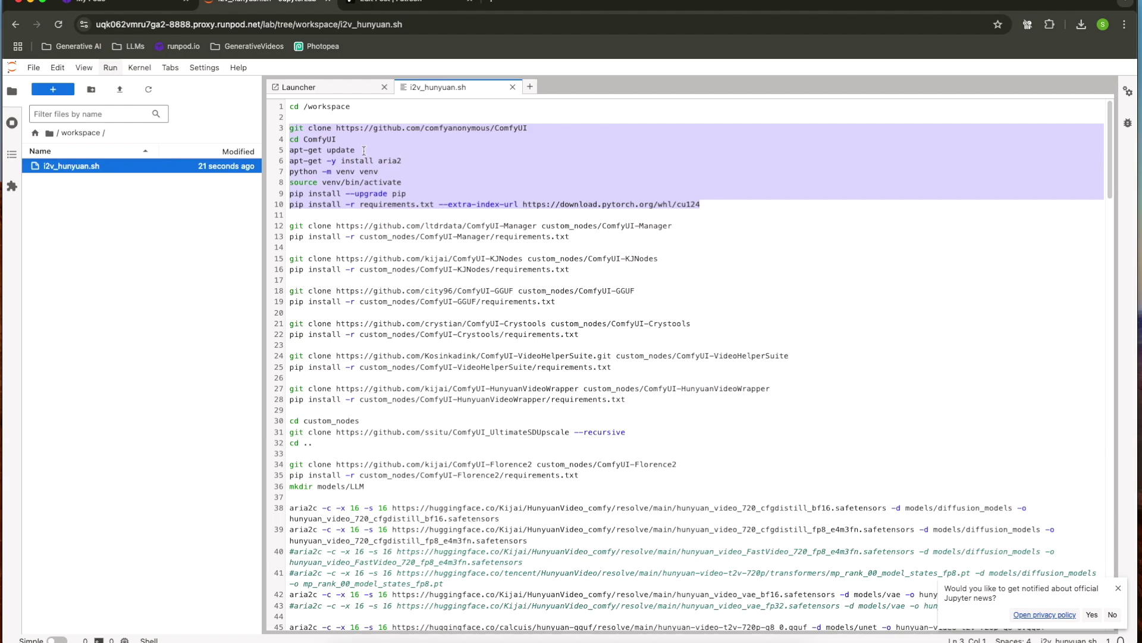
left_click_drag(703, 205, 277, 129)
left_click(543, 246)
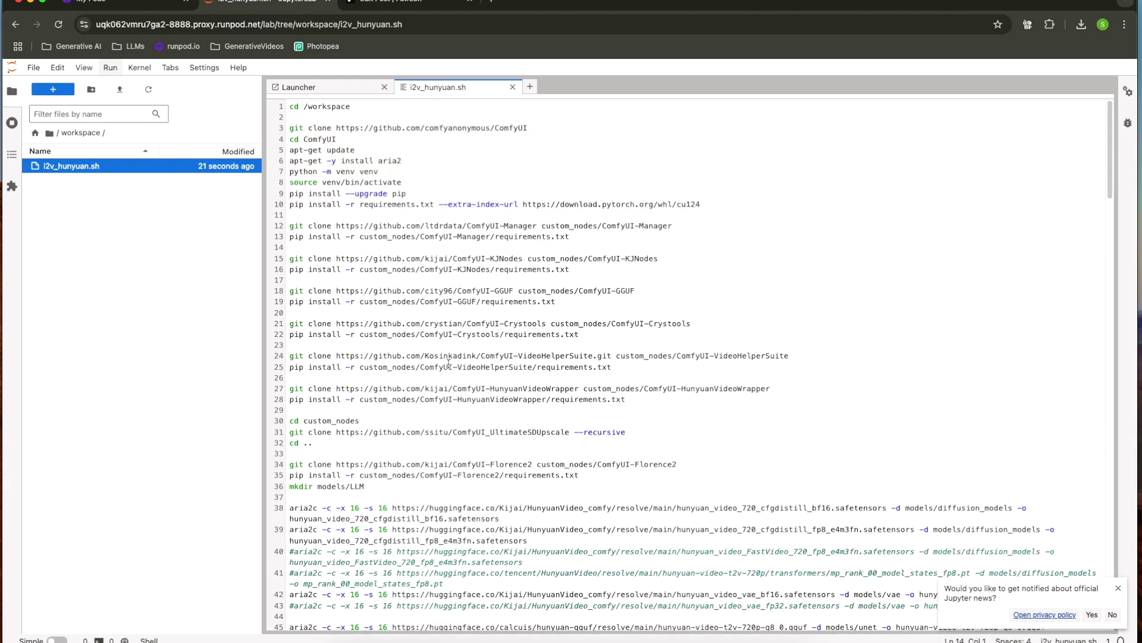
Examine the custom node installation commands on lines 12 to 36 and skim the model download commands below them.
left_click_drag(380, 485, 264, 229)
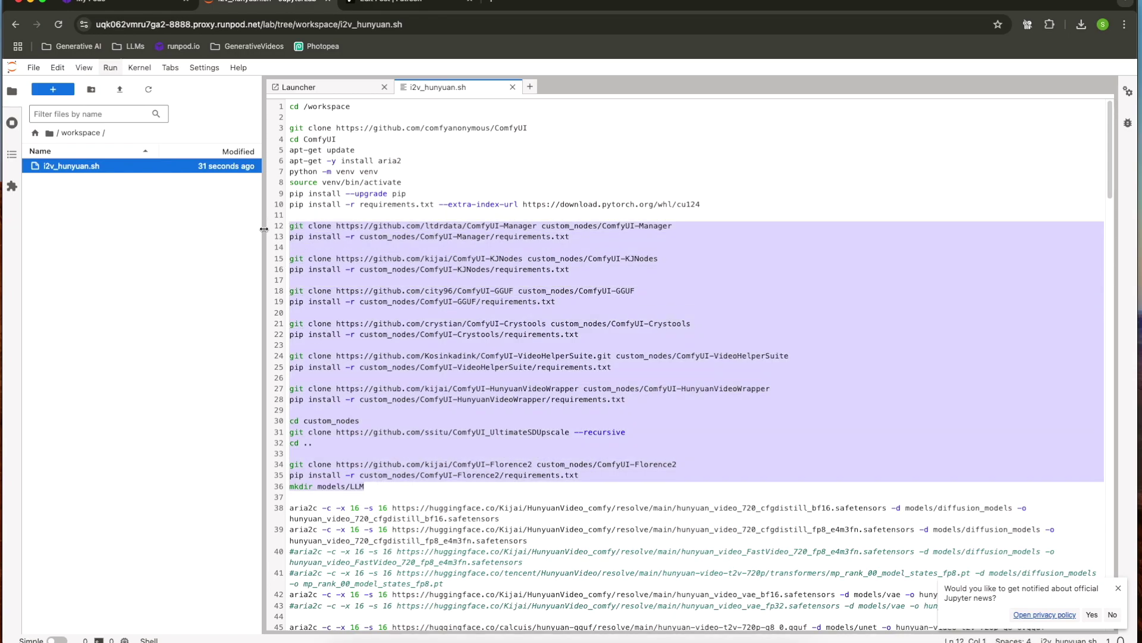
left_click_drag(367, 479, 263, 234)
left_click_drag(378, 492, 267, 226)
scroll(364, 329, "down", 1)
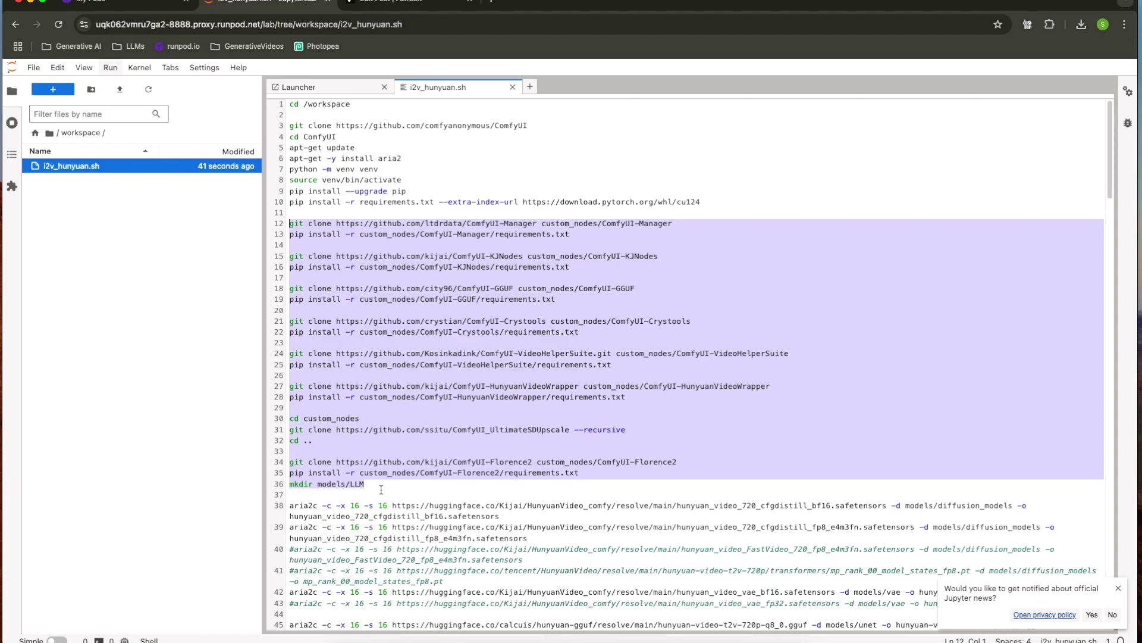
left_click_drag(379, 485, 273, 226)
scroll(400, 278, "down", 3)
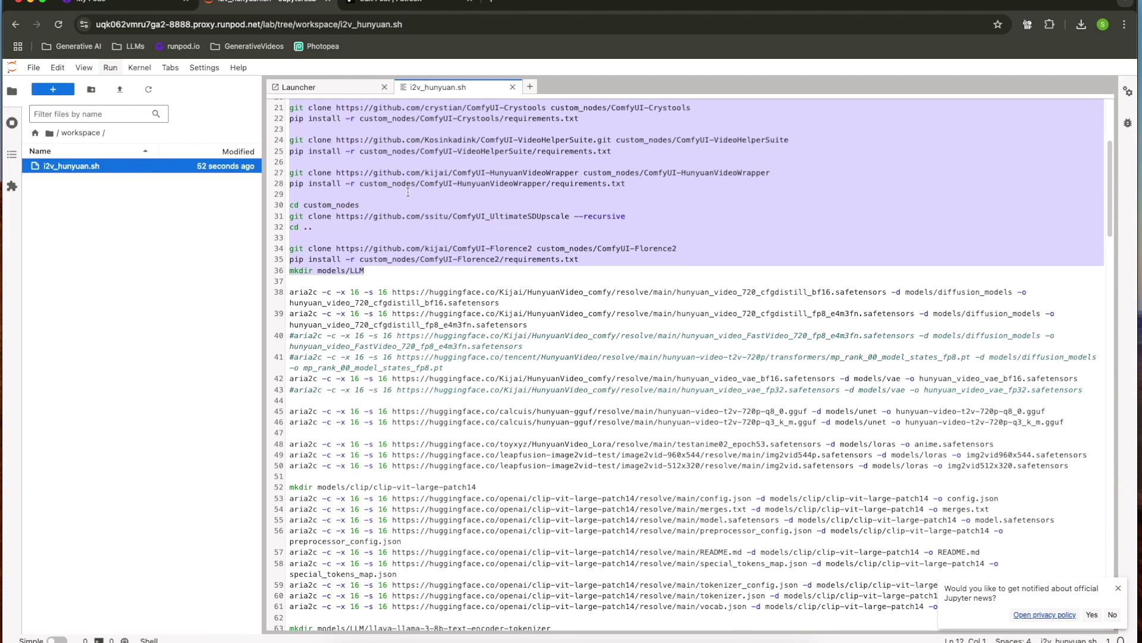
scroll(342, 323, "down", 4)
scroll(342, 322, "up", 3)
scroll(351, 274, "up", 2)
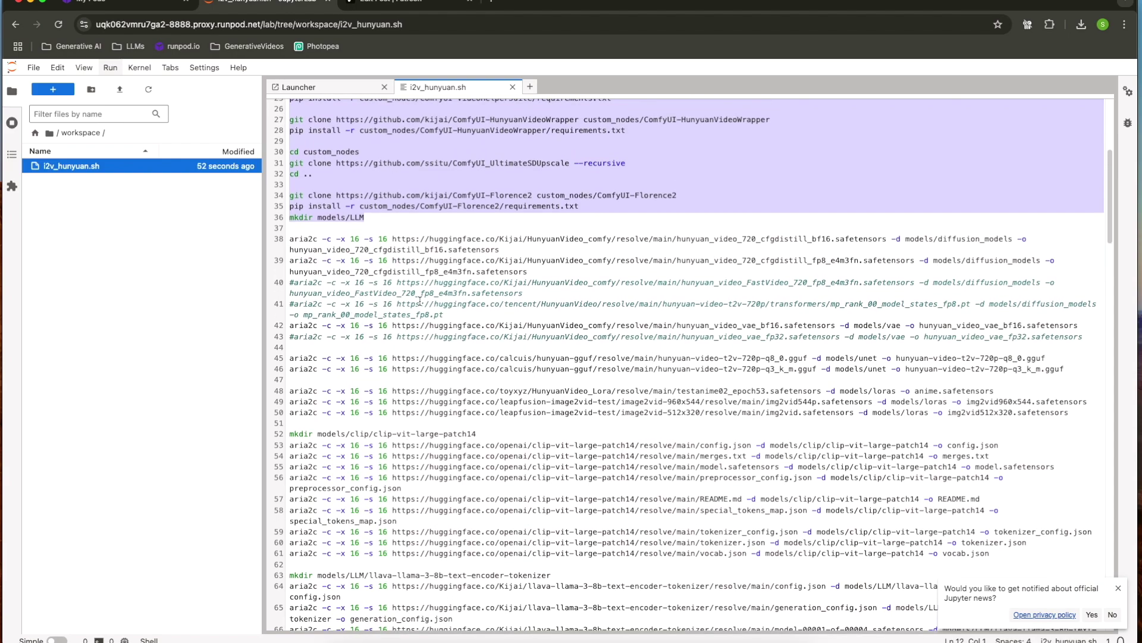
Examine the aria2c command on line 38 that downloads hunyuan_video_720_cfgdistill_bf16.safetensors.
left_click(377, 293)
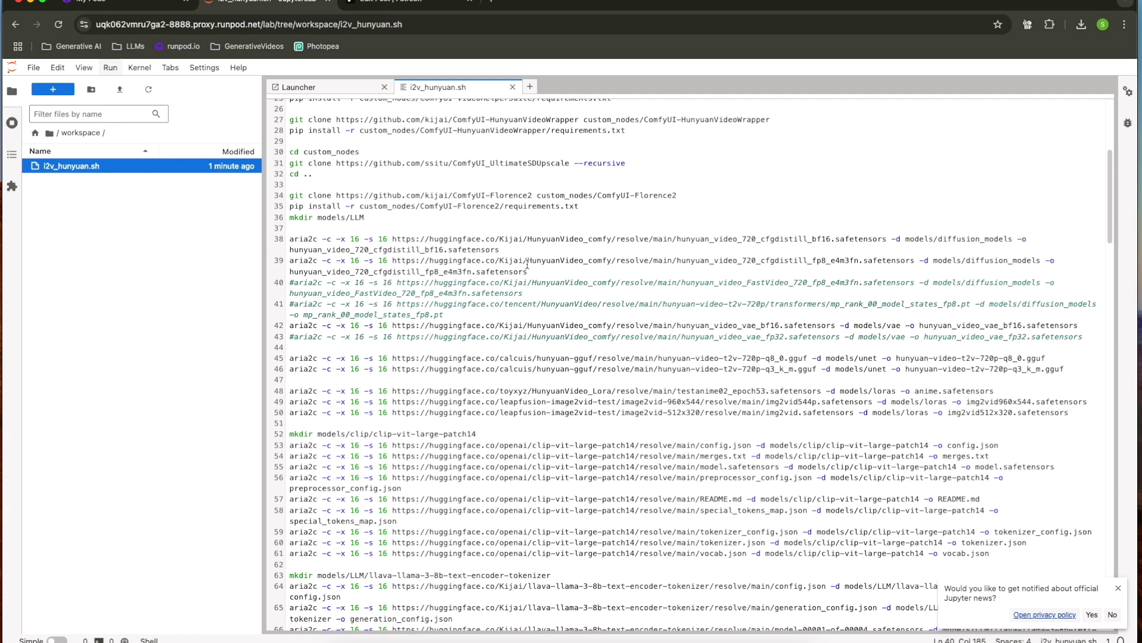
triple_click(550, 253)
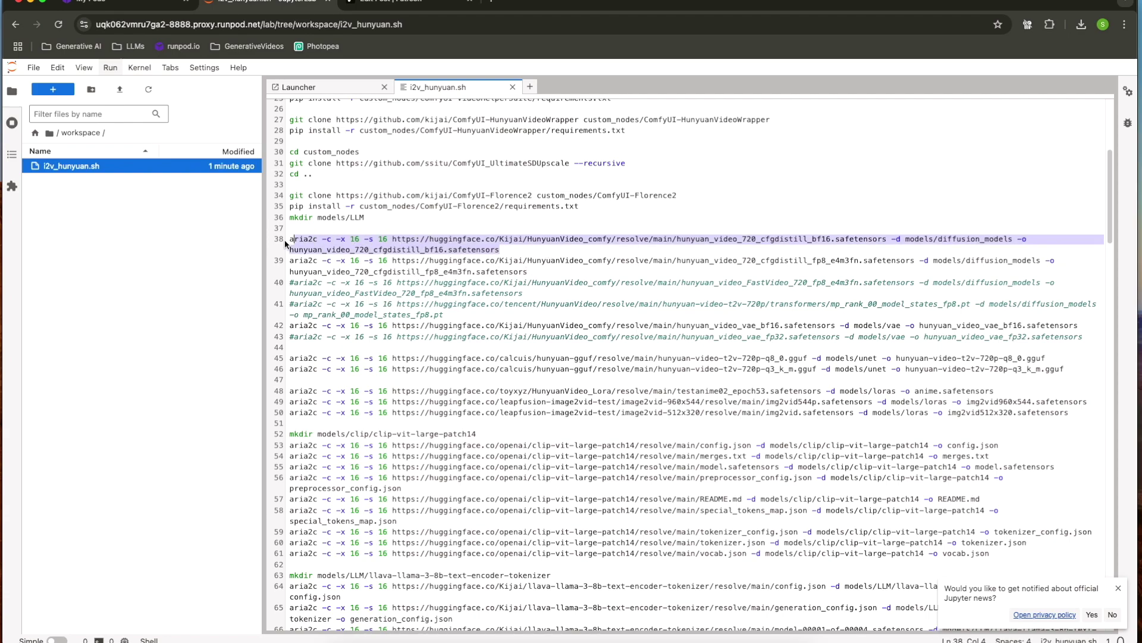
left_click(431, 249)
left_click_drag(512, 248, 289, 239)
left_click(502, 251)
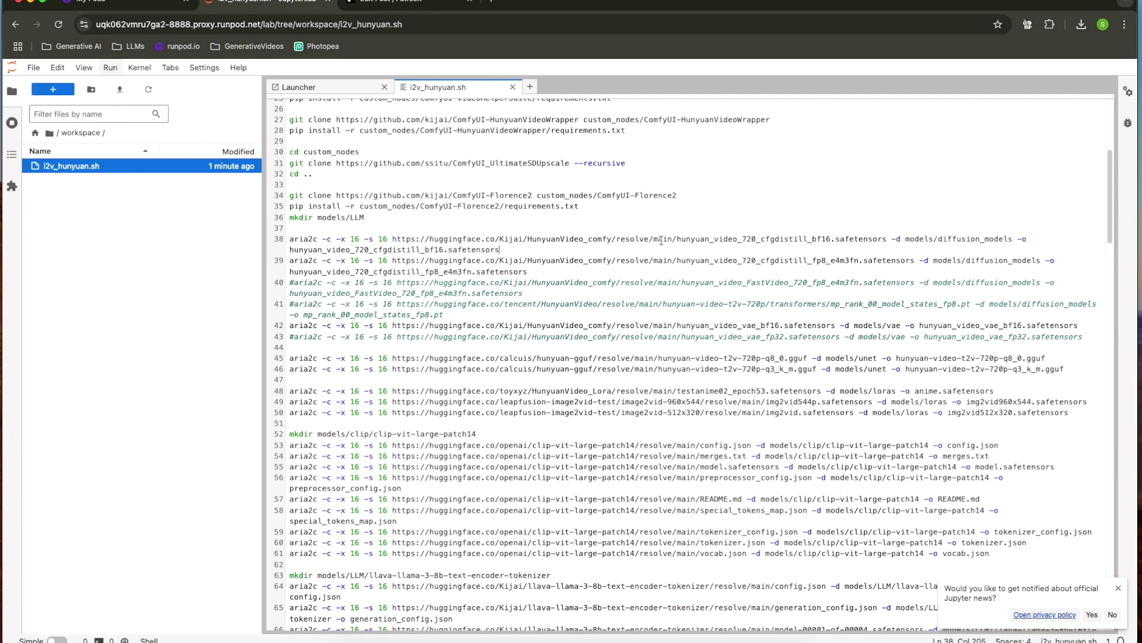
left_click_drag(619, 239, 392, 239)
key("super+c")
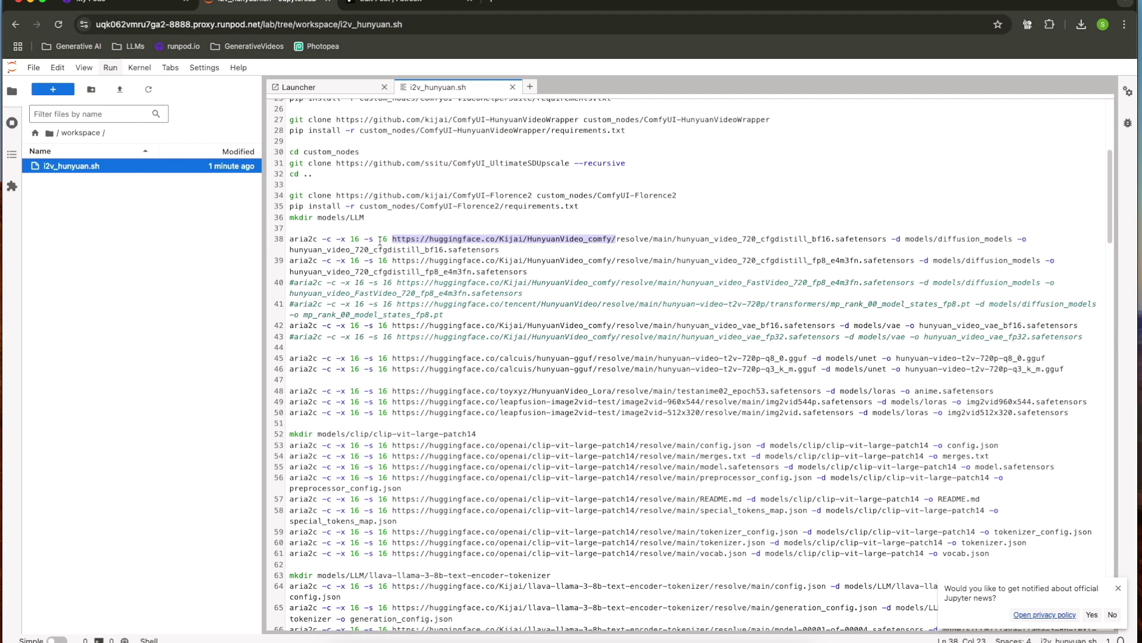
right_click(467, 241)
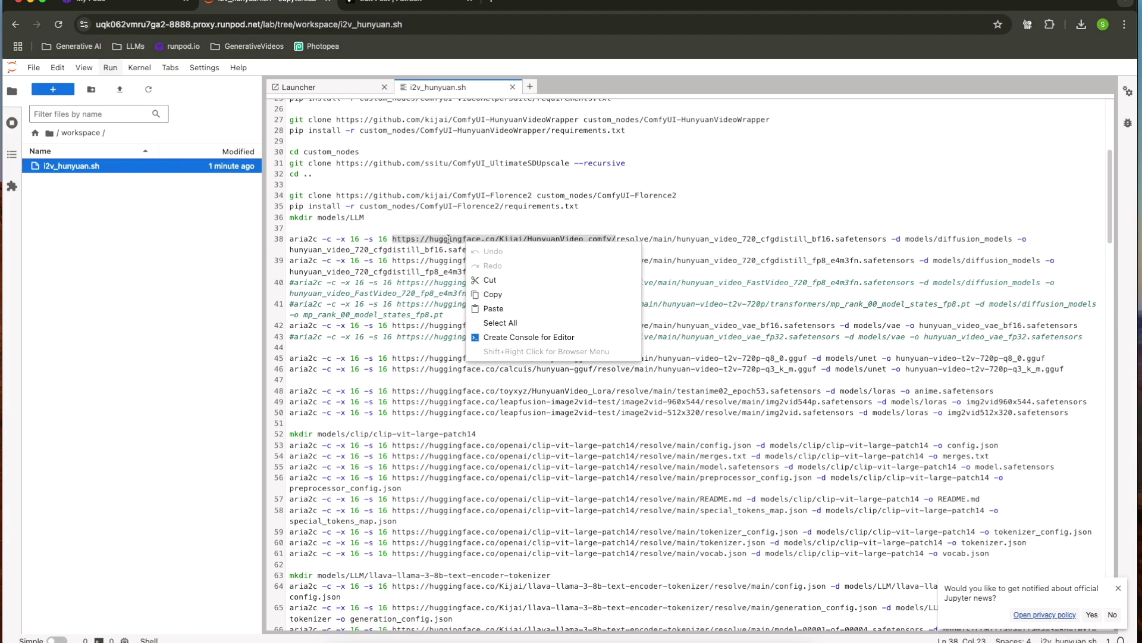
left_click(493, 2)
key("super+v")
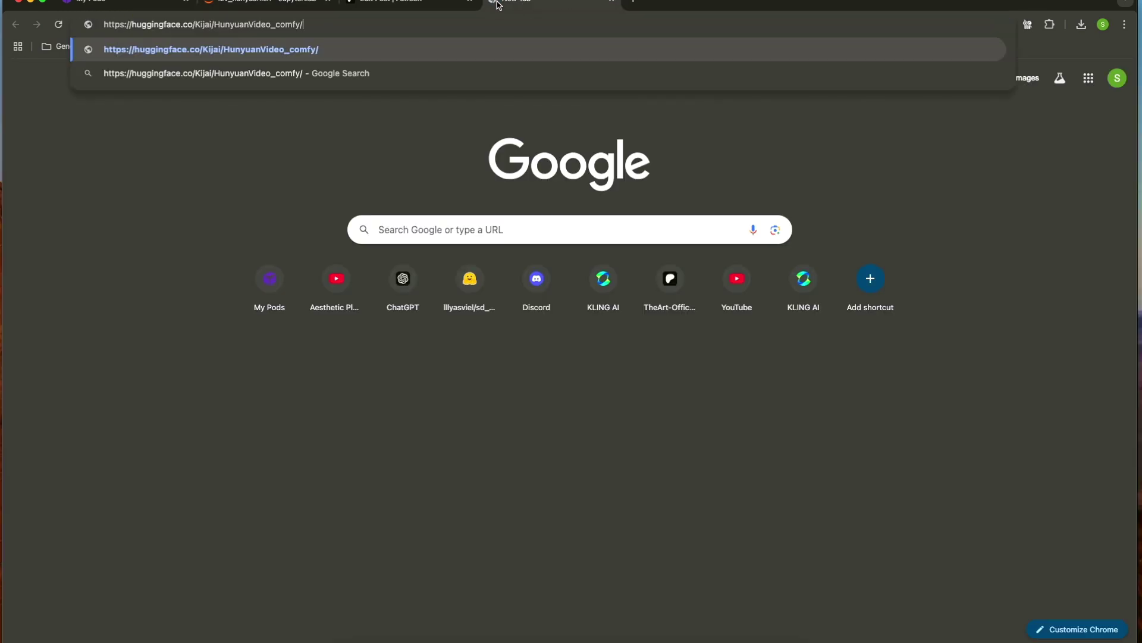
key("Return")
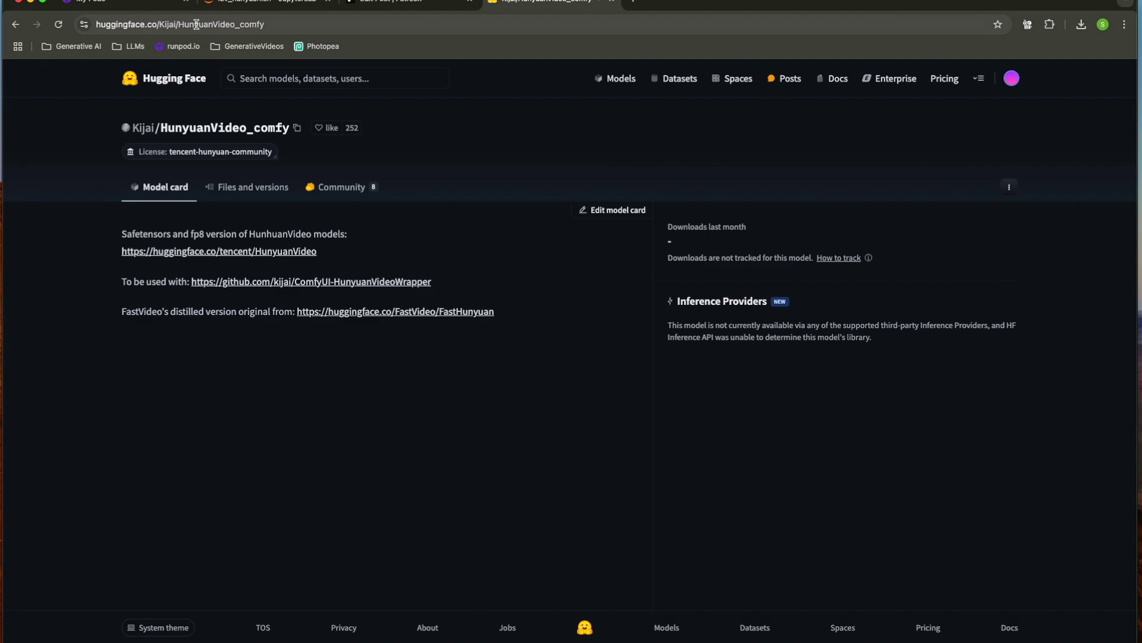
View the file list of the HunyuanVideo_comfy repository on Hugging Face.
left_click(237, 188)
left_click(162, 187)
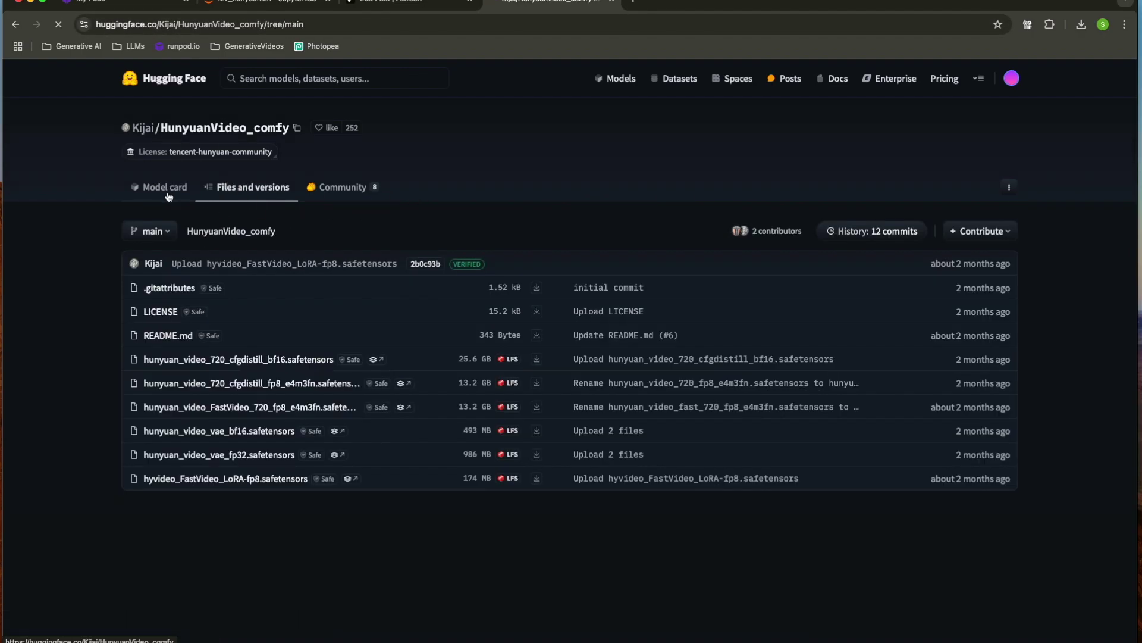
left_click(248, 189)
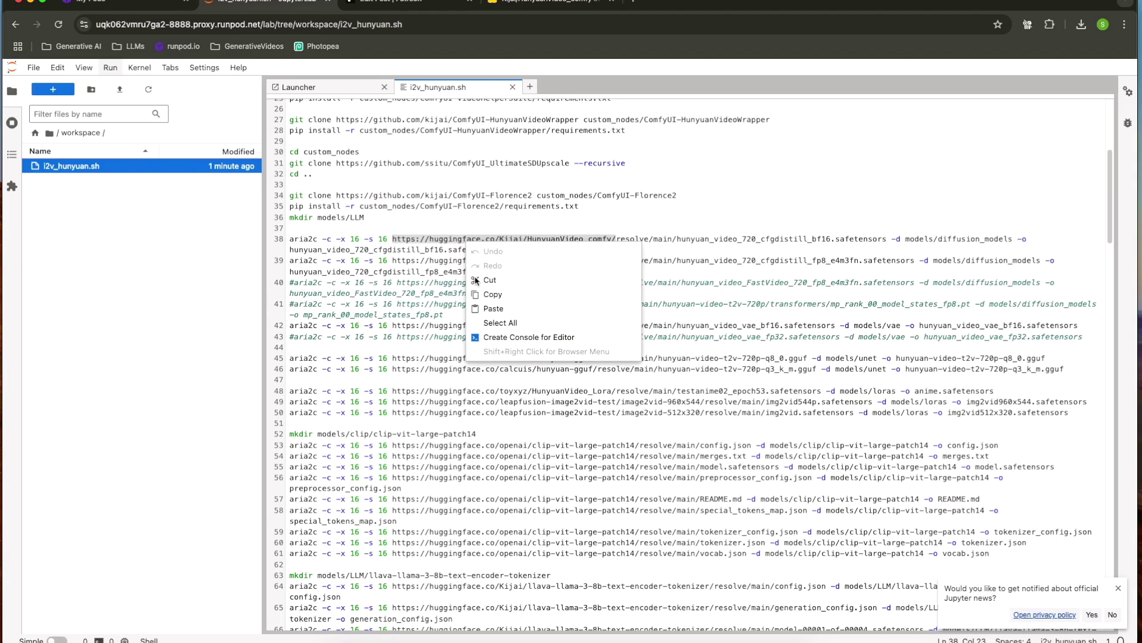
Compare the model file name in the script's line 38 download URL with the files in the Hugging Face repository.
key("Escape")
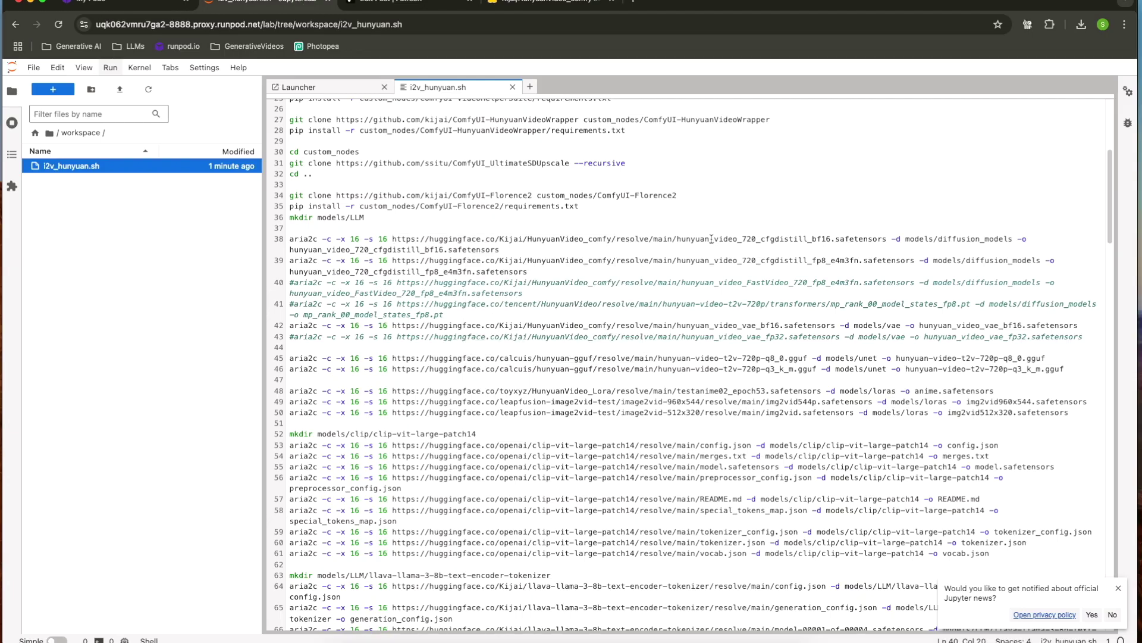
left_click_drag(686, 239, 889, 240)
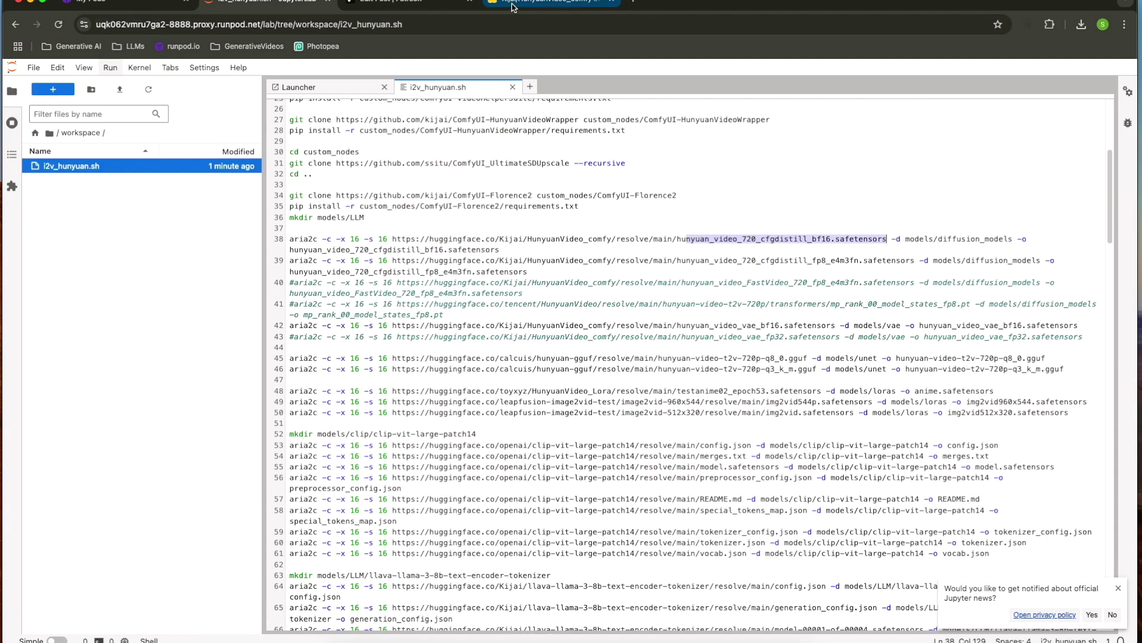
left_click(530, 4)
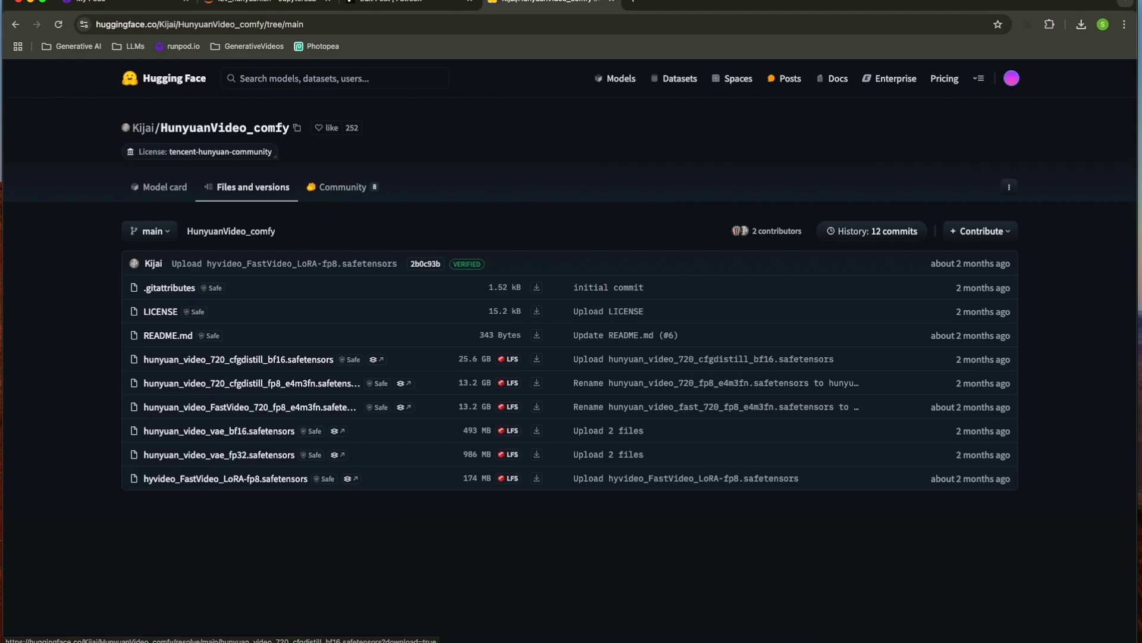
left_click(268, 3)
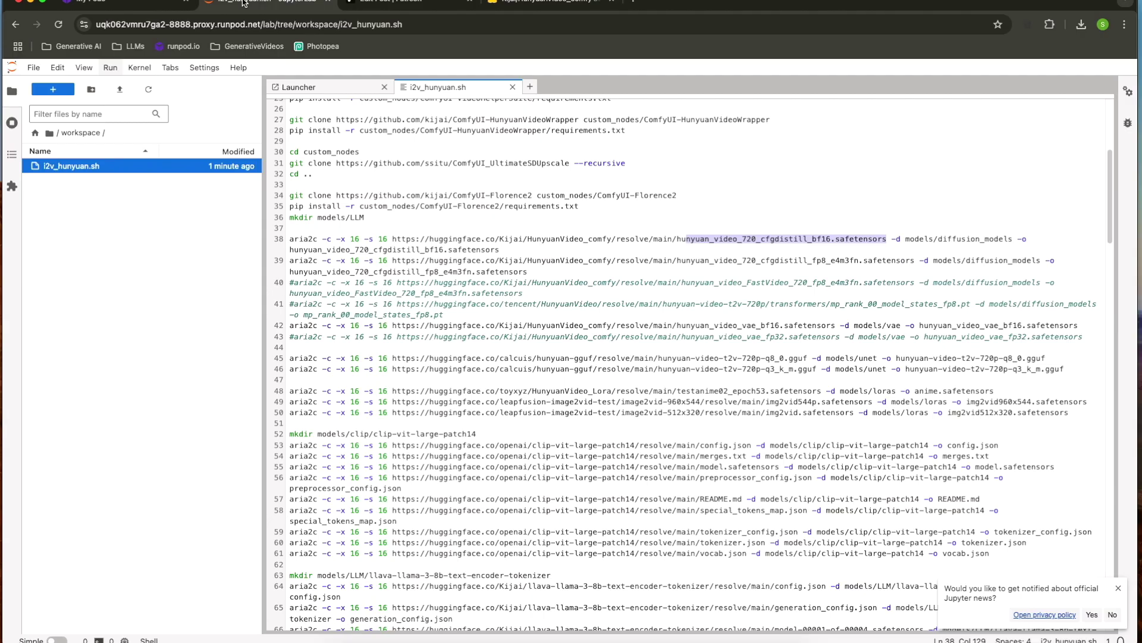
Check the models/diffusion_models destination folder specified in the download command on line 38.
left_click(535, 264)
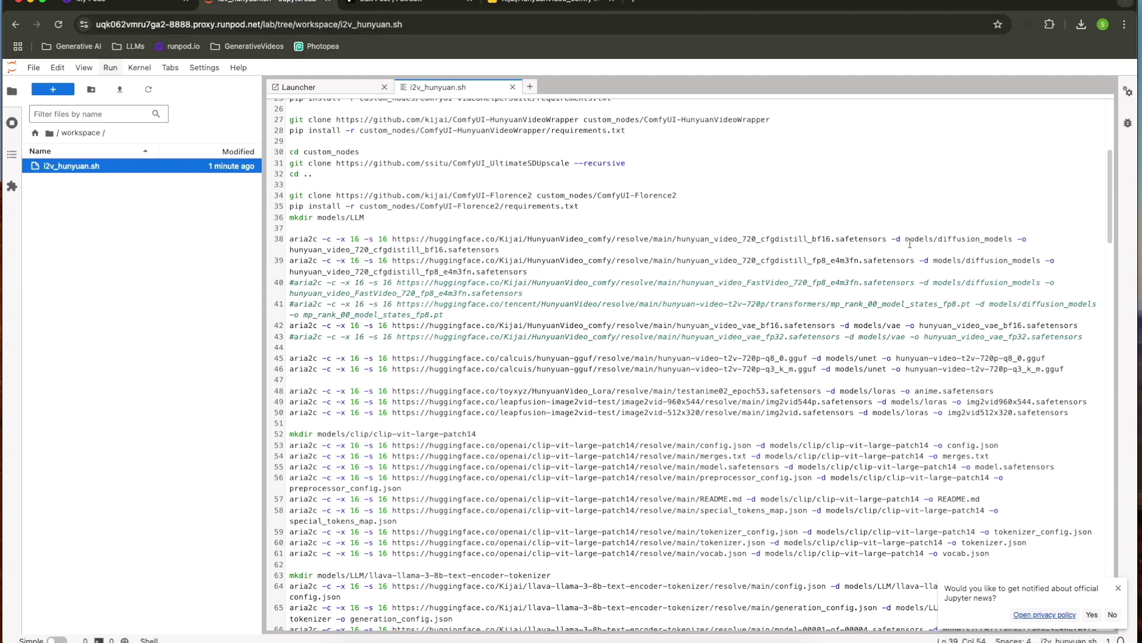
left_click_drag(906, 240, 1012, 238)
left_click(931, 239)
scroll(903, 246, "up", 5)
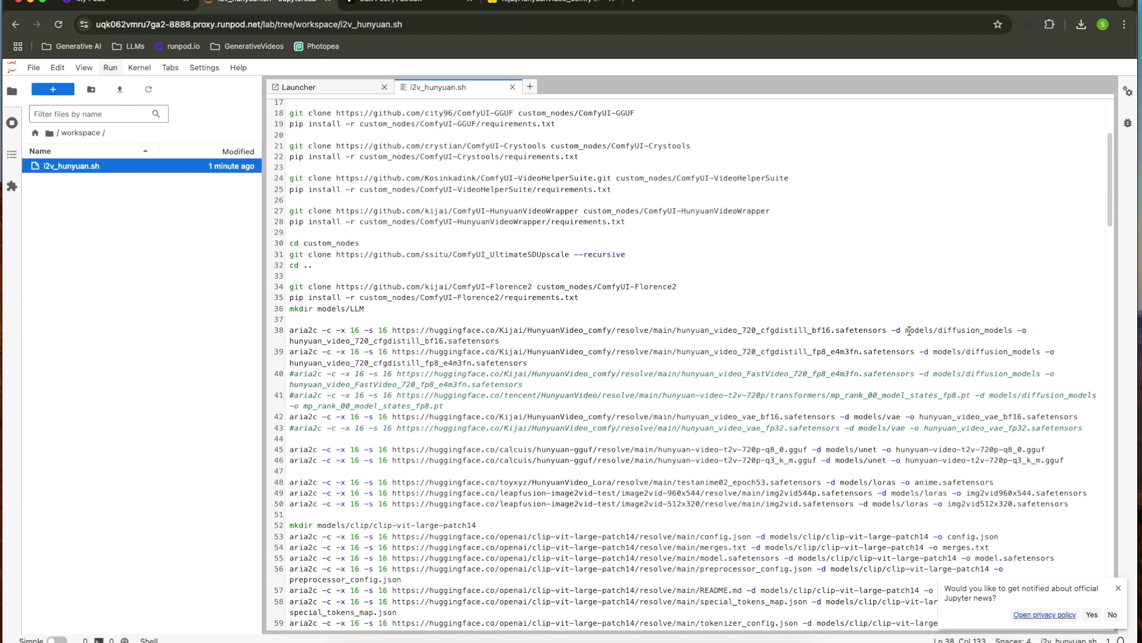
Try changing the destination folder on line 38 of the script to ComfyUI/models/diffusion_models.
type("ComfyUI/")
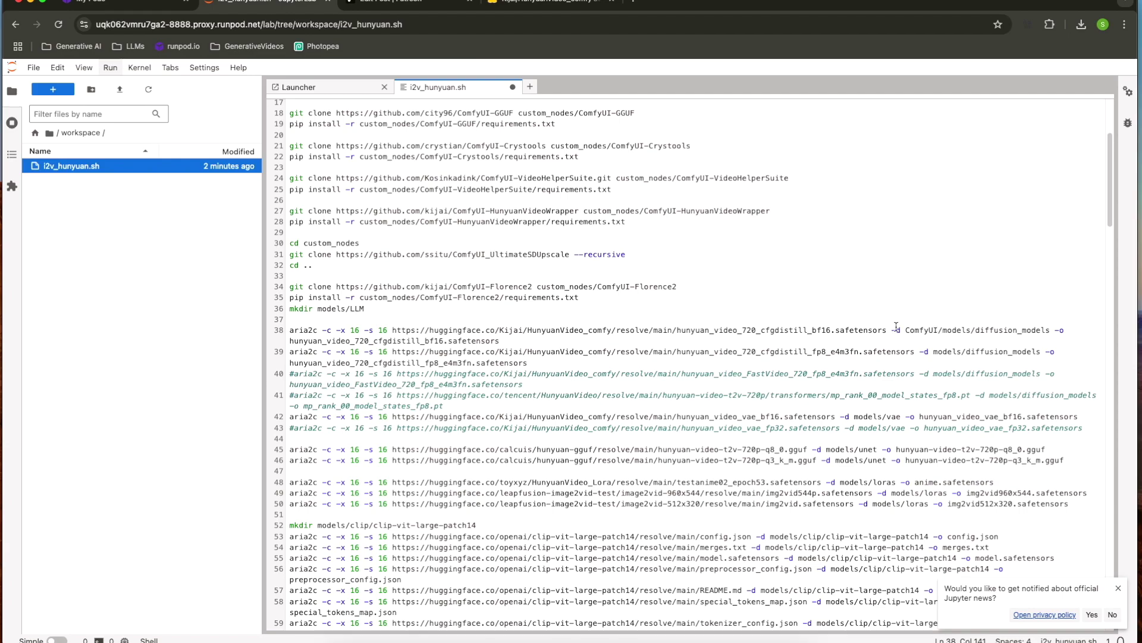
left_click_drag(886, 330, 694, 331)
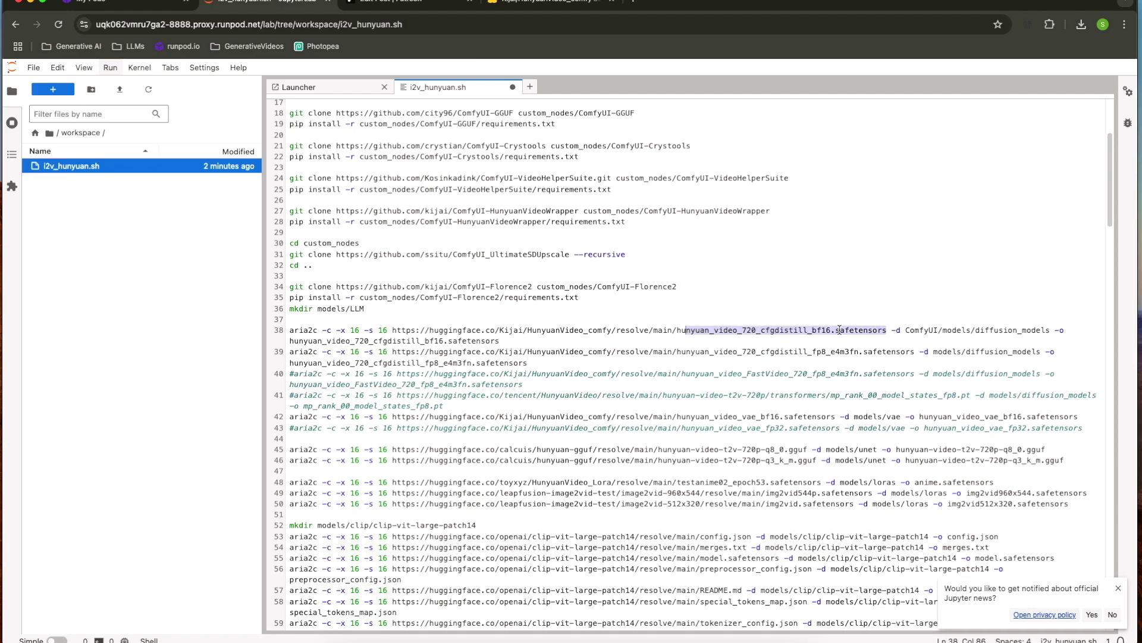
left_click(933, 331)
left_click_drag(903, 332, 1051, 331)
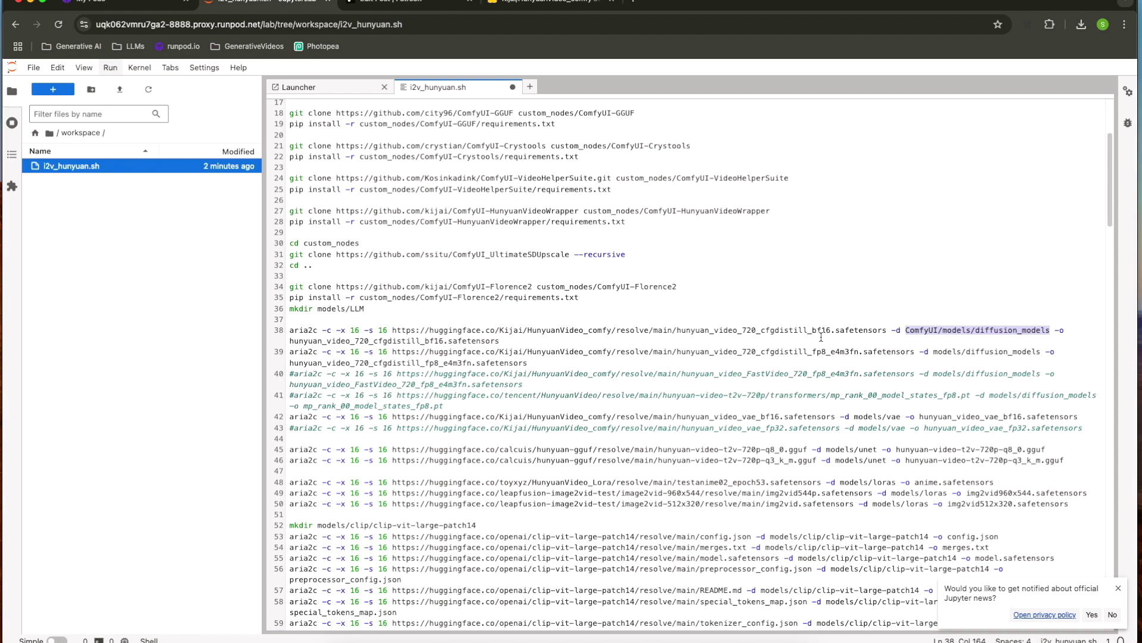
scroll(818, 336, "down", 1)
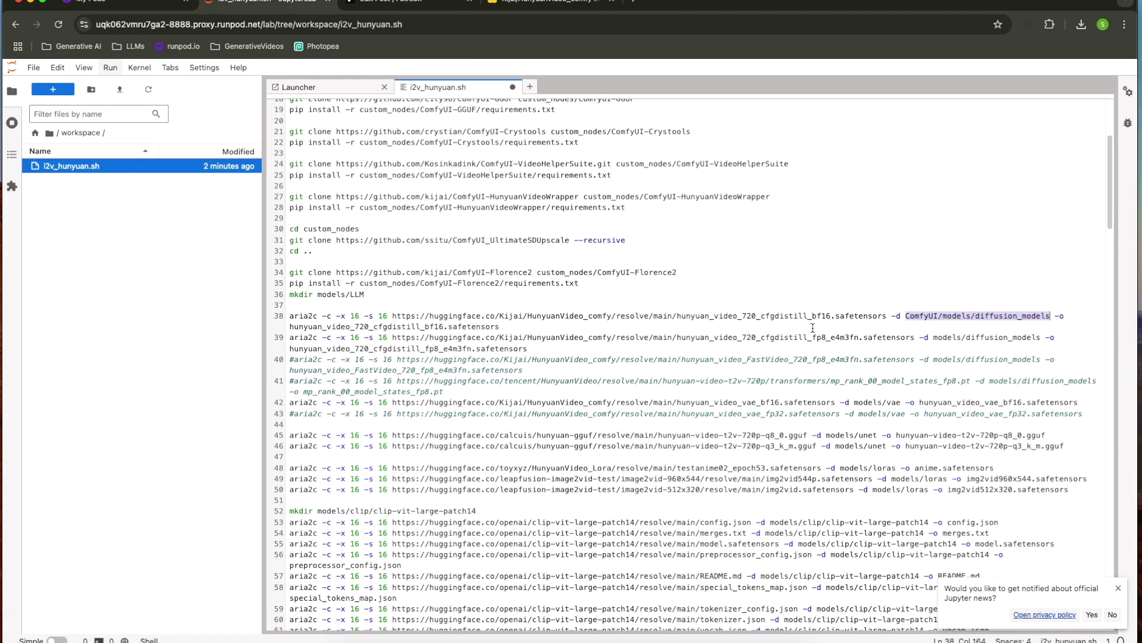
key("ctrl+z")
left_click(949, 334)
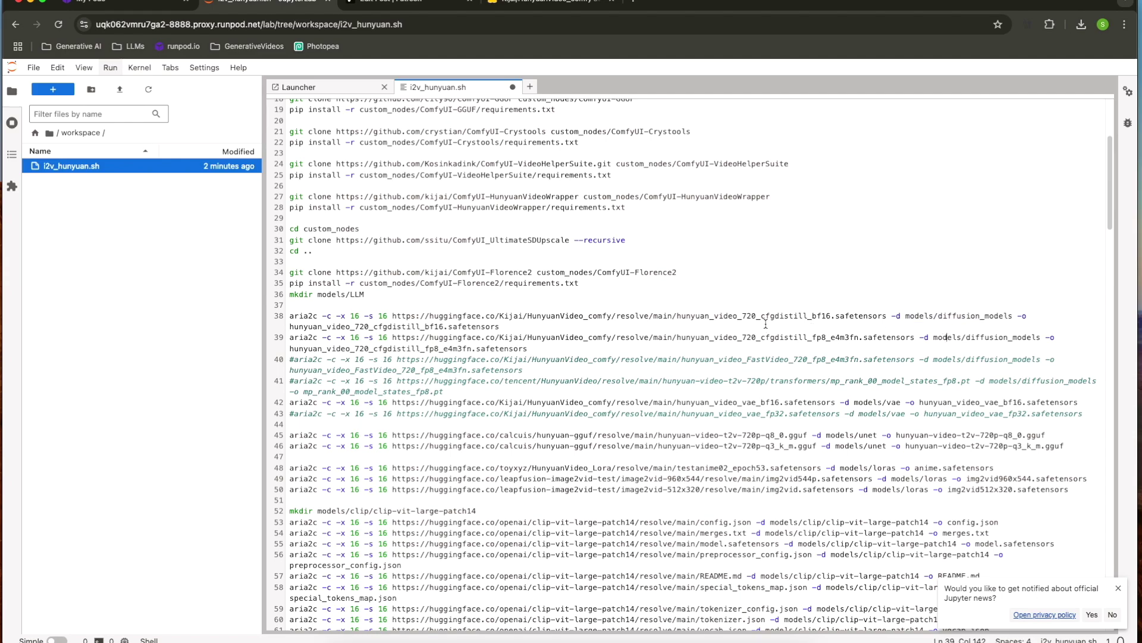
Review the destination folders and remaining model, LoRA, CLIP and text encoder download commands from line 39 to line 89 of the script.
scroll(754, 336, "down", 10)
scroll(754, 336, "down", 2)
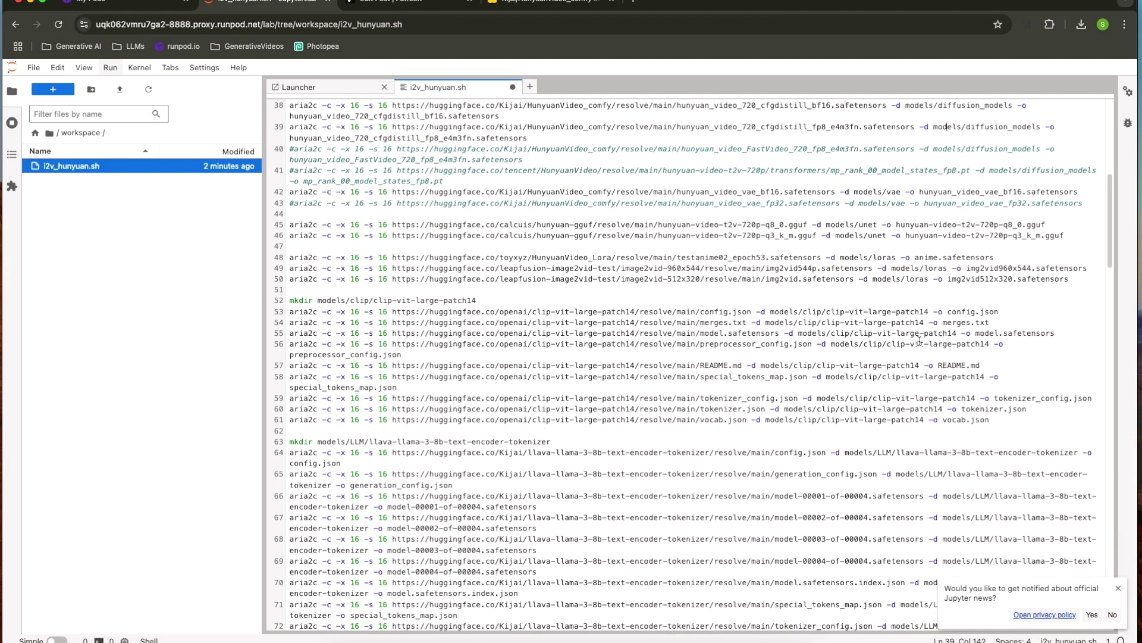
scroll(963, 336, "up", 8)
scroll(946, 260, "down", 3)
left_click_drag(937, 223, 1040, 222)
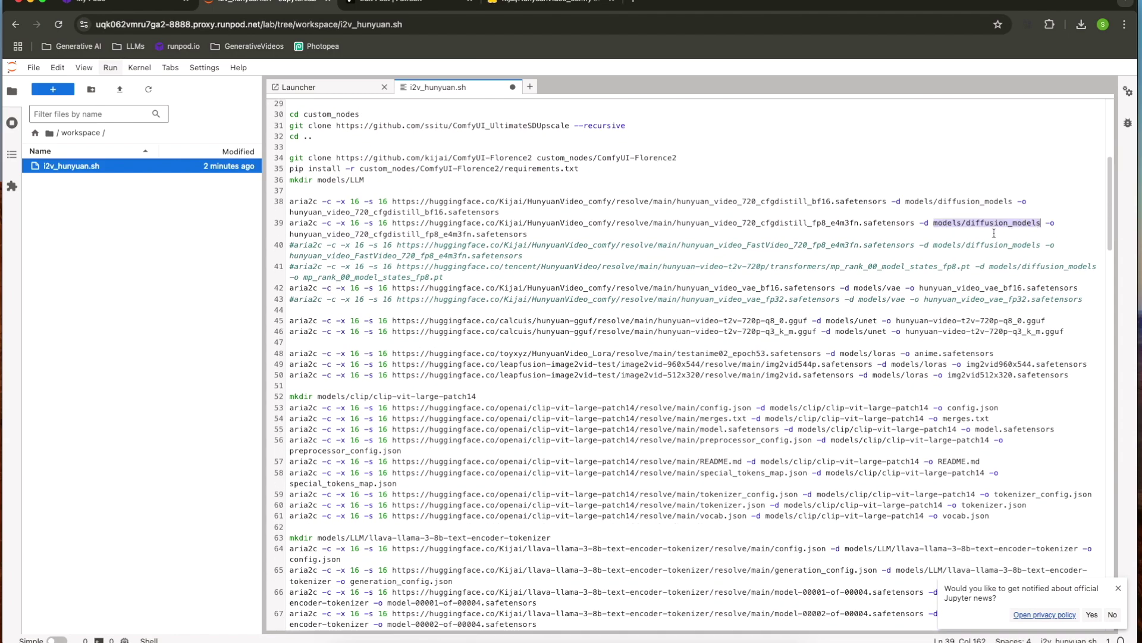
scroll(790, 320, "down", 2)
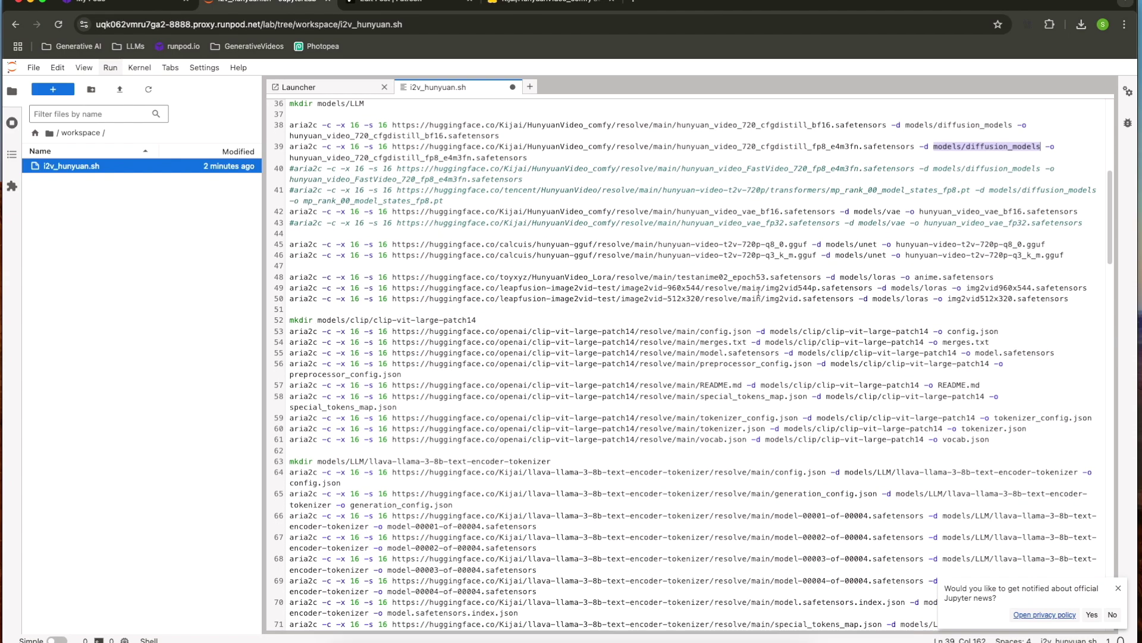
scroll(687, 254, "down", 3)
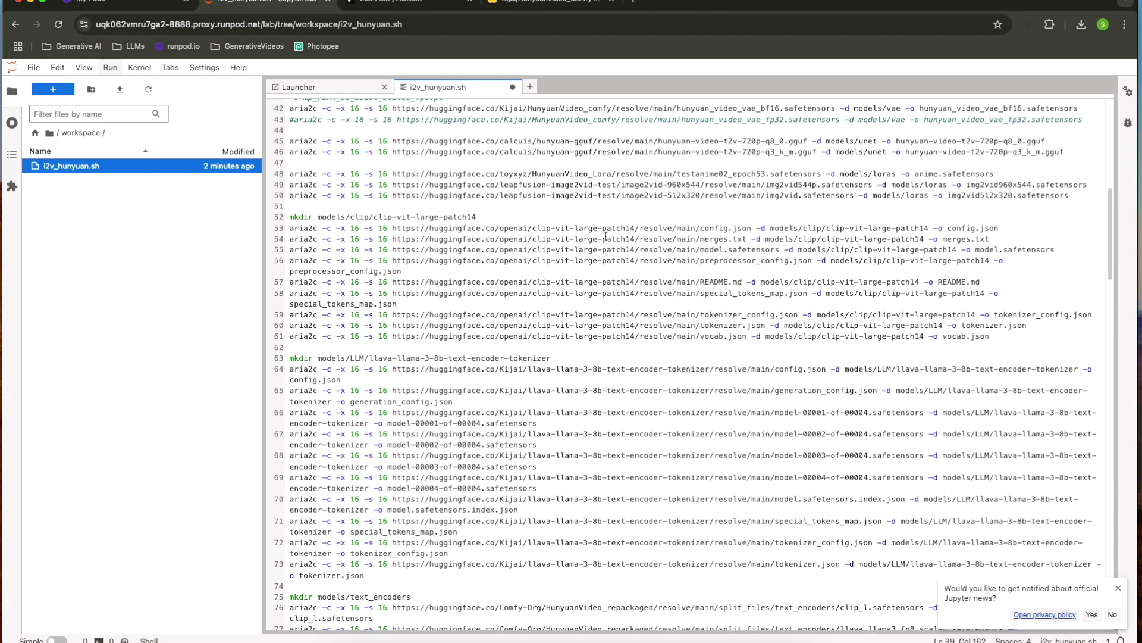
scroll(559, 242, "down", 5)
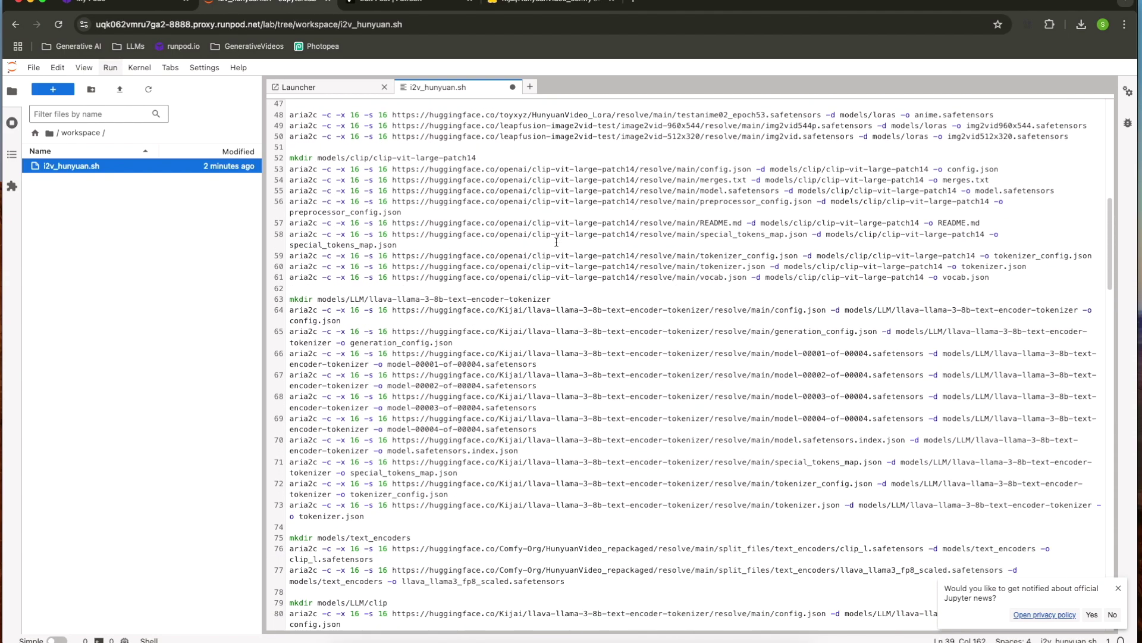
scroll(567, 242, "down", 15)
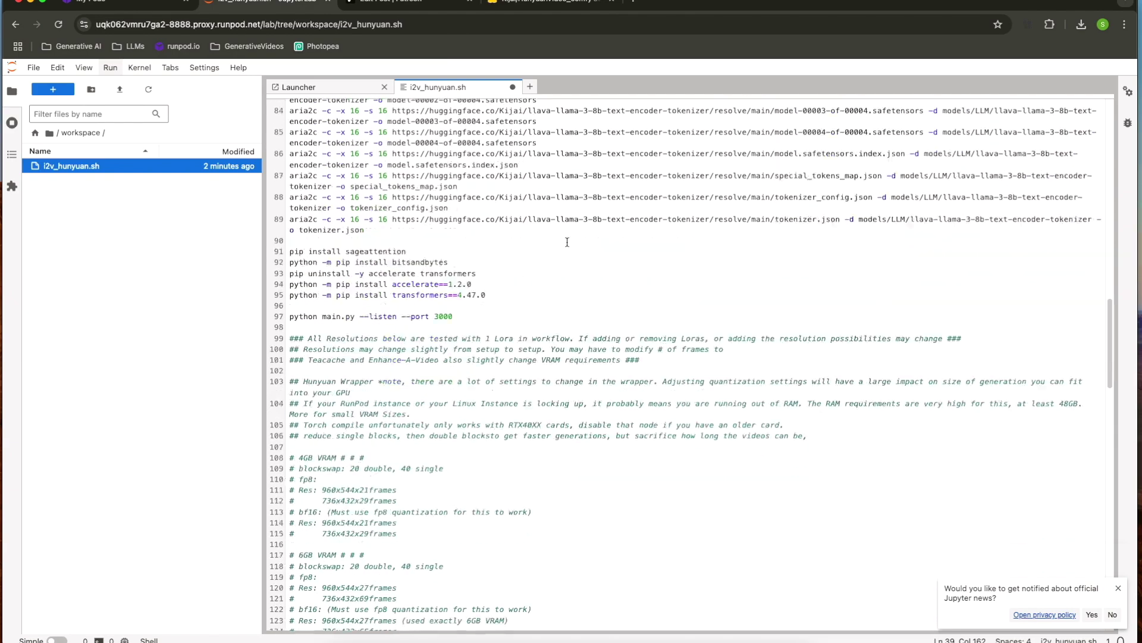
Examine the sageattention and bitsandbytes install commands on lines 91 and 92.
scroll(452, 274, "up", 3)
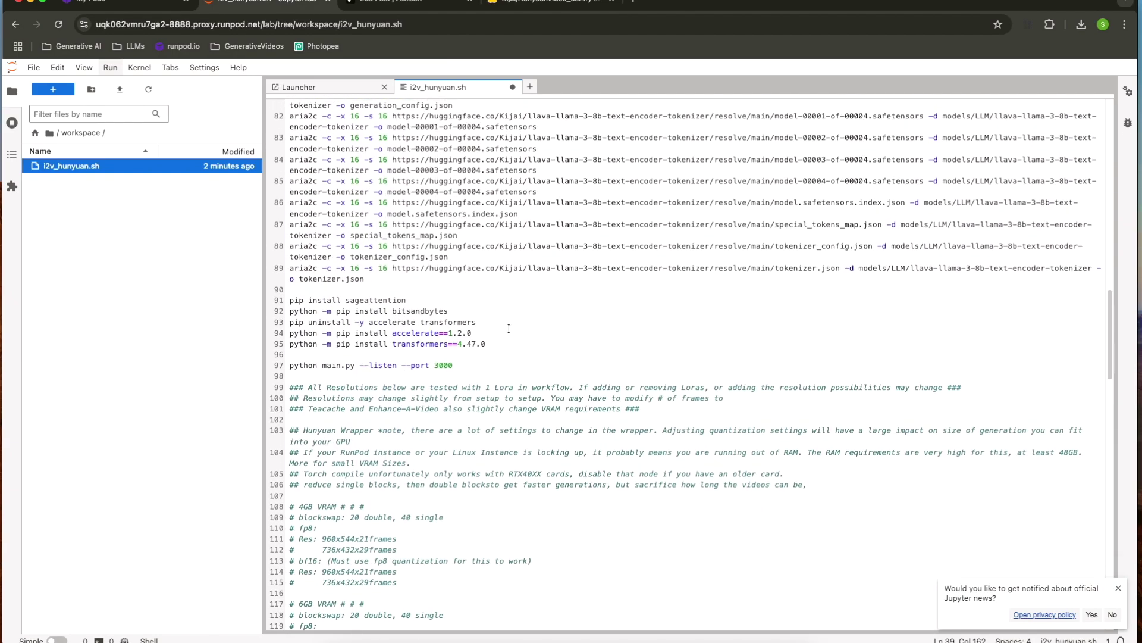
left_click_drag(407, 300, 289, 300)
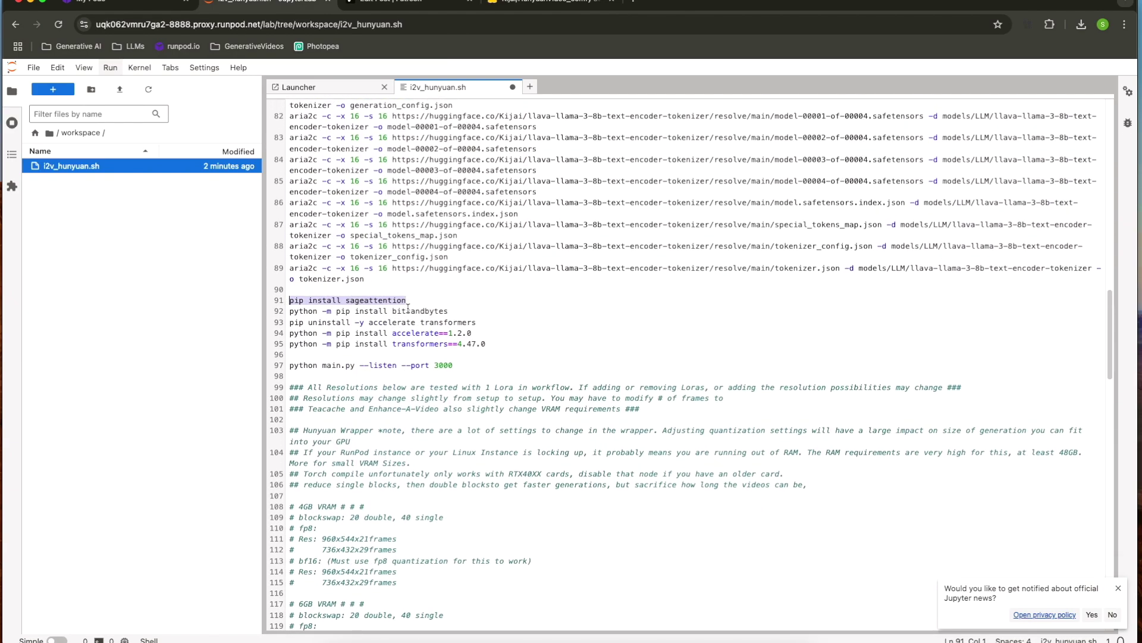
left_click_drag(454, 313, 272, 303)
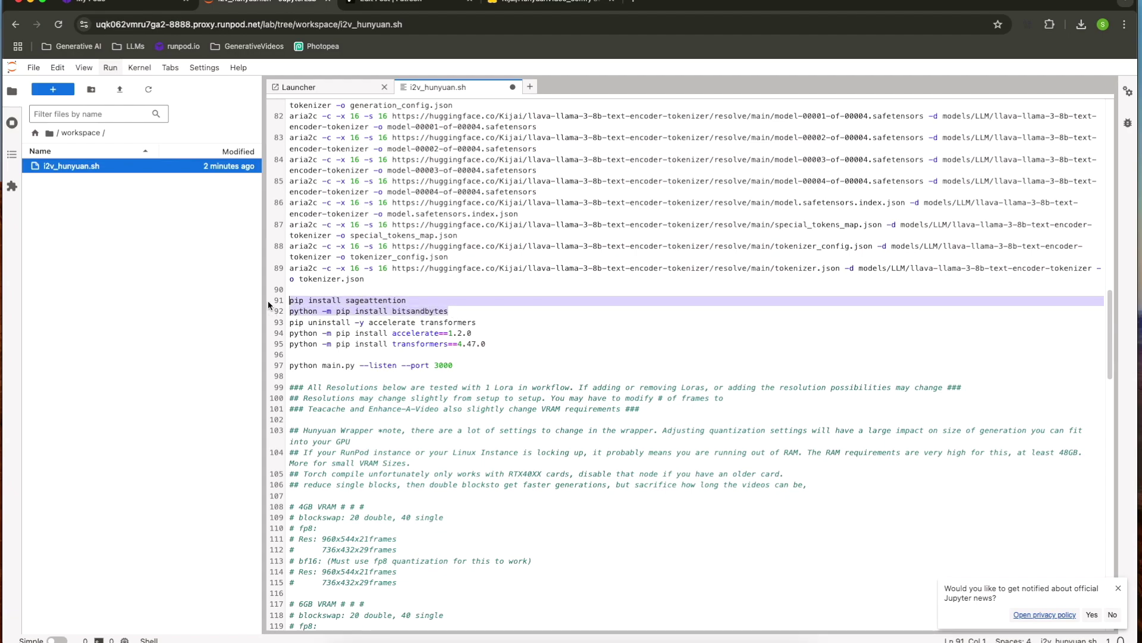
left_click(435, 312)
left_click_drag(463, 314, 277, 303)
left_click(452, 311)
left_click_drag(439, 301, 267, 299)
left_click(439, 307)
left_click_drag(447, 312, 285, 311)
left_click(452, 311)
left_click_drag(453, 312, 280, 313)
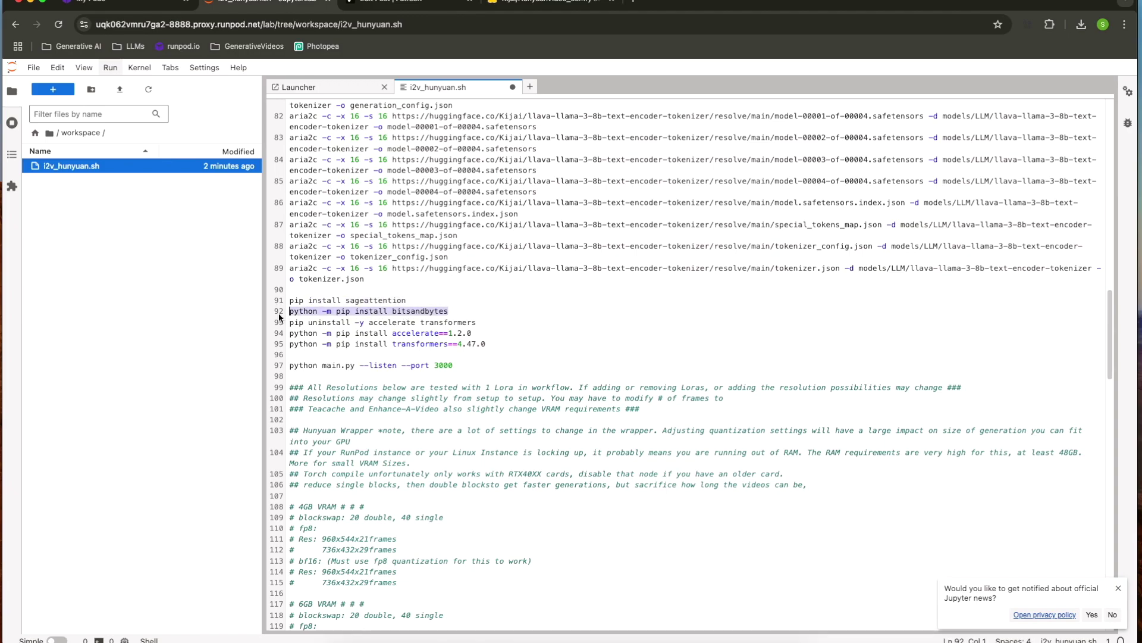
Try removing the pip install sageattention line from the script.
left_click_drag(407, 300, 291, 299)
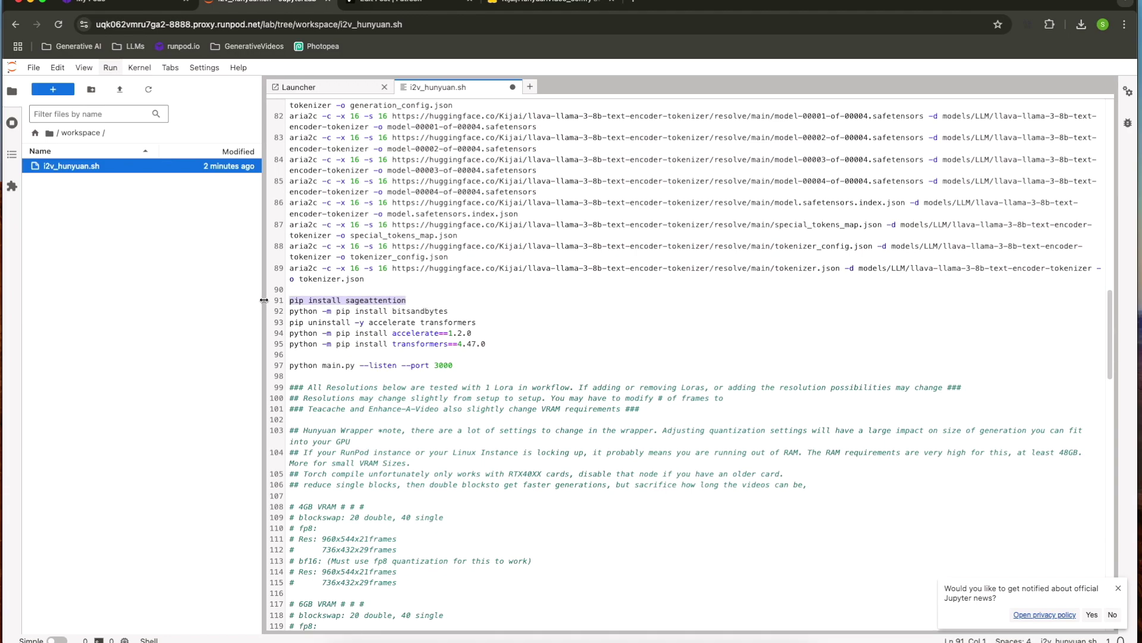
key("Delete")
key("Delete")
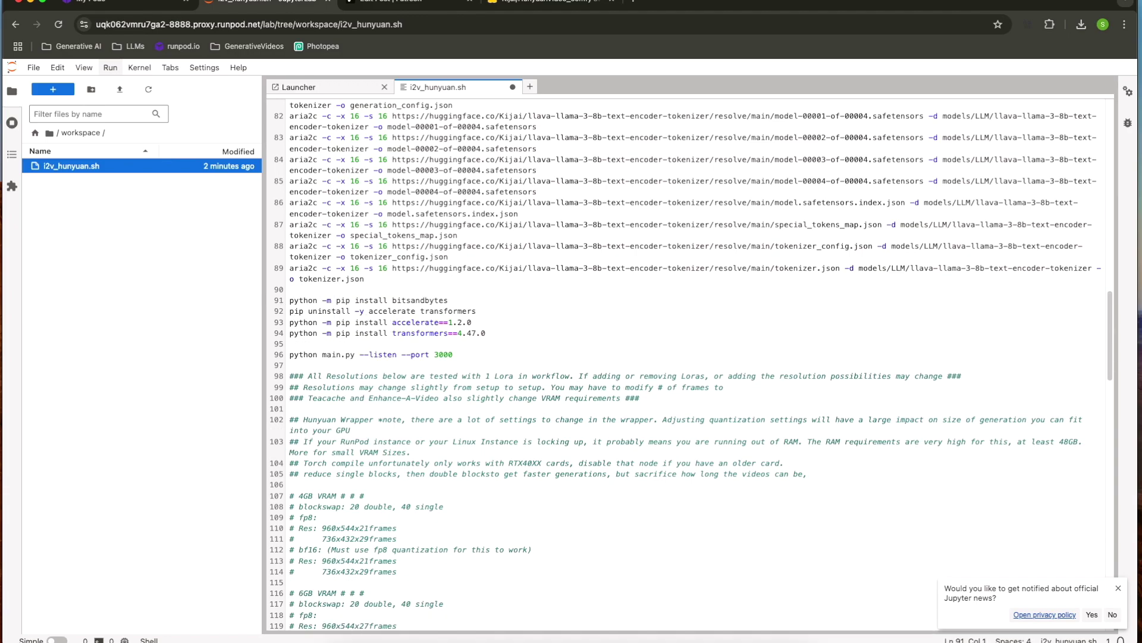
key("super+z")
key("super+z")
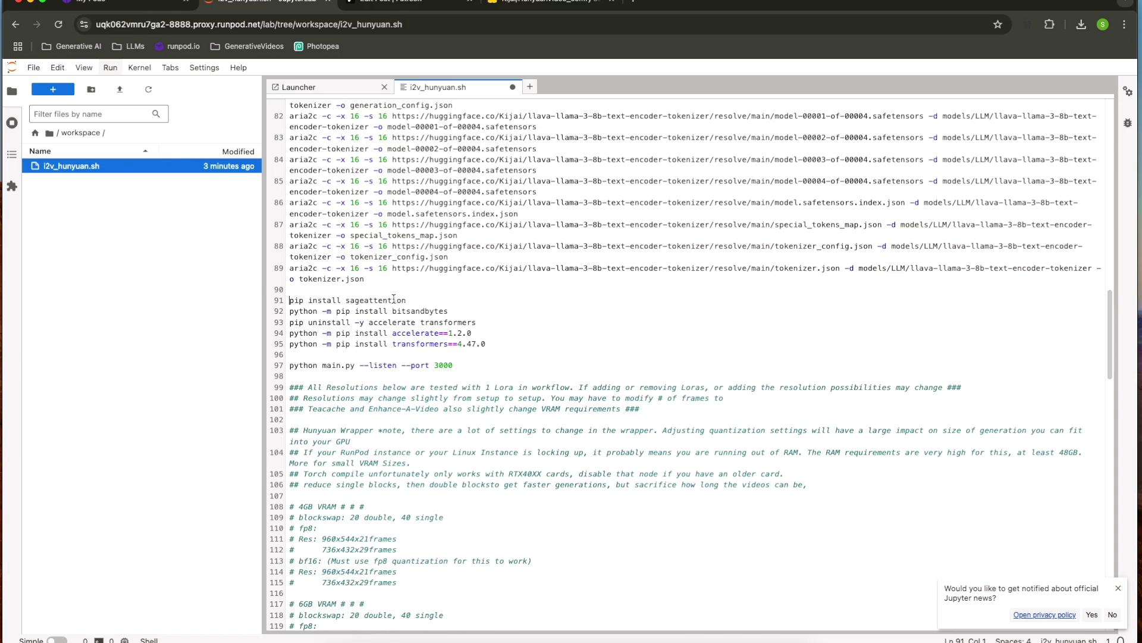
Review the wrapper notes and the 4GB VRAM blockswap and resolution comments below the launch command.
scroll(393, 299, "down", 5)
scroll(305, 265, "down", 5)
scroll(322, 264, "up", 7)
scroll(334, 264, "down", 4)
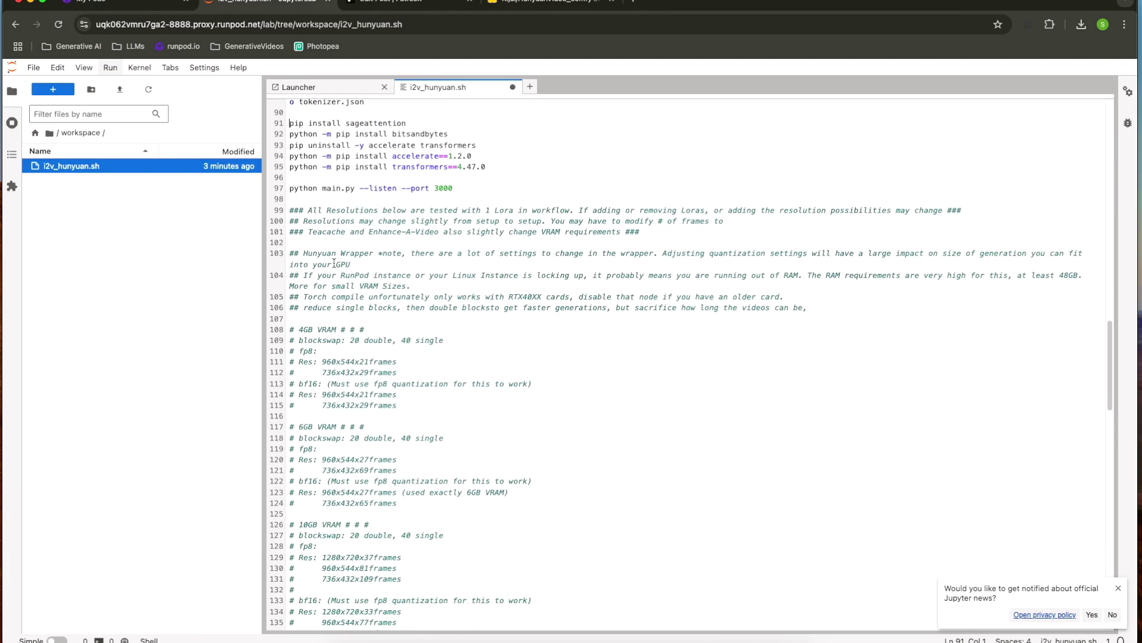
scroll(335, 262, "down", 3)
left_click_drag(291, 230, 388, 291)
left_click(387, 291)
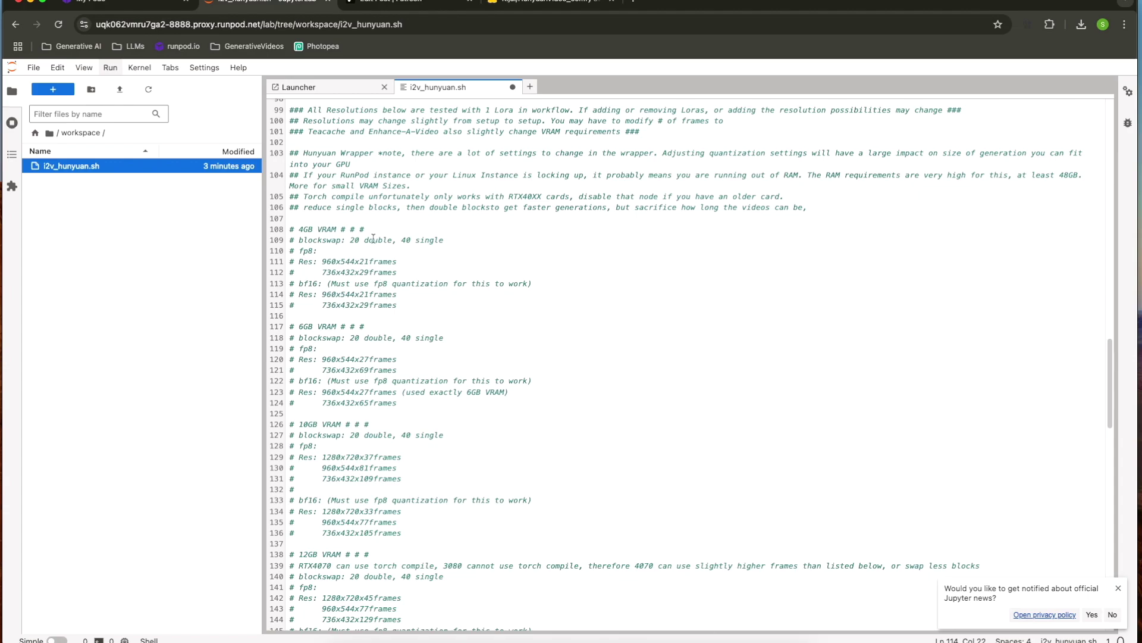
left_click_drag(291, 230, 367, 310)
left_click(367, 310)
Review the blockswap and resolution comments for the larger VRAM sizes and return to the script's install and download commands.
scroll(342, 228, "down", 9)
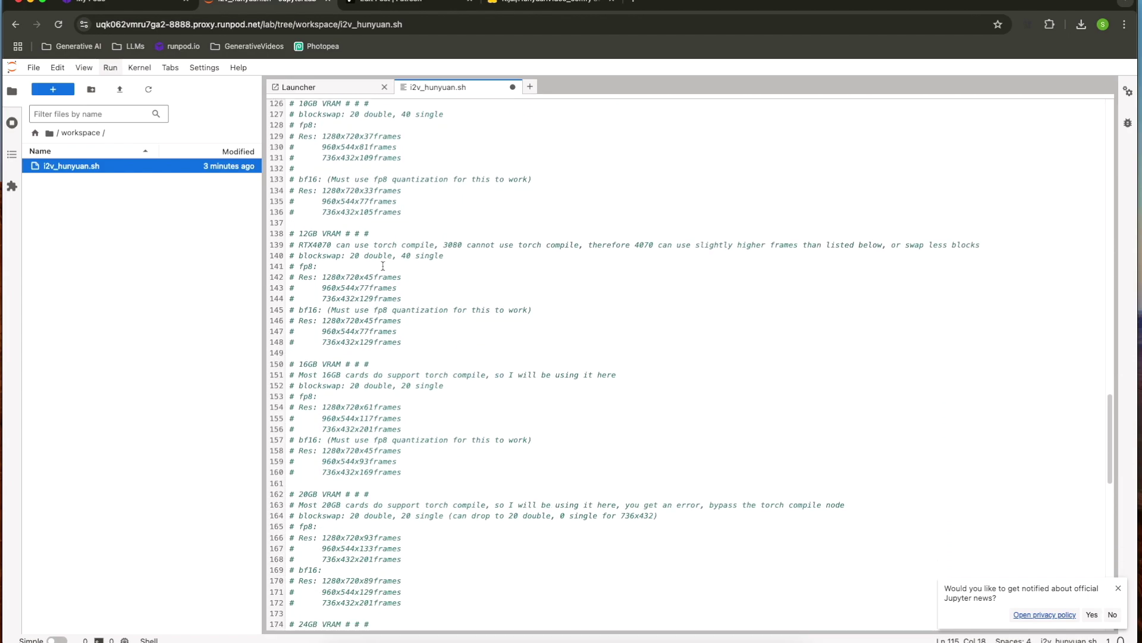
scroll(392, 321, "down", 1)
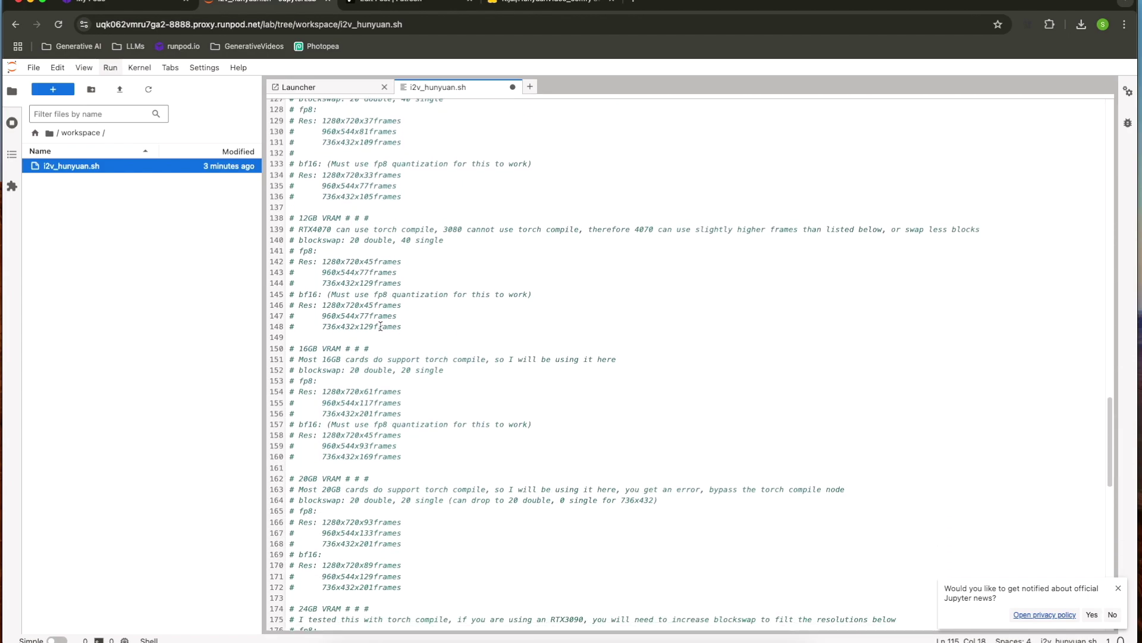
mouse_move(297, 308)
left_mouse_down()
mouse_move(417, 306)
mouse_move(289, 305)
left_mouse_up()
left_click(387, 315)
scroll(412, 302, "down", 10)
scroll(413, 296, "up", 8)
scroll(413, 296, "up", 20)
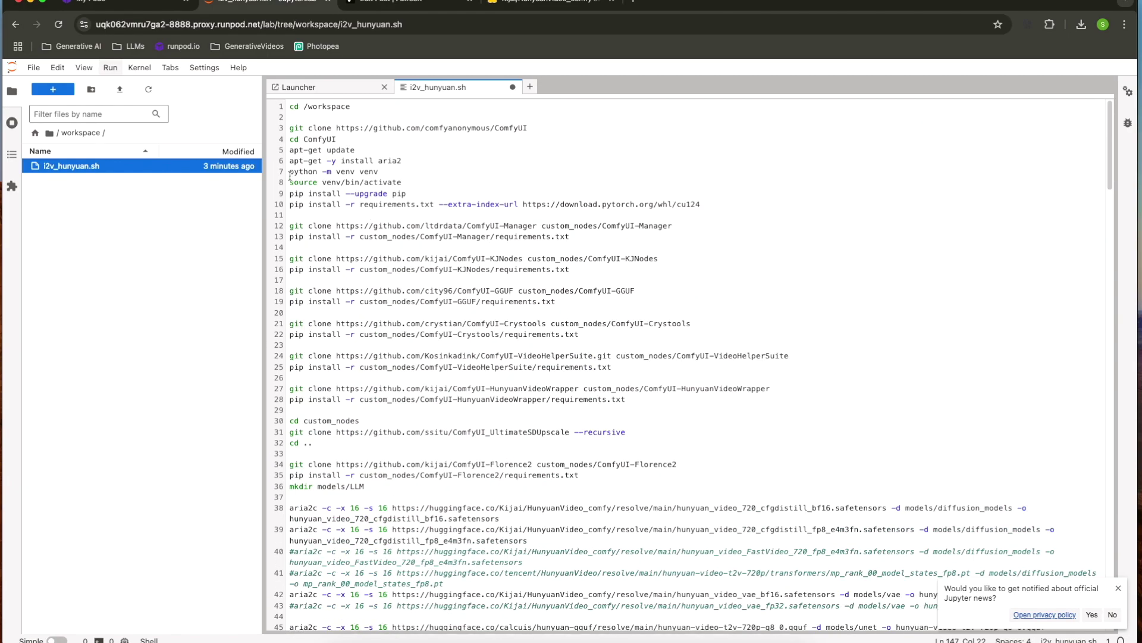
scroll(300, 148, "down", 12)
scroll(309, 128, "up", 10)
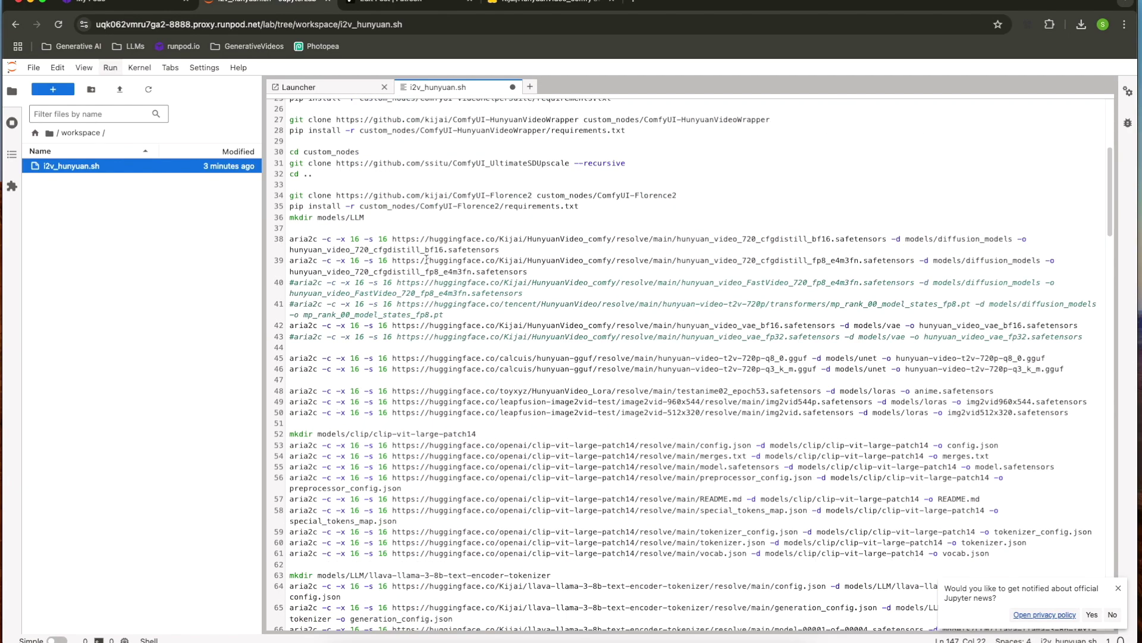
Open a terminal in the workspace folder and run bash i2v_hunyuan.sh.
left_click(316, 90)
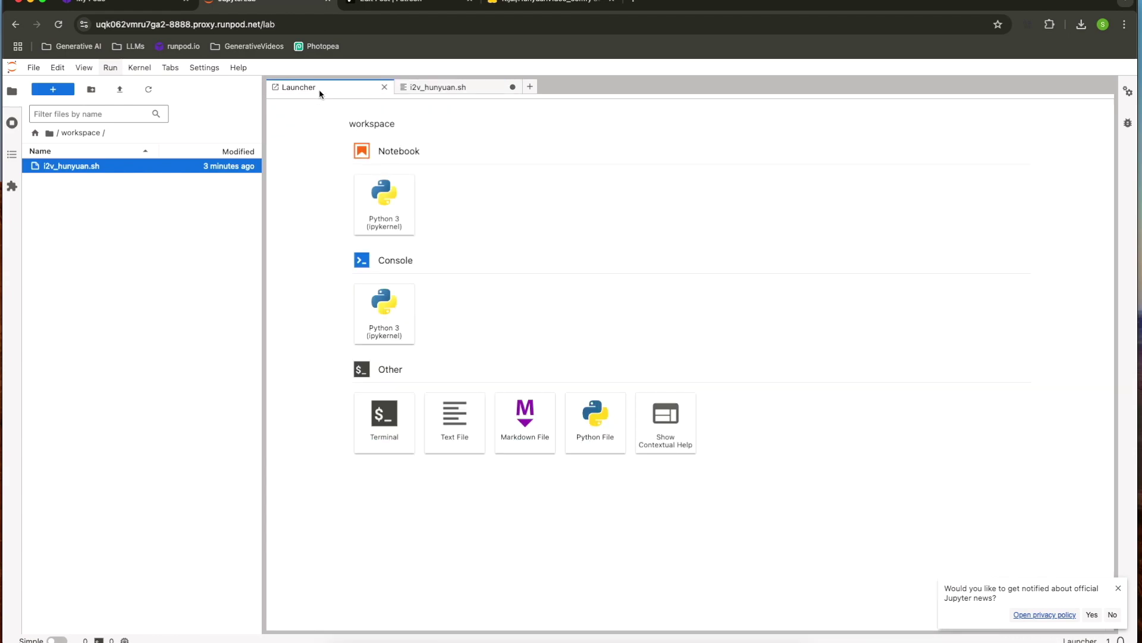
left_click(384, 420)
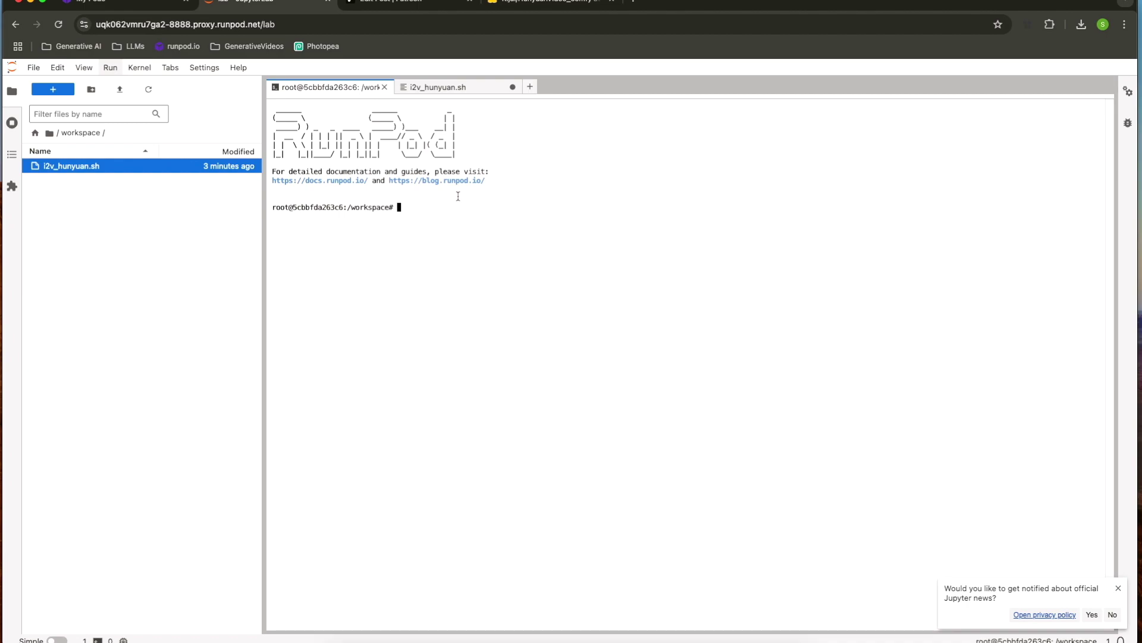
type("bash i2v_hunyuan.sh")
key("Return")
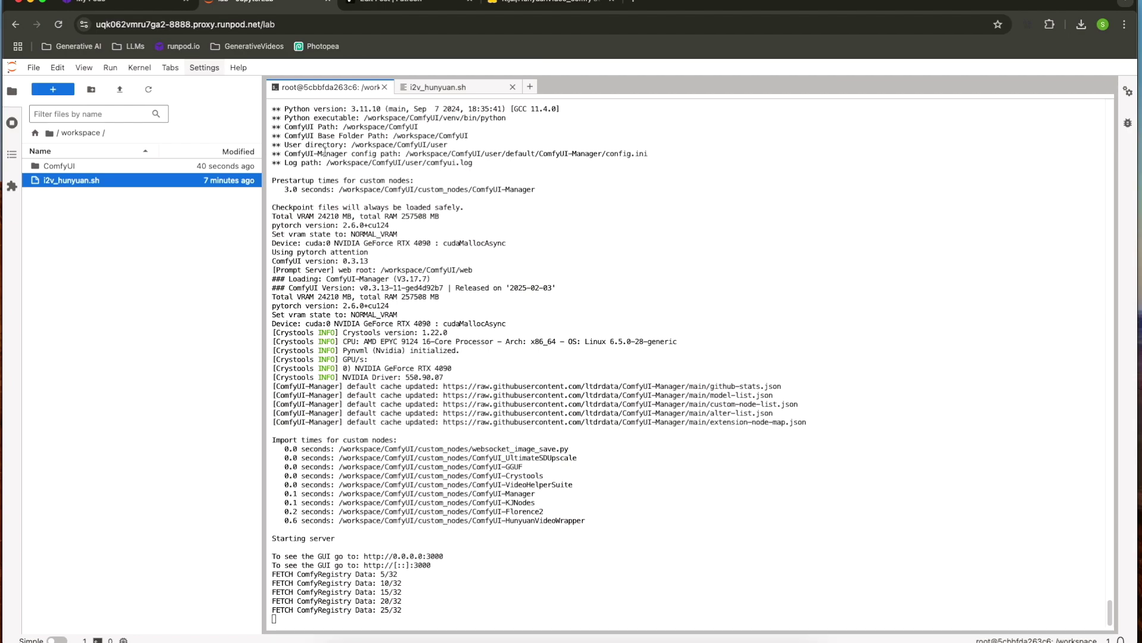
Switch to the RunPod console and open the pod's HTTP Service on port 3000.
left_click(111, 6)
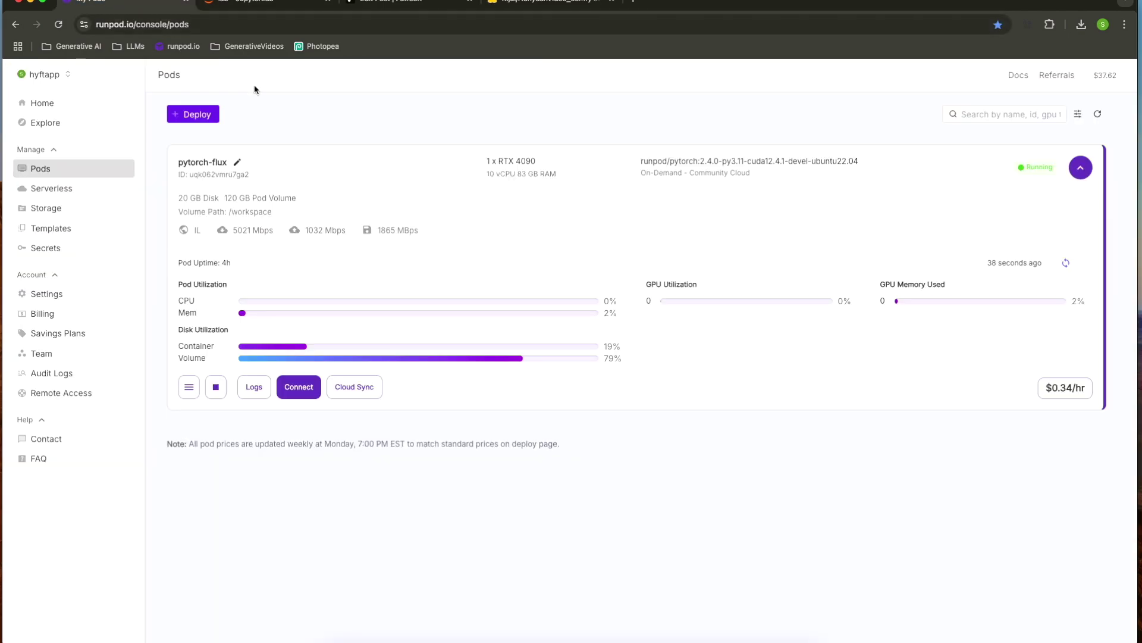
left_click(298, 386)
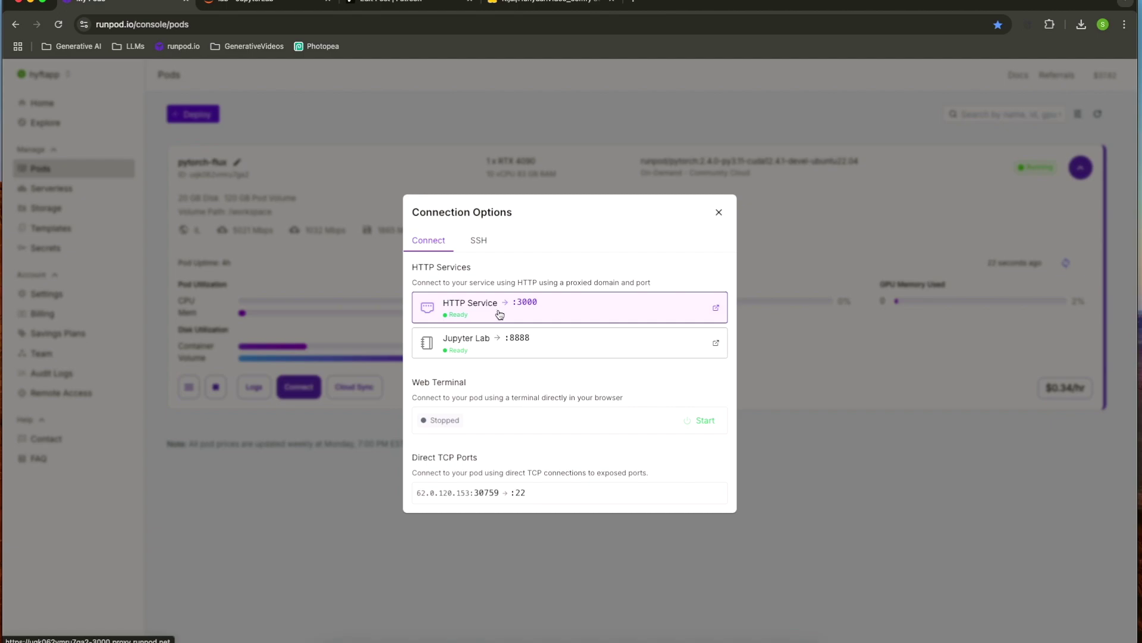
left_click(499, 314)
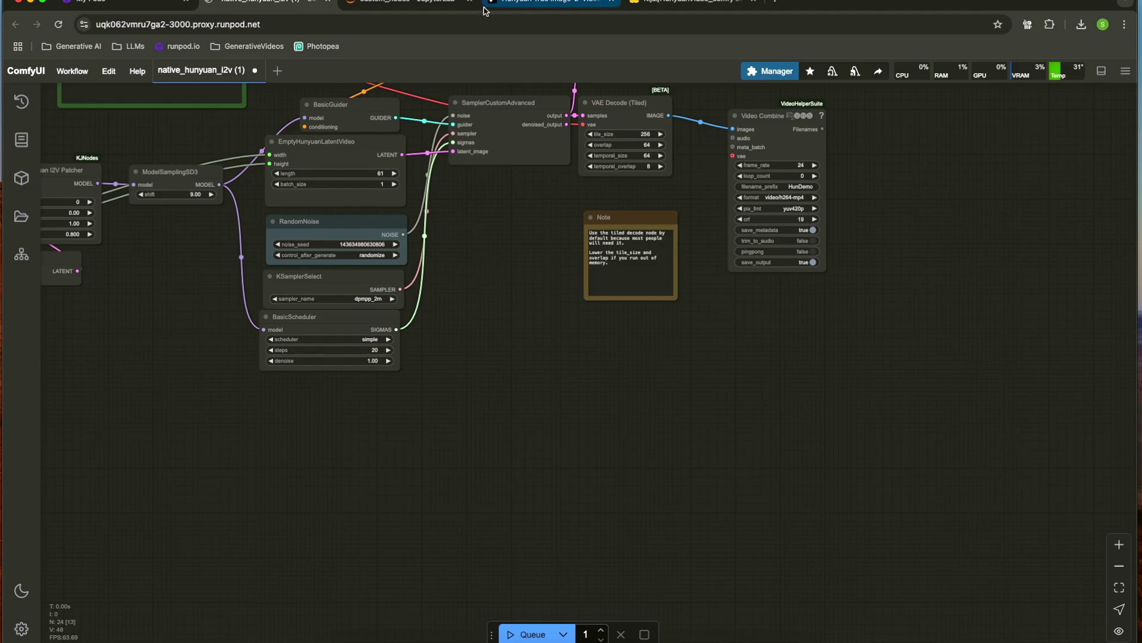
Download native_hunyuan_i2v.json from the Patreon post's attachments and load the downloaded workflow into ComfyUI.
left_click(527, 6)
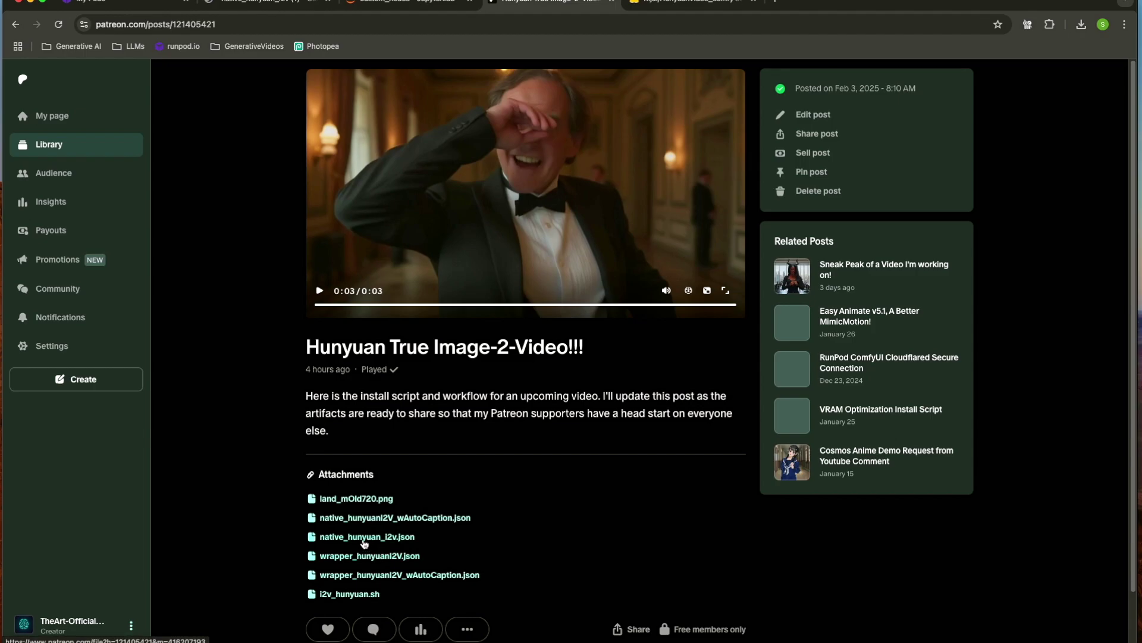
left_click(366, 538)
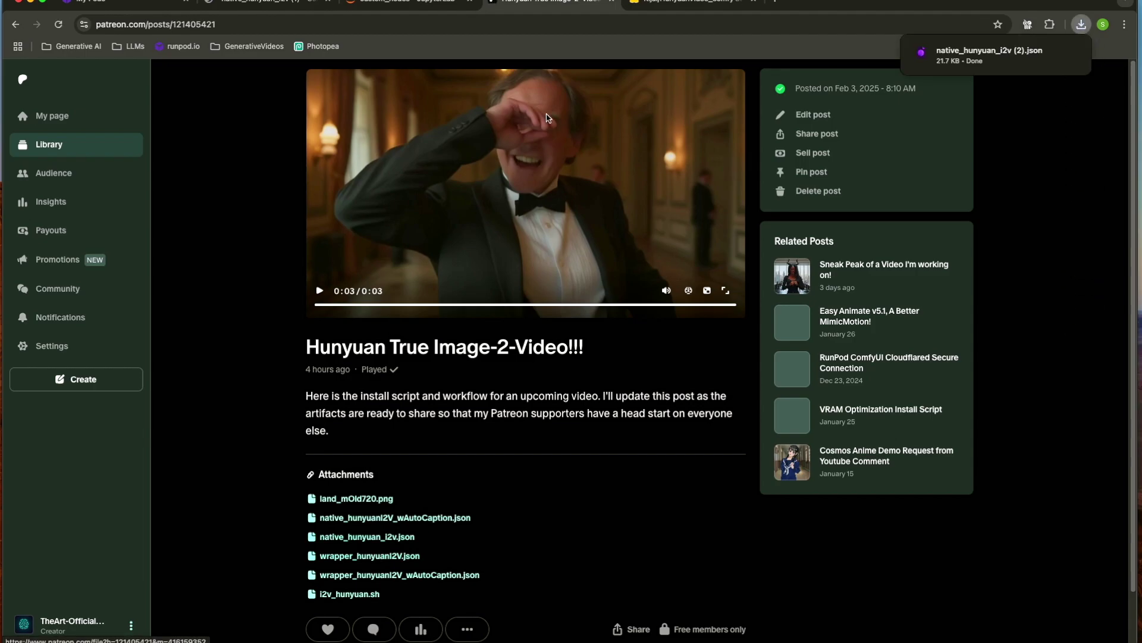
left_click(258, 10)
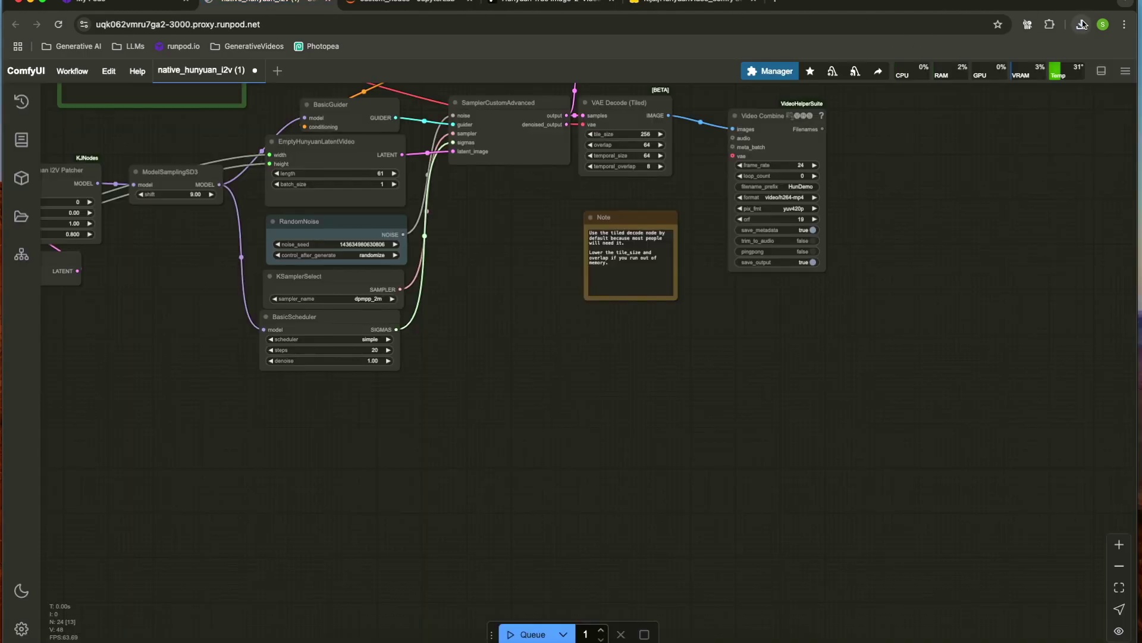
left_click(1082, 24)
left_click_drag(1005, 81, 448, 387)
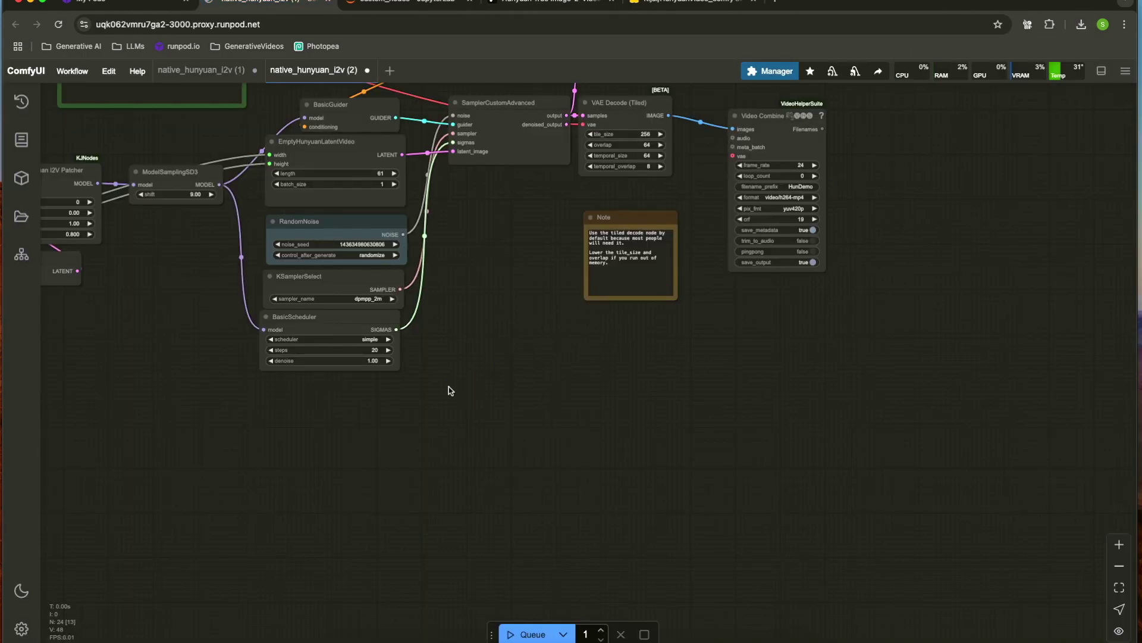
left_click_drag(187, 437, 584, 479)
scroll(583, 480, "up", 5)
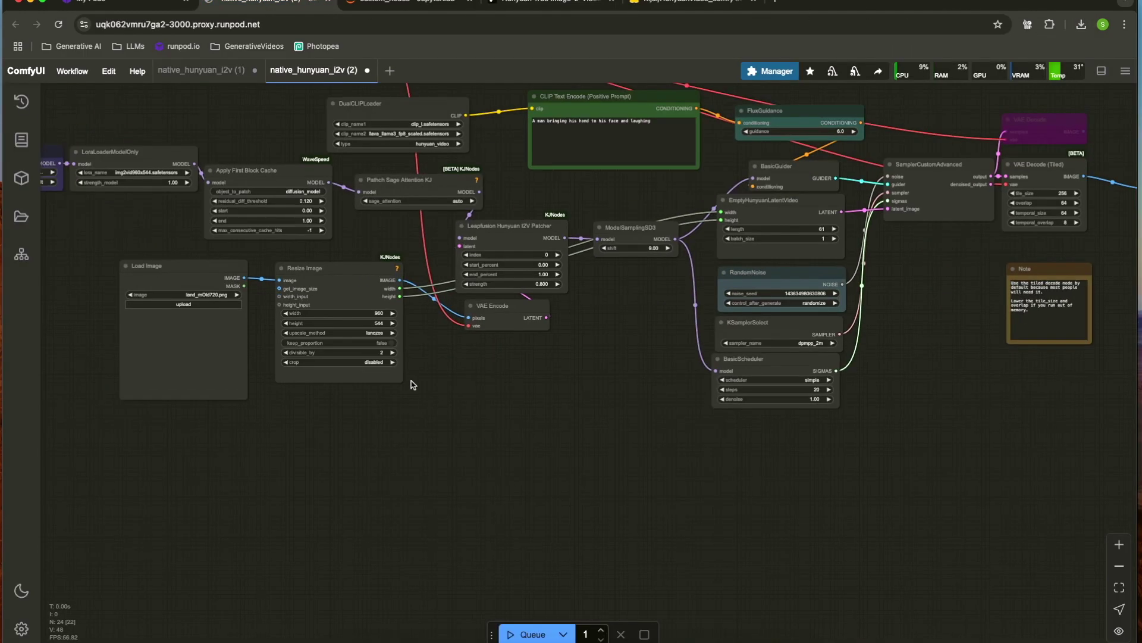
Reposition the LoraLoaderModelOnly and Load Diffusion Model nodes slightly lower in the model chain.
left_click_drag(414, 381, 556, 474)
scroll(310, 367, "up", 2)
scroll(309, 366, "up", 2)
left_click_drag(312, 300, 332, 405)
scroll(329, 418, "down", 3)
left_click_drag(319, 324, 320, 346)
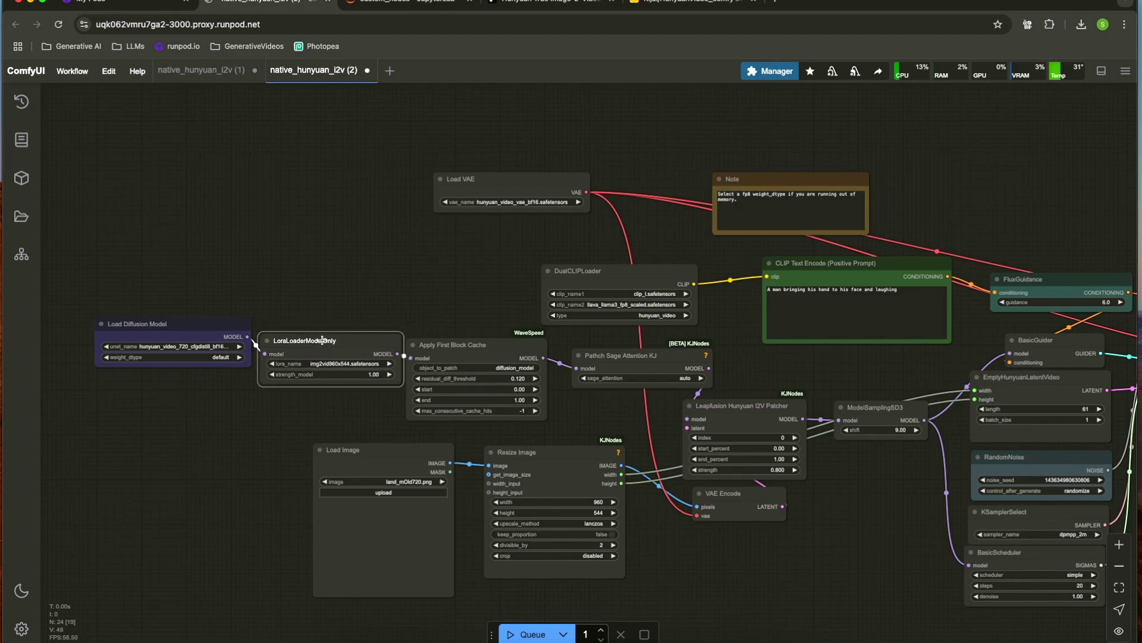
left_click_drag(210, 335, 192, 354)
Inspect the unet_name setting of the Load Diffusion Model node.
scroll(219, 363, "up", 2)
scroll(256, 438, "left", 2)
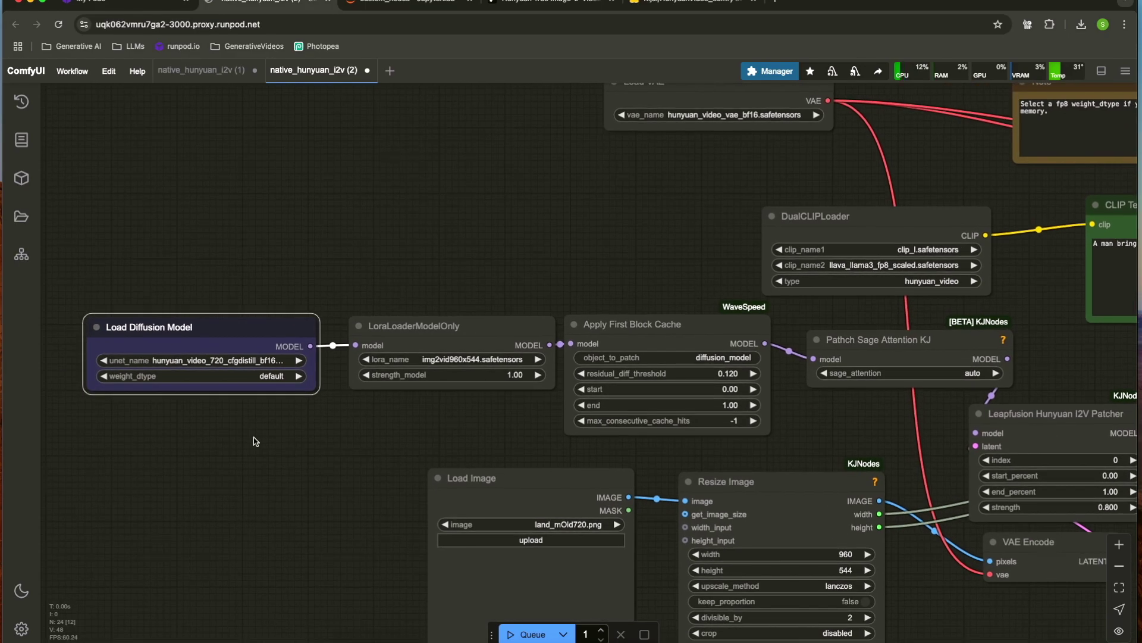
left_click(251, 364)
left_click(251, 364)
Check the available LoRA files in the LoraLoaderModelOnly node and select img2vid960x544.safetensors.
scroll(448, 233, "right", 5)
scroll(449, 233, "down", 1)
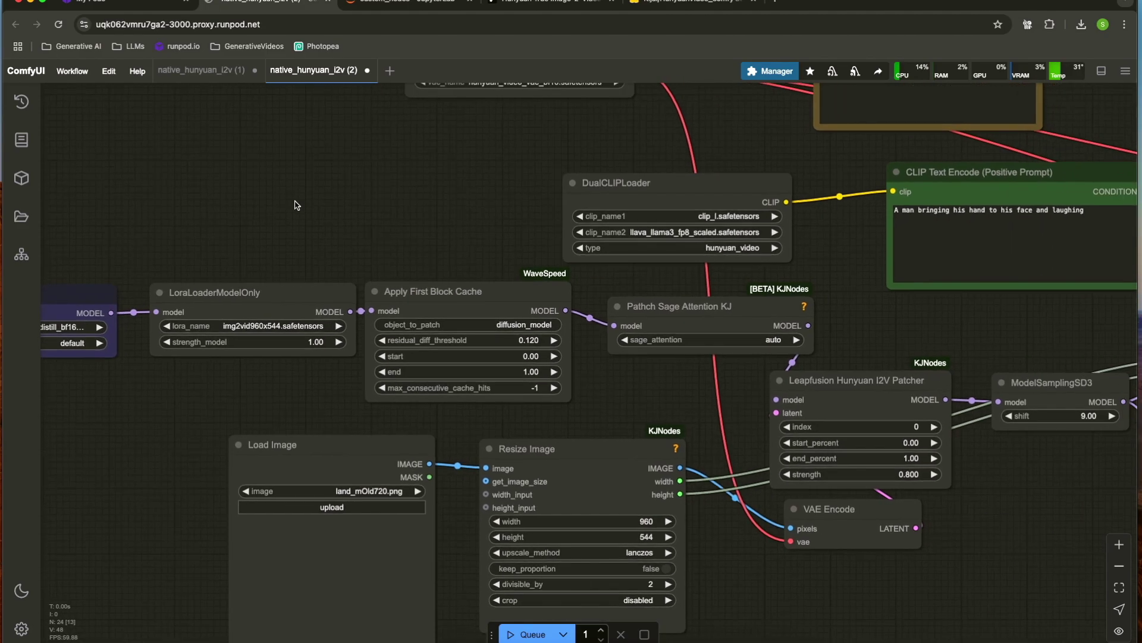
left_click(259, 319)
left_click(256, 328)
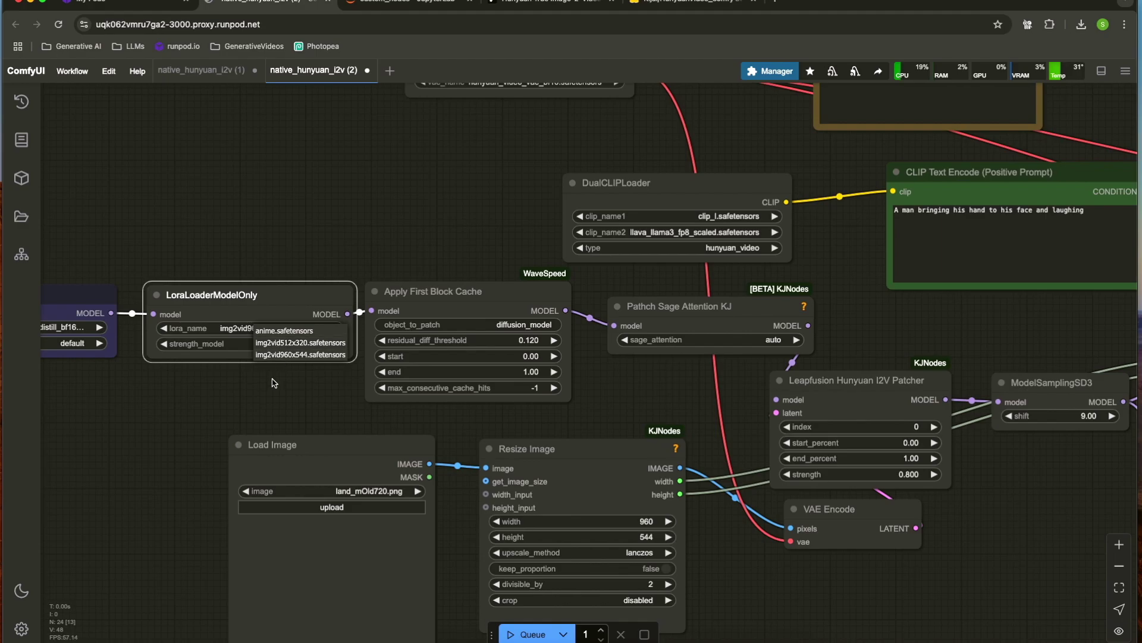
left_click(310, 389)
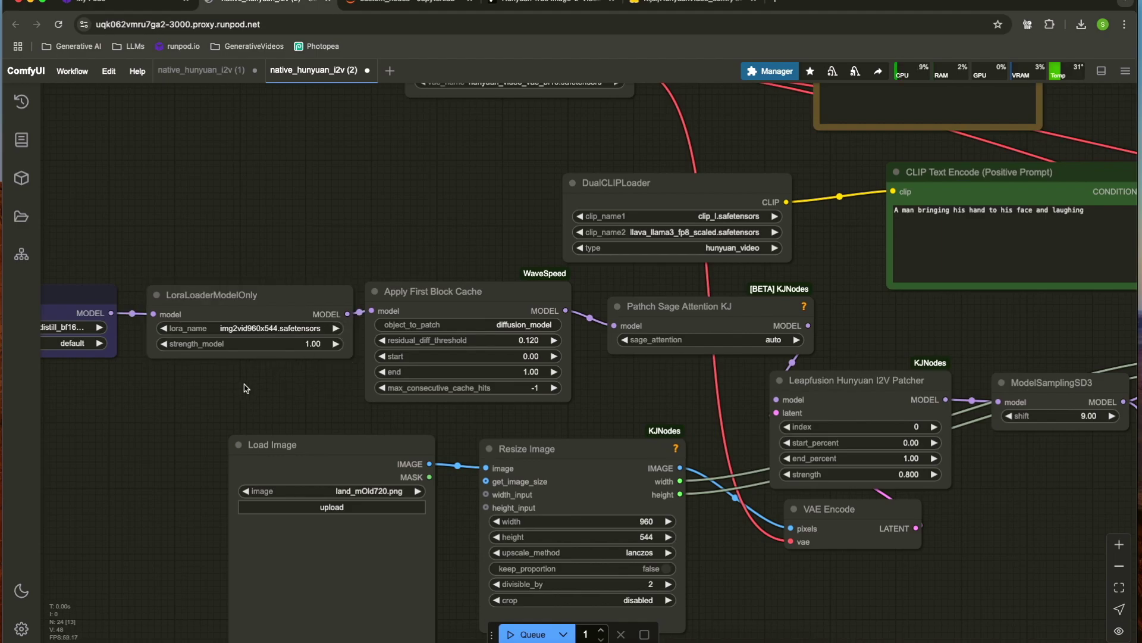
left_click(268, 337)
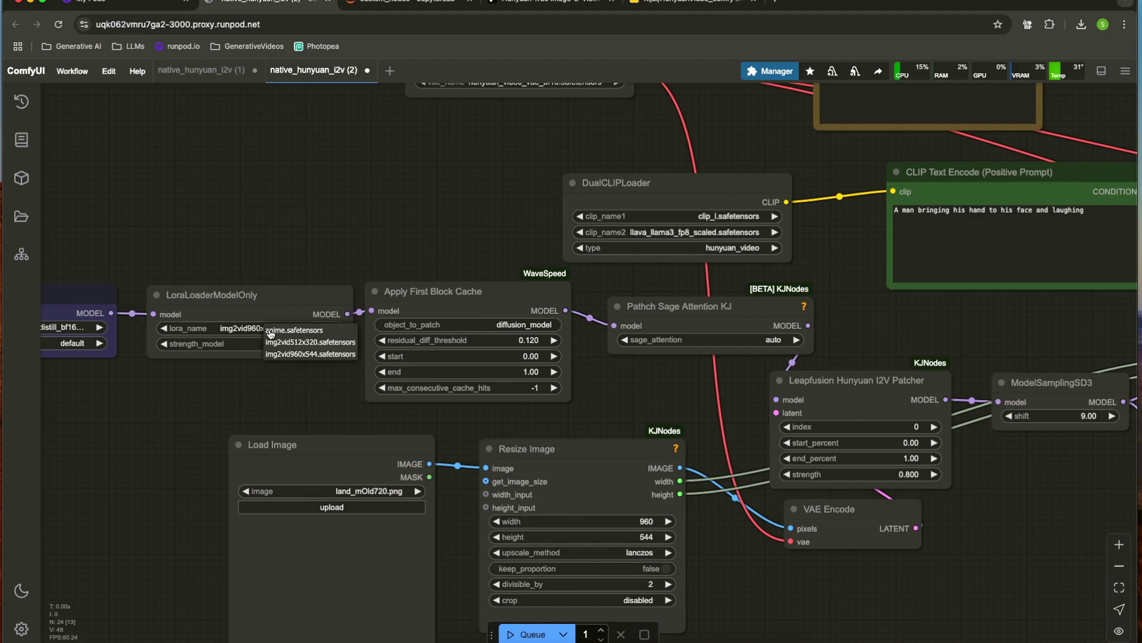
left_click(303, 356)
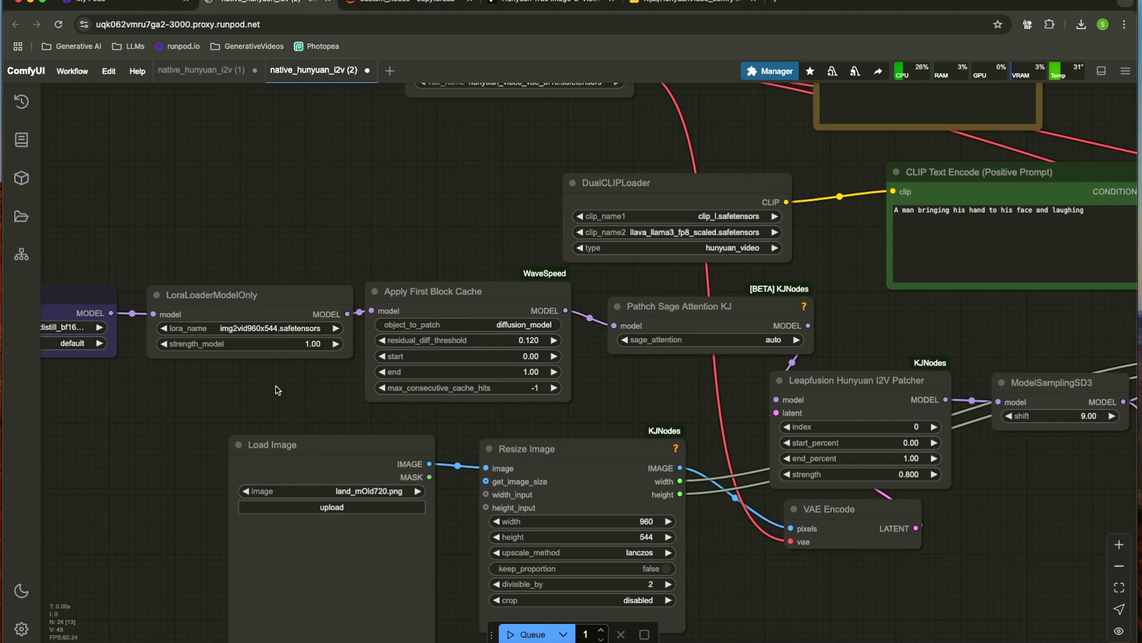
Shift the LoraLoaderModelOnly node slightly and examine it together with the neighbouring model nodes.
left_click_drag(254, 298, 251, 297)
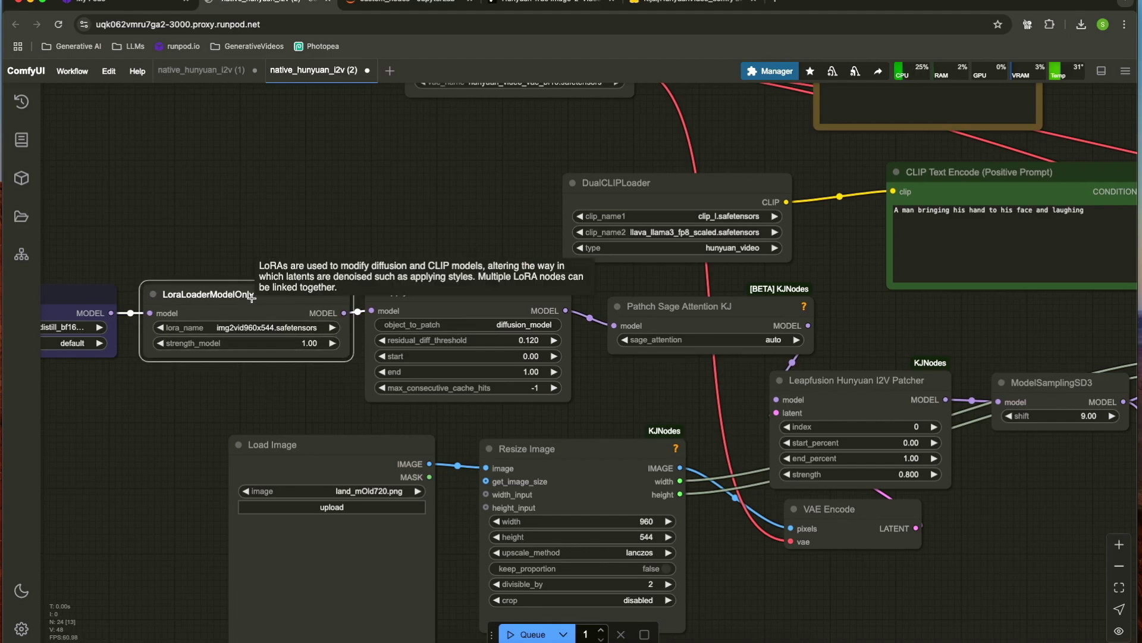
scroll(451, 219, "down", 2)
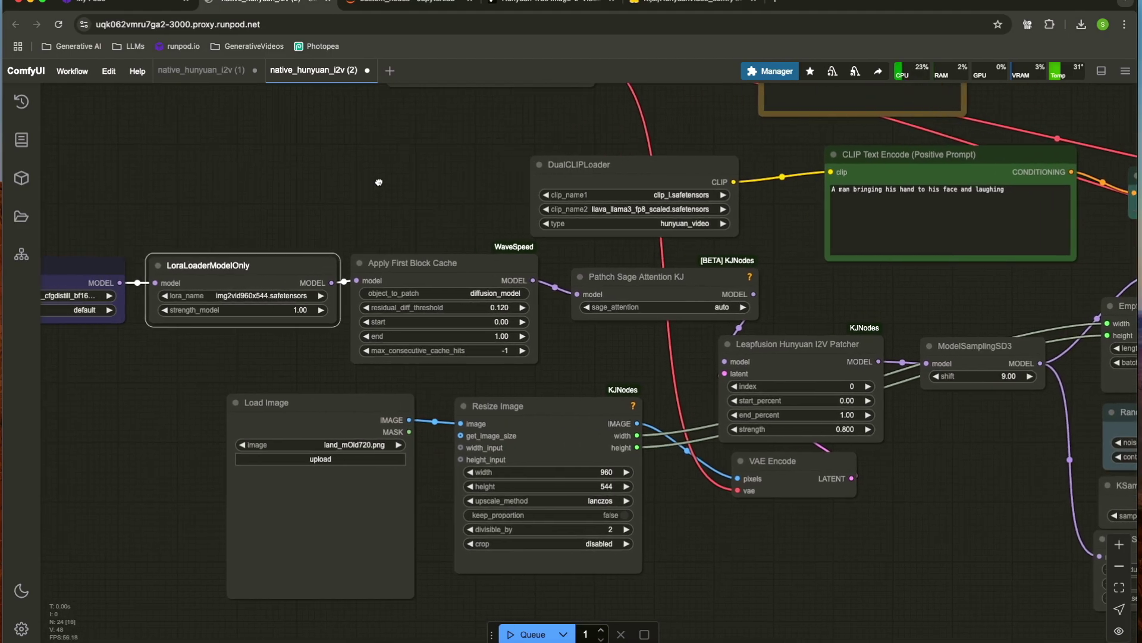
scroll(392, 180, "down", 3)
left_click_drag(395, 178, 581, 169)
scroll(343, 235, "up", 6)
scroll(342, 235, "down", 4)
scroll(281, 207, "up", 1)
scroll(283, 181, "up", 3)
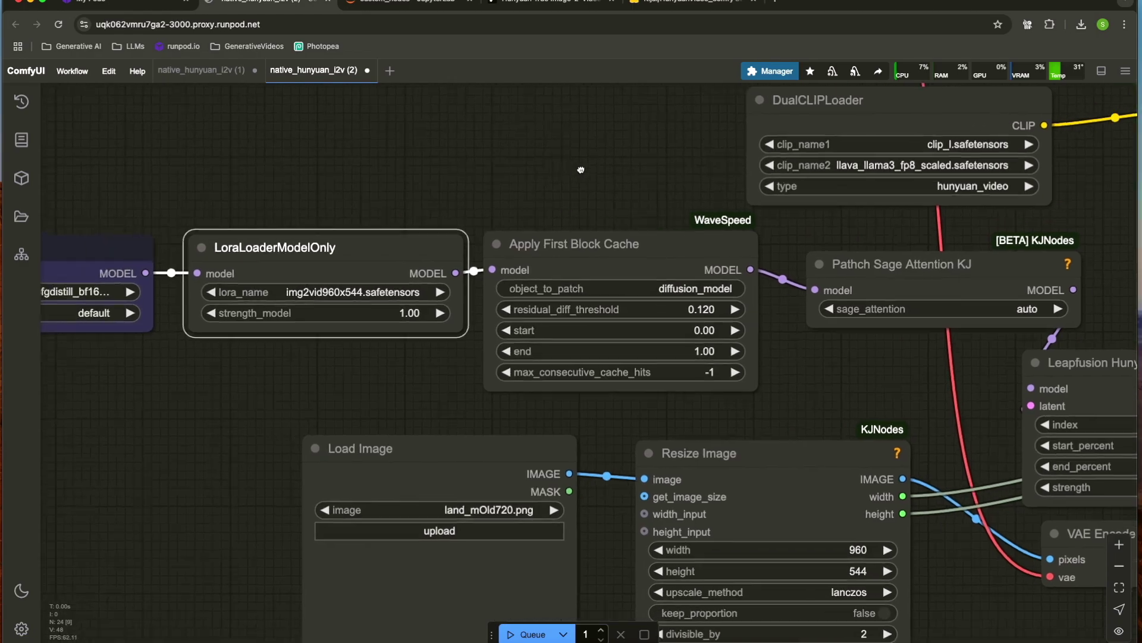
Nudge the Apply First Block Cache node slightly and examine its threshold and cache settings.
left_click_drag(501, 178, 234, 188)
left_click(344, 257)
left_click_drag(346, 256, 351, 262)
left_click_drag(340, 194, 287, 196)
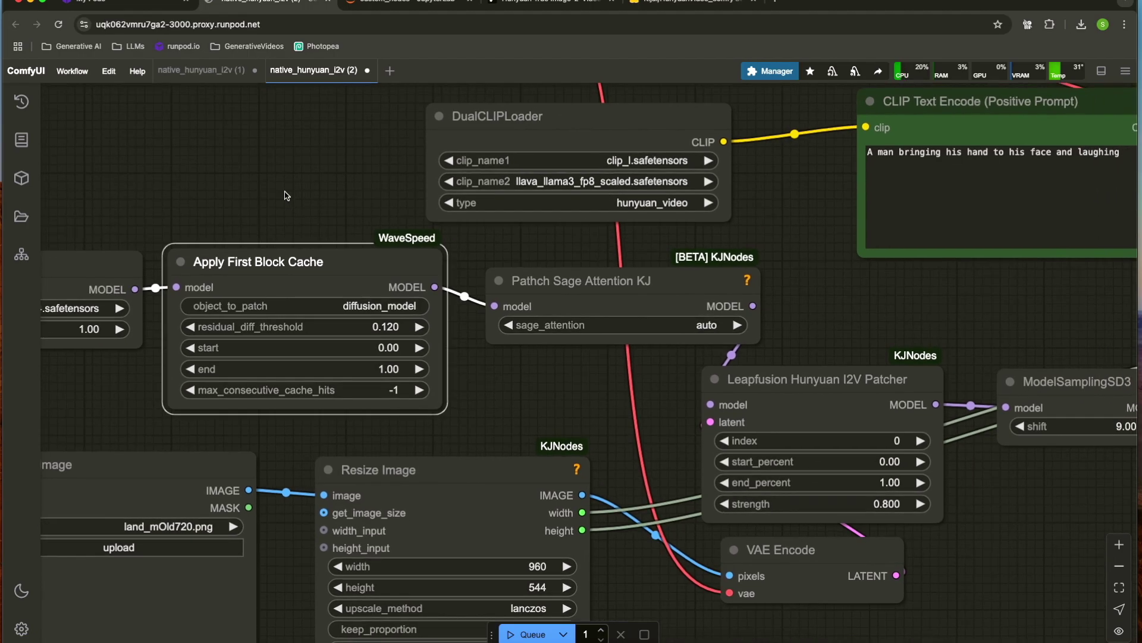
scroll(287, 196, "down", 3)
left_click_drag(238, 168, 292, 170)
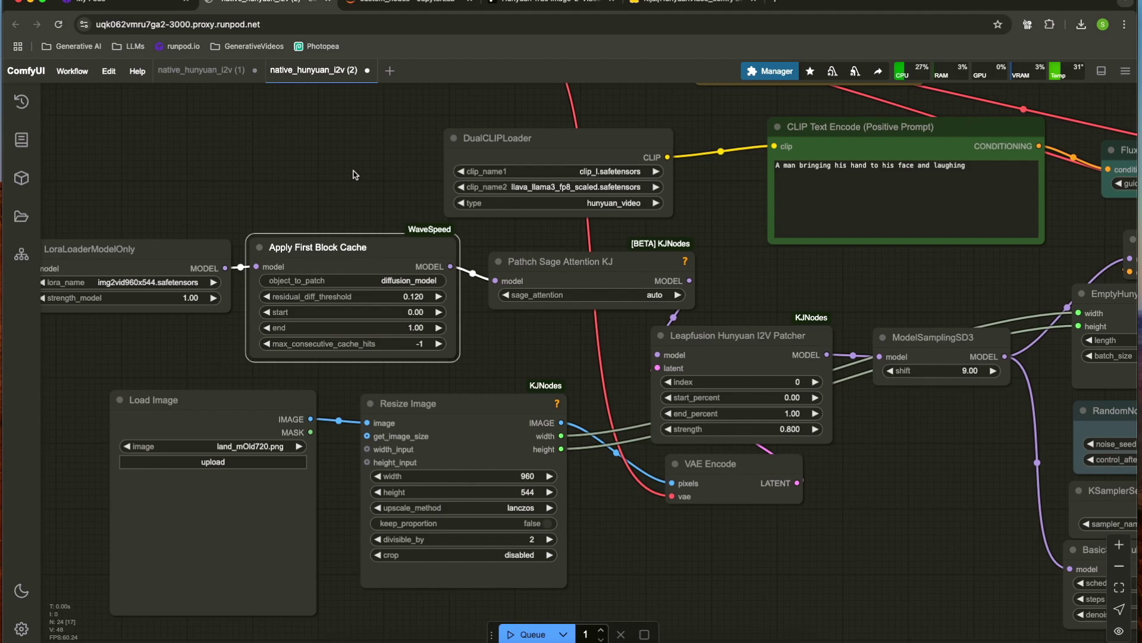
Try bypassing the Pathch Sage Attention KJ node and remove the bypass again.
left_click_drag(360, 200, 138, 200)
left_click_drag(331, 261, 330, 251)
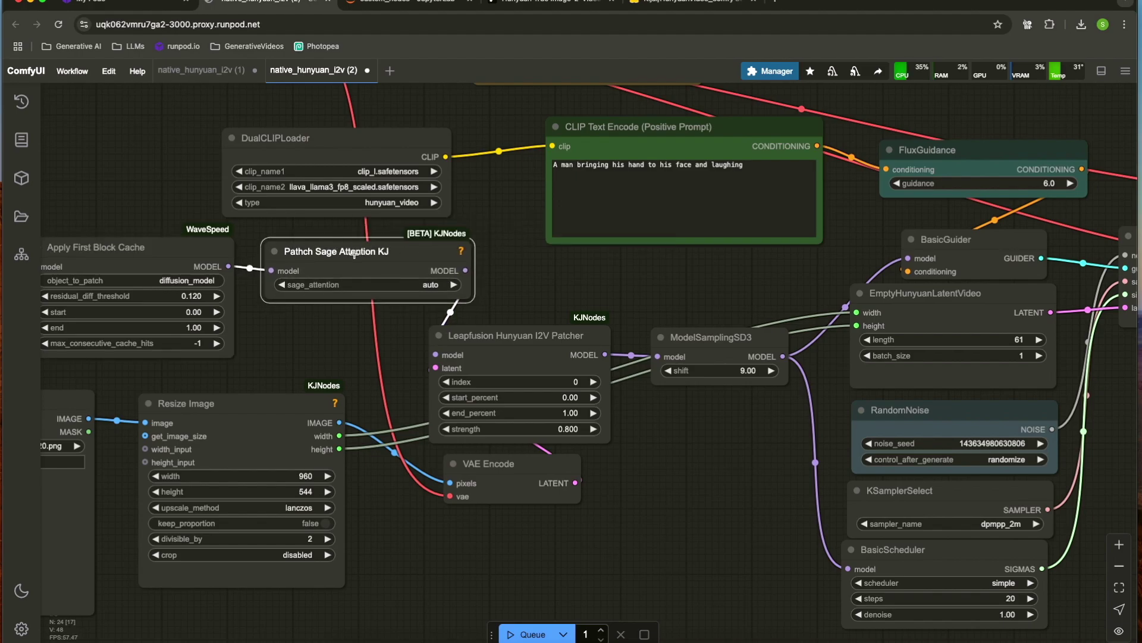
right_click(354, 255)
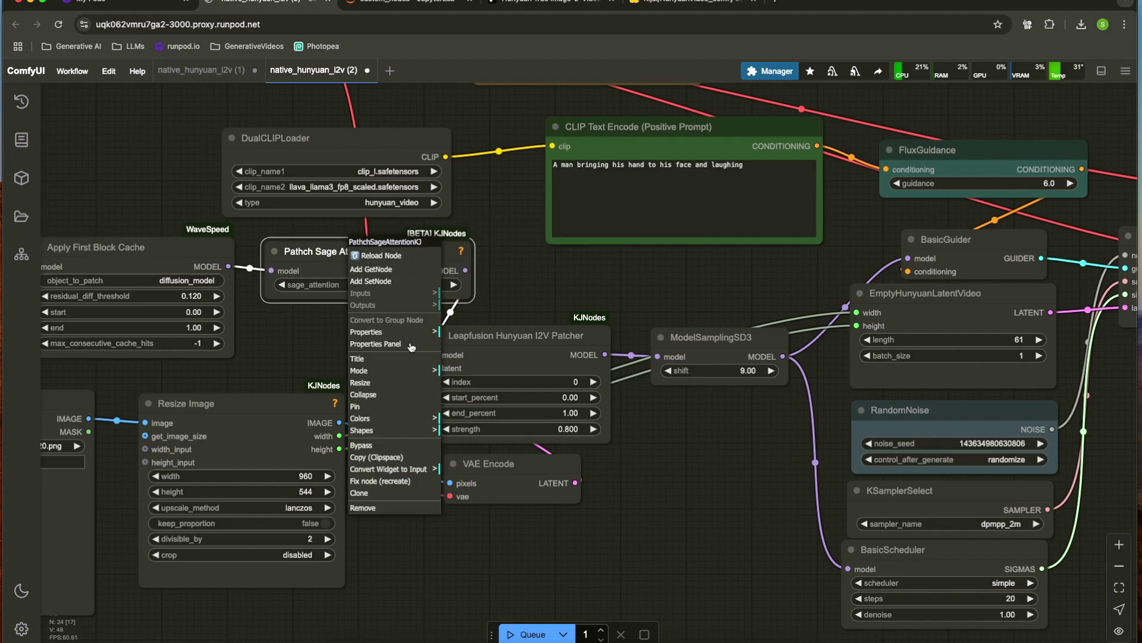
left_click(387, 450)
scroll(267, 296, "down", 3)
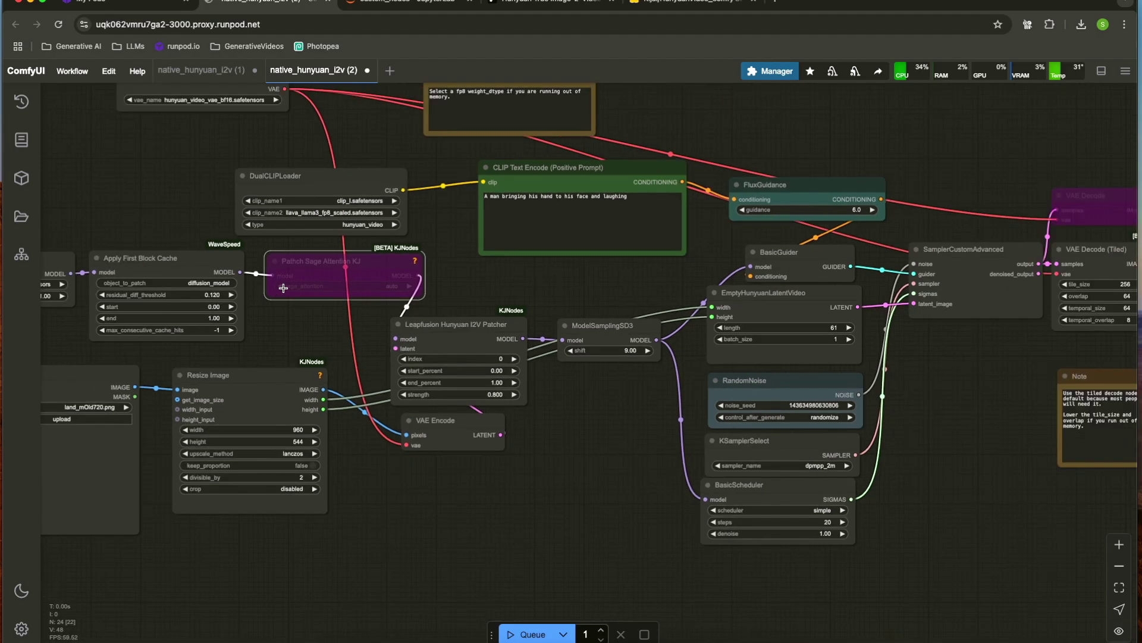
right_click(327, 261)
left_click(357, 456)
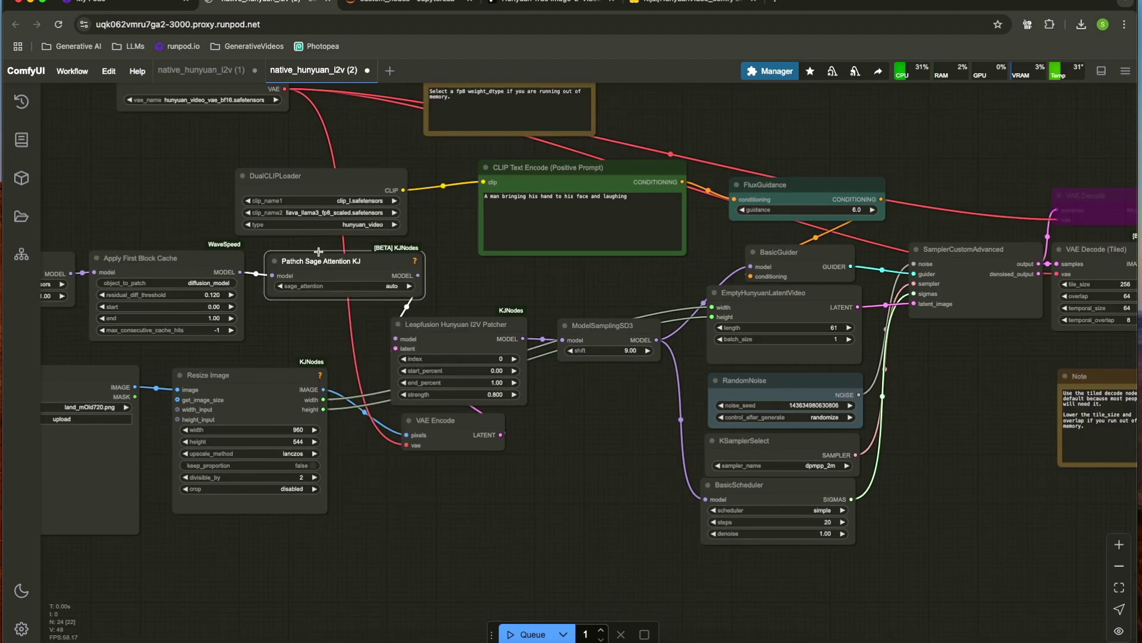
Look over the Load VAE node, move the DualCLIPLoader node up slightly and check its available clip_name2 files.
left_click_drag(211, 171, 248, 308)
scroll(247, 308, "up", 4)
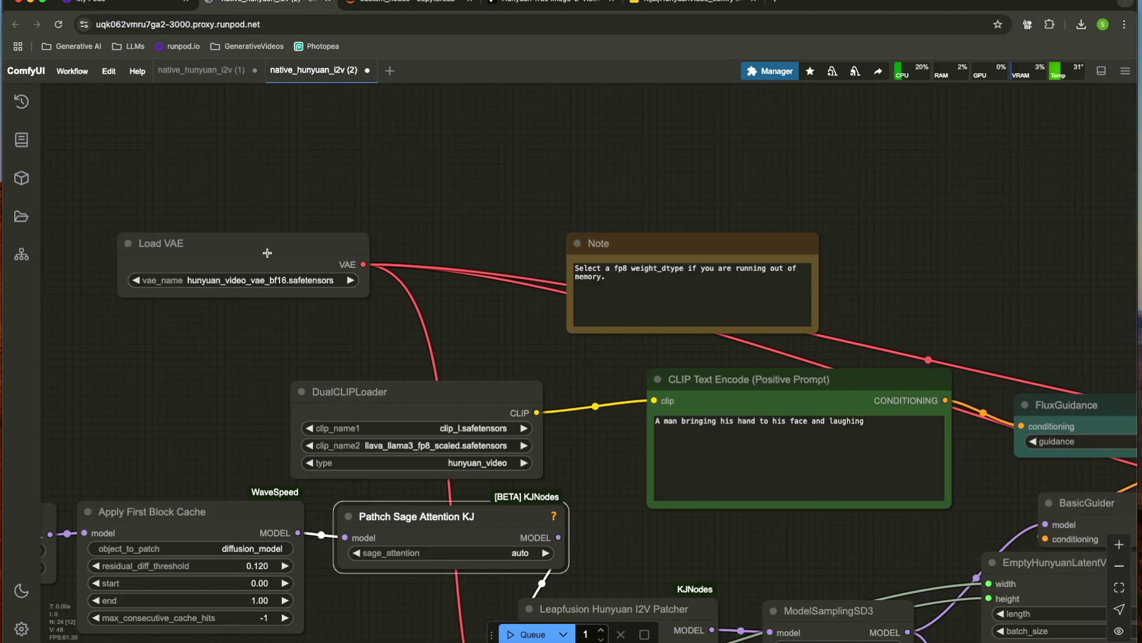
scroll(521, 322, "down", 5)
scroll(571, 387, "down", 3)
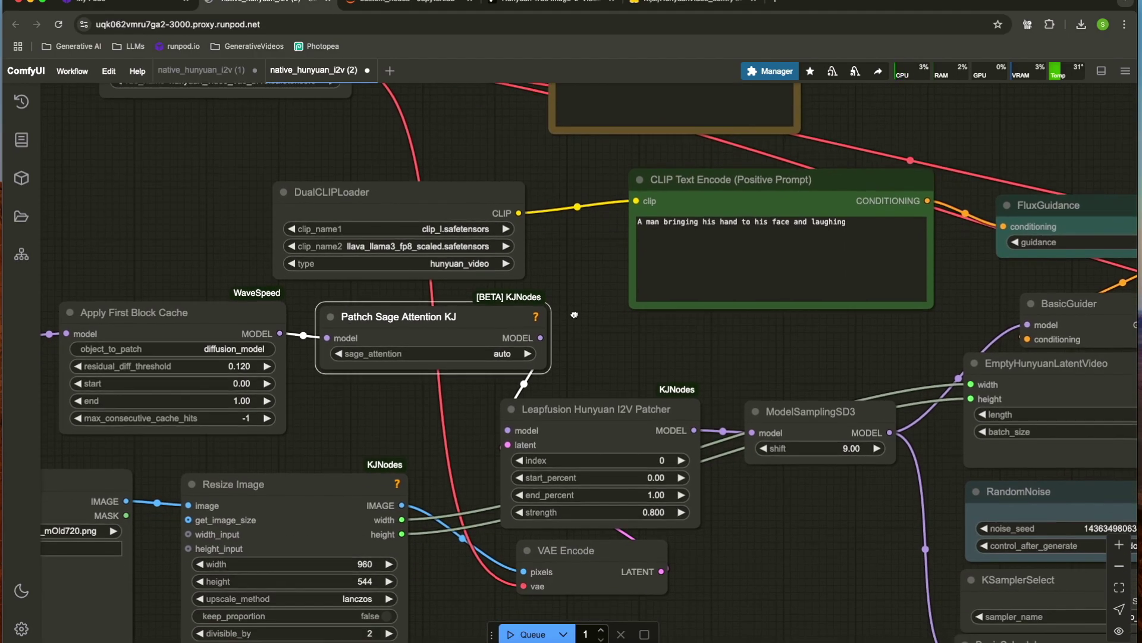
left_click_drag(372, 191, 372, 169)
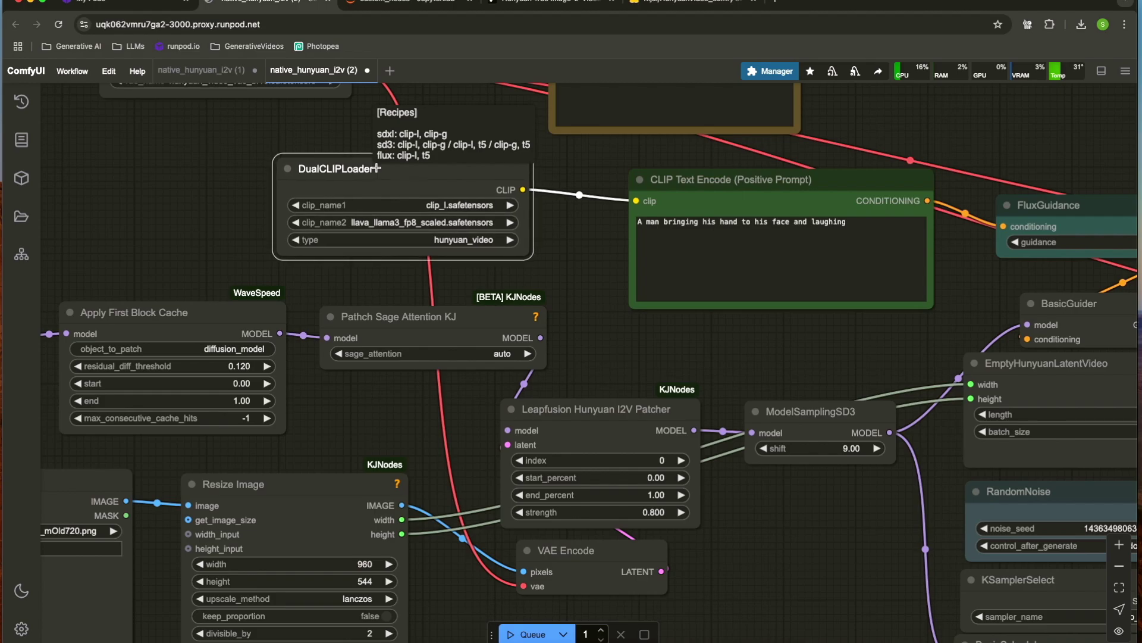
left_click(441, 229)
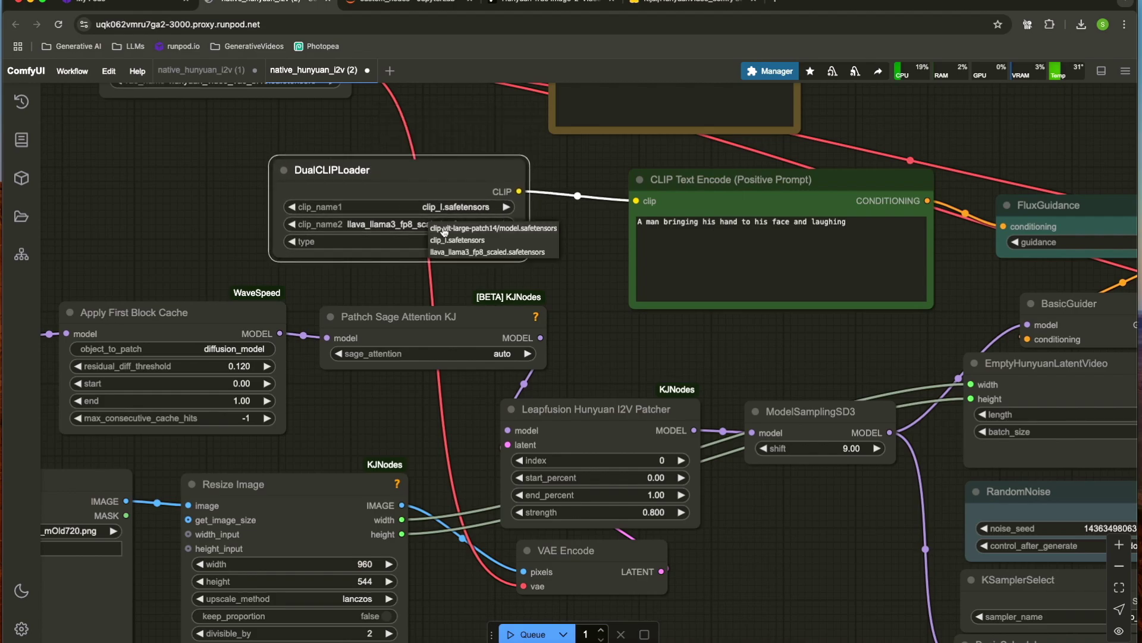
left_click(586, 300)
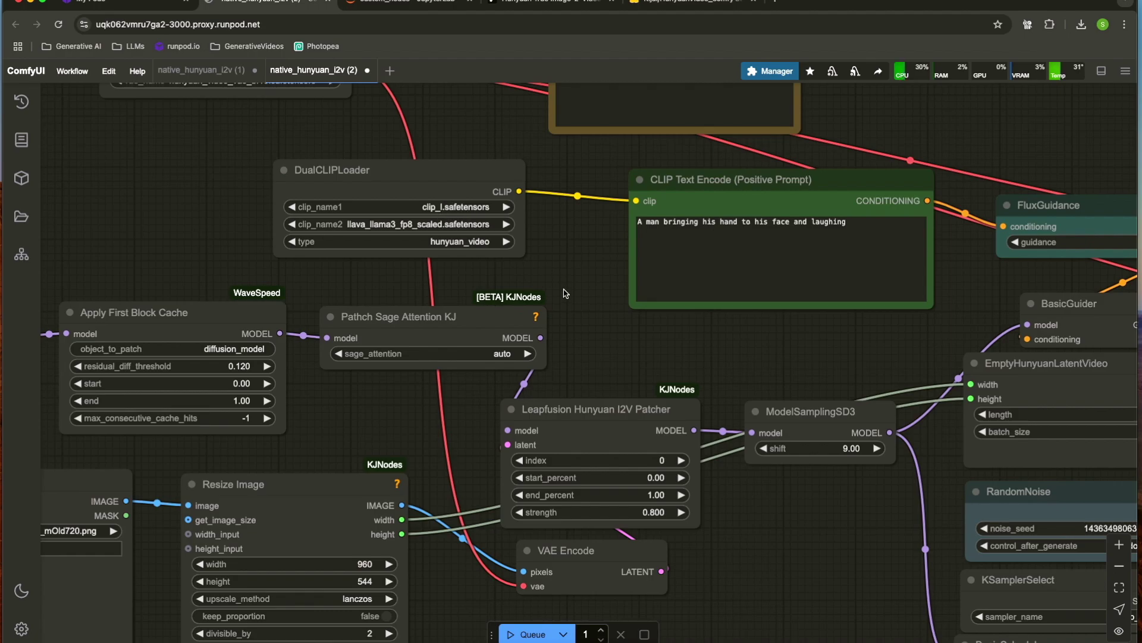
Load the eagle picture animalHalf720_1.png into the Load Image node.
scroll(565, 293, "down", 6)
scroll(566, 293, "left", 5)
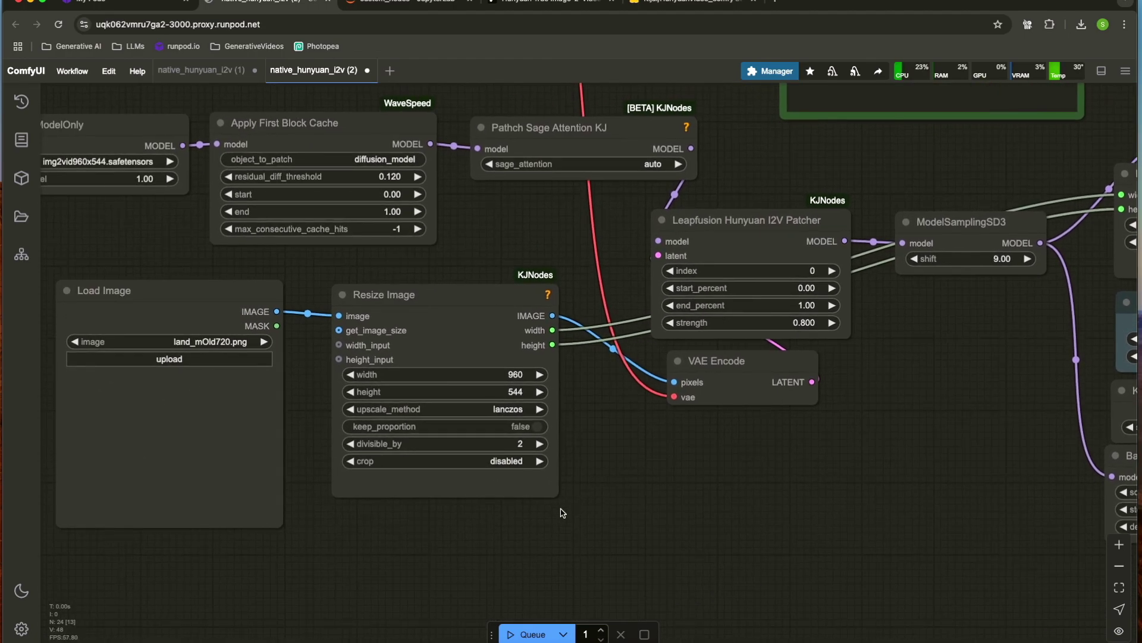
scroll(568, 509, "down", 1)
scroll(568, 509, "left", 3)
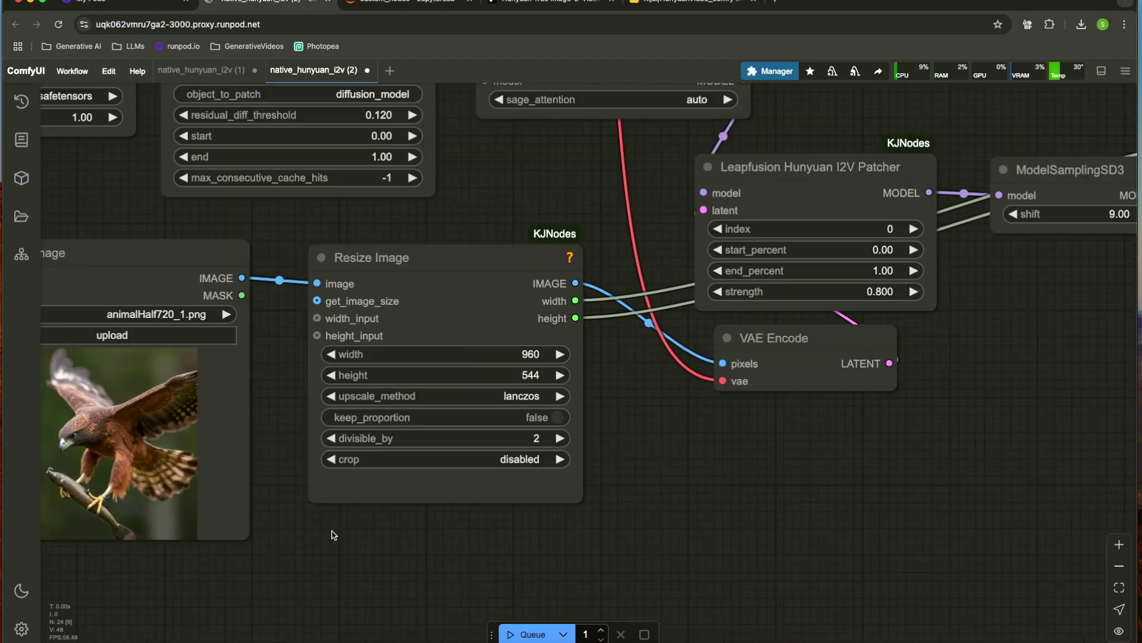
scroll(389, 421, "down", 3)
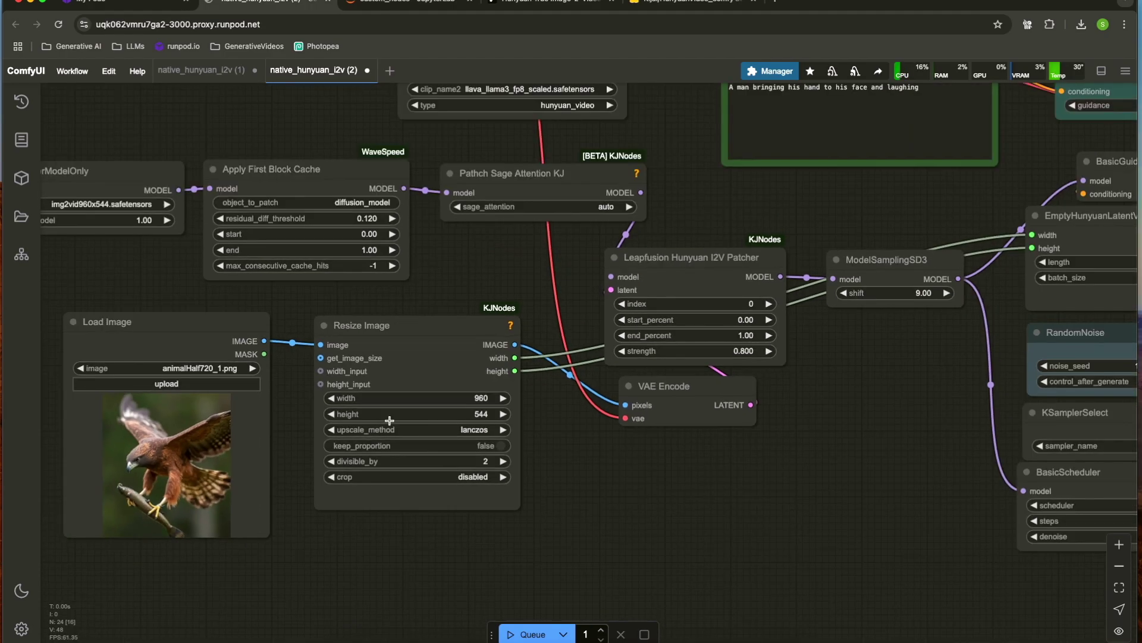
Examine the Load Image and Resize Image settings, comparing the resize dimensions with the resolution named in the LoRA file.
left_click(183, 331)
scroll(470, 275, "down", 1)
scroll(470, 276, "right", 2)
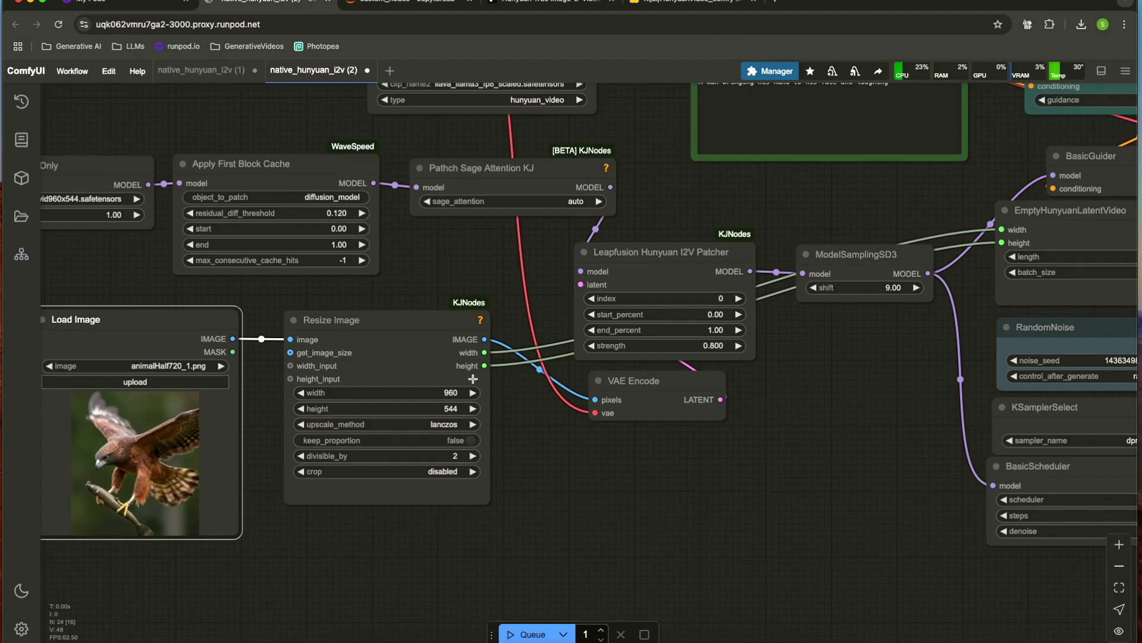
scroll(431, 254, "up", 6)
scroll(431, 255, "left", 6)
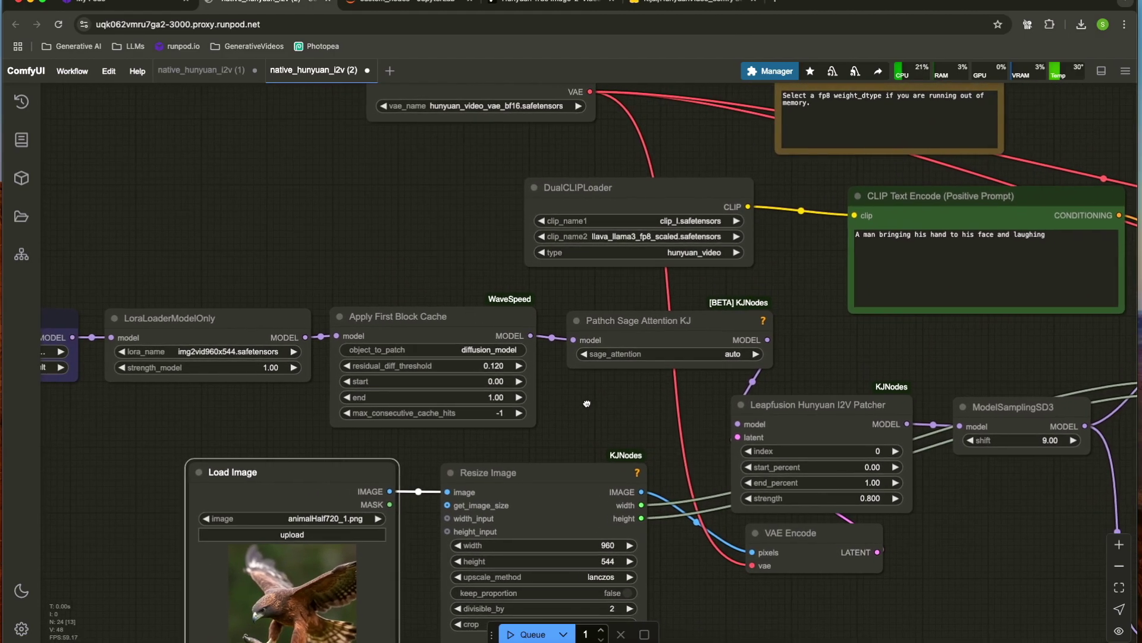
scroll(286, 419, "left", 4)
scroll(287, 418, "down", 1)
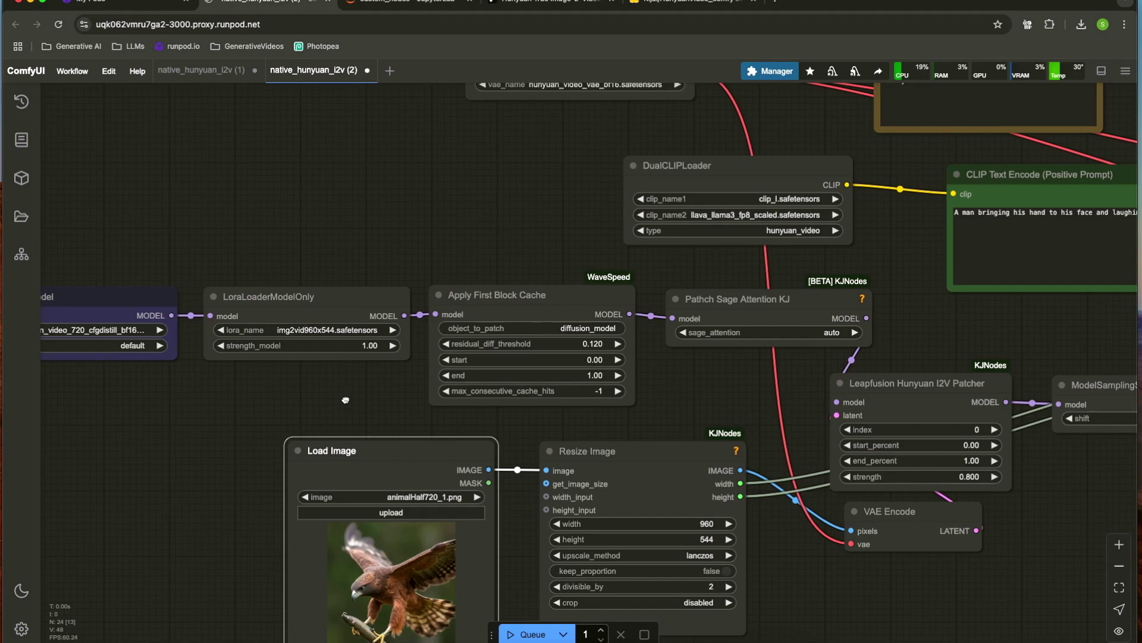
scroll(355, 403, "right", 5)
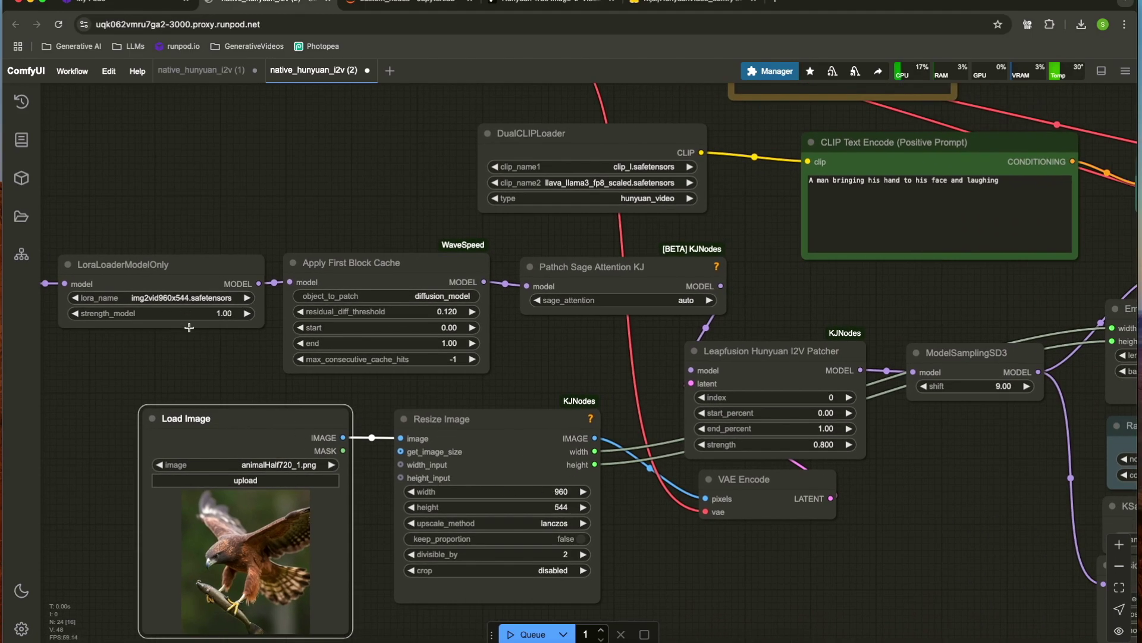
scroll(271, 382, "left", 7)
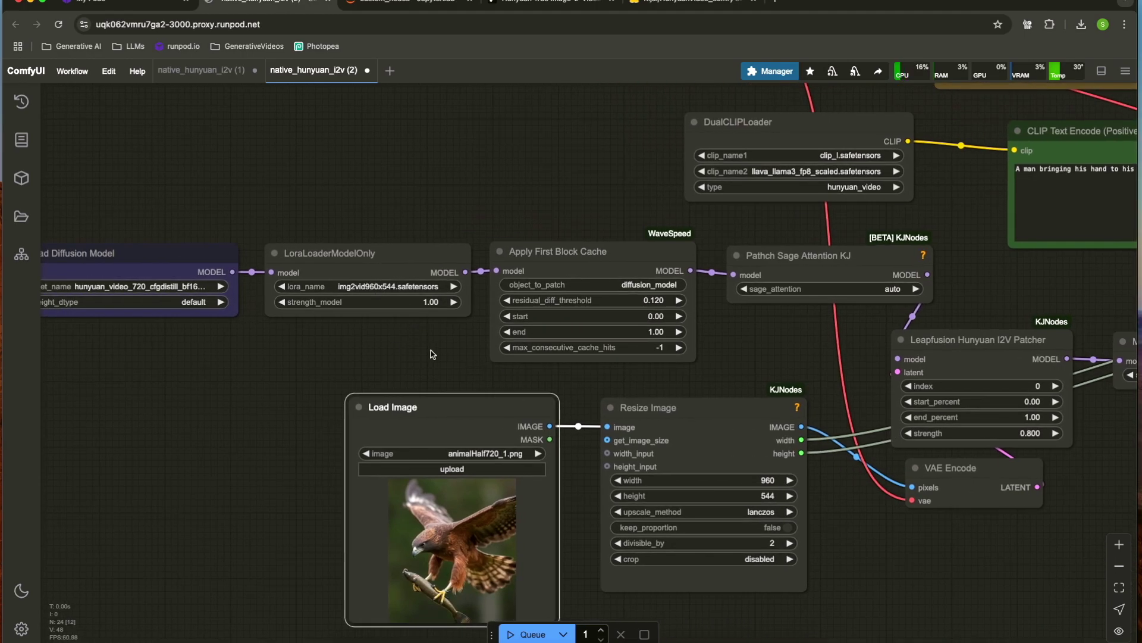
scroll(434, 353, "right", 3)
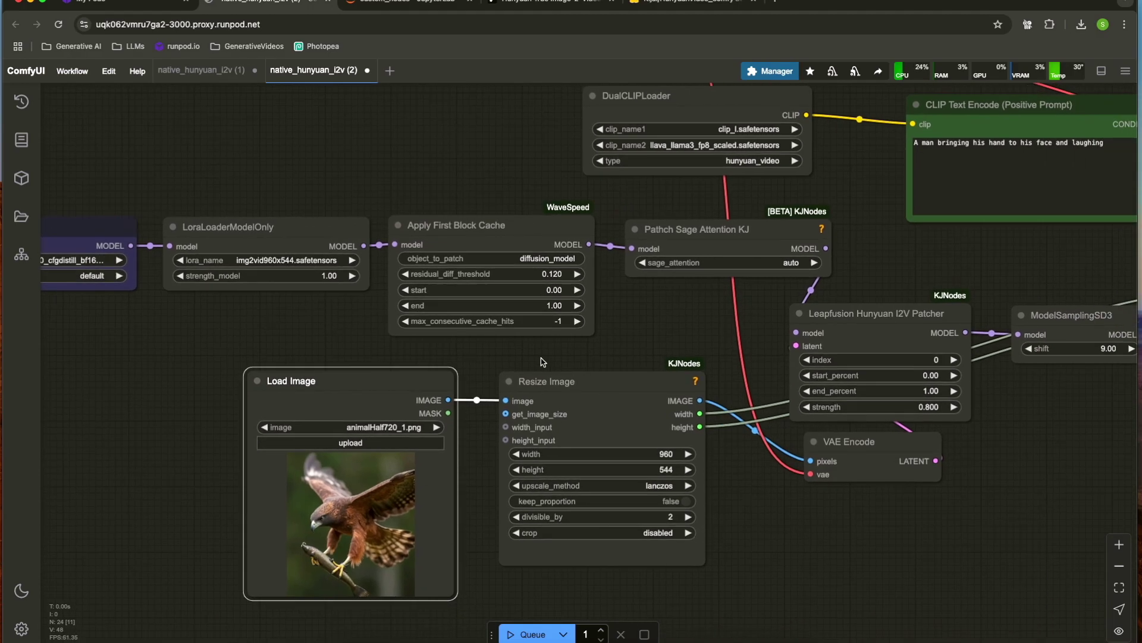
scroll(642, 342, "right", 1)
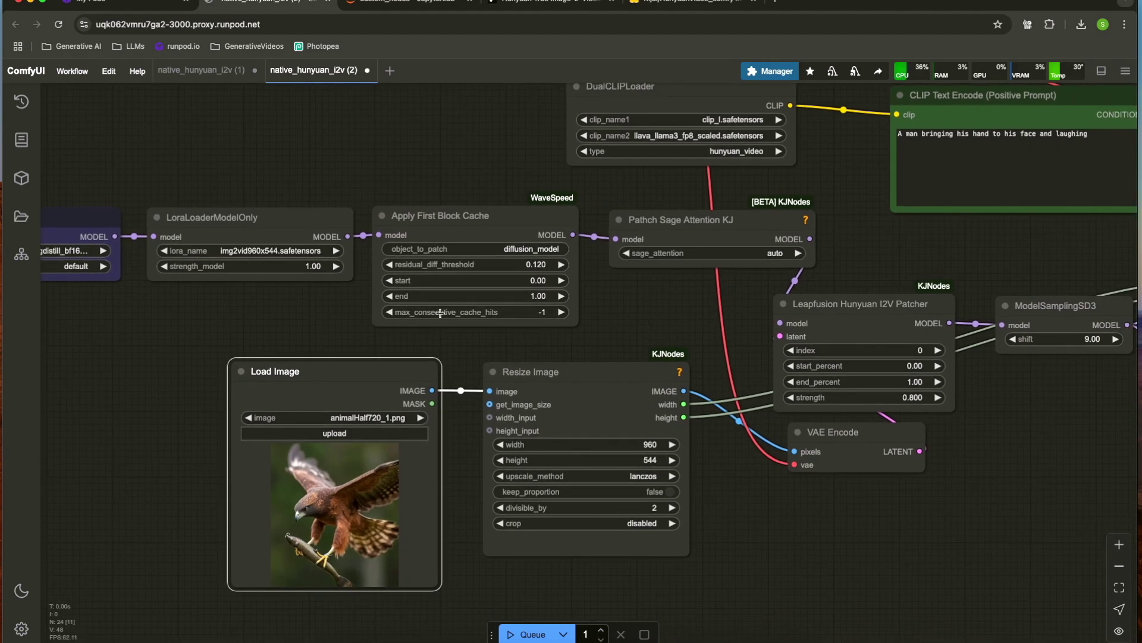
Examine the path from Resize Image through VAE Encode and the Leapfusion Hunyuan I2V Patcher to the sampling nodes.
left_click_drag(615, 326, 593, 305)
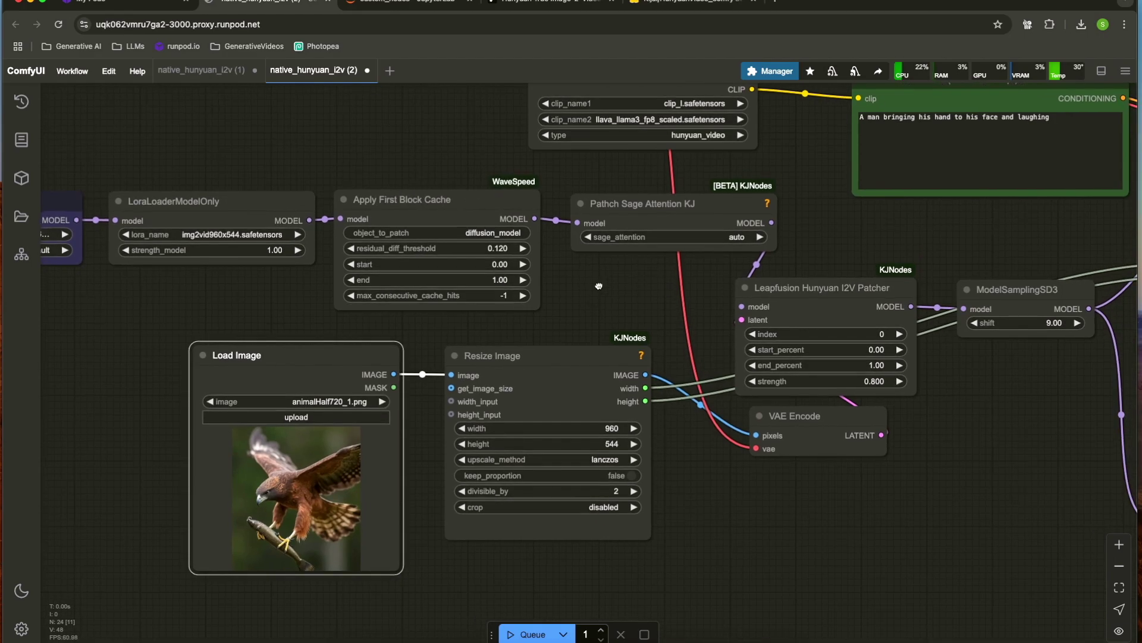
scroll(603, 283, "down", 4)
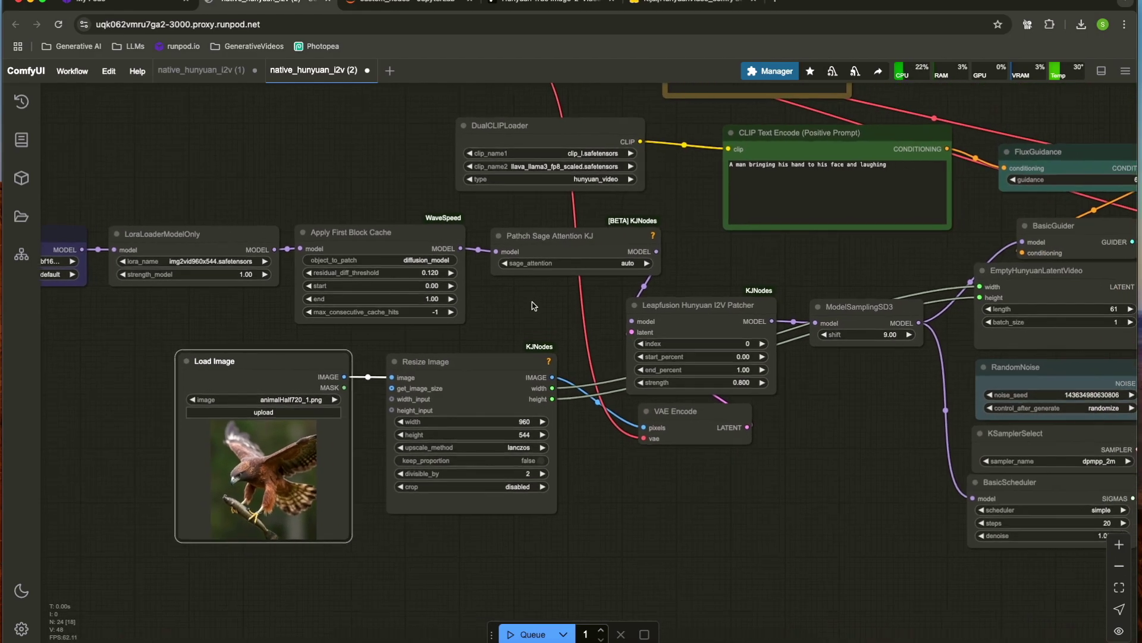
left_click_drag(543, 299, 536, 325)
left_click_drag(713, 277, 626, 159)
scroll(540, 253, "up", 2)
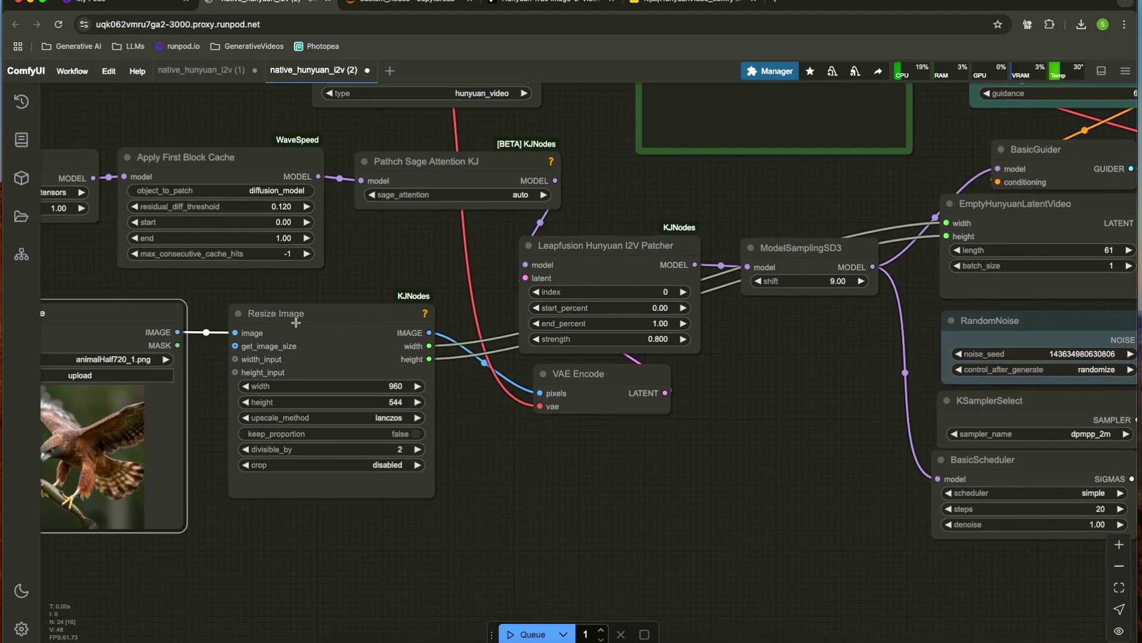
left_click_drag(332, 290, 369, 268)
left_click_drag(104, 232, 198, 229)
left_click_drag(516, 214, 196, 241)
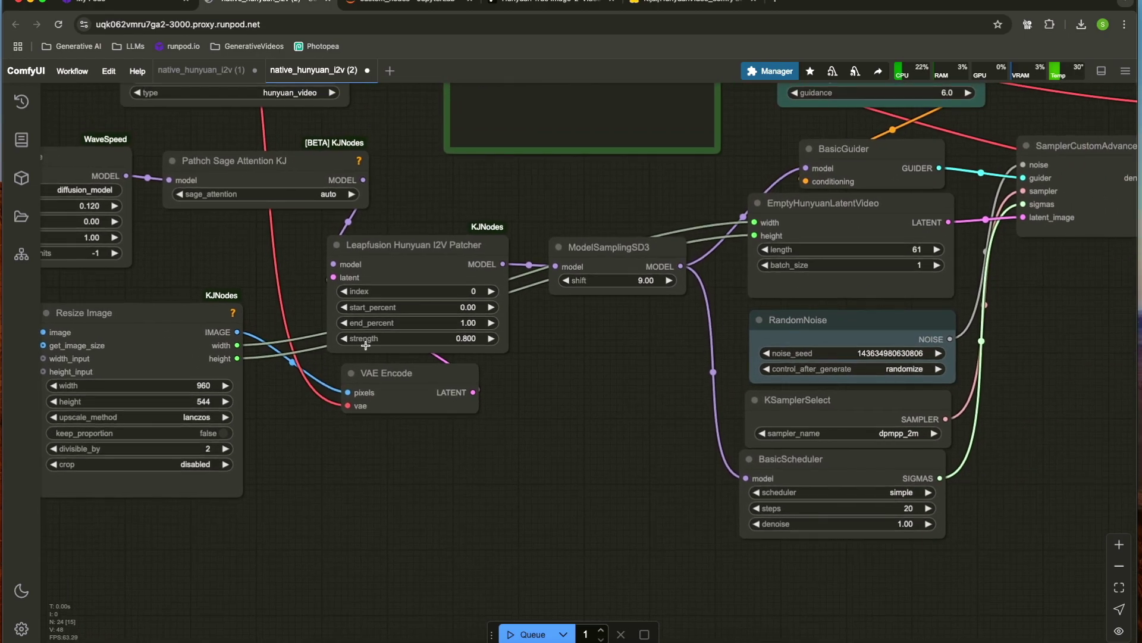
Move the VAE Encode node slightly down and the Leapfusion Hunyuan I2V Patcher slightly aside while checking their connections.
mouse_move(375, 372)
left_mouse_down()
mouse_move(311, 377)
mouse_move(356, 379)
left_mouse_up()
left_click_drag(130, 275, 325, 253)
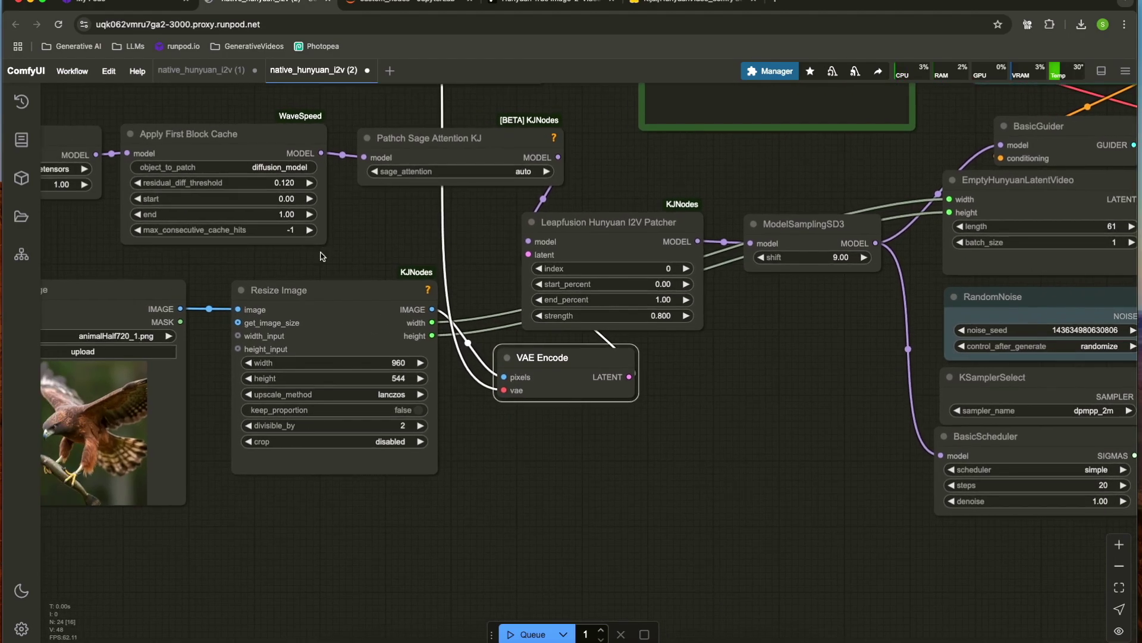
left_click_drag(618, 404, 442, 454)
scroll(548, 433, "down", 3)
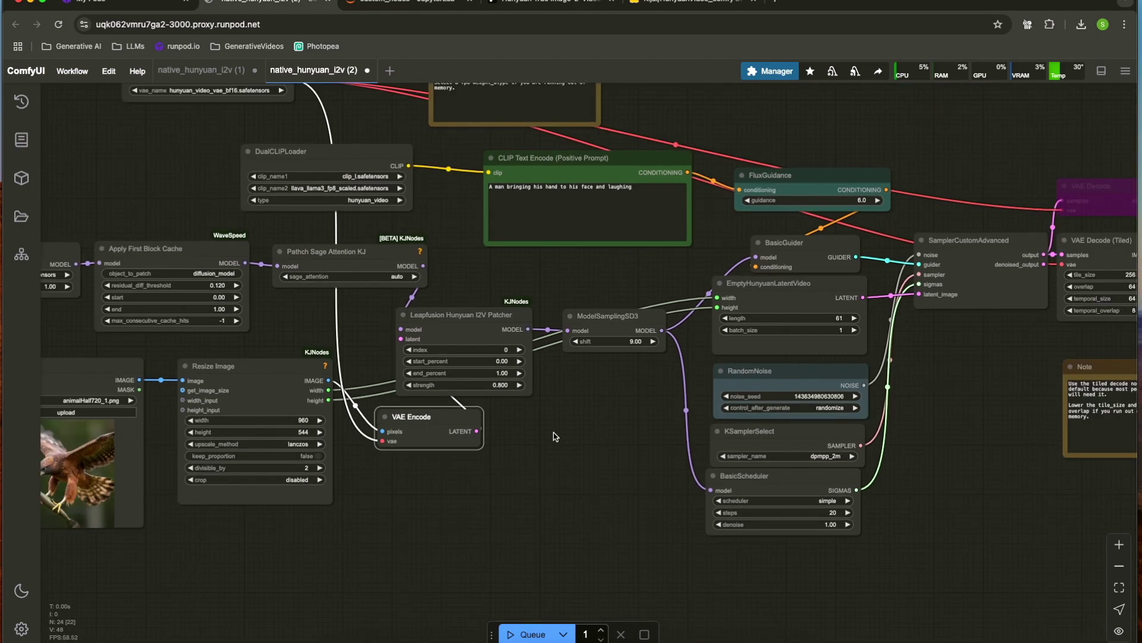
scroll(582, 431, "up", 1)
left_click_drag(589, 424, 582, 493)
left_click_drag(458, 381, 472, 378)
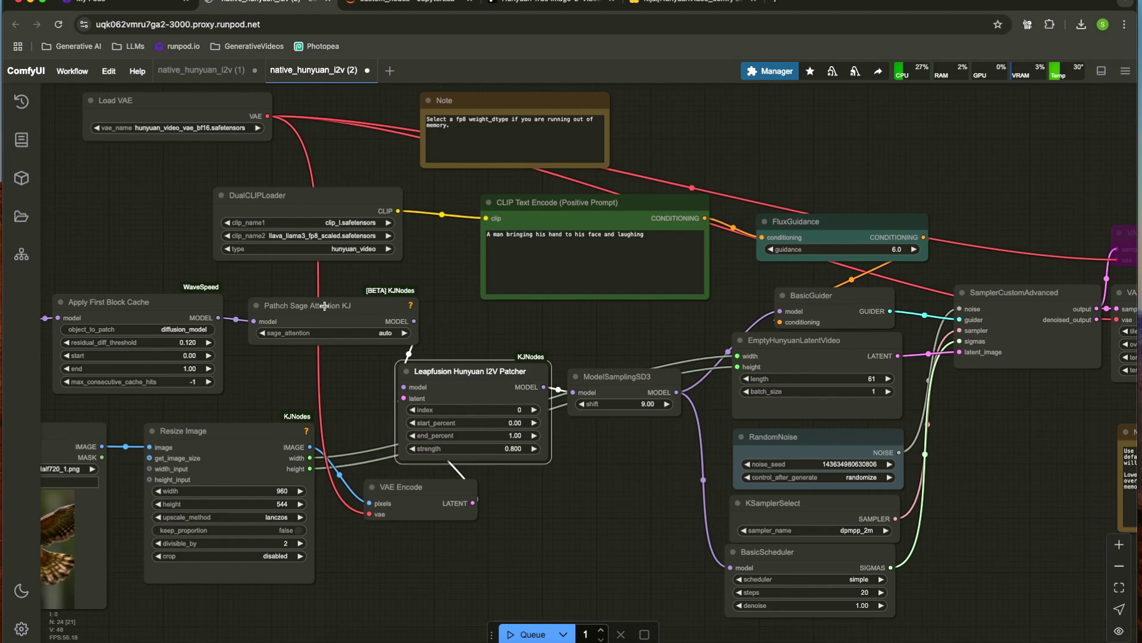
Examine the Leapfusion Hunyuan I2V Patcher's index, percent and strength settings and its model link to ModelSamplingSD3.
scroll(470, 347, "down", 1)
scroll(470, 346, "up", 3)
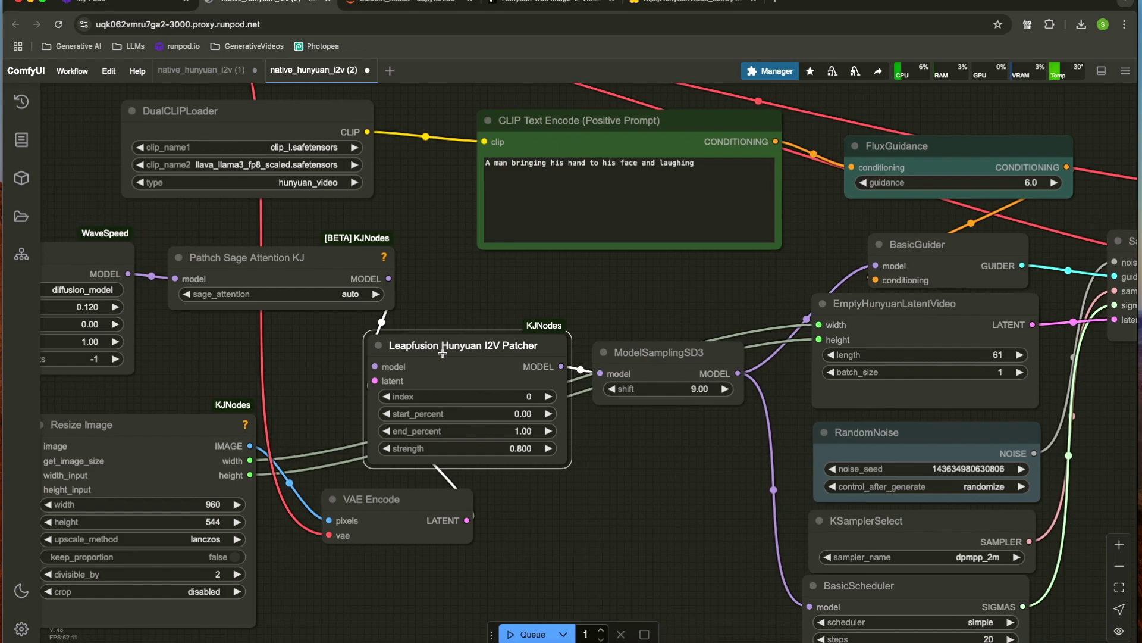
scroll(543, 298, "down", 2)
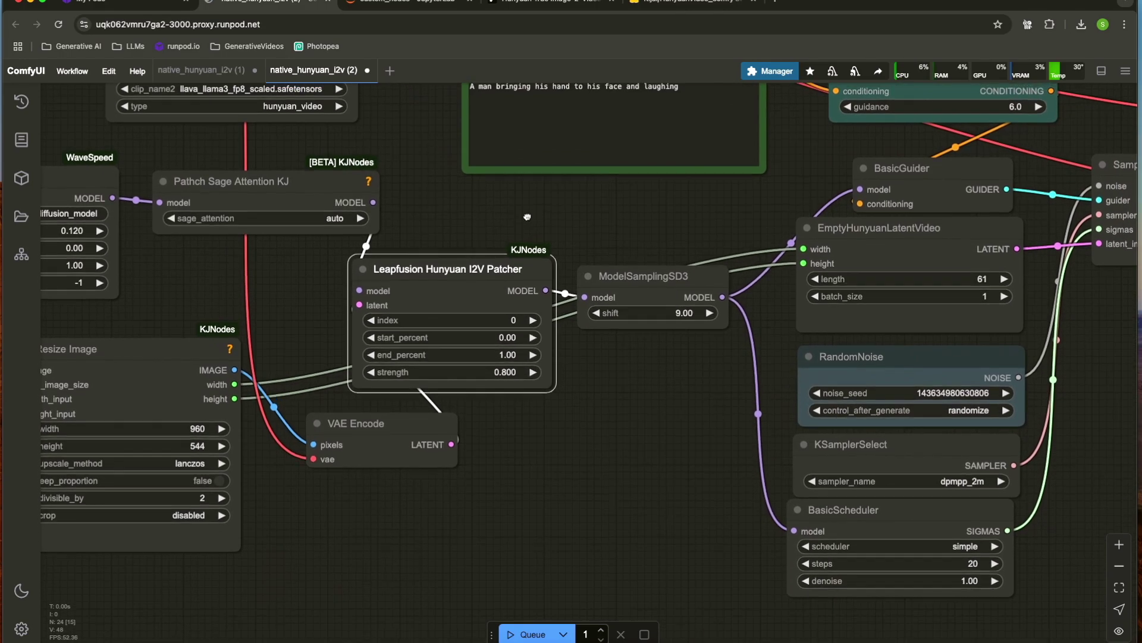
scroll(557, 386, "up", 4)
scroll(539, 455, "left", 1)
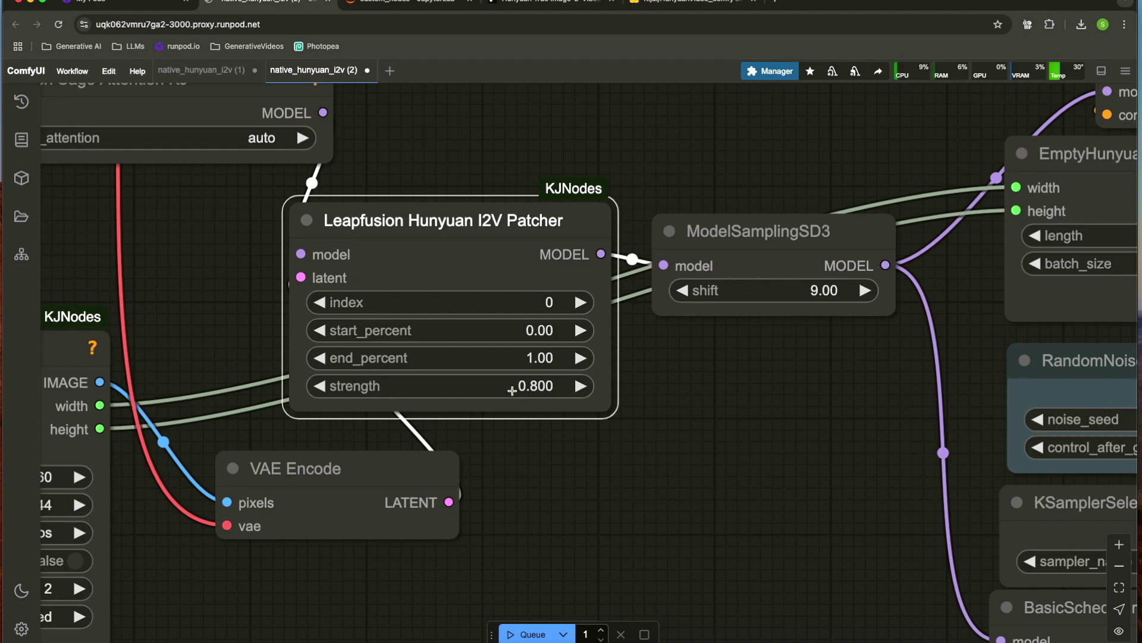
left_click_drag(674, 390, 643, 393)
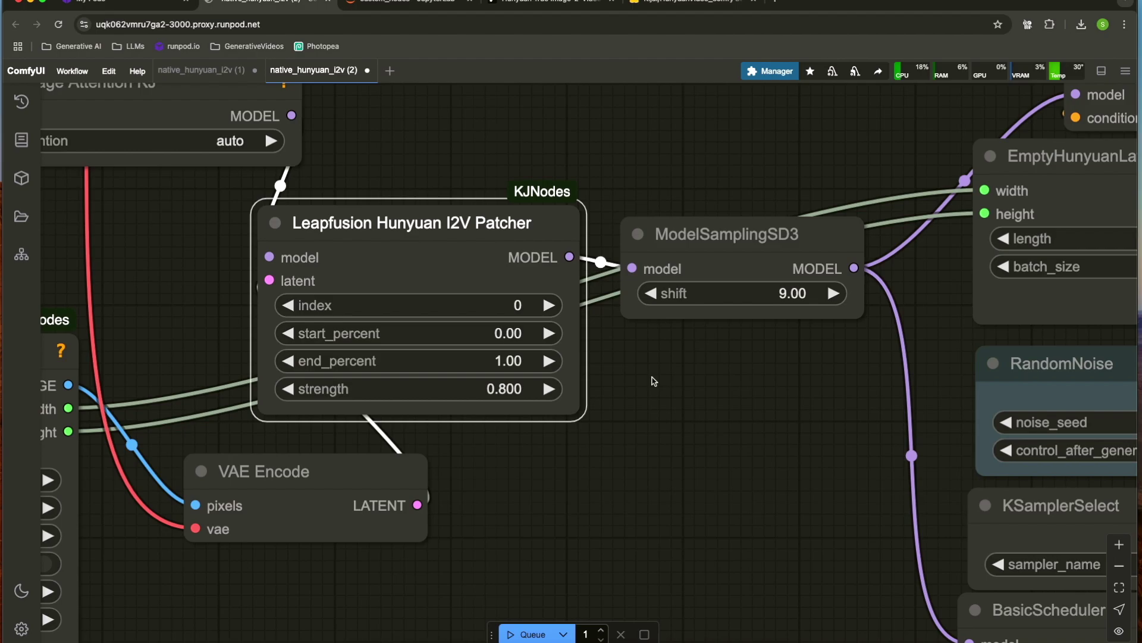
scroll(667, 378, "down", 3)
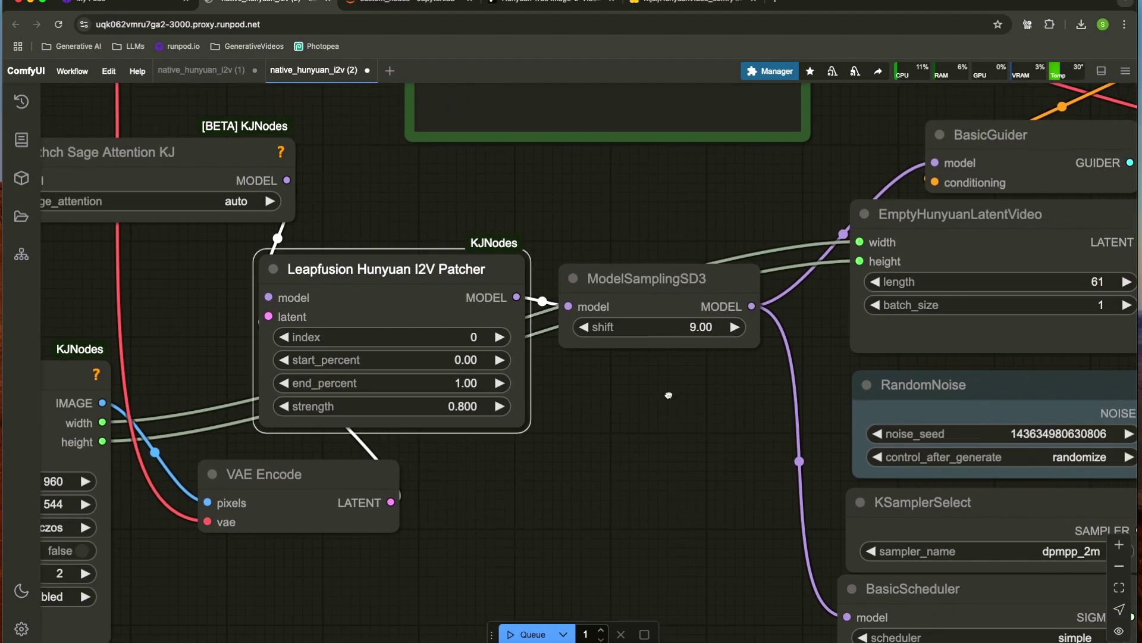
scroll(634, 407, "down", 5)
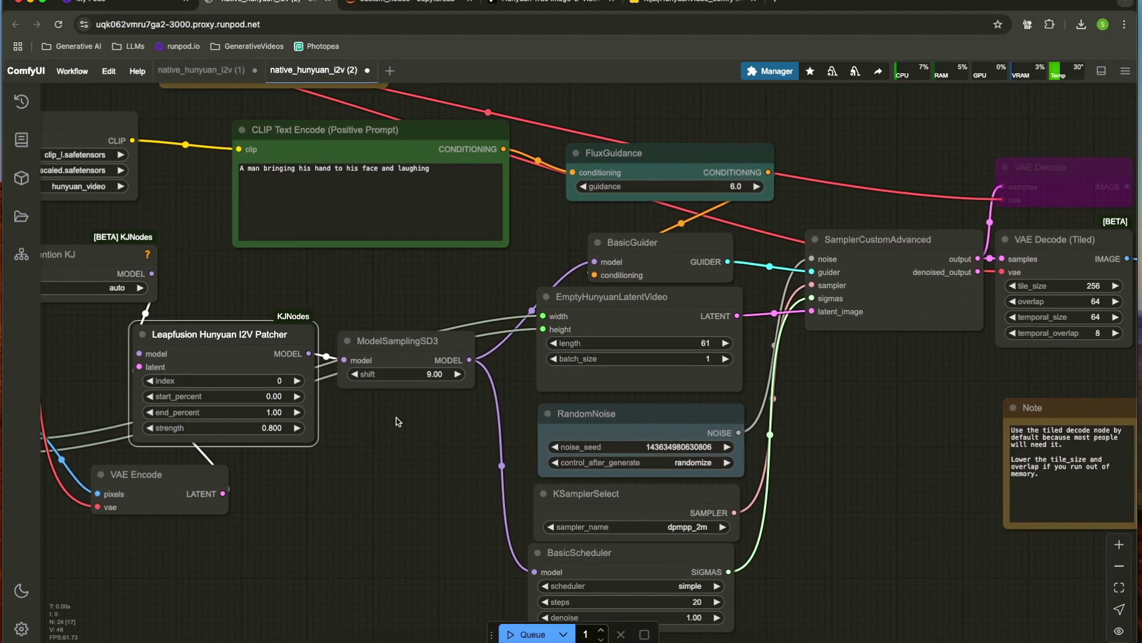
Move the ModelSamplingSD3 node slightly up and look over the guider, noise, sampler and scheduler nodes.
left_click_drag(383, 343, 384, 330)
left_click_drag(436, 421, 172, 376)
scroll(430, 324, "down", 2)
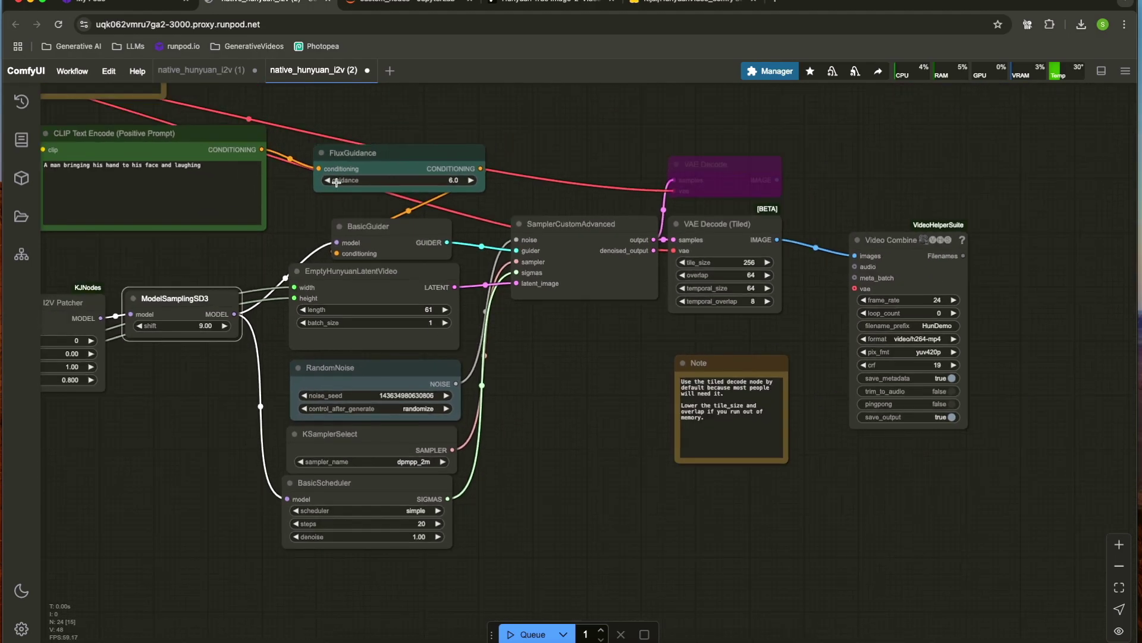
left_click_drag(297, 105, 298, 108)
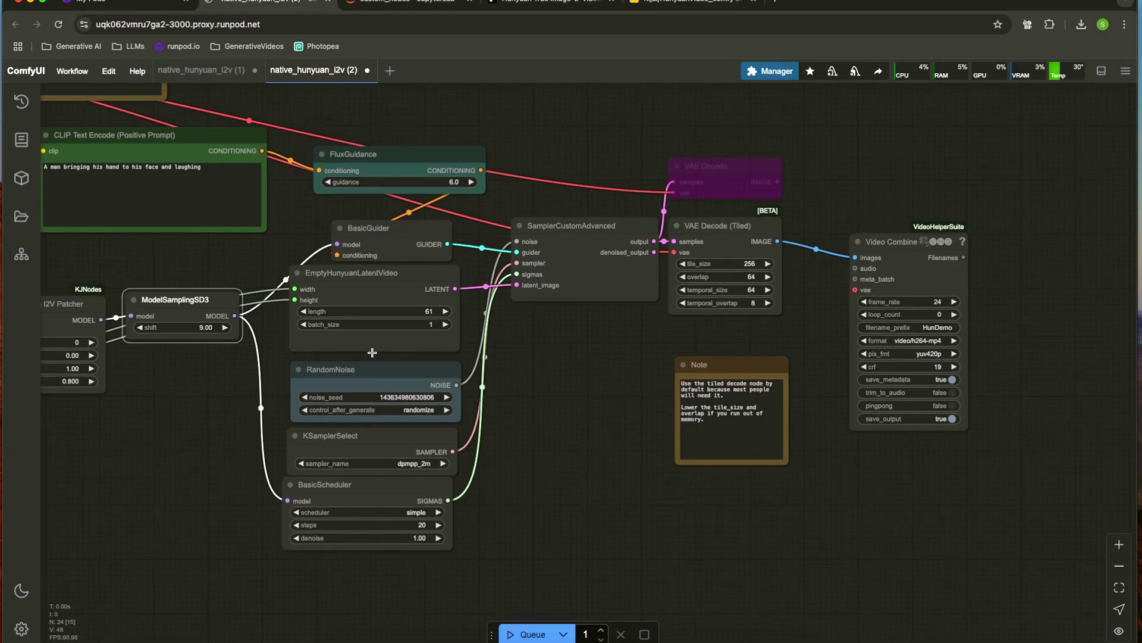
left_click_drag(551, 364, 544, 386)
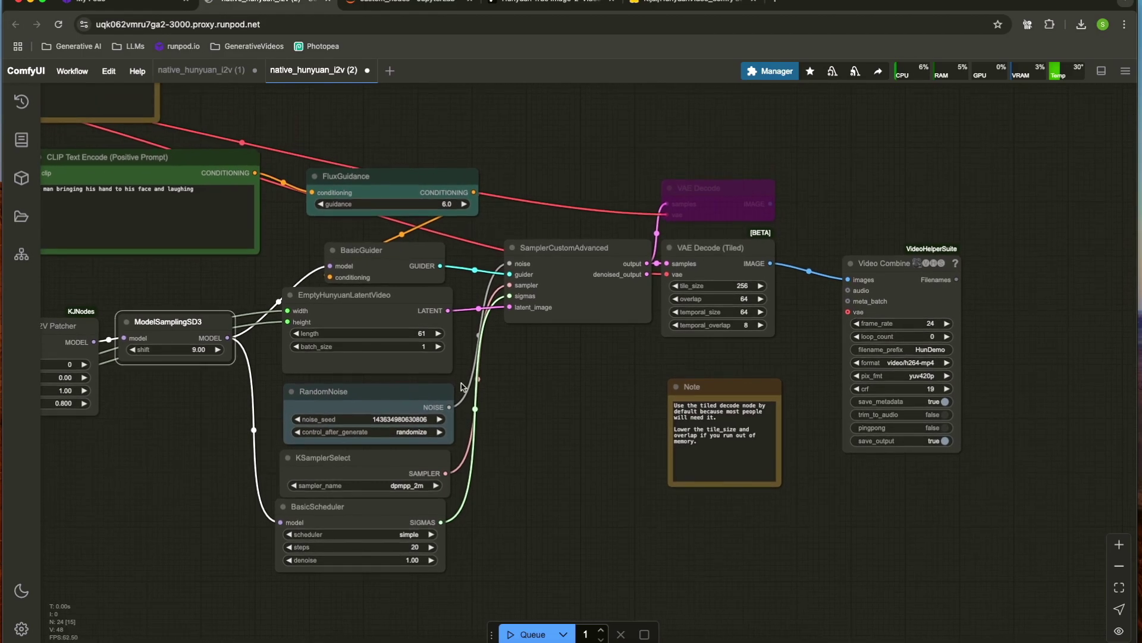
Trace the width and height links between the EmptyHunyuanLatentVideo node and the Resize Image node, and check the loaded image.
left_click(358, 305)
left_click_drag(358, 305, 358, 304)
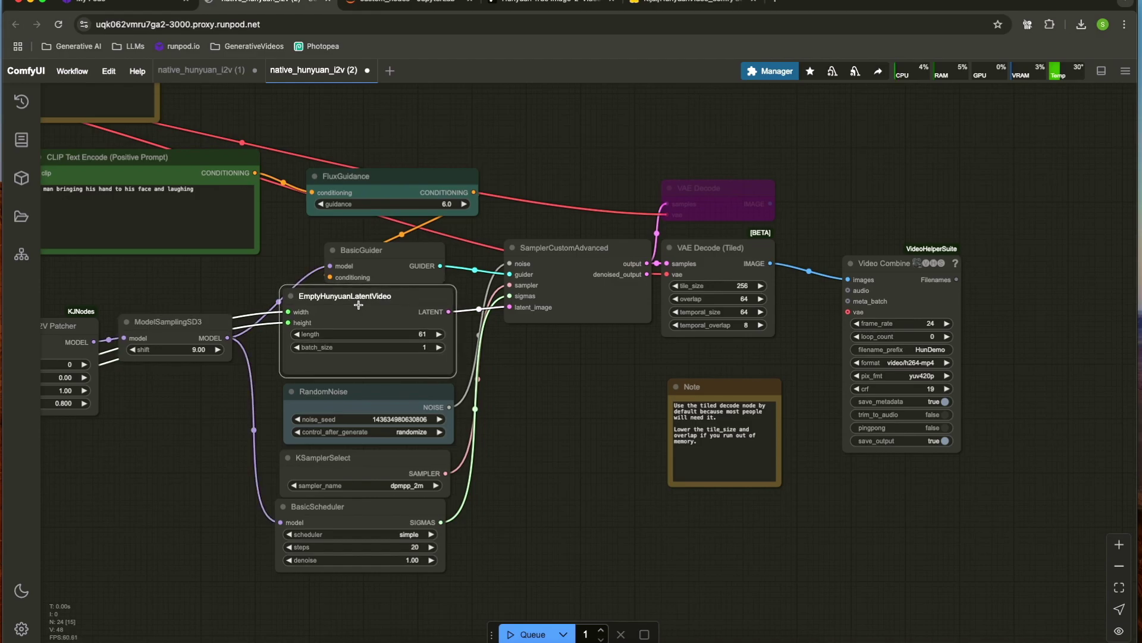
left_click_drag(541, 360, 700, 369)
scroll(354, 341, "down", 3)
left_click_drag(286, 522, 615, 501)
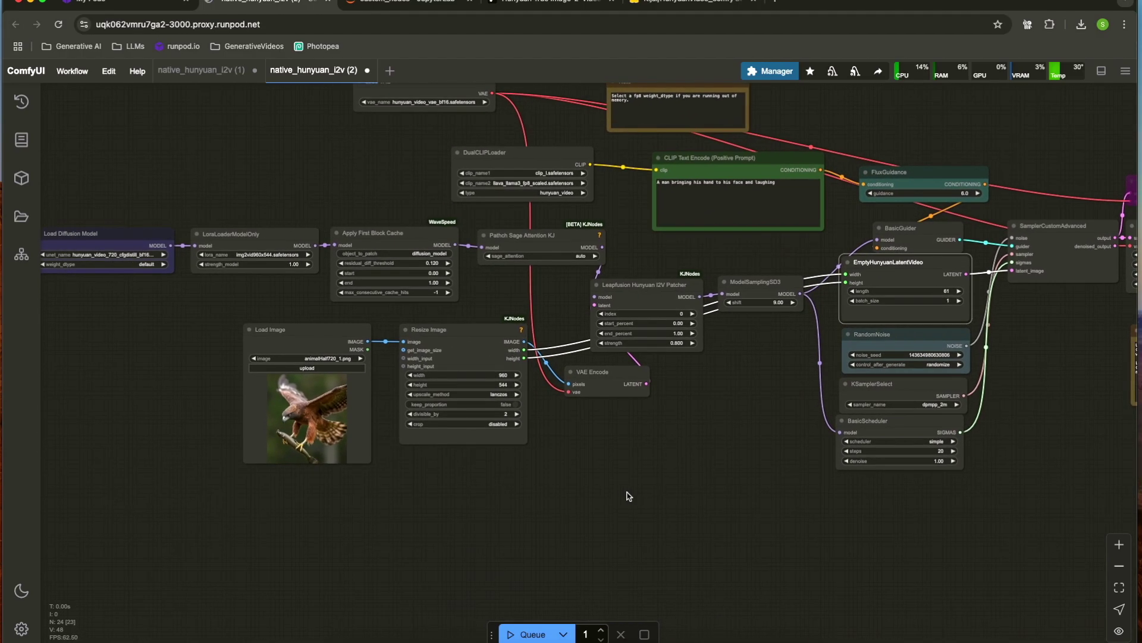
scroll(615, 502, "up", 1)
left_click_drag(122, 446, 307, 446)
scroll(291, 440, "up", 3)
scroll(335, 391, "right", 4)
scroll(335, 391, "up", 2)
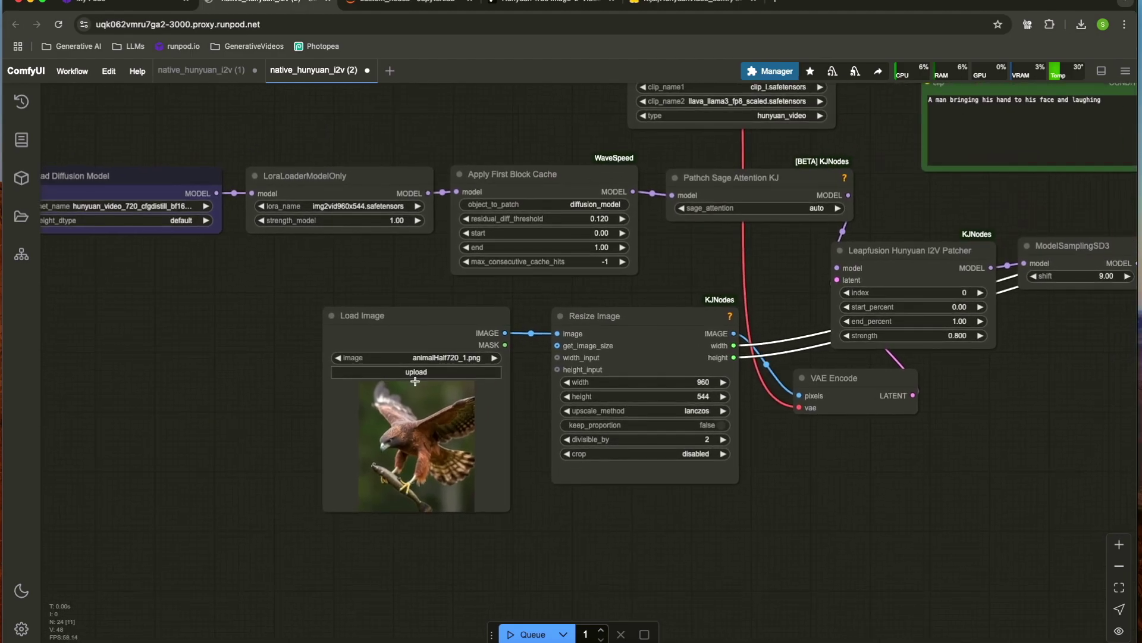
scroll(836, 487, "right", 5)
scroll(836, 486, "up", 3)
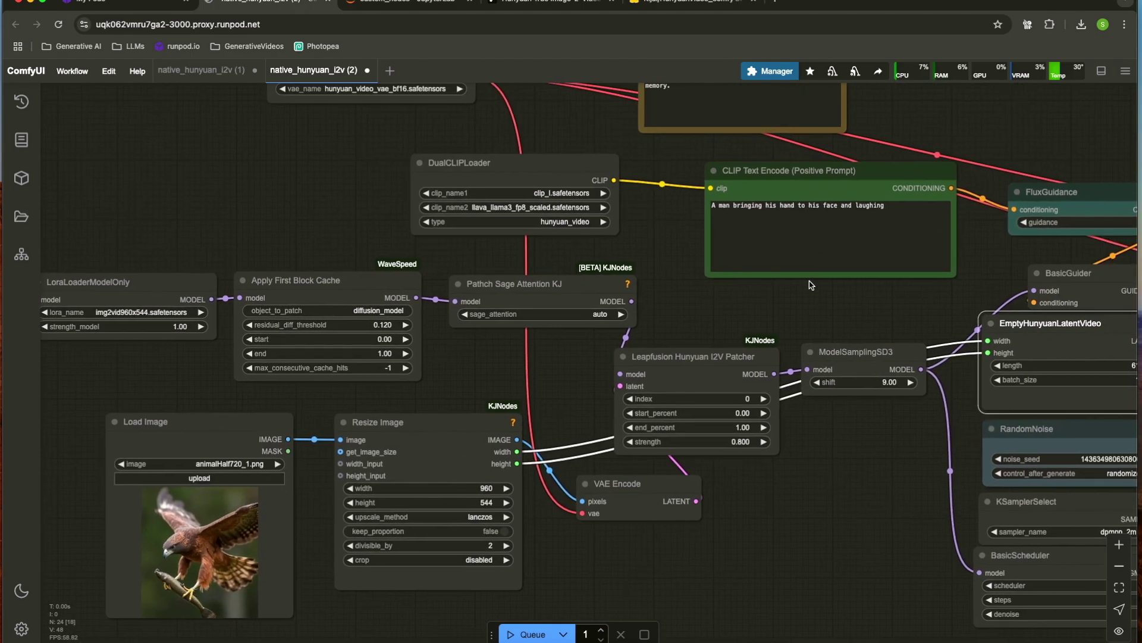
Set the length of the EmptyHunyuanLatentVideo node to 121.
scroll(411, 466, "down", 5)
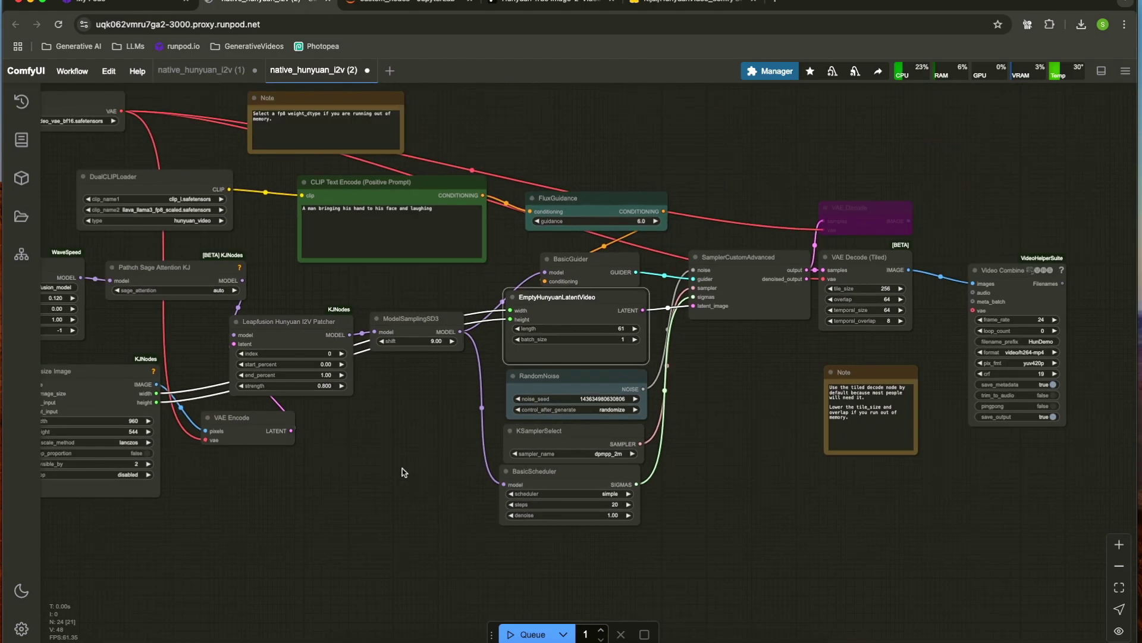
scroll(469, 462, "left", 3)
scroll(442, 474, "left", 2)
scroll(334, 472, "up", 4)
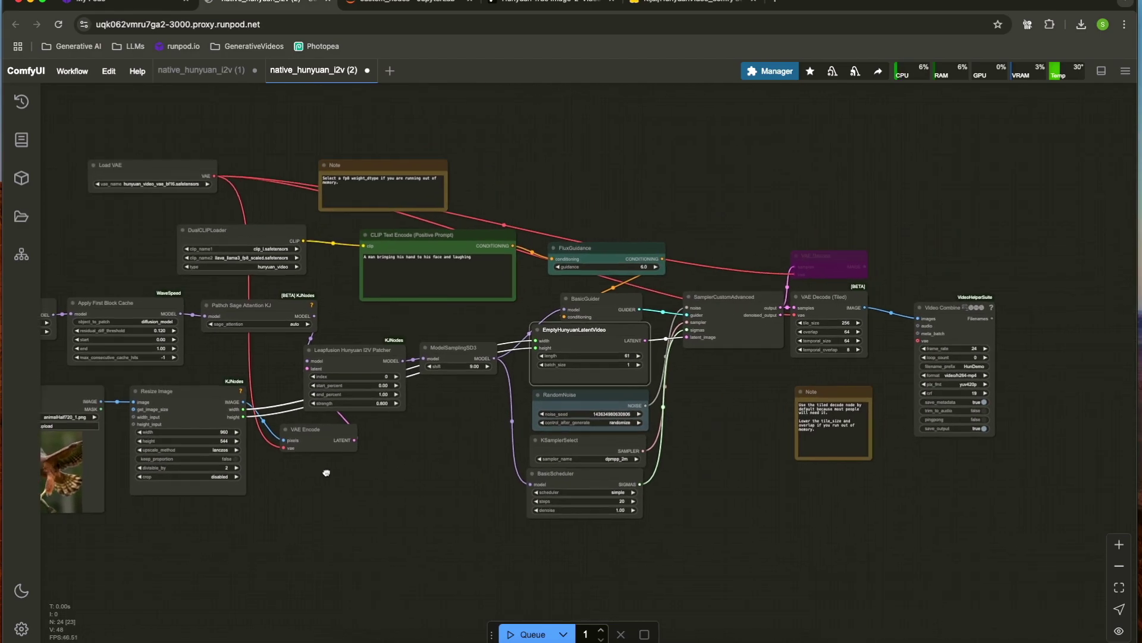
scroll(371, 430, "left", 3)
scroll(371, 430, "up", 3)
scroll(529, 402, "right", 3)
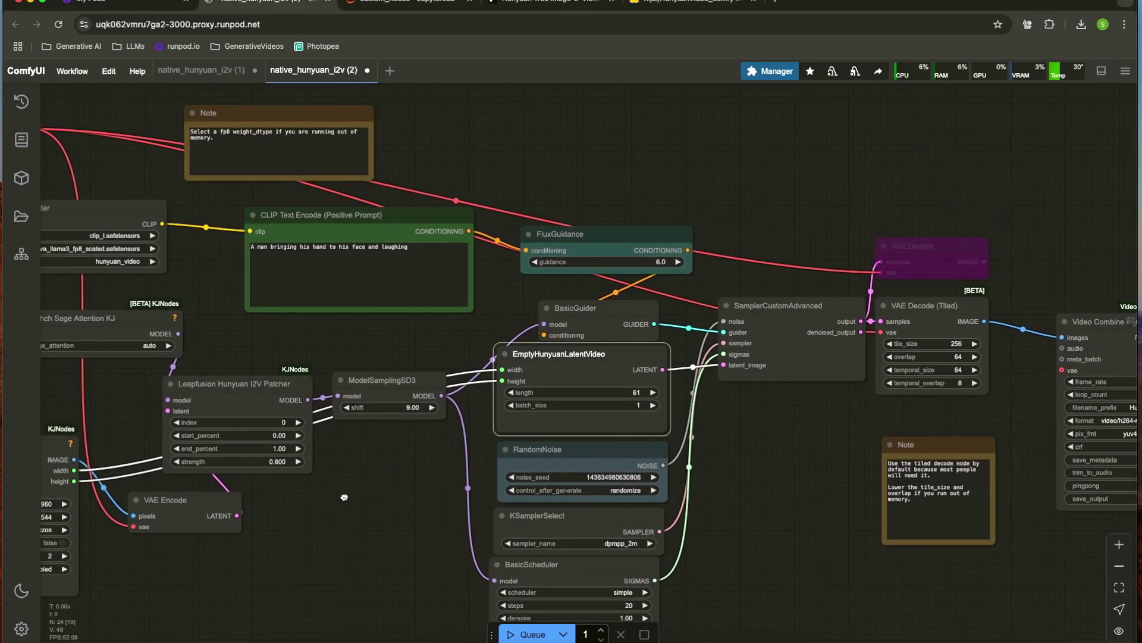
left_click(584, 402)
type("121")
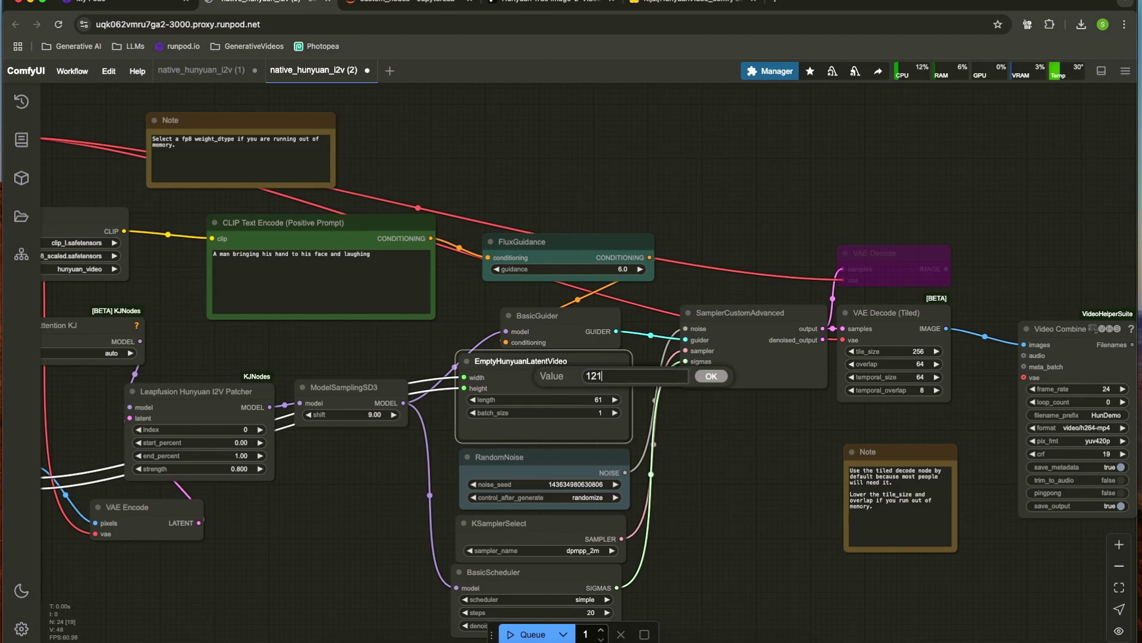
key("Return")
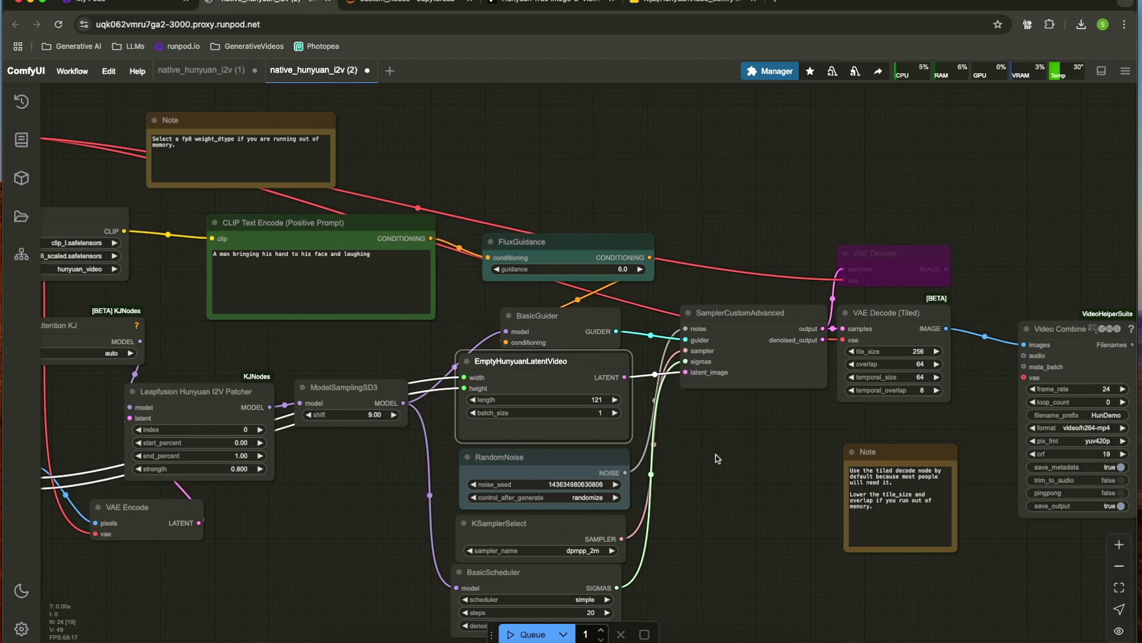
Check the loaded bird picture and replace the positive prompt with "A hawk flying and holding a fish".
left_click_drag(708, 484, 780, 476)
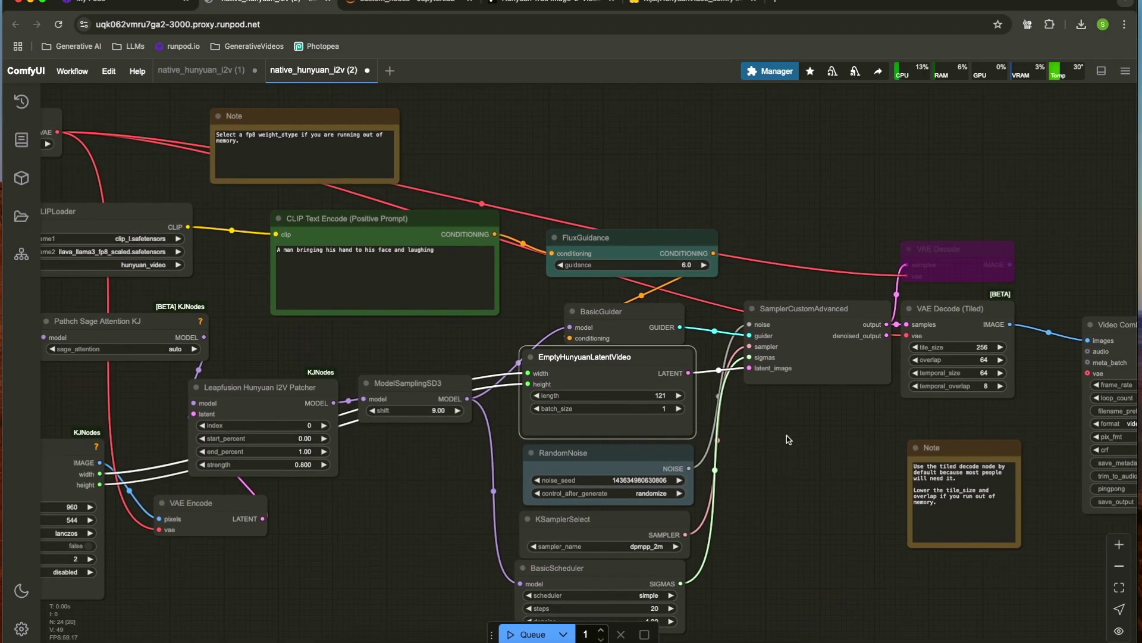
left_click_drag(791, 435, 803, 462)
scroll(380, 361, "left", 10)
scroll(381, 361, "down", 4)
scroll(383, 577, "left", 3)
scroll(266, 579, "up", 3)
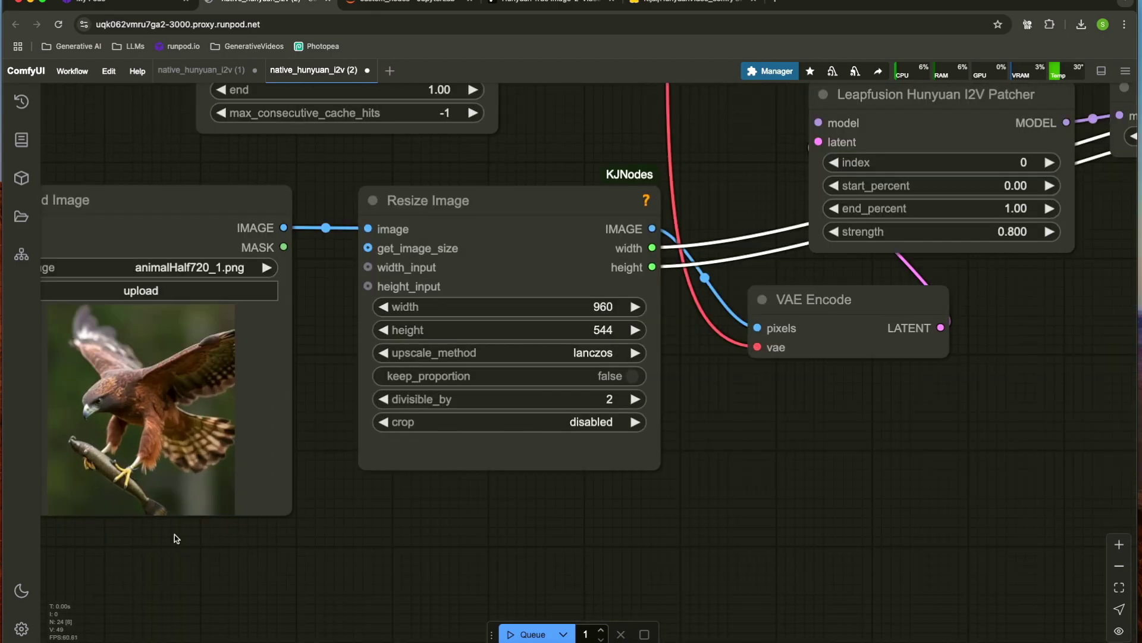
scroll(700, 518, "right", 3)
scroll(652, 328, "down", 3)
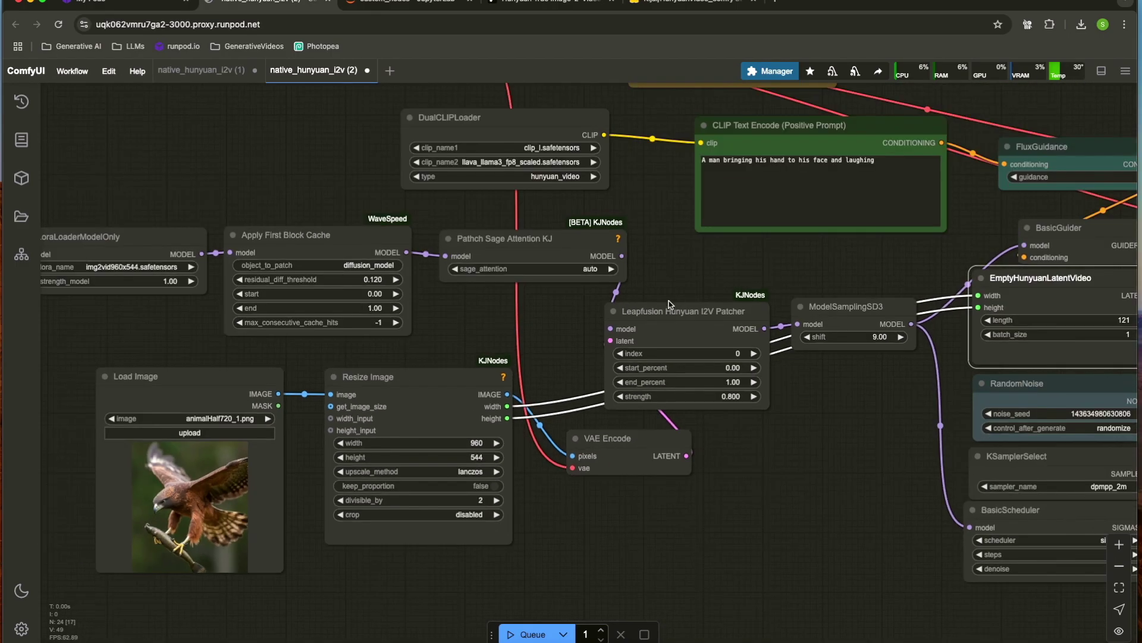
triple_click(709, 161)
type("A hawk flying and holding a fish")
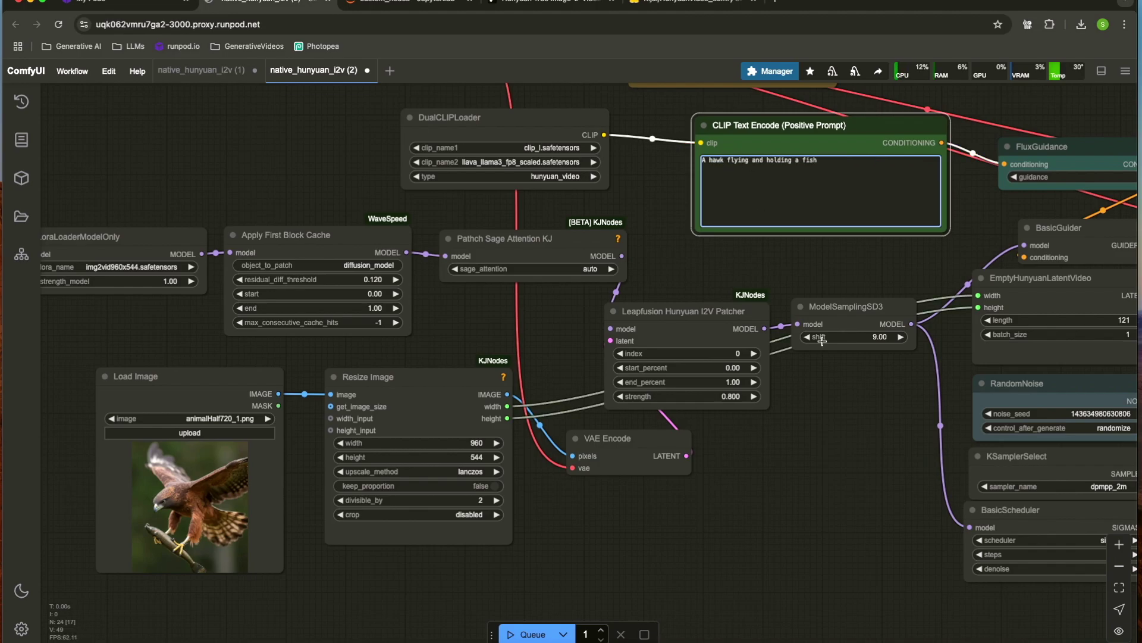
scroll(821, 340, "down", 5)
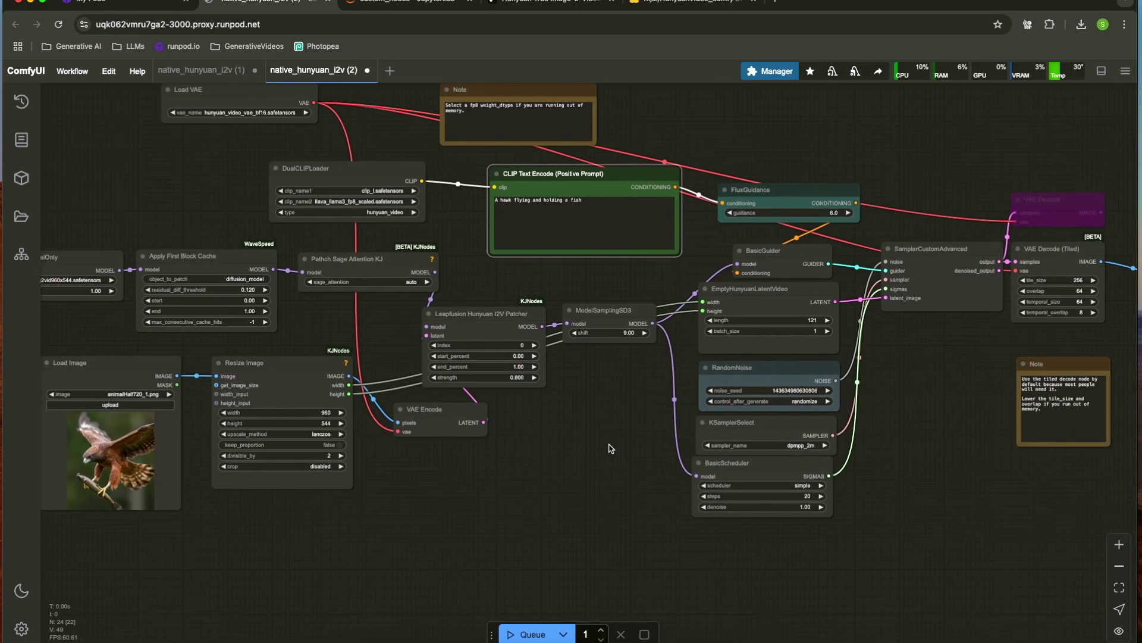
left_click_drag(508, 444, 622, 446)
left_click_drag(866, 452, 764, 448)
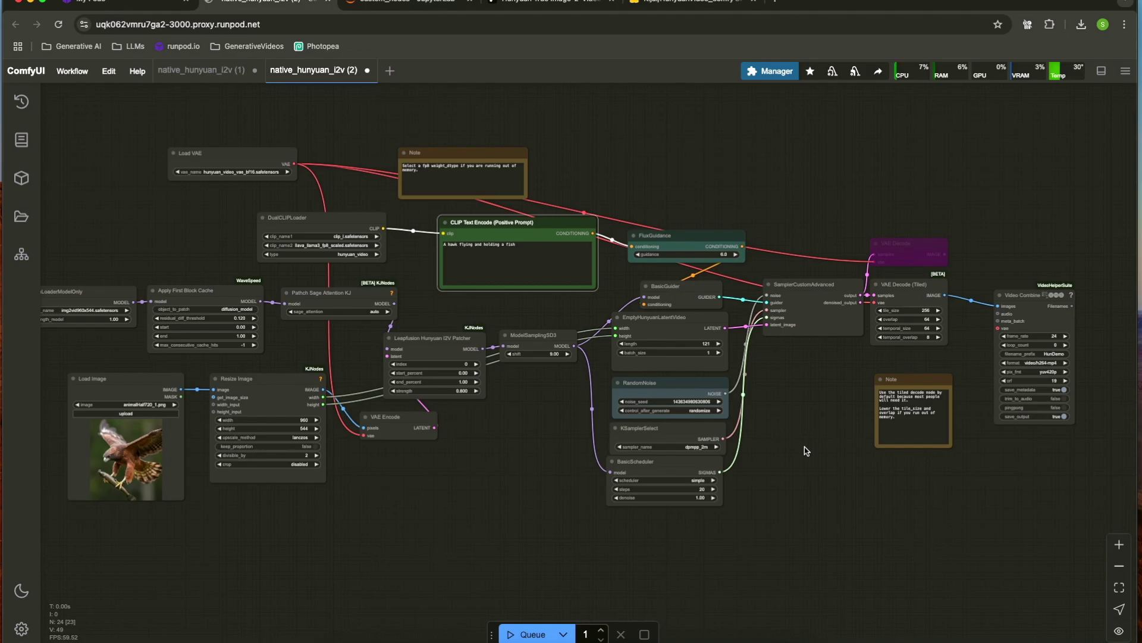
left_click_drag(815, 466, 935, 470)
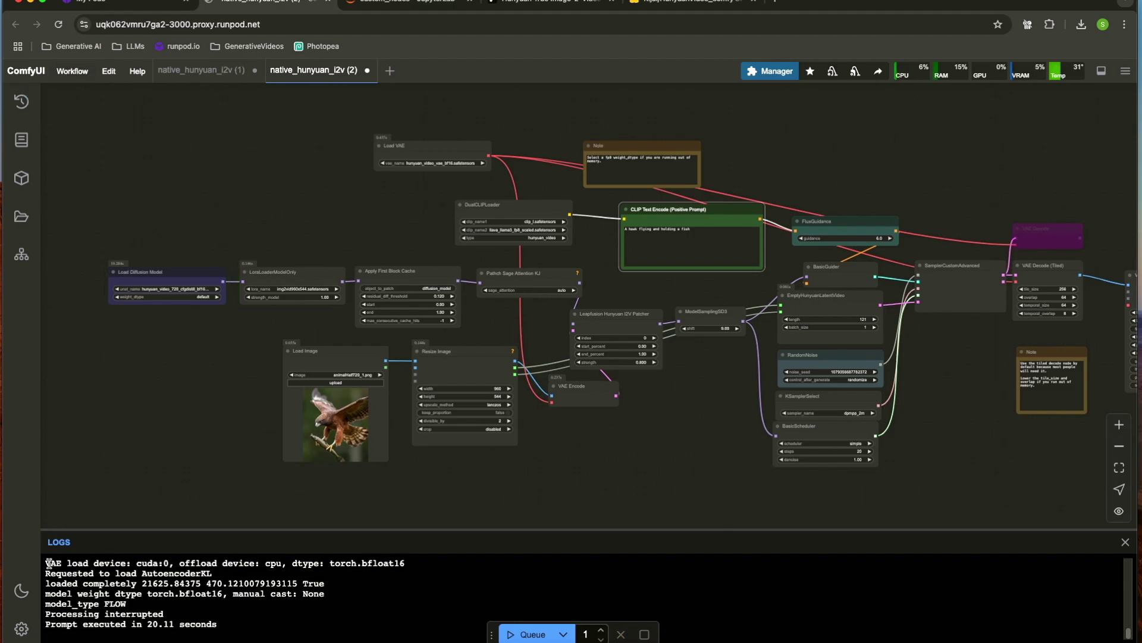
In the VHS settings, enable animated previews when sampling and set Advanced Previews to Always.
left_click(21, 628)
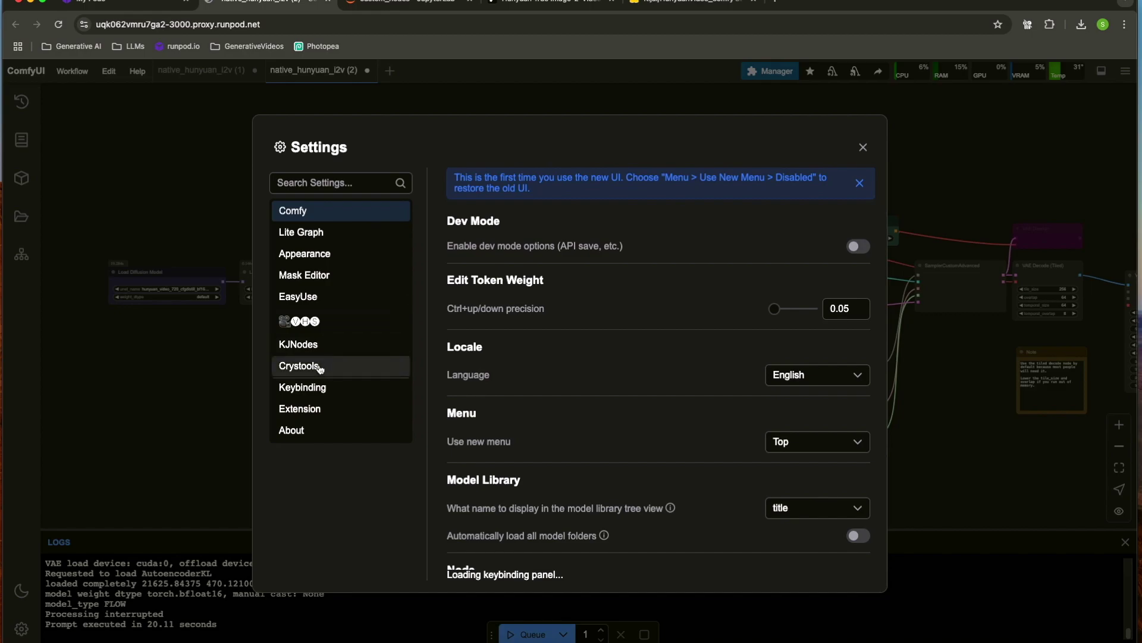
left_click(315, 329)
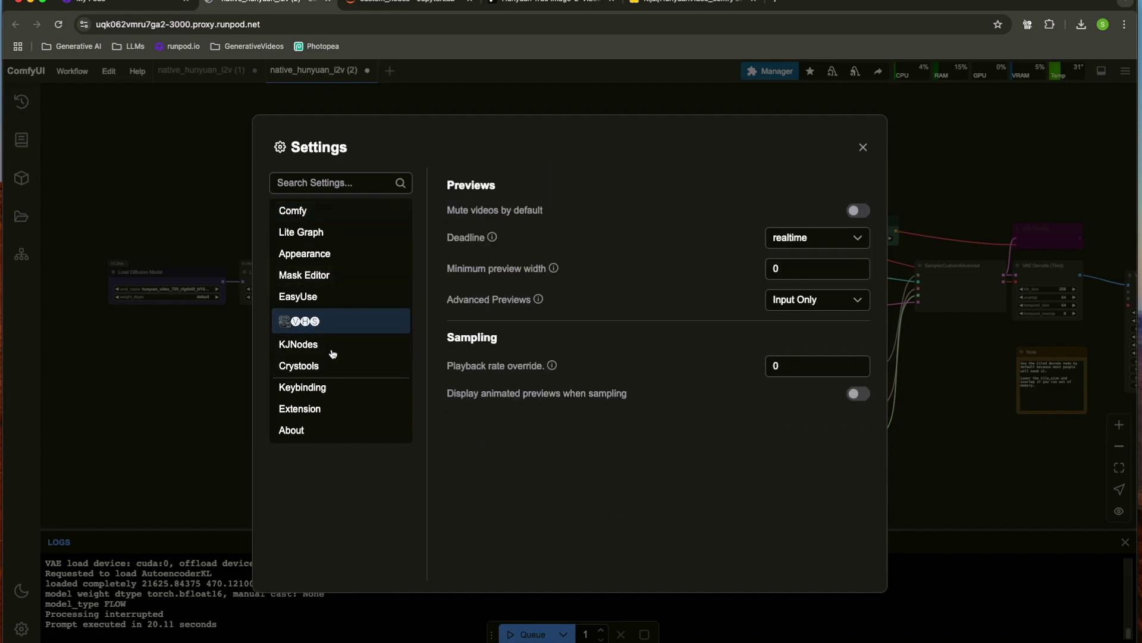
left_click(857, 393)
left_click(848, 308)
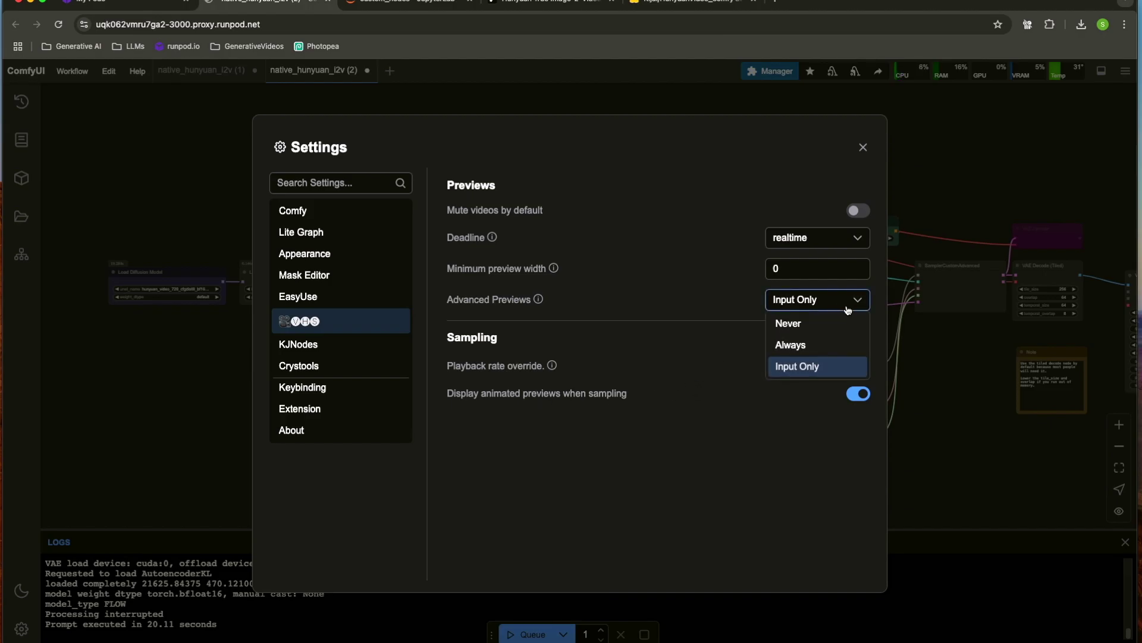
left_click(808, 345)
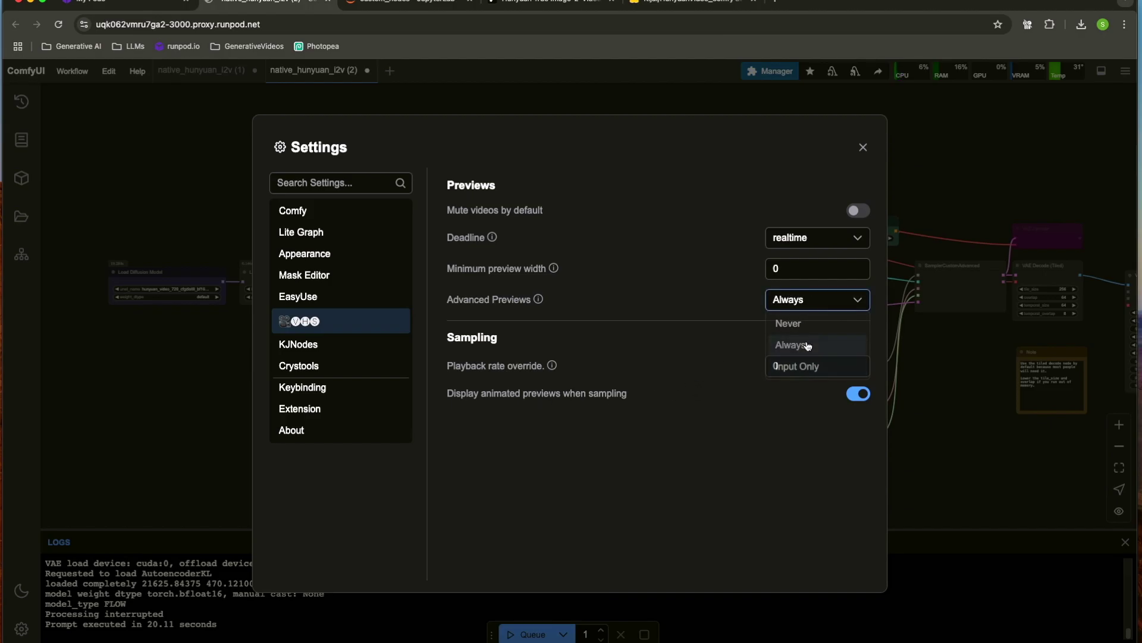
left_click(863, 147)
Look over the nodes from SamplerCustomAdvanced through VAE Decode (Tiled) to Video Combine.
left_click_drag(961, 431, 660, 424)
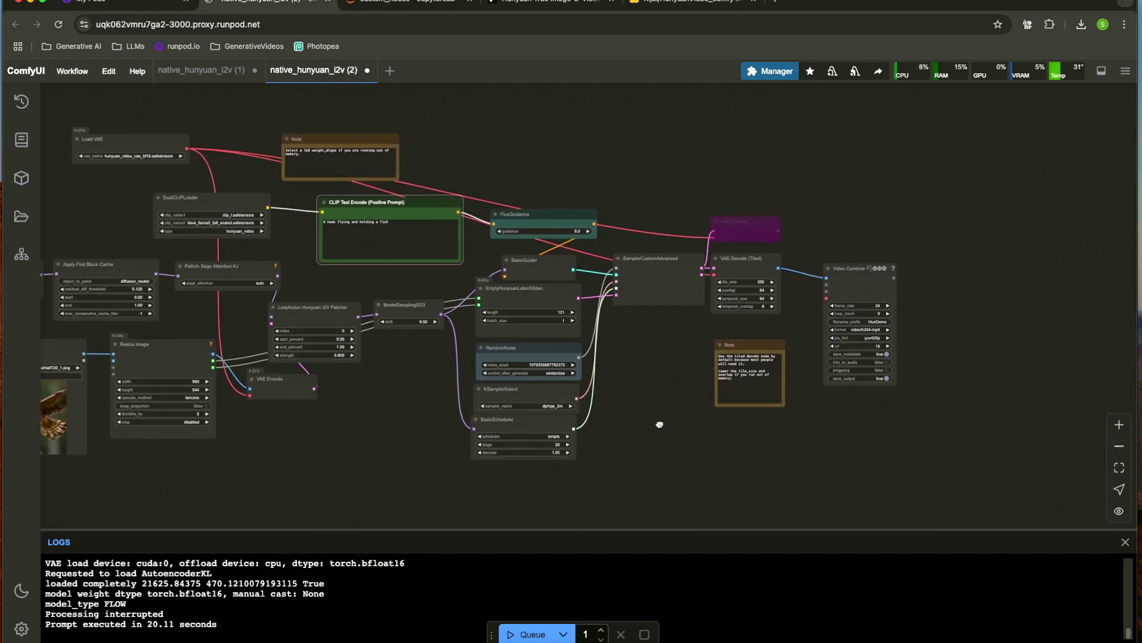
scroll(663, 305, "up", 5)
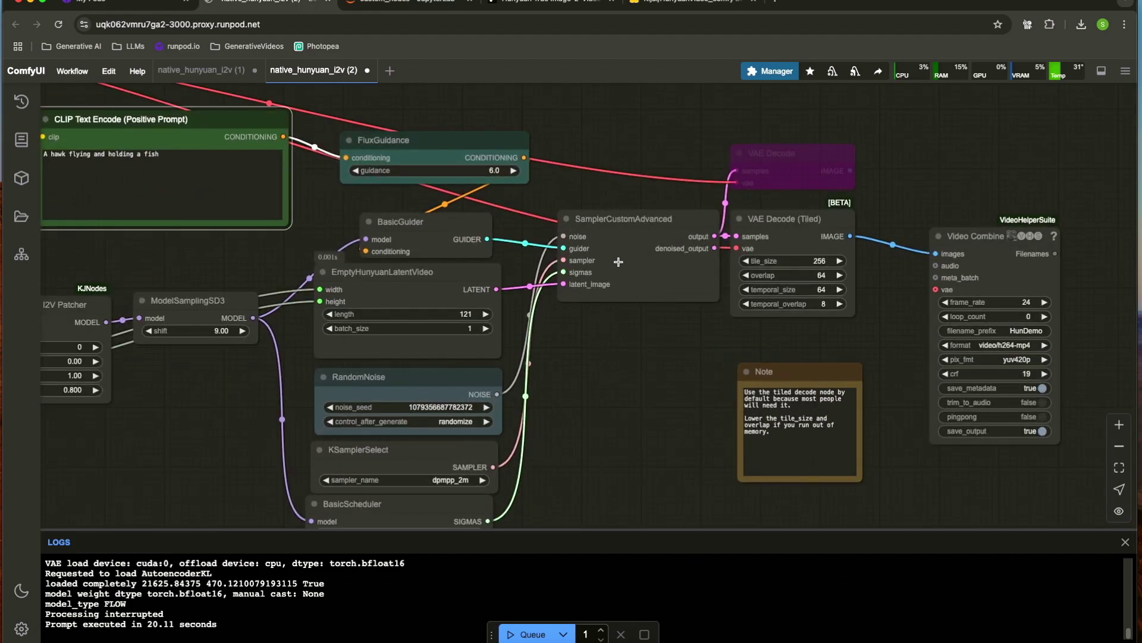
scroll(619, 262, "down", 2)
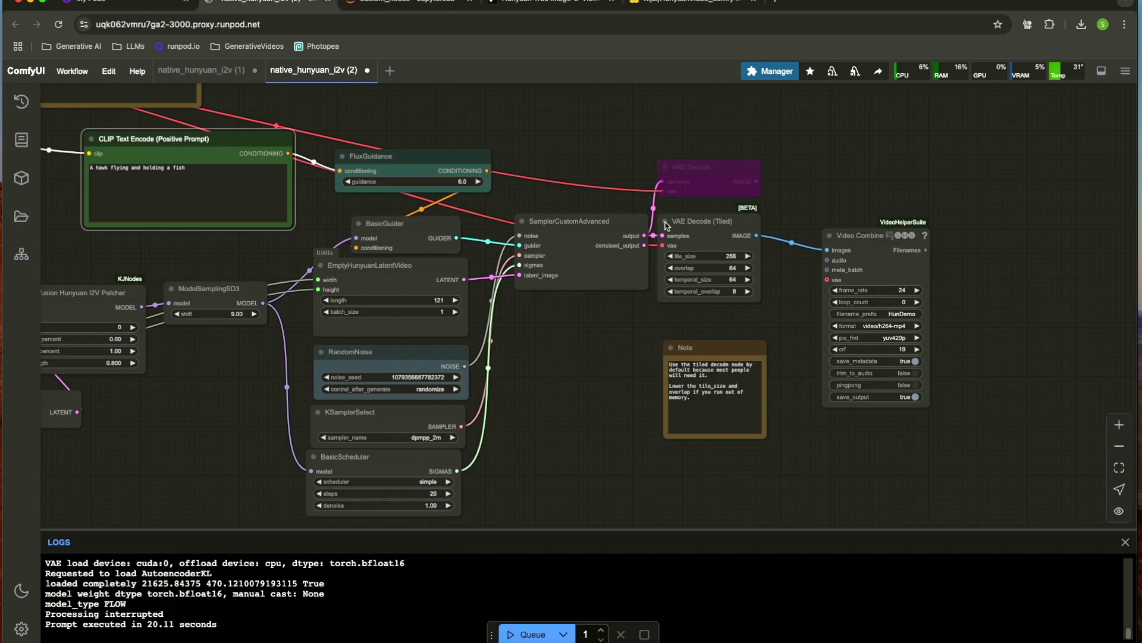
In the ComfyUI Manager menu, set the preview method to Auto and close the menu.
scroll(594, 336, "down", 3)
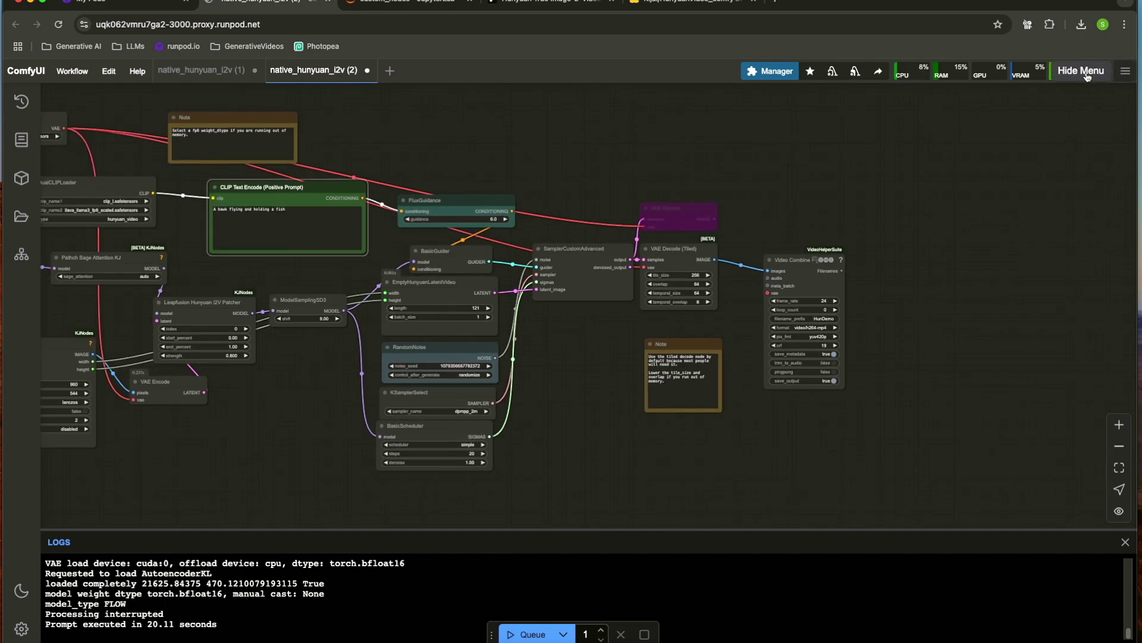
left_click(781, 72)
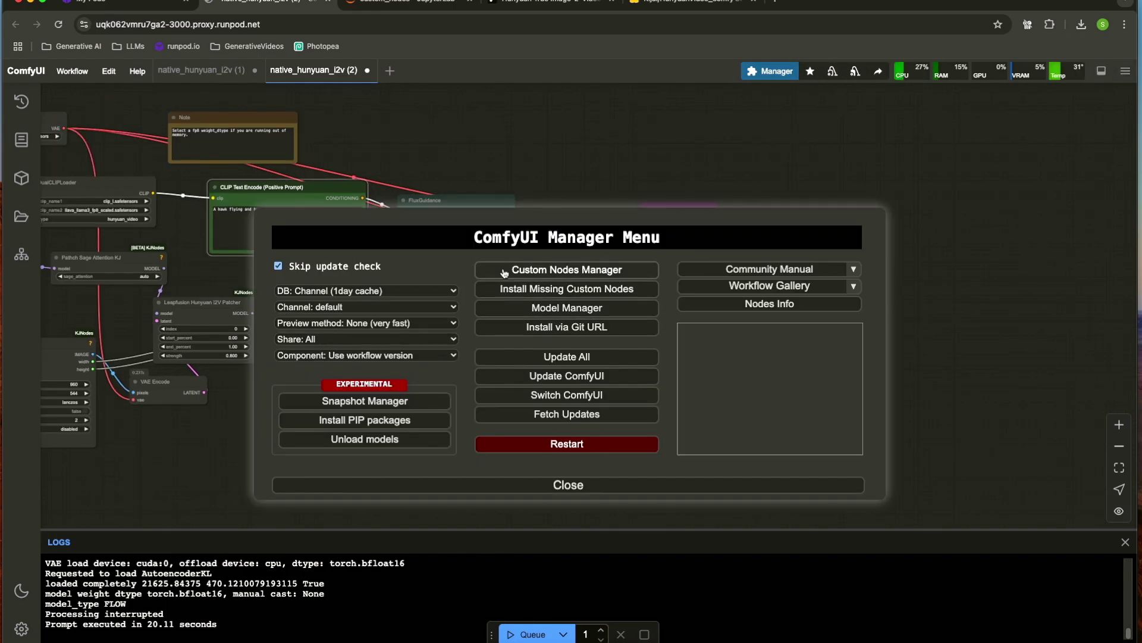
left_click(343, 321)
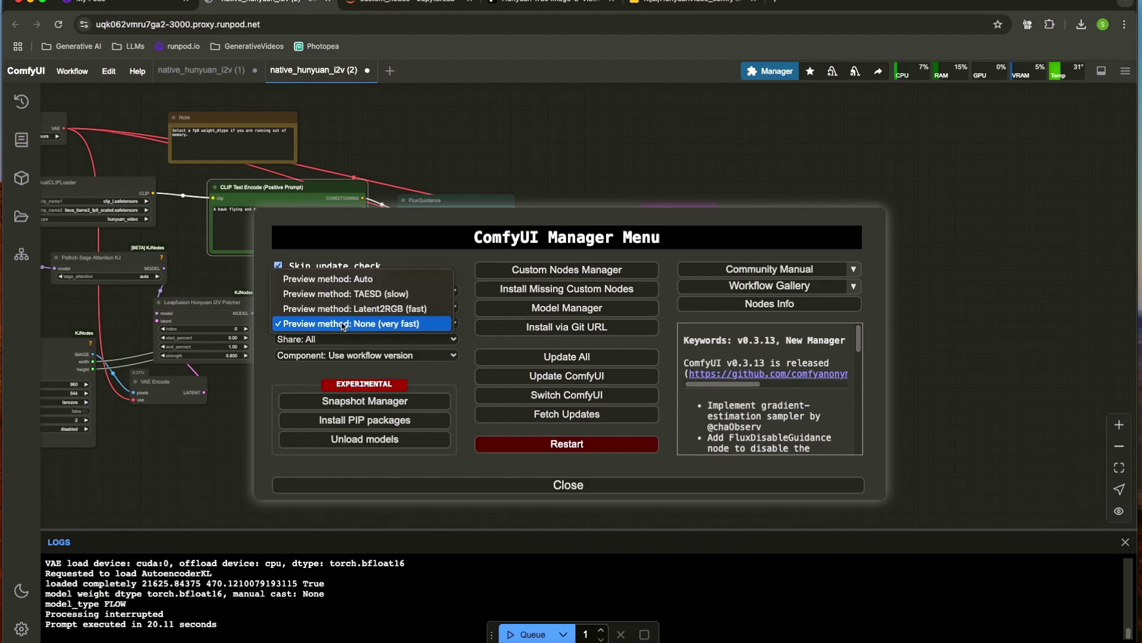
left_click(333, 283)
left_click(569, 485)
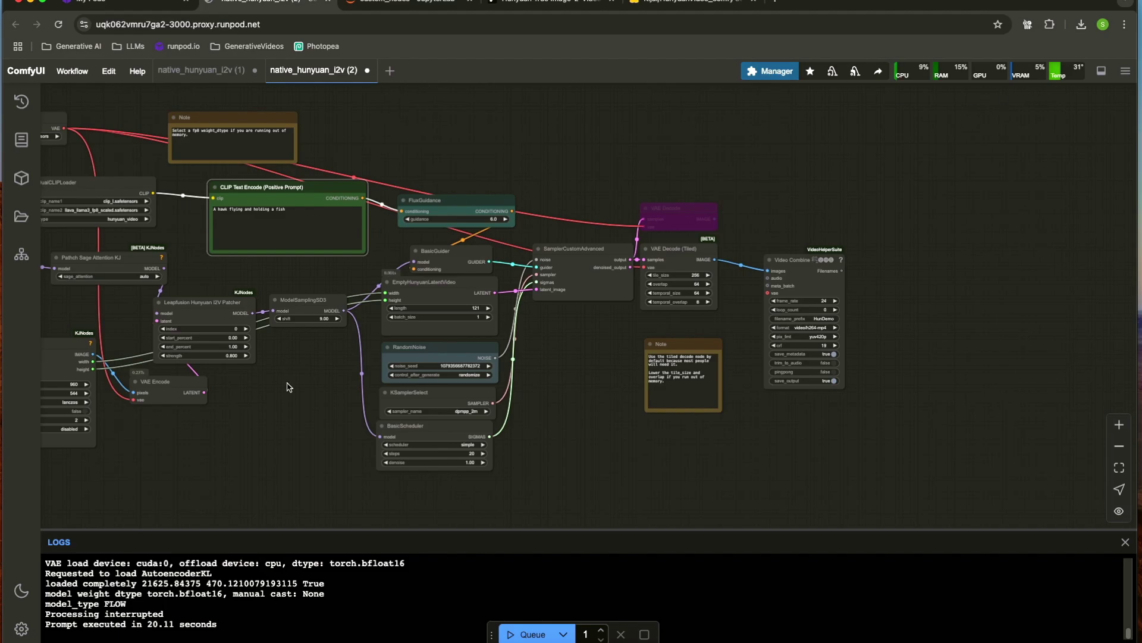
Check the VHS preview and sampling settings, close them and queue the workflow to generate the hawk video.
left_click(21, 628)
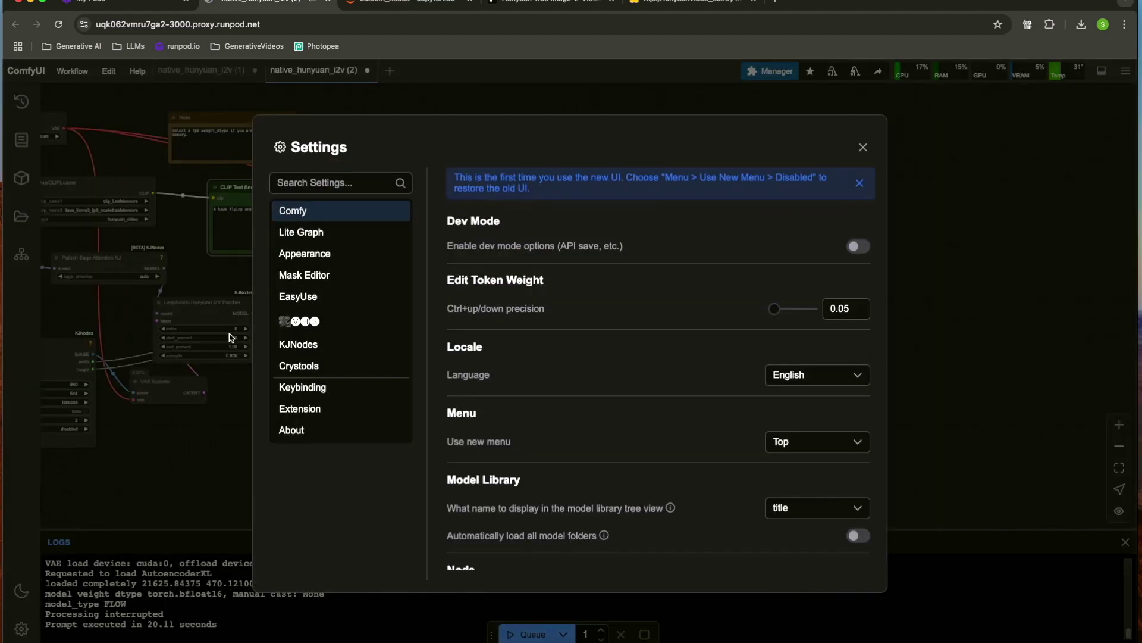
left_click(310, 323)
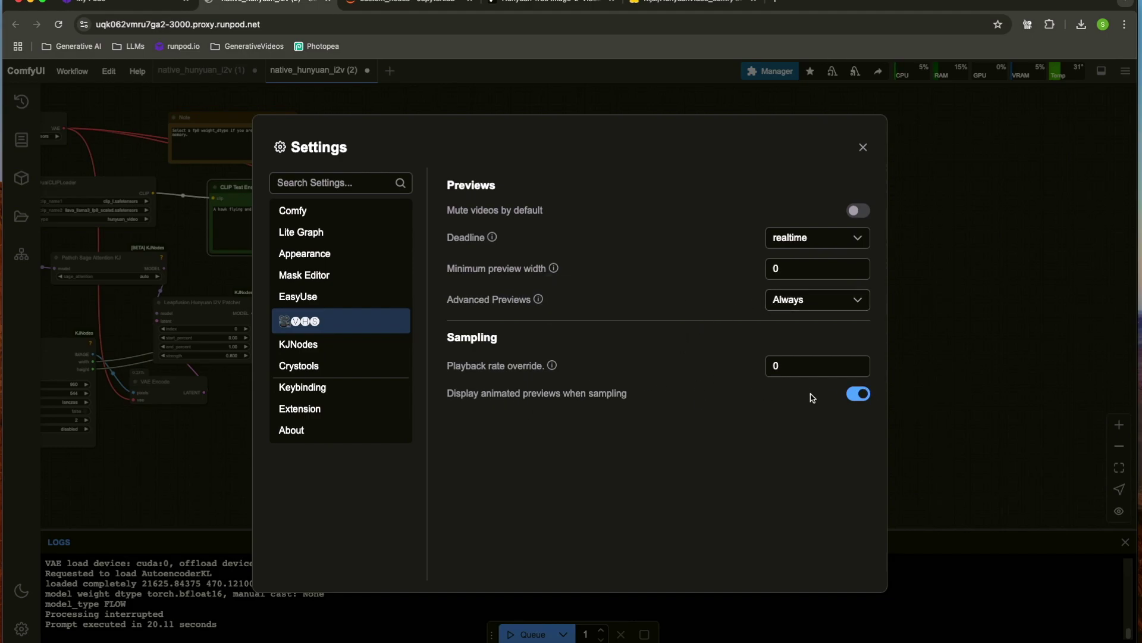
left_click(862, 148)
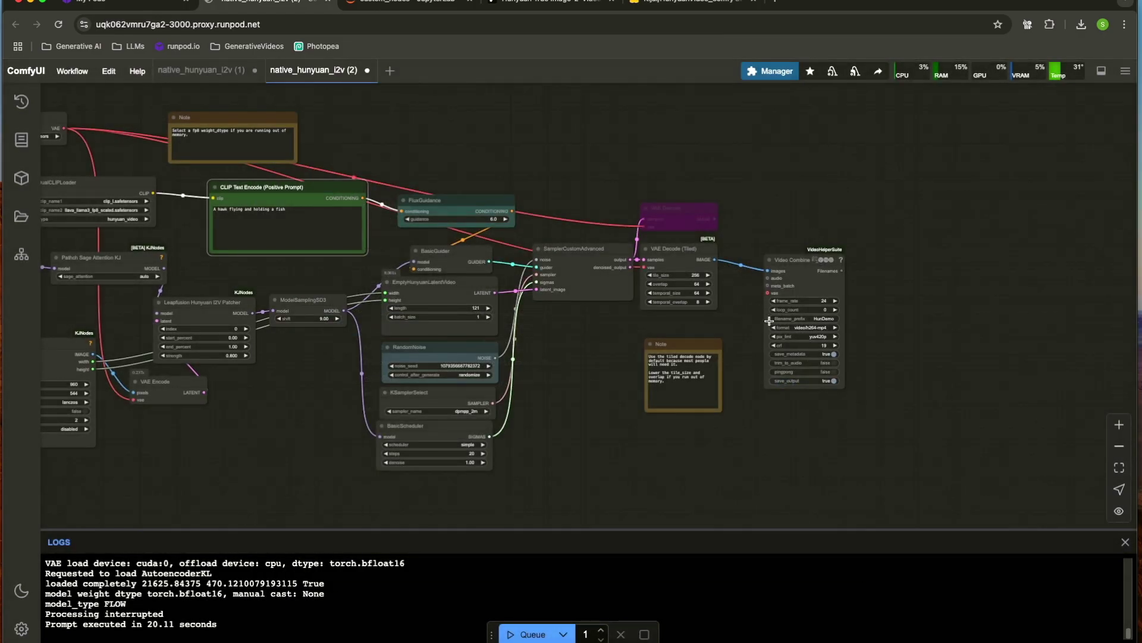
scroll(636, 399, "left", 3)
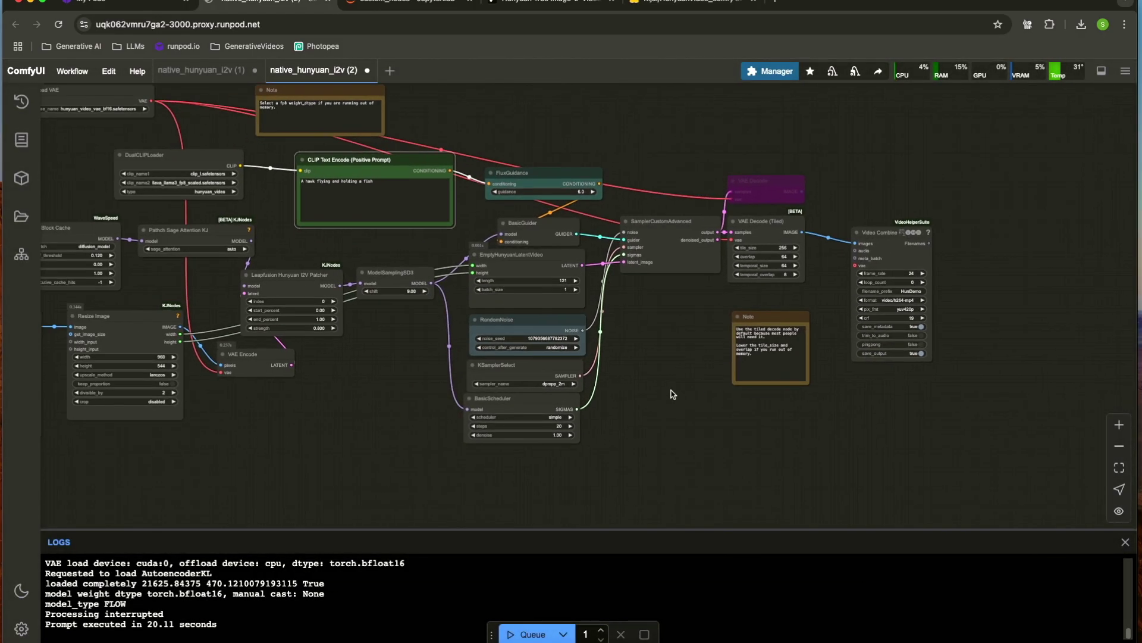
key("ctrl+Return")
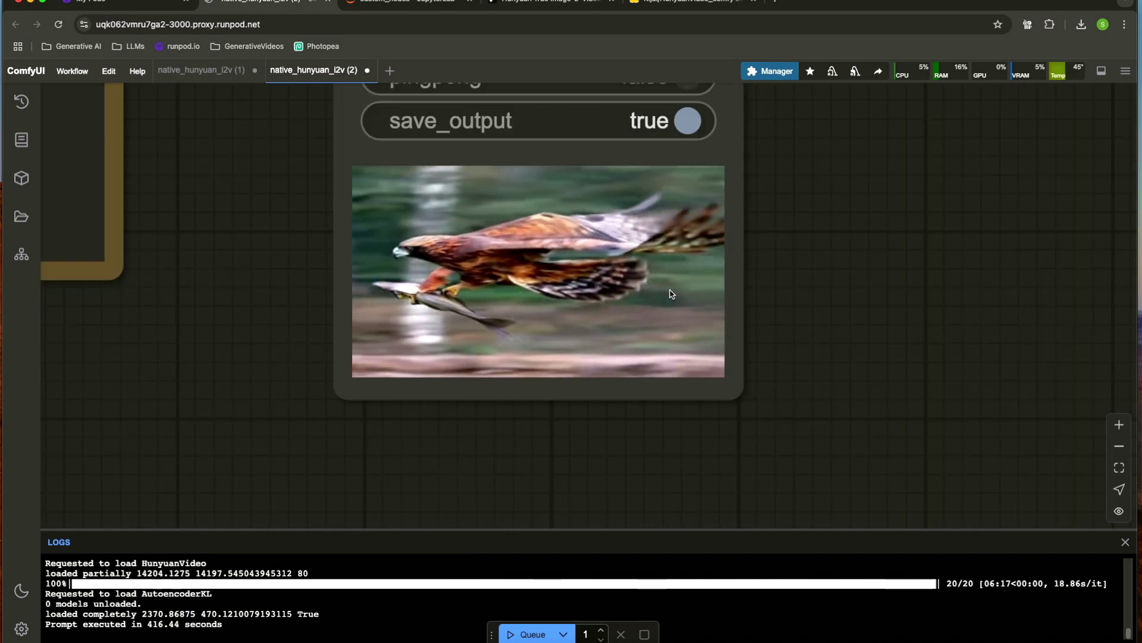
Examine the generated hawk video in the Video Combine node and compare it with the sampler preview.
scroll(666, 262, "down", 4)
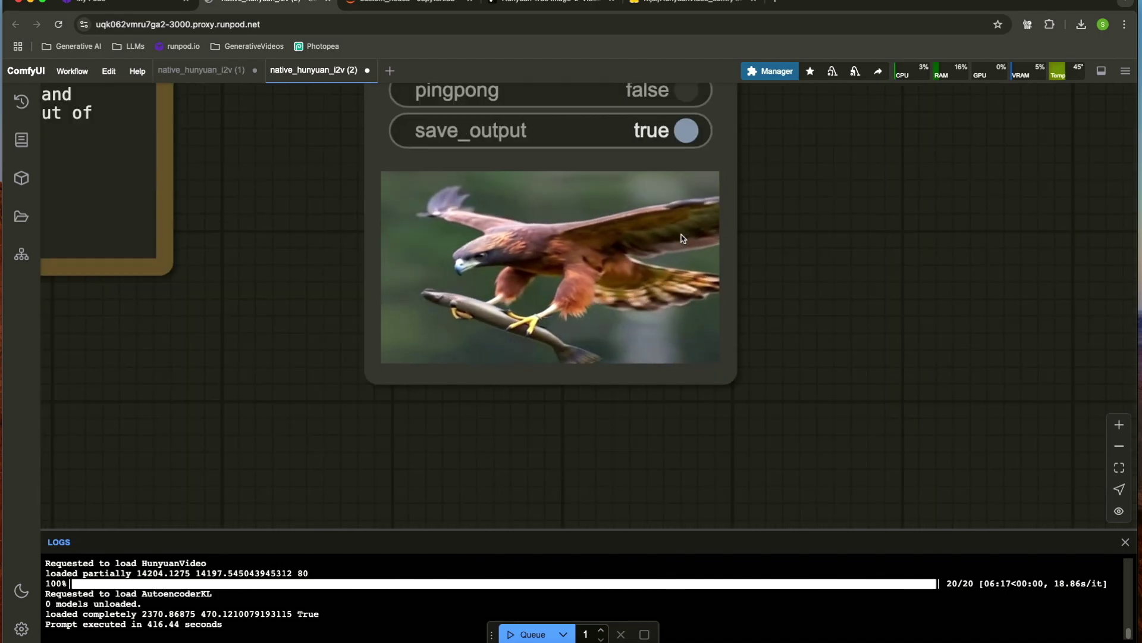
scroll(640, 247, "down", 1)
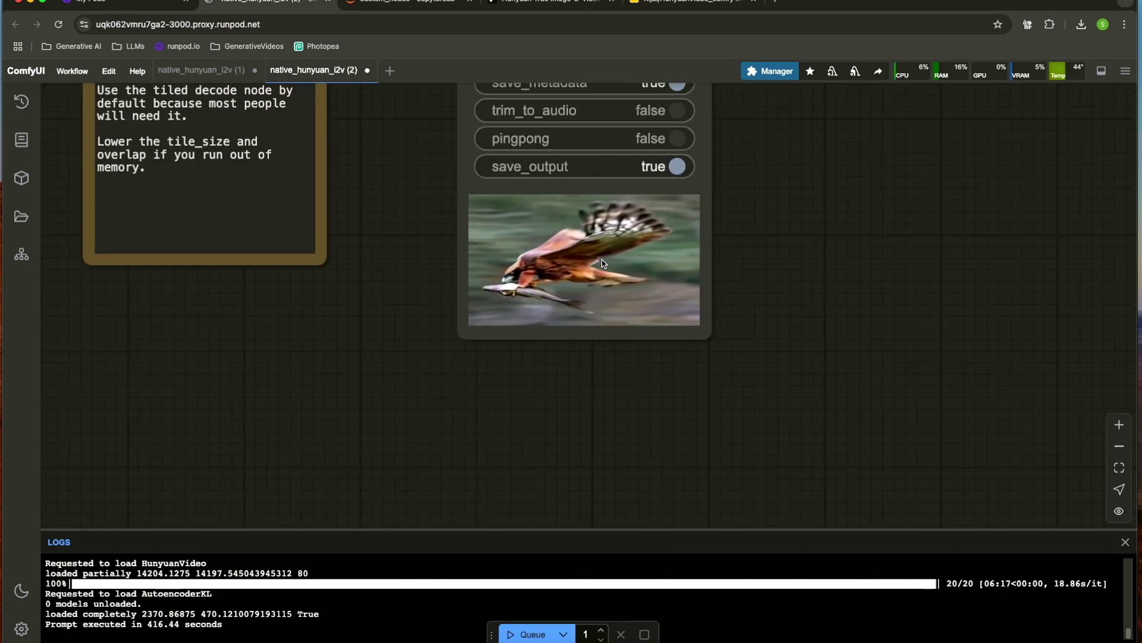
scroll(703, 216, "up", 5)
scroll(703, 216, "up", 2)
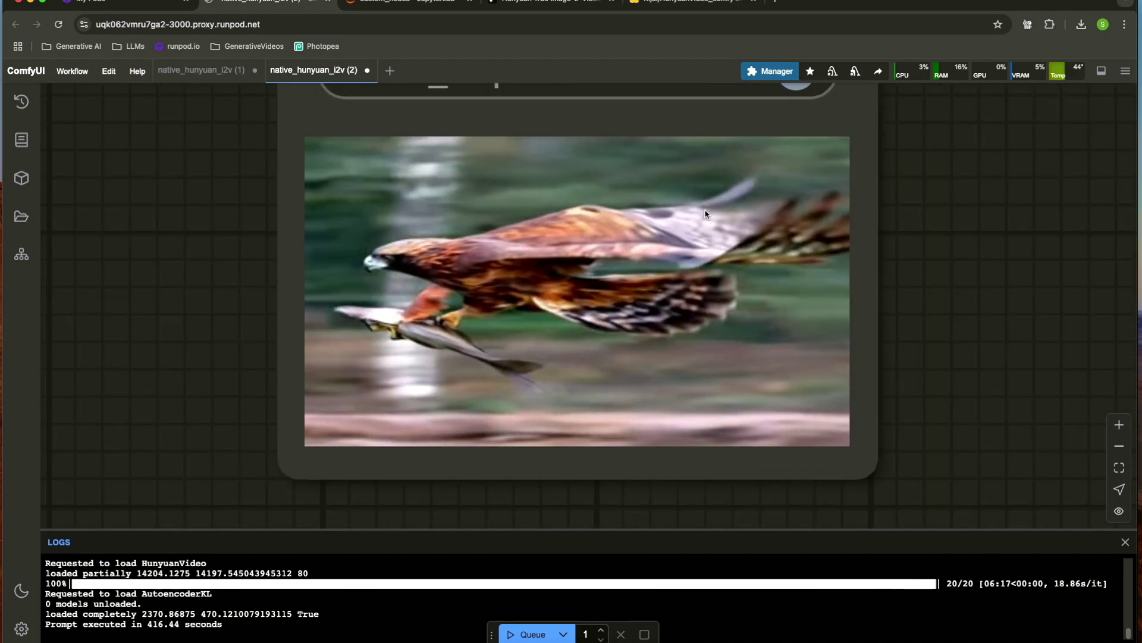
scroll(633, 221, "down", 3)
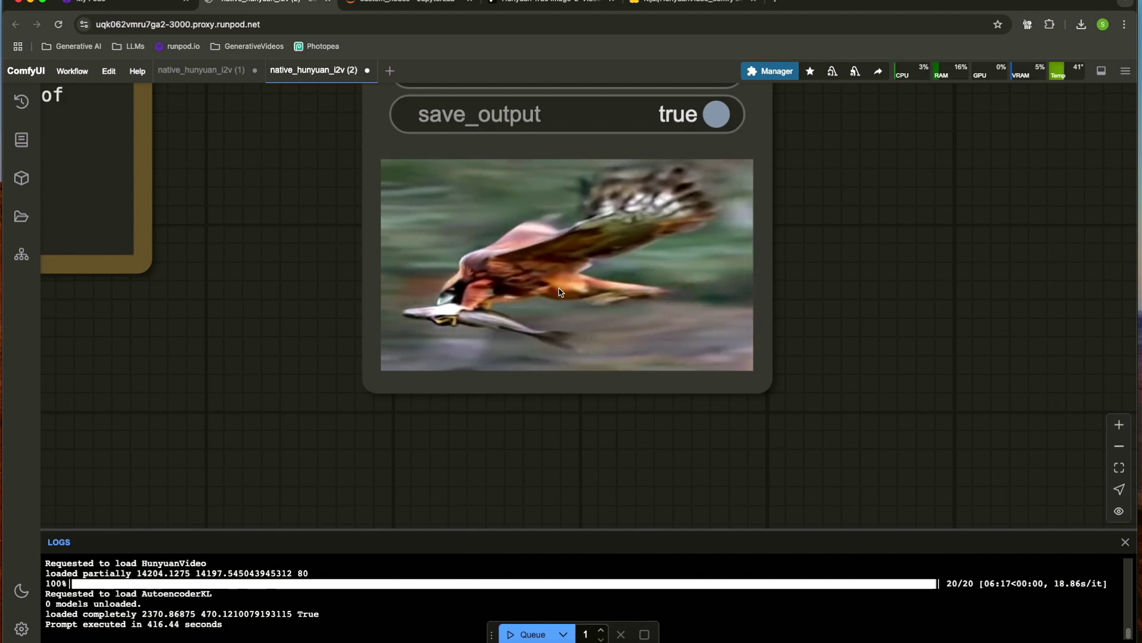
scroll(485, 265, "down", 2)
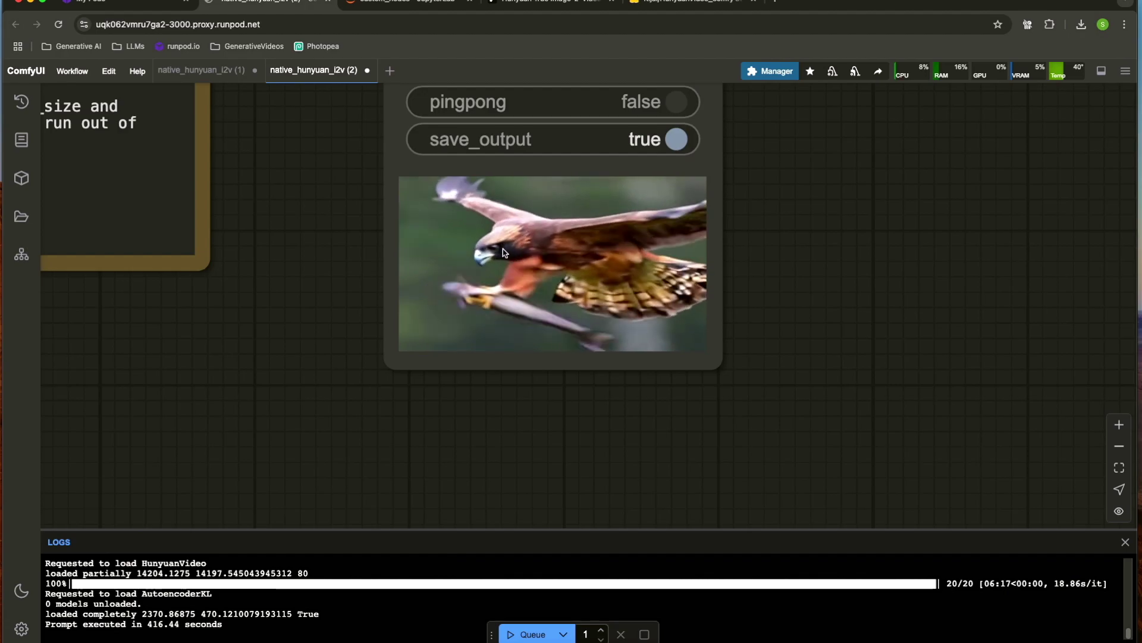
scroll(496, 241, "down", 6)
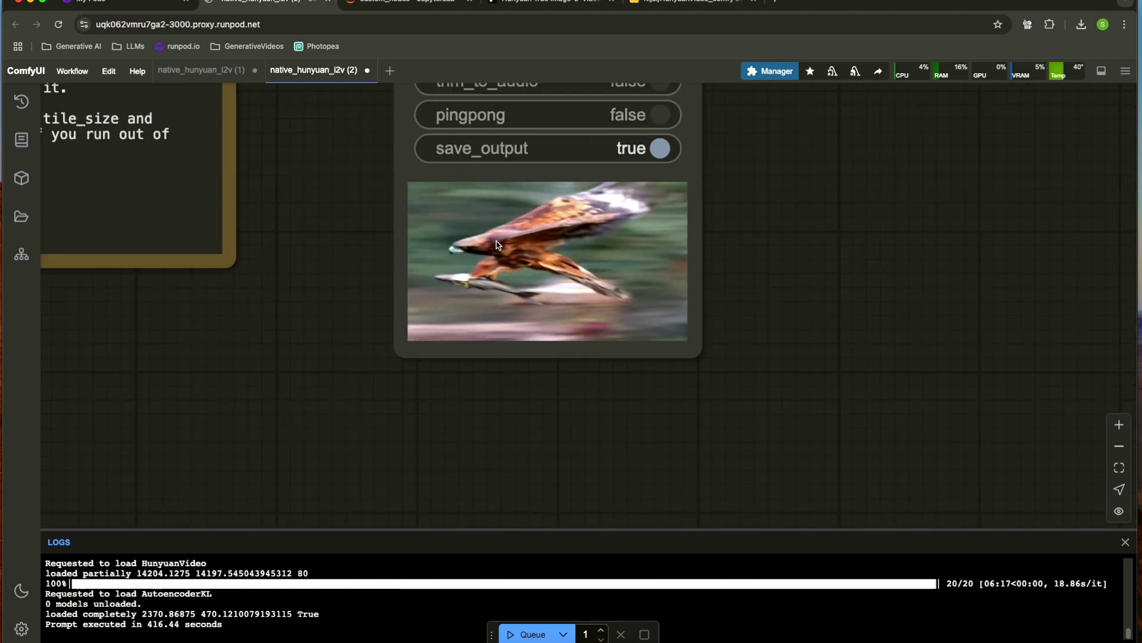
scroll(201, 308, "down", 2)
left_click_drag(201, 307, 803, 384)
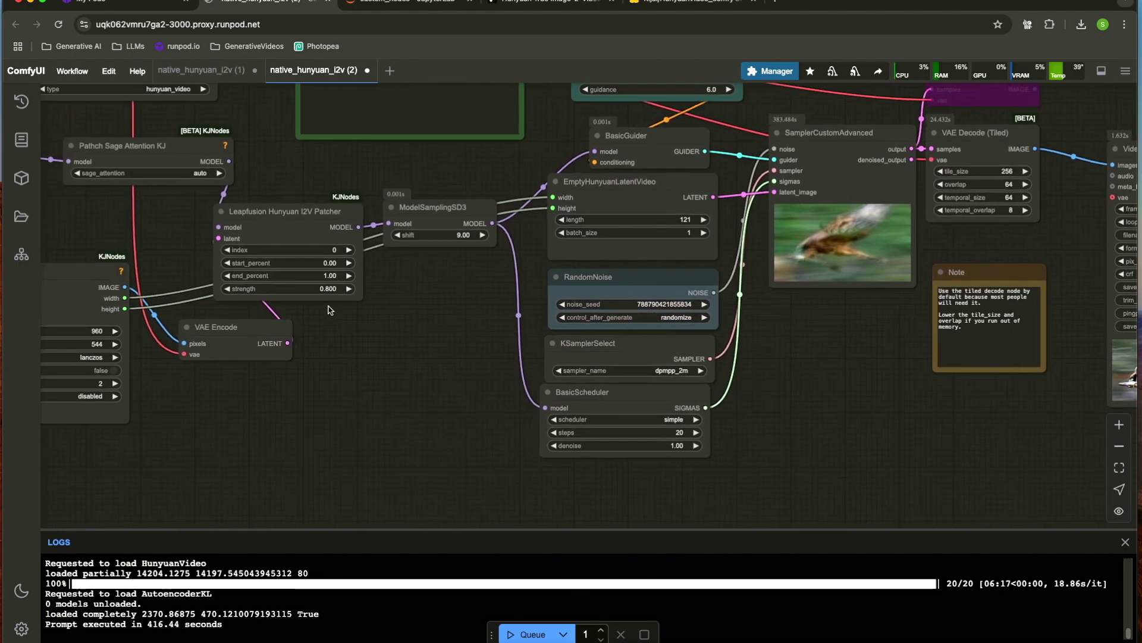
scroll(464, 344, "up", 2)
scroll(464, 344, "down", 2)
left_click_drag(872, 388, 331, 299)
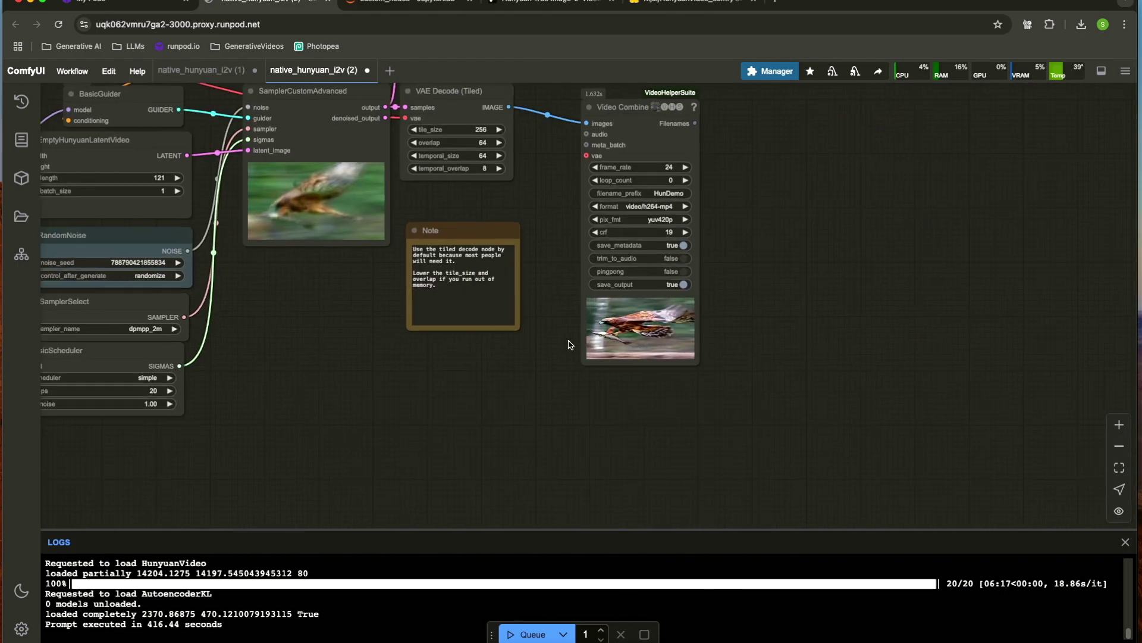
scroll(666, 323, "up", 13)
scroll(667, 323, "up", 2)
scroll(599, 345, "down", 3)
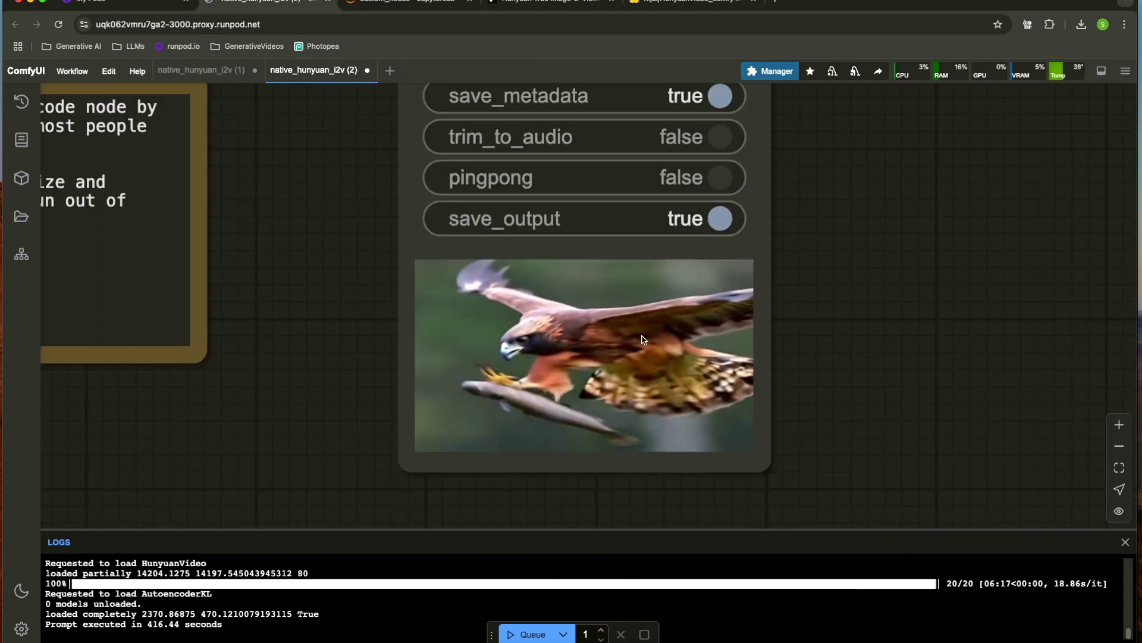
scroll(327, 385, "down", 6)
Examine the ModelSamplingSD3 shift value and the nodes connected around it.
left_click_drag(263, 426, 612, 425)
left_click_drag(155, 439, 704, 428)
left_click_drag(233, 343, 633, 342)
left_click_drag(485, 254, 401, 448)
scroll(406, 360, "up", 4)
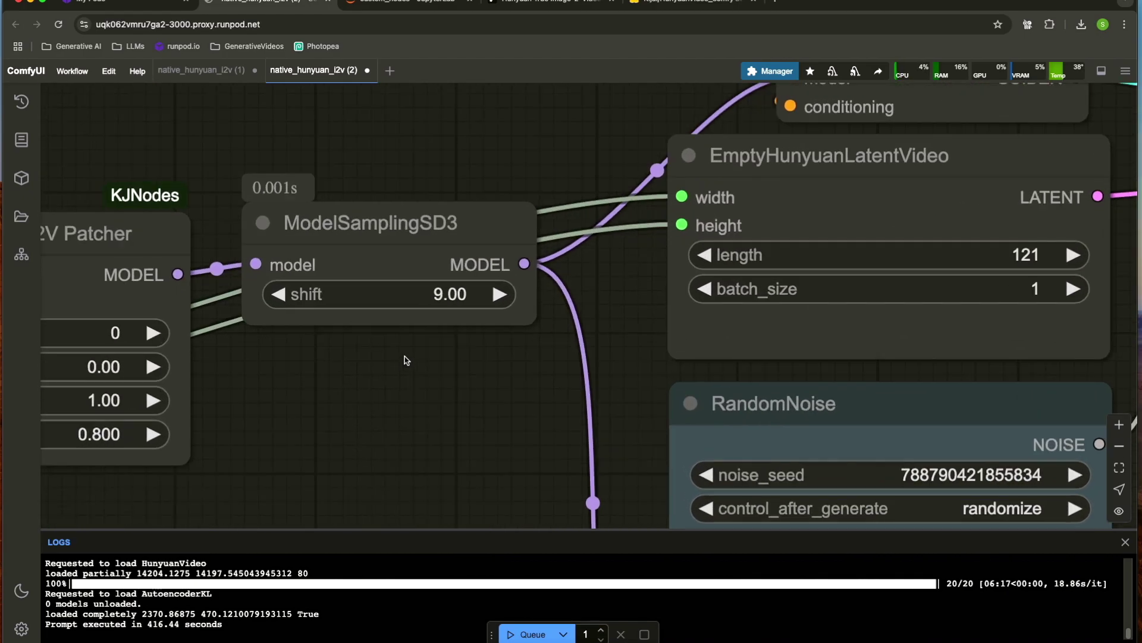
scroll(424, 291, "down", 3)
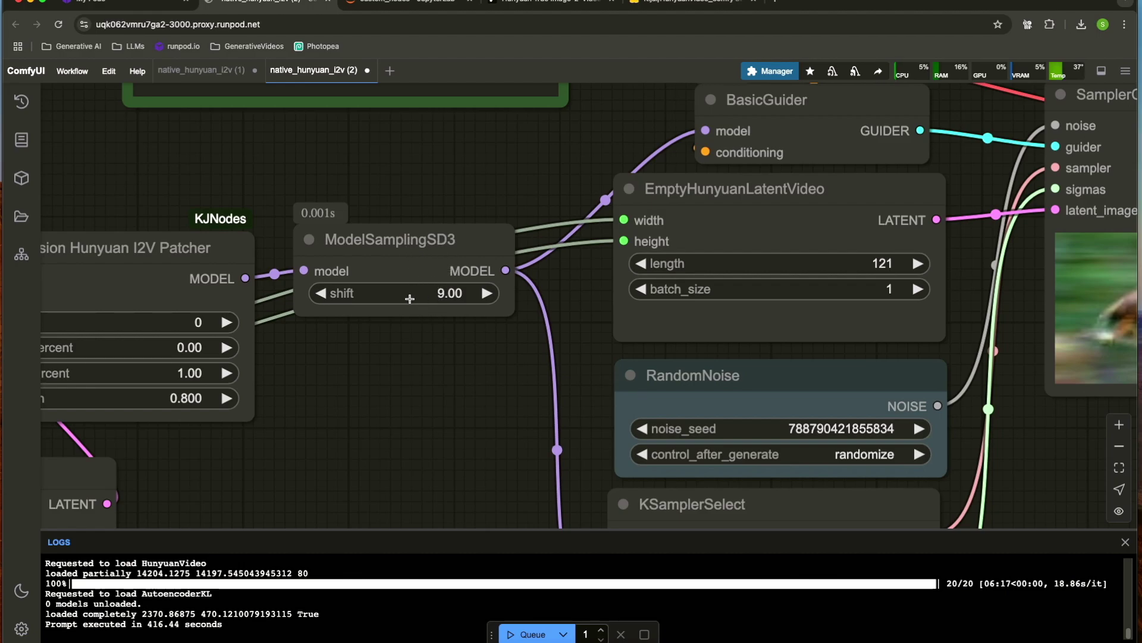
scroll(424, 295, "down", 2)
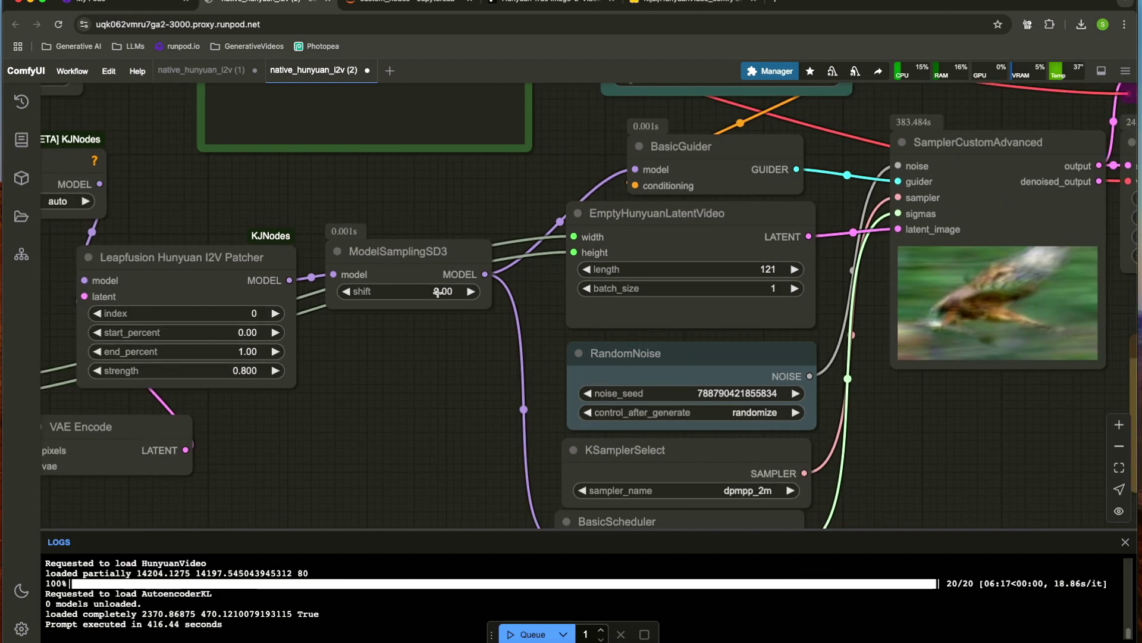
scroll(417, 368, "down", 6)
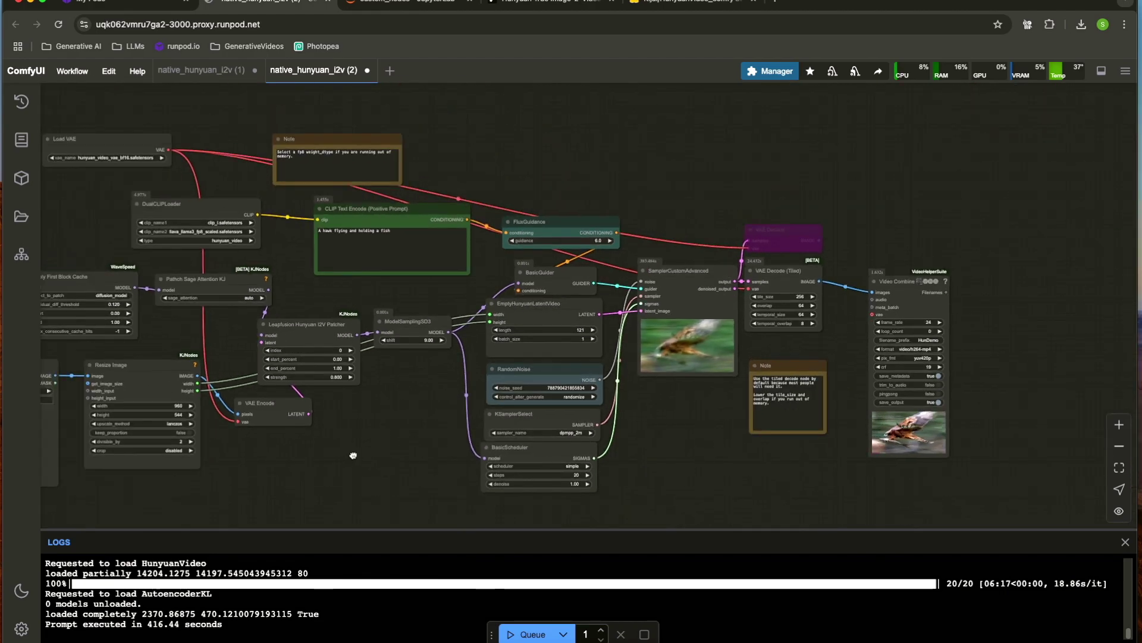
Set the EmptyHunyuanLatentVideo length to 61 and the BasicScheduler steps to 14.
scroll(714, 373, "up", 3)
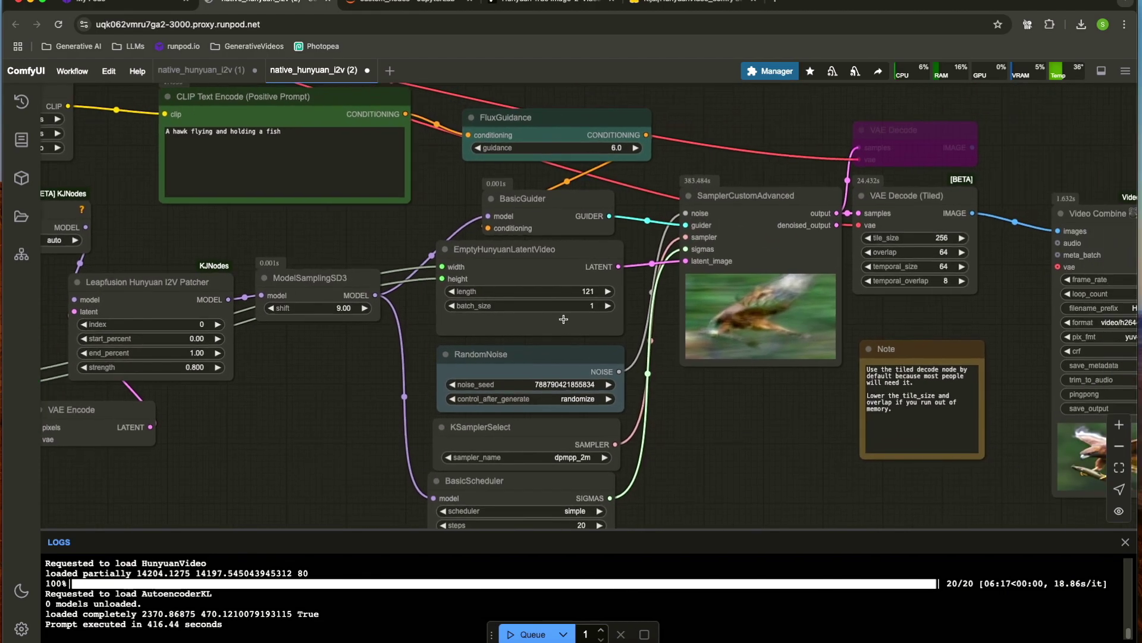
left_click(620, 311)
type("61")
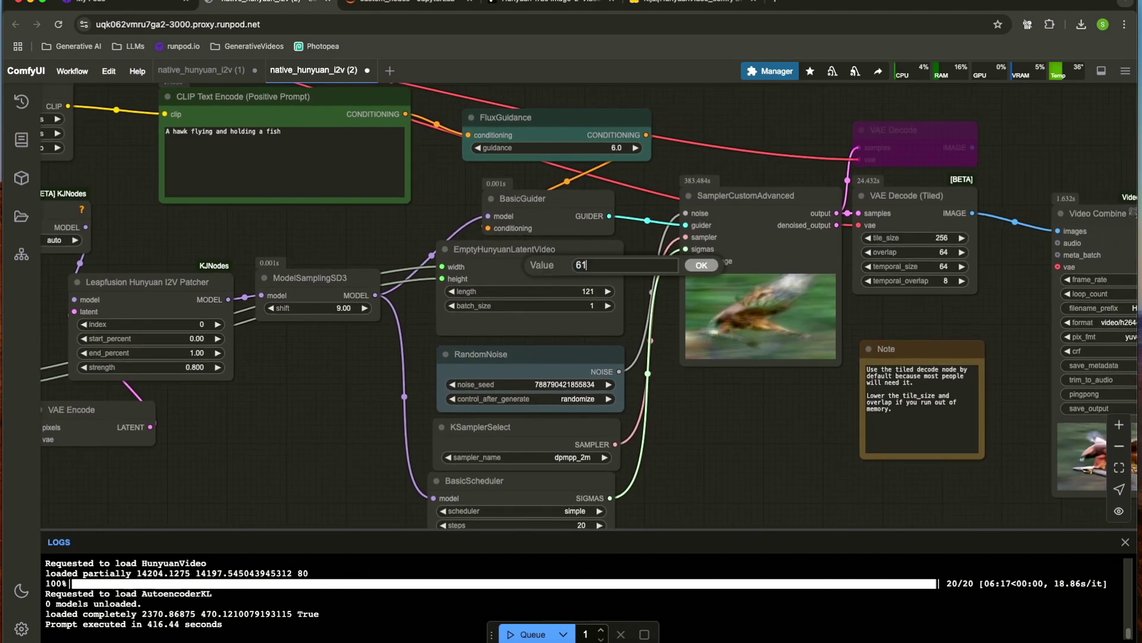
key("Return")
scroll(683, 417, "down", 2)
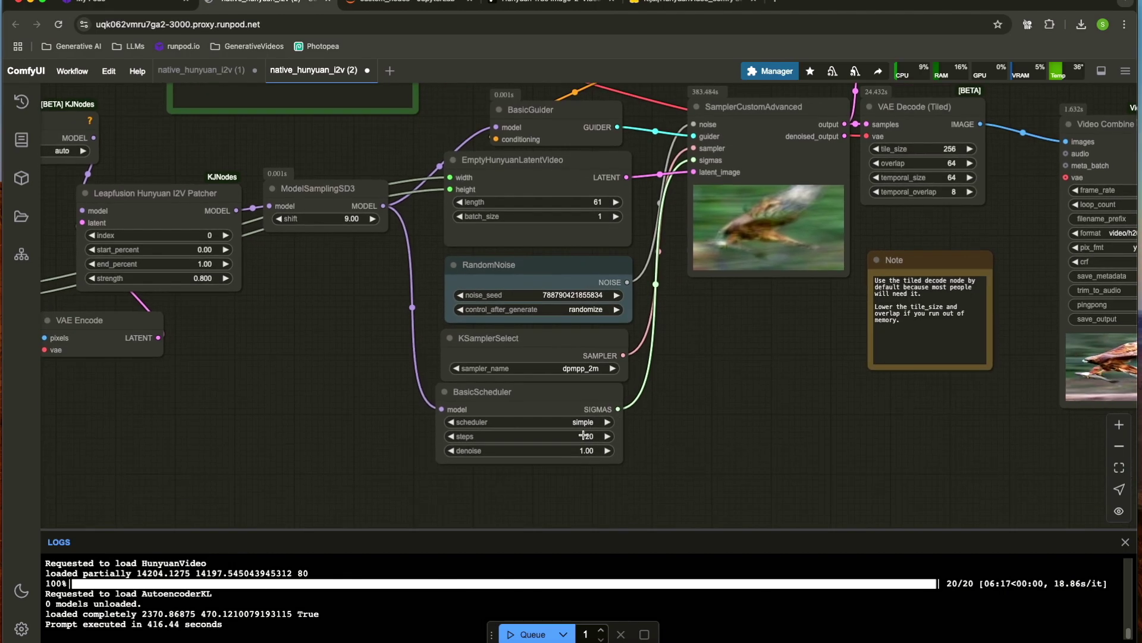
Load fBrunetteHalf720_2.png as the input image and set the Resize Image node to width 640 and height 720.
scroll(463, 406, "left", 10)
scroll(463, 405, "up", 3)
scroll(408, 386, "left", 2)
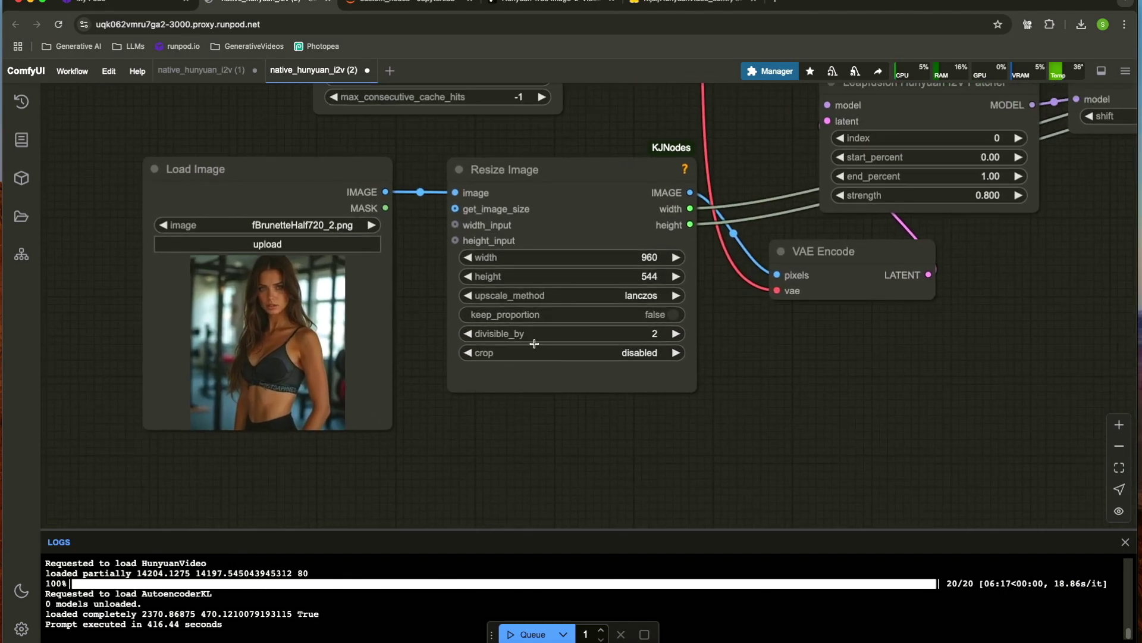
left_click(623, 260)
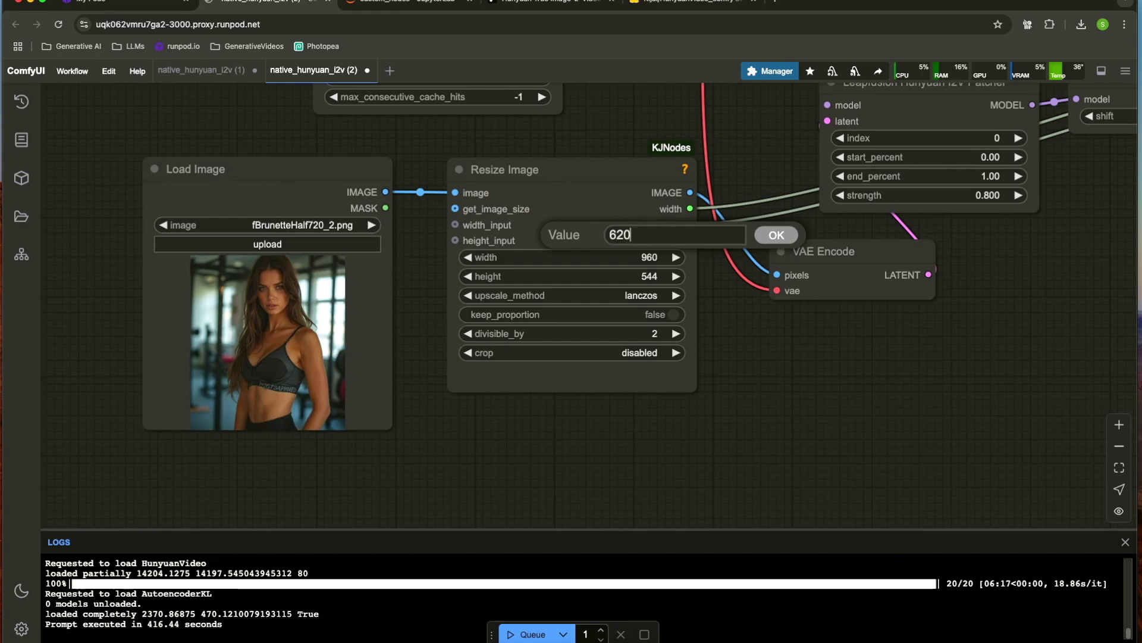
type("620")
key("Return")
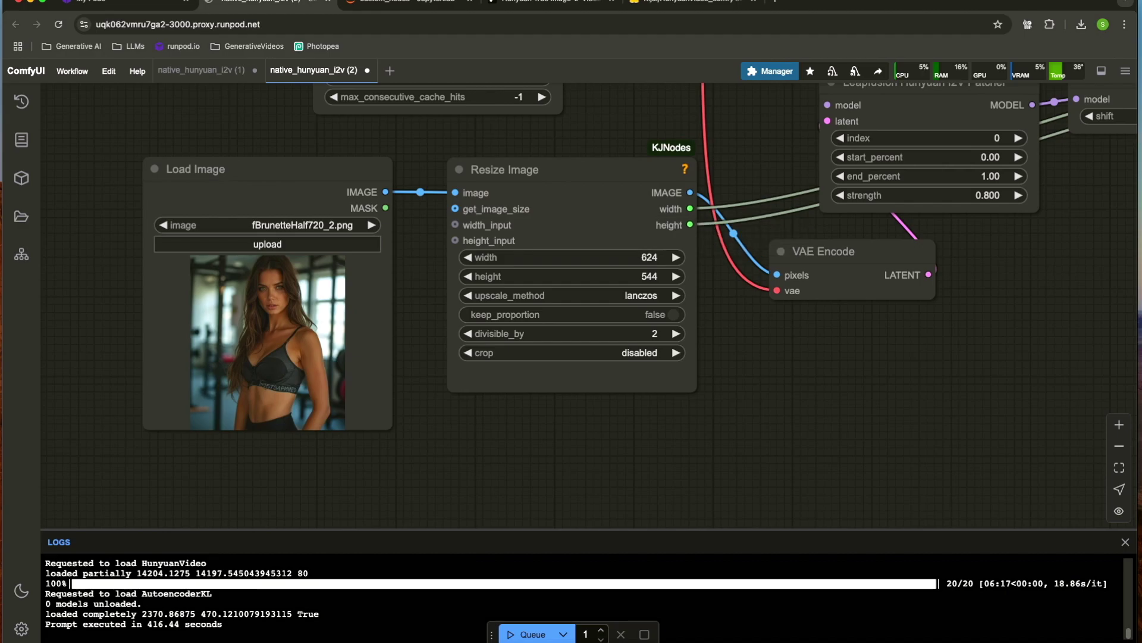
left_click(640, 277)
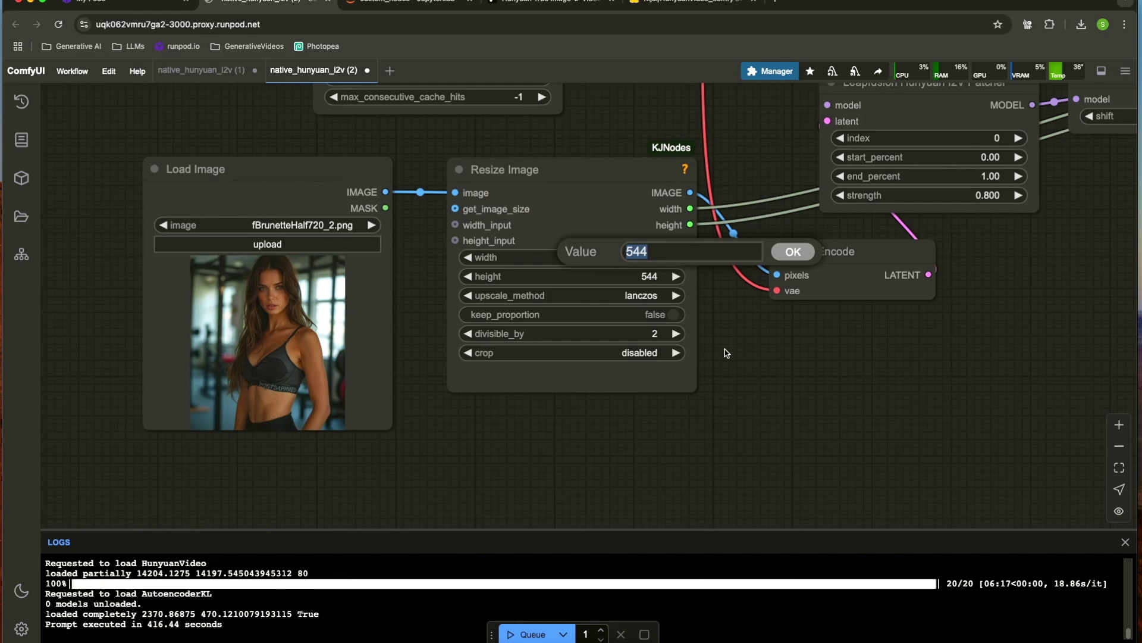
key("Escape")
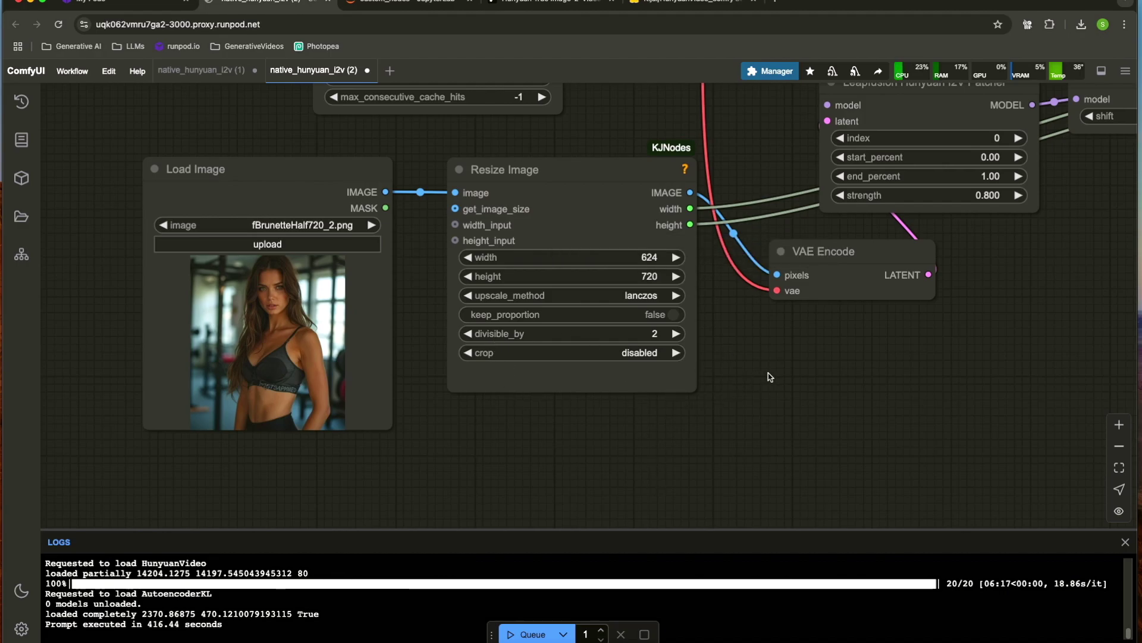
left_click(642, 260)
key("Escape")
left_click_drag(718, 341, 650, 357)
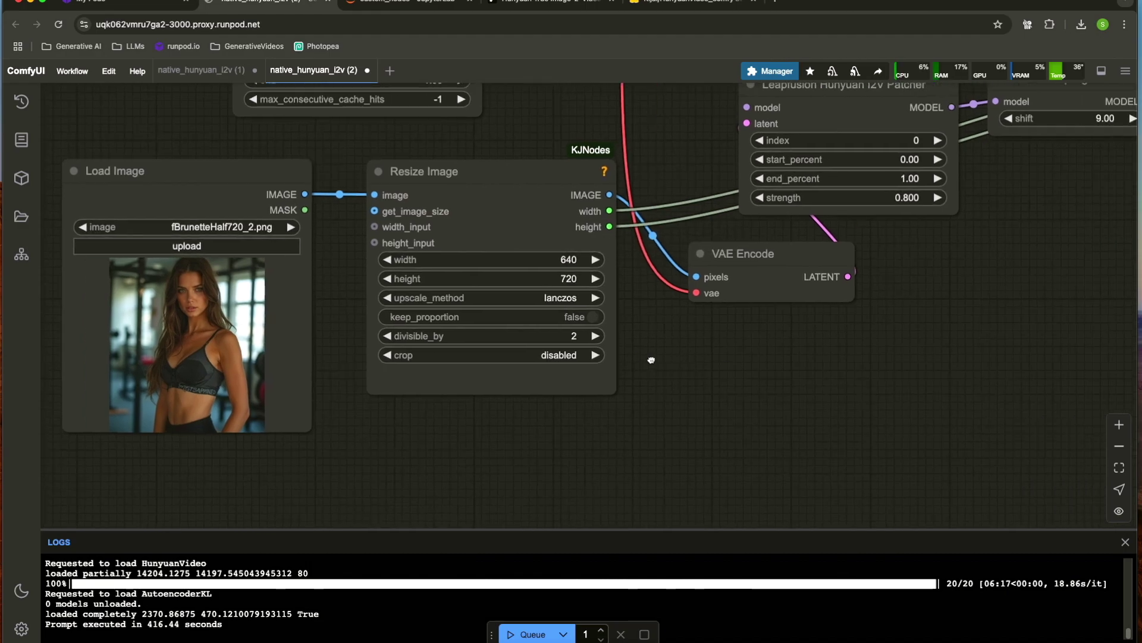
Set the shift of the ModelSamplingSD3 node to 12.
scroll(612, 361, "down", 3)
left_click_drag(773, 390, 564, 398)
left_click_drag(461, 385, 819, 425)
scroll(692, 403, "down", 2)
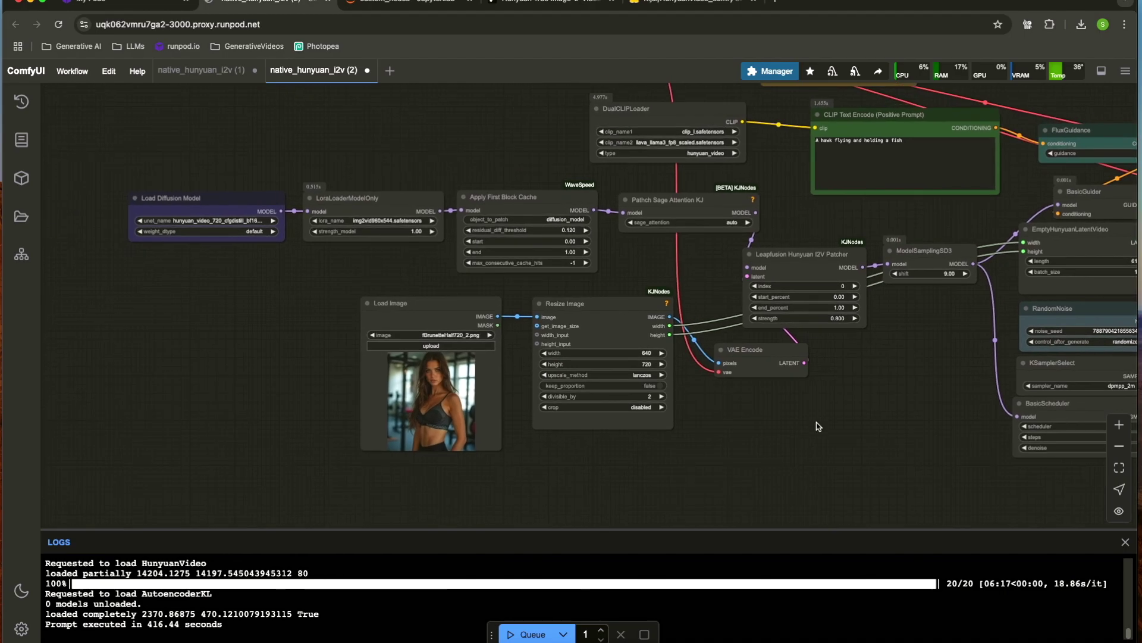
scroll(818, 426, "down", 3)
left_click_drag(722, 400, 571, 381)
scroll(554, 373, "up", 3)
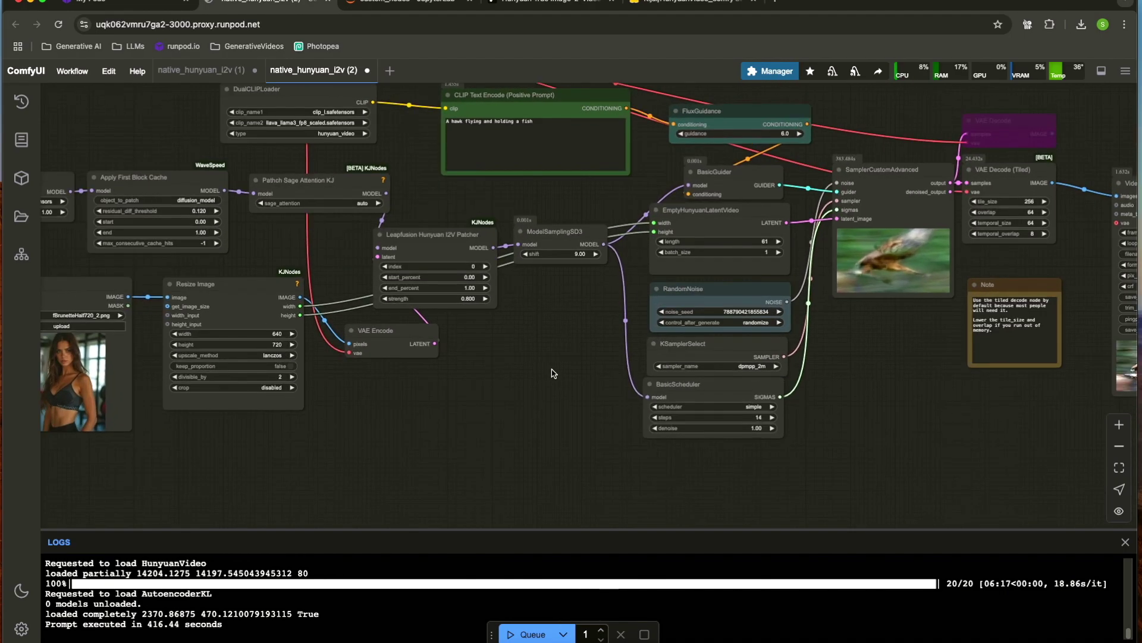
left_click(573, 254)
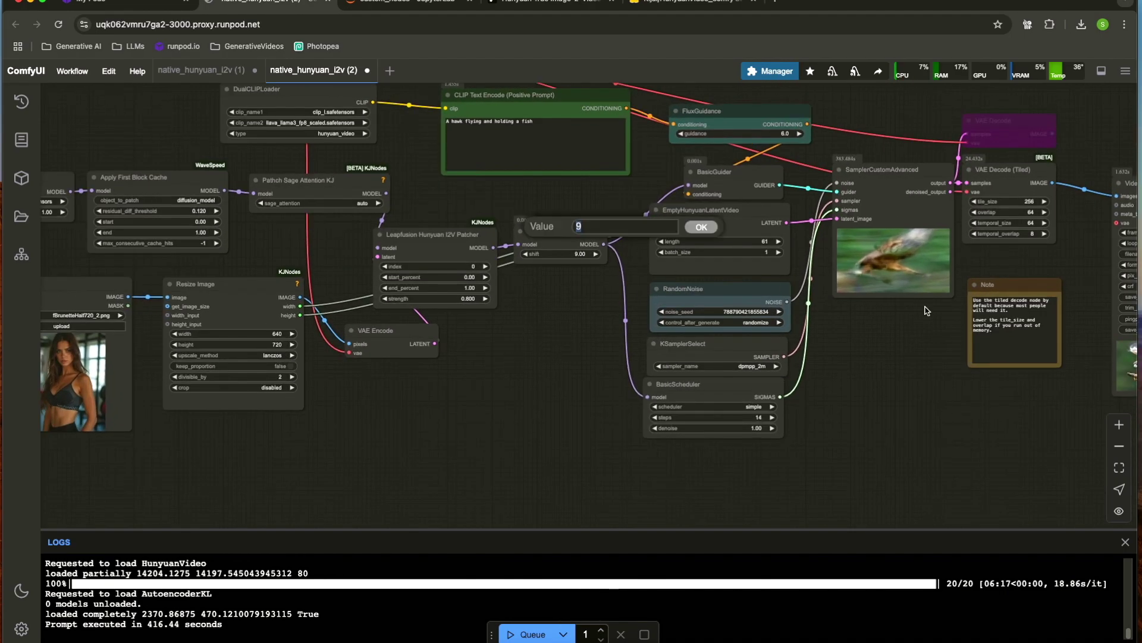
type("12")
key("Return")
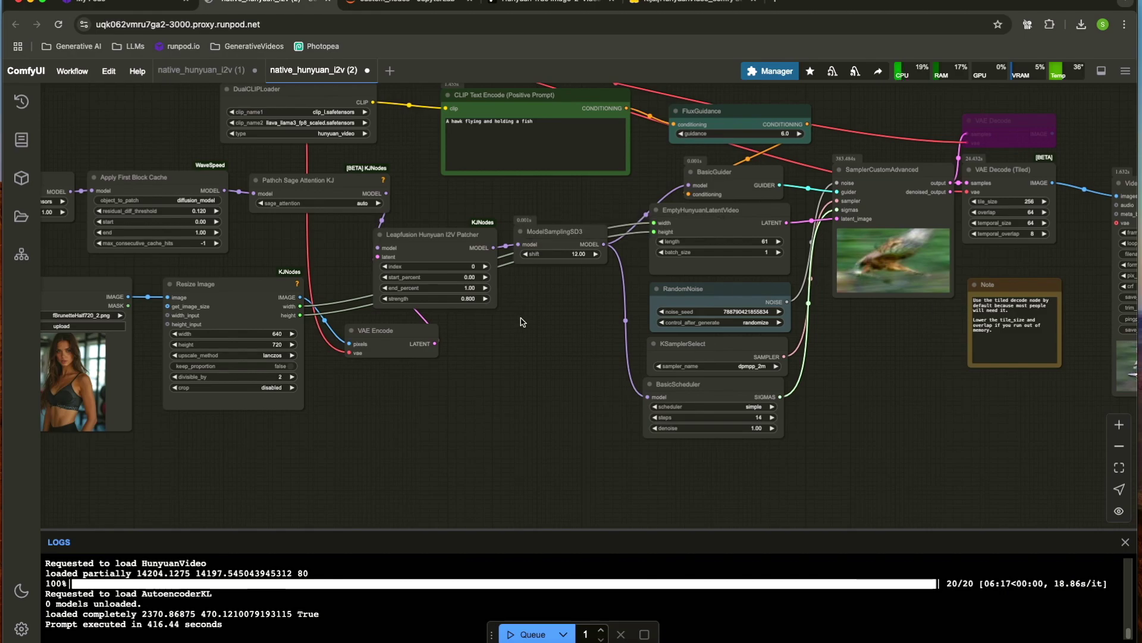
Replace the positive prompt with "A brunette woman moving her hand through her hair" and queue the generation.
left_click_drag(526, 318, 714, 359)
scroll(239, 175, "up", 3)
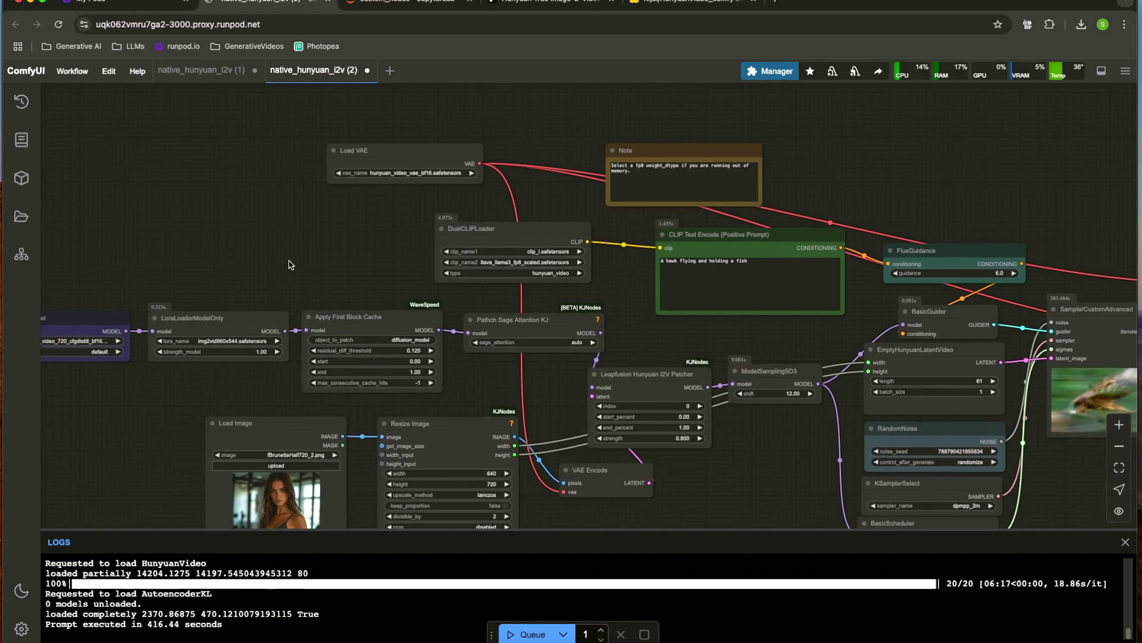
scroll(301, 266, "up", 3)
left_click(618, 205)
left_click_drag(618, 205, 470, 187)
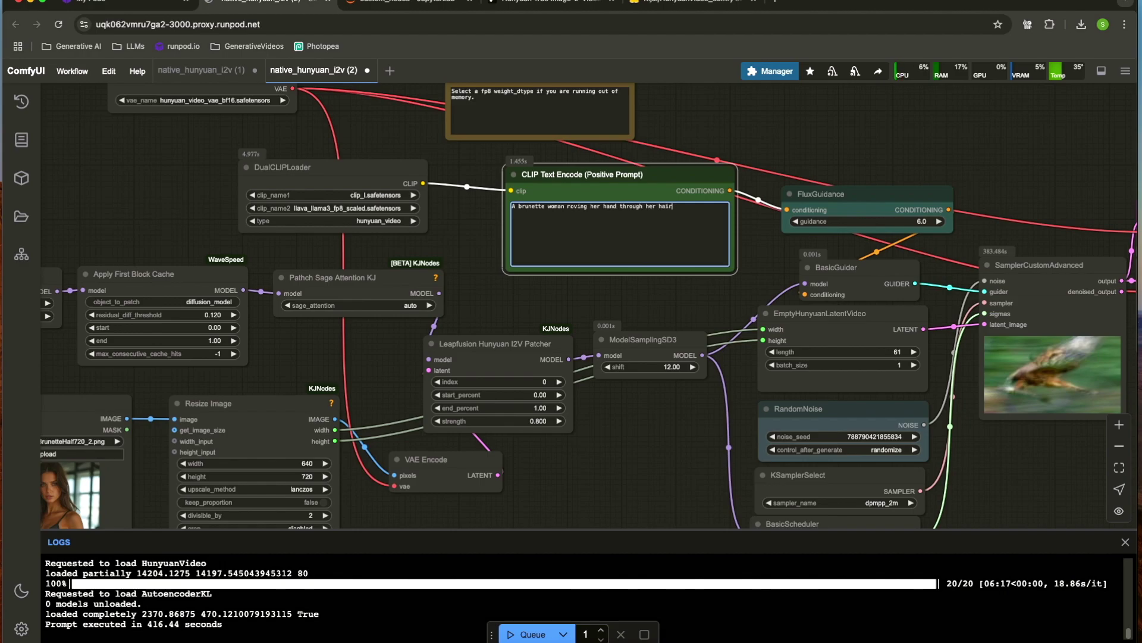
key("ctrl+Return")
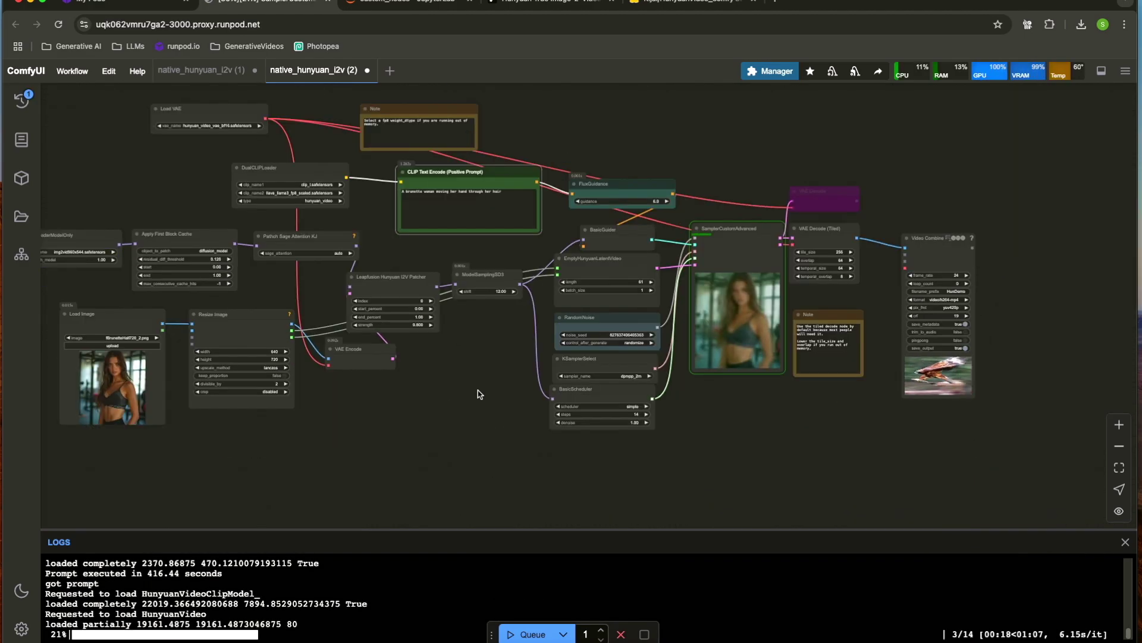
Examine the generated clip of the woman in the Video Combine node, along with the shift and steps settings used for it.
scroll(659, 283, "up", 8)
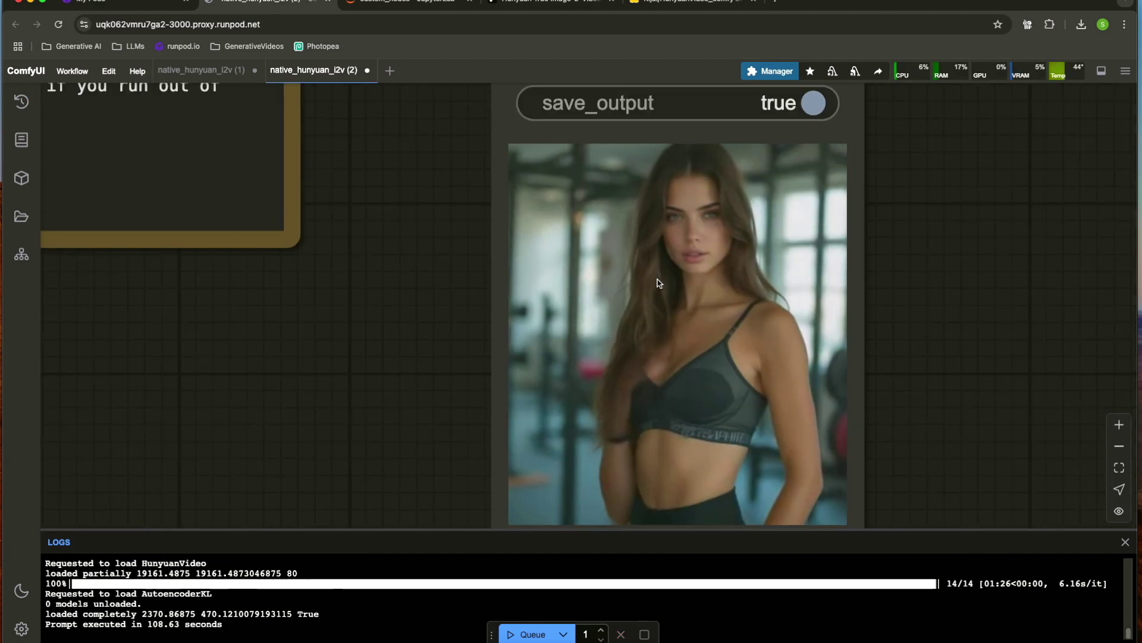
scroll(660, 284, "down", 2)
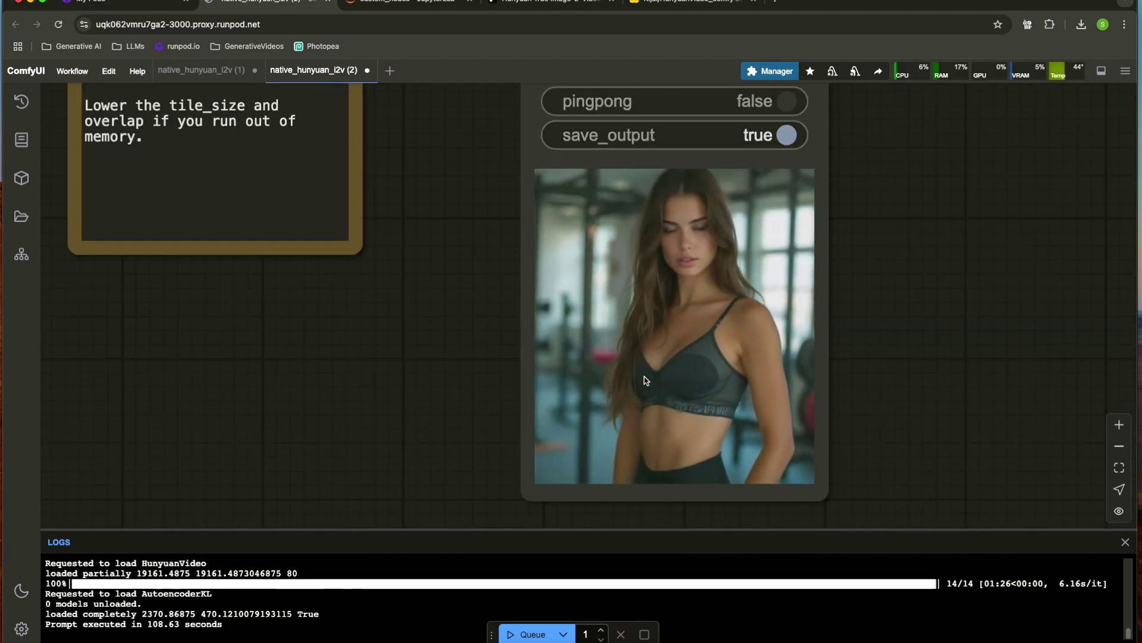
scroll(642, 376, "down", 2)
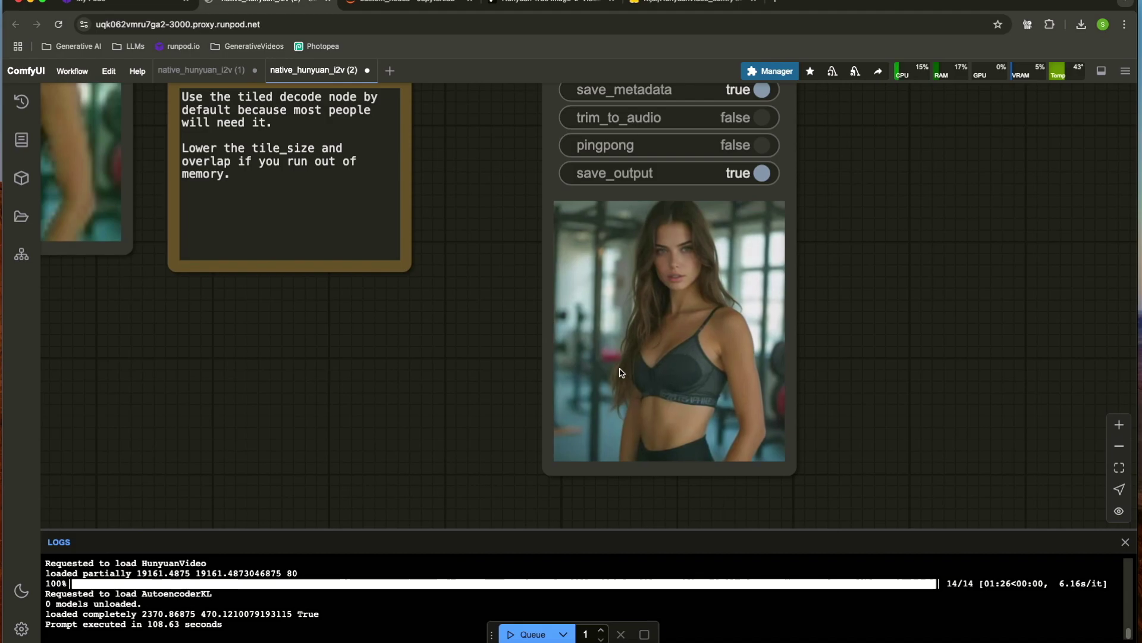
scroll(619, 375, "down", 2)
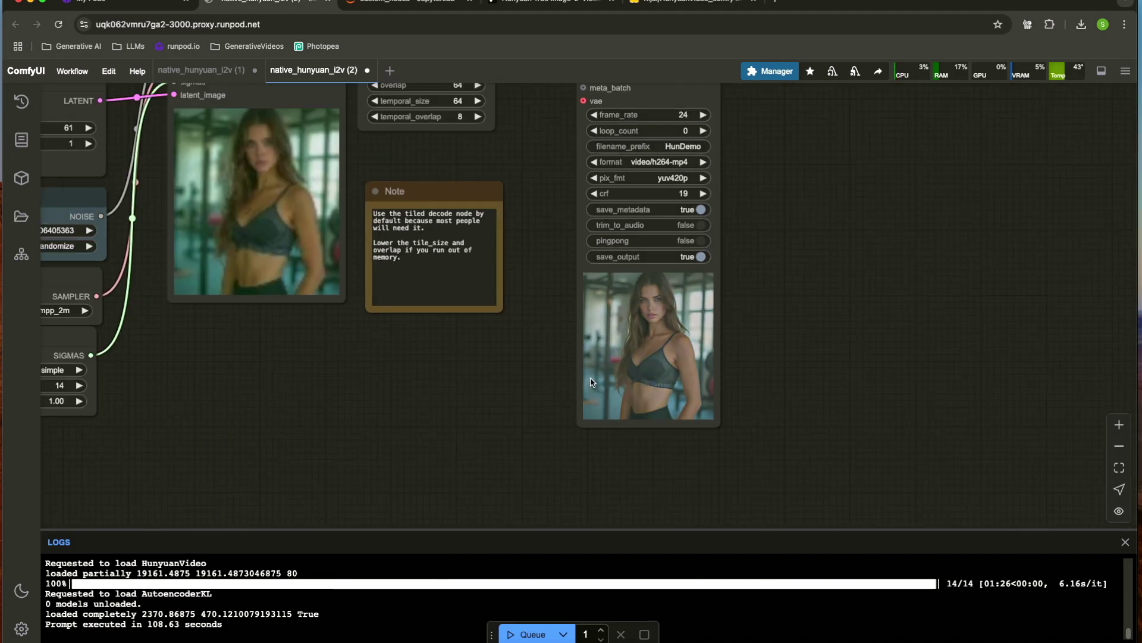
scroll(602, 378, "left", 7)
scroll(602, 378, "up", 2)
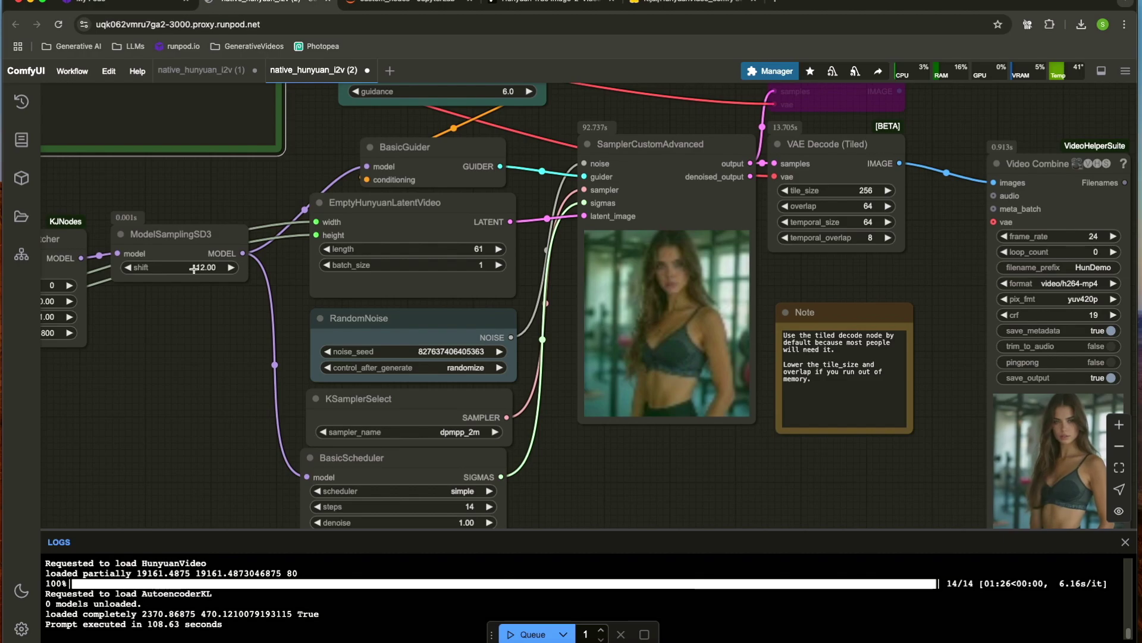
scroll(319, 444, "right", 2)
scroll(319, 444, "down", 1)
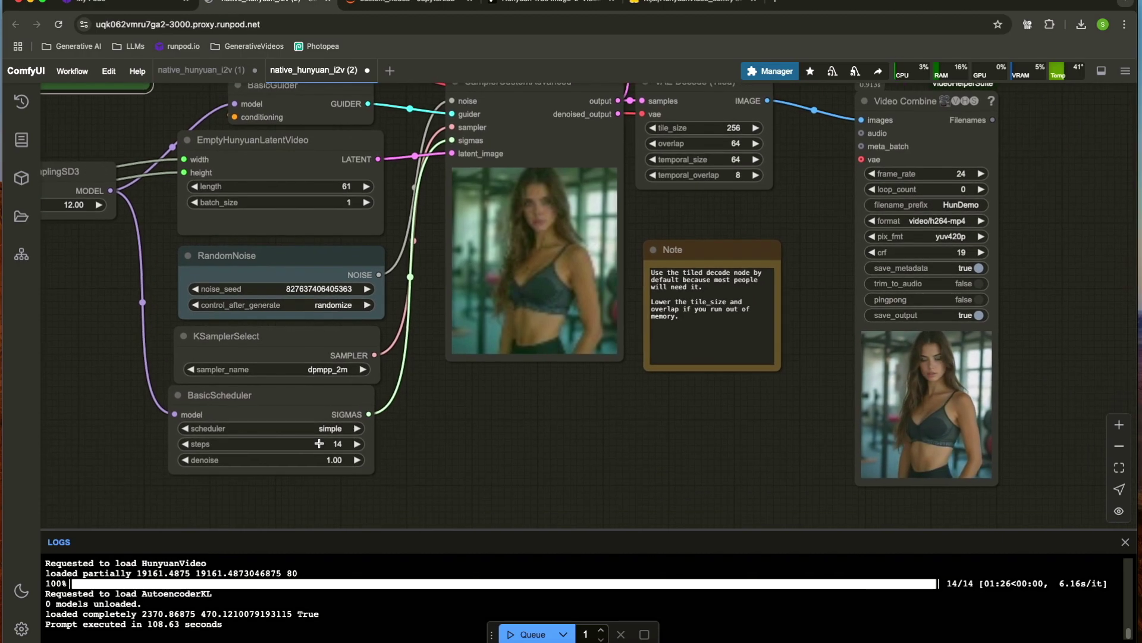
scroll(528, 427, "right", 5)
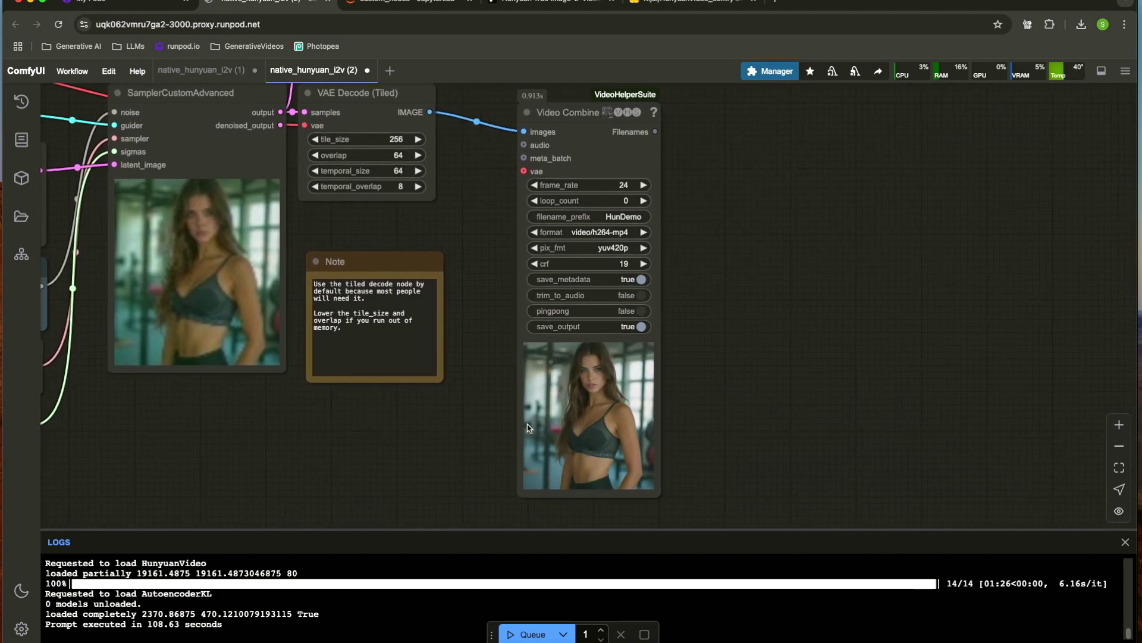
scroll(527, 427, "up", 5)
scroll(401, 342, "up", 1)
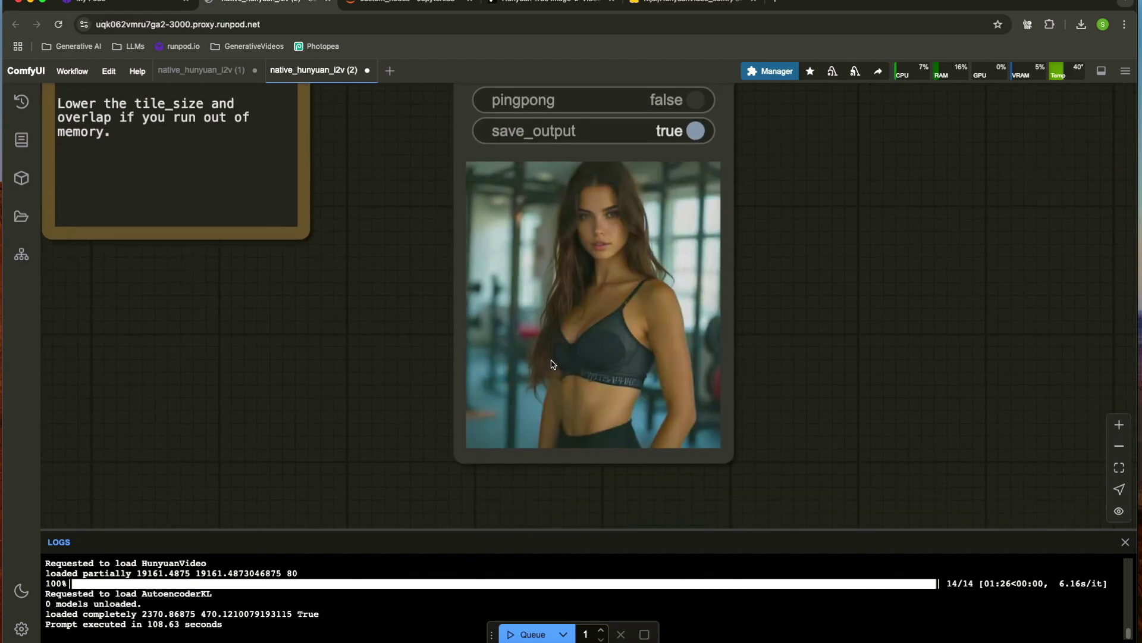
scroll(552, 364, "right", 3)
scroll(552, 364, "up", 1)
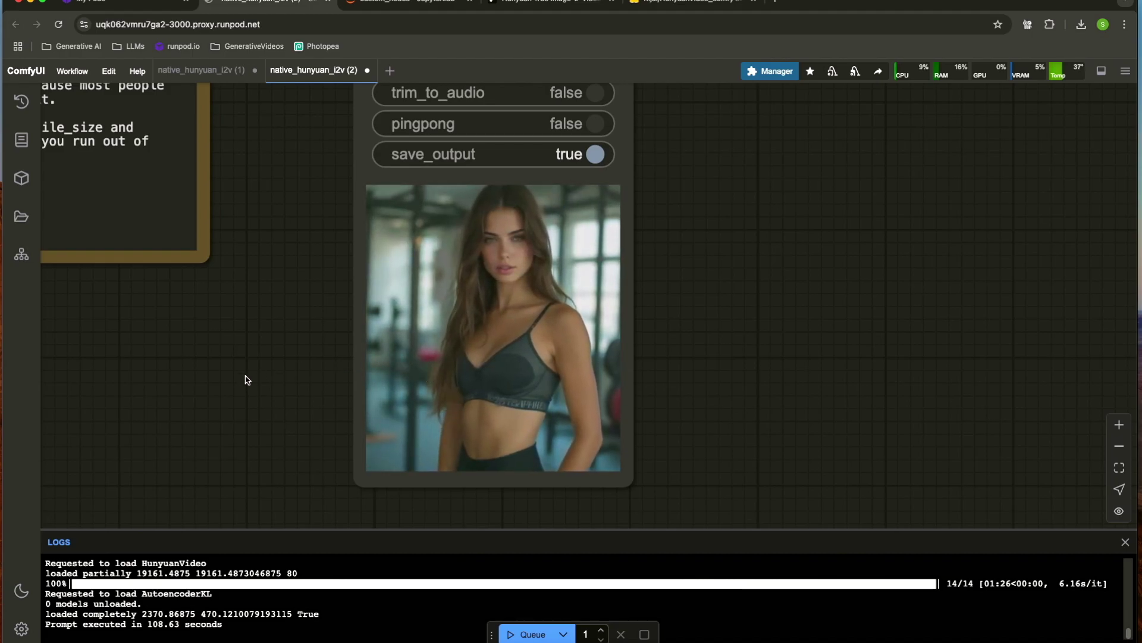
Review the whole workflow from the video output back to the diffusion model, input image and resize nodes.
scroll(179, 384, "down", 5)
left_click_drag(160, 391, 345, 395)
left_click_drag(256, 397, 561, 395)
scroll(554, 396, "down", 4)
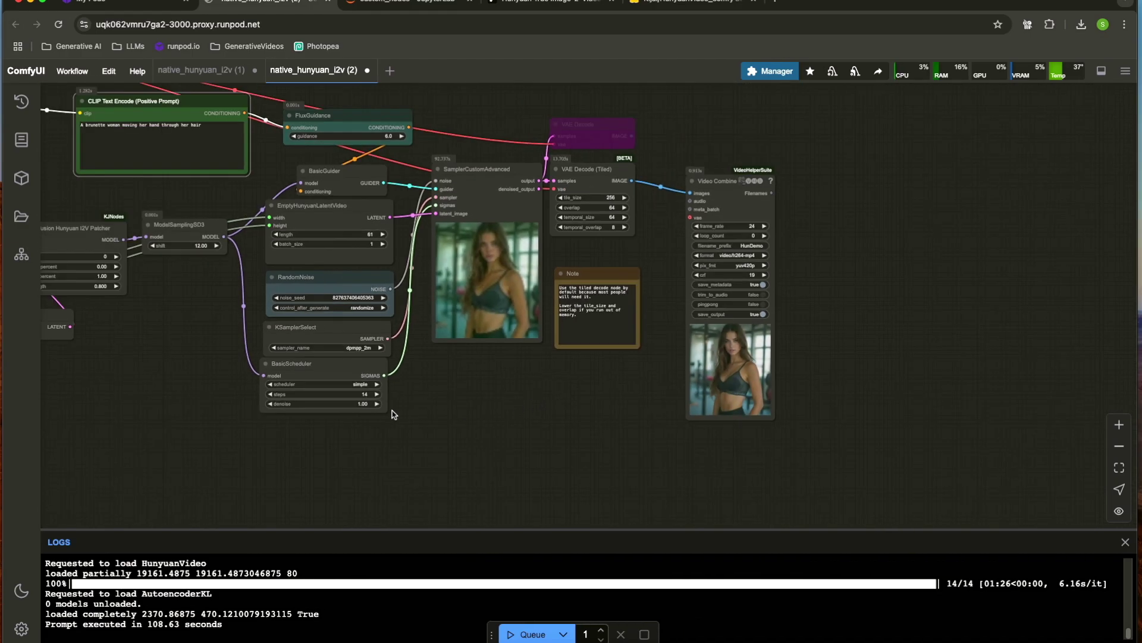
scroll(394, 407, "down", 3)
left_click_drag(256, 416, 533, 422)
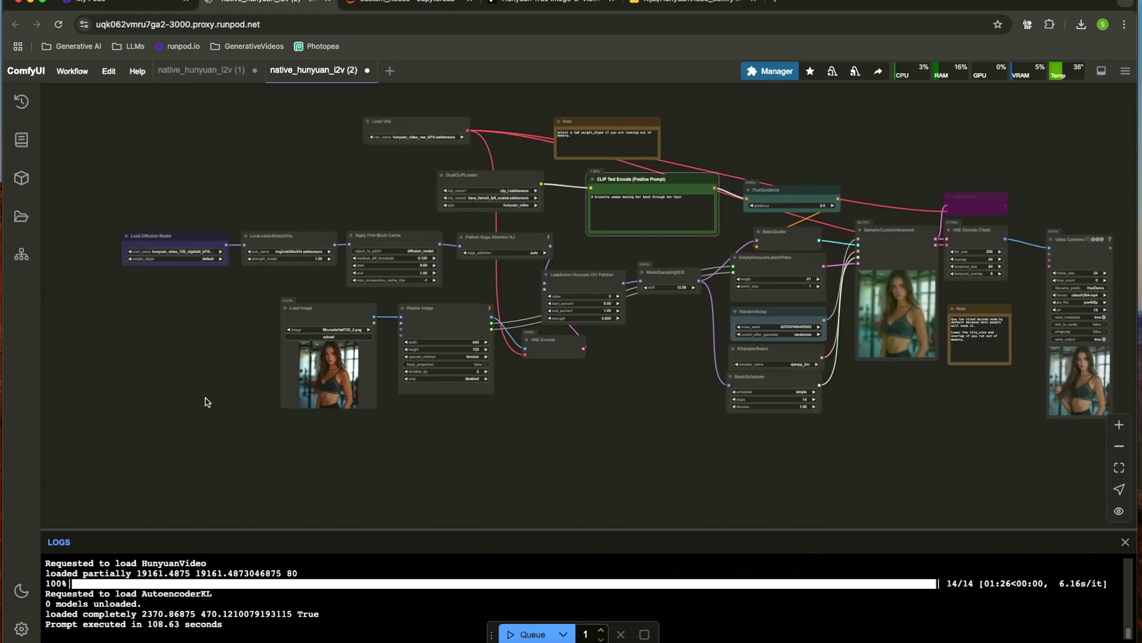
scroll(204, 309, "up", 3)
scroll(209, 327, "up", 2)
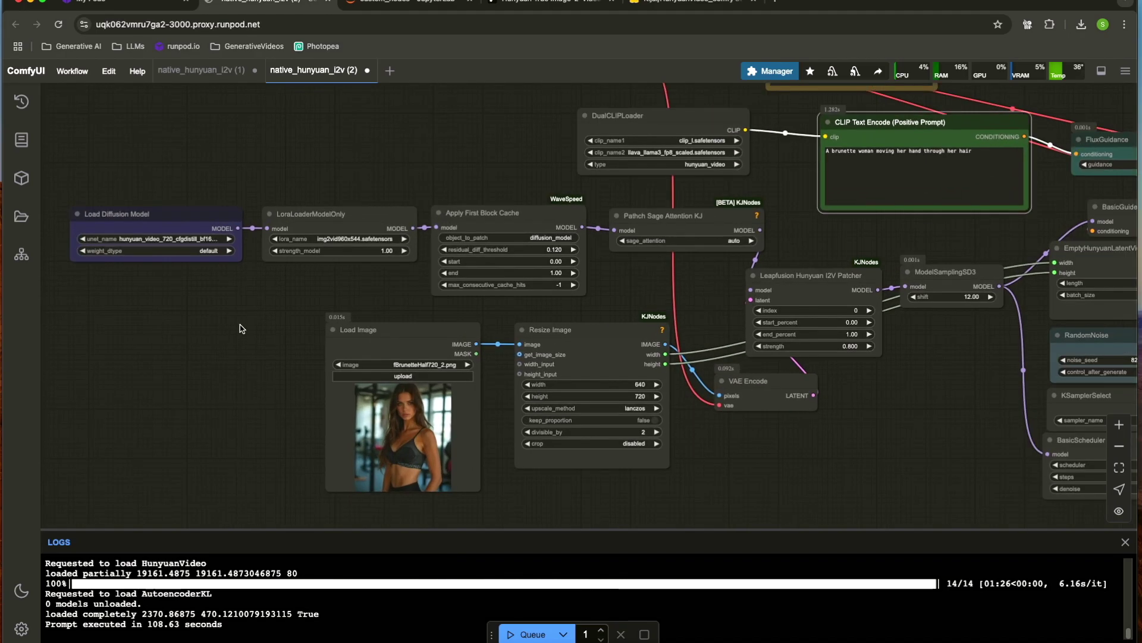
left_click_drag(238, 329, 184, 344)
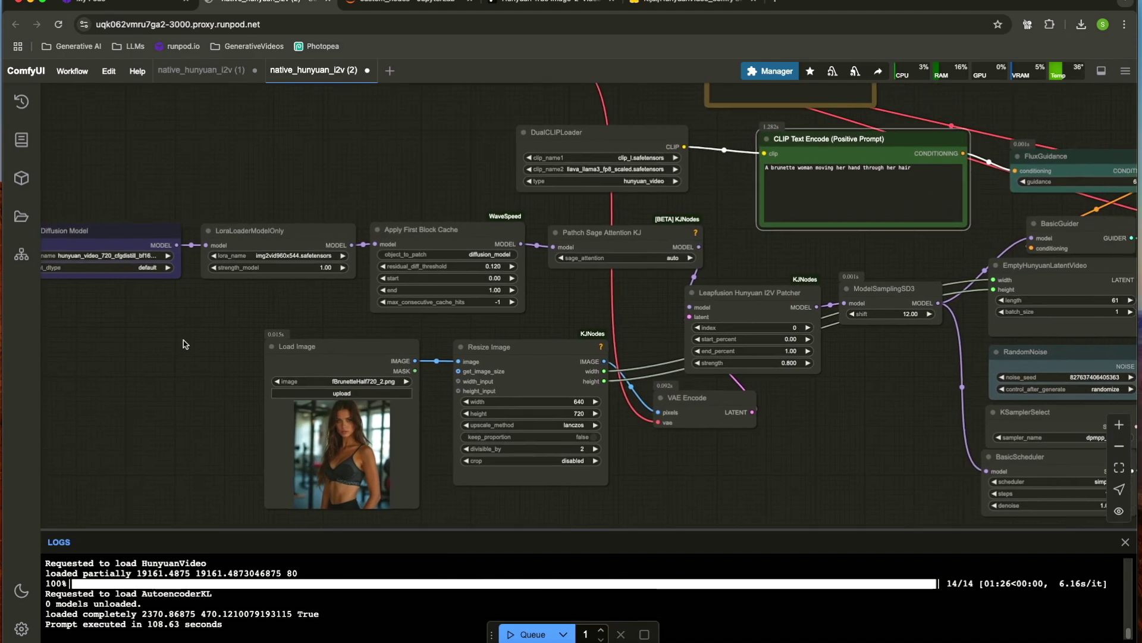
Open the native_hunyuanI2V workflow containing the Florence and Janus captioning groups and look over its captioning nodes.
left_click(540, 1)
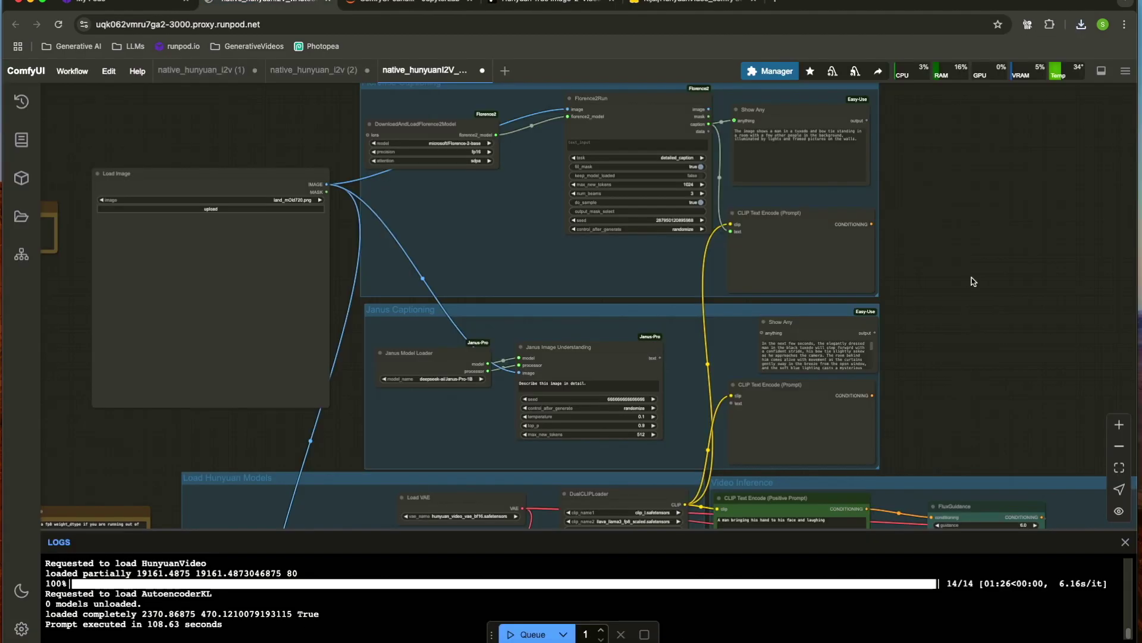
scroll(973, 281, "up", 3)
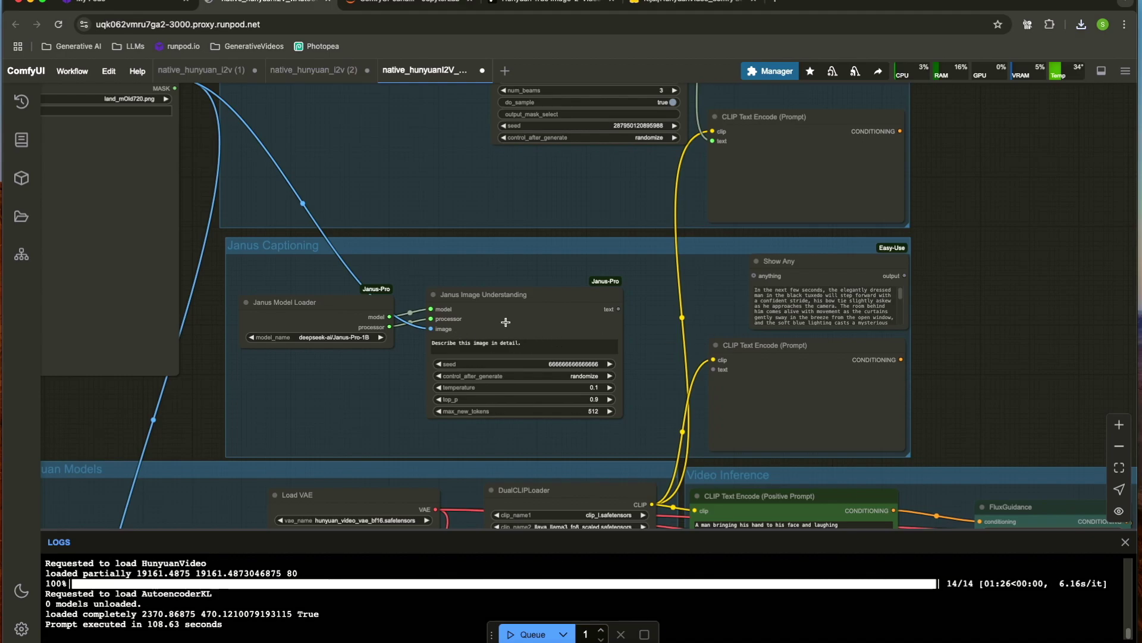
scroll(1024, 224, "down", 2)
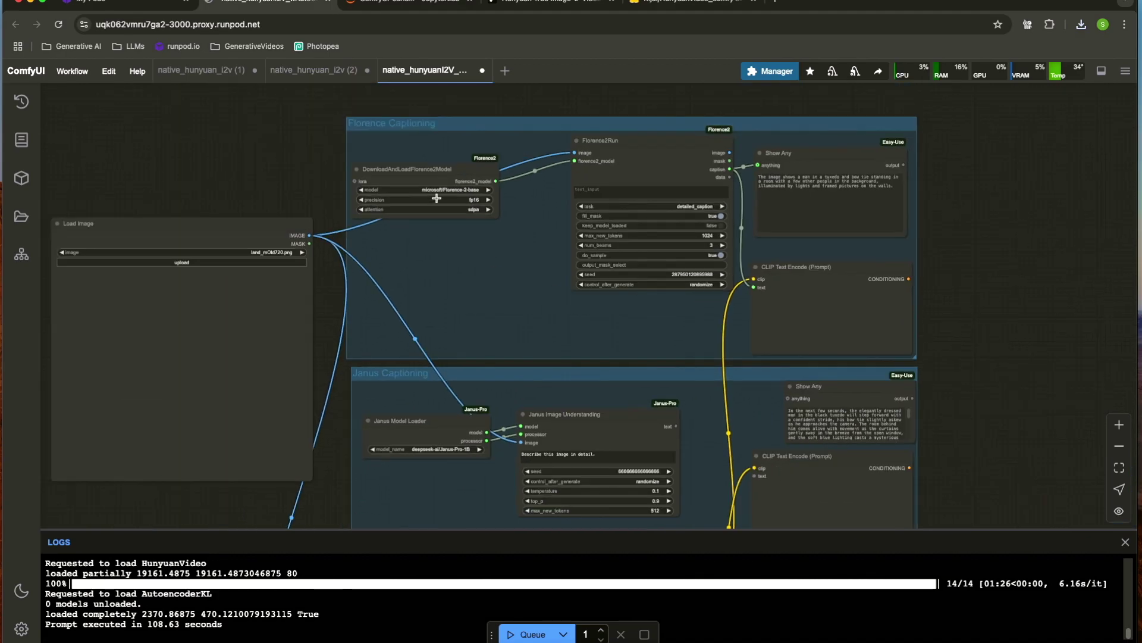
scroll(1031, 393, "down", 2)
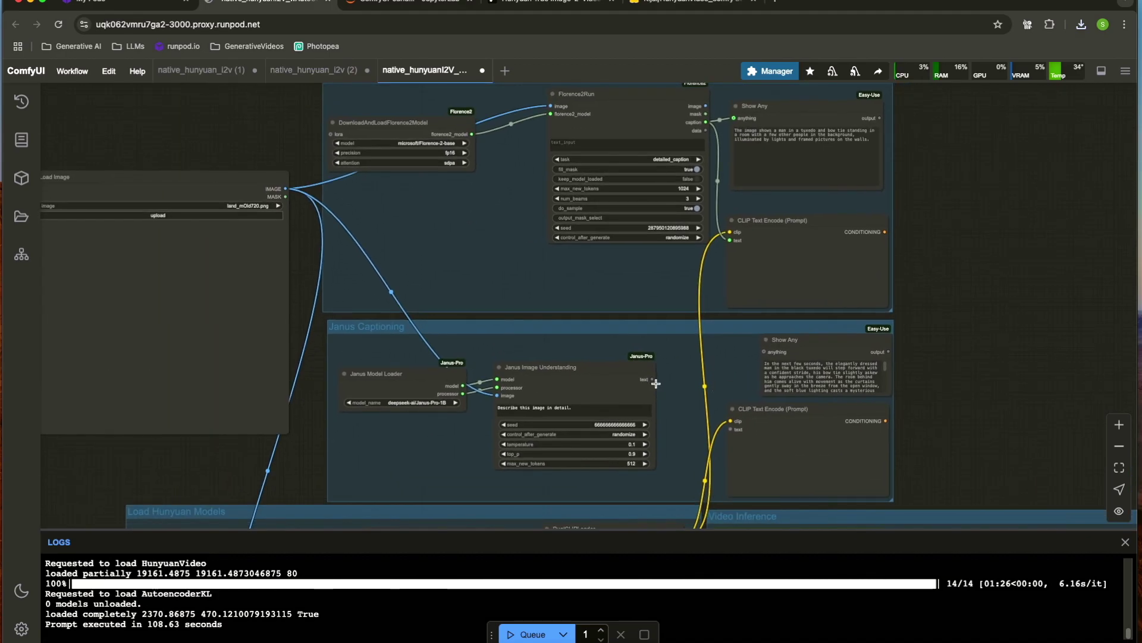
Connect the Janus Image Understanding text output to the text input of CLIP Text Encode (Prompt) and to Show Any in the Janus Captioning group.
left_click_drag(656, 383, 730, 429)
scroll(665, 265, "up", 3)
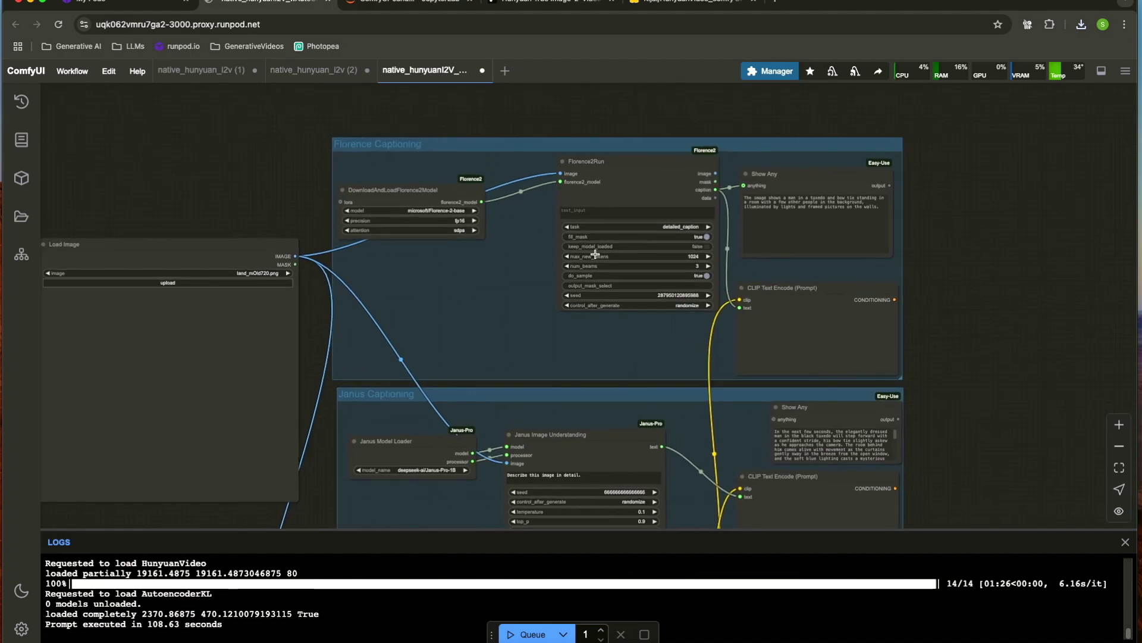
scroll(1065, 177, "down", 4)
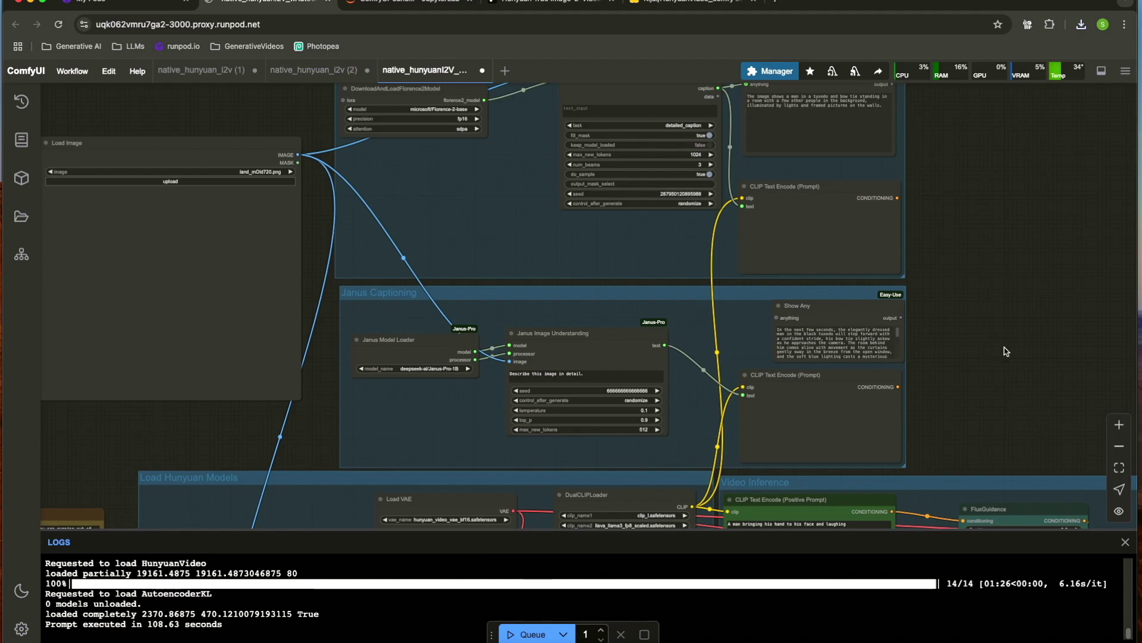
left_click_drag(1005, 351, 982, 304)
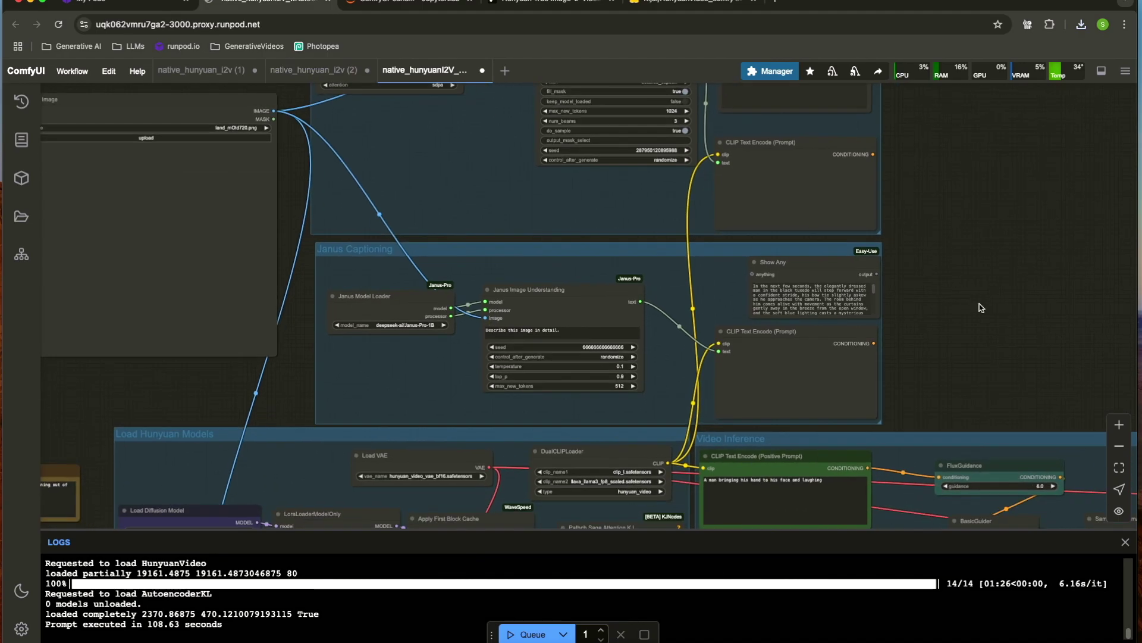
left_click_drag(979, 307, 964, 297)
left_click_drag(623, 293, 736, 267)
scroll(923, 304, "down", 3)
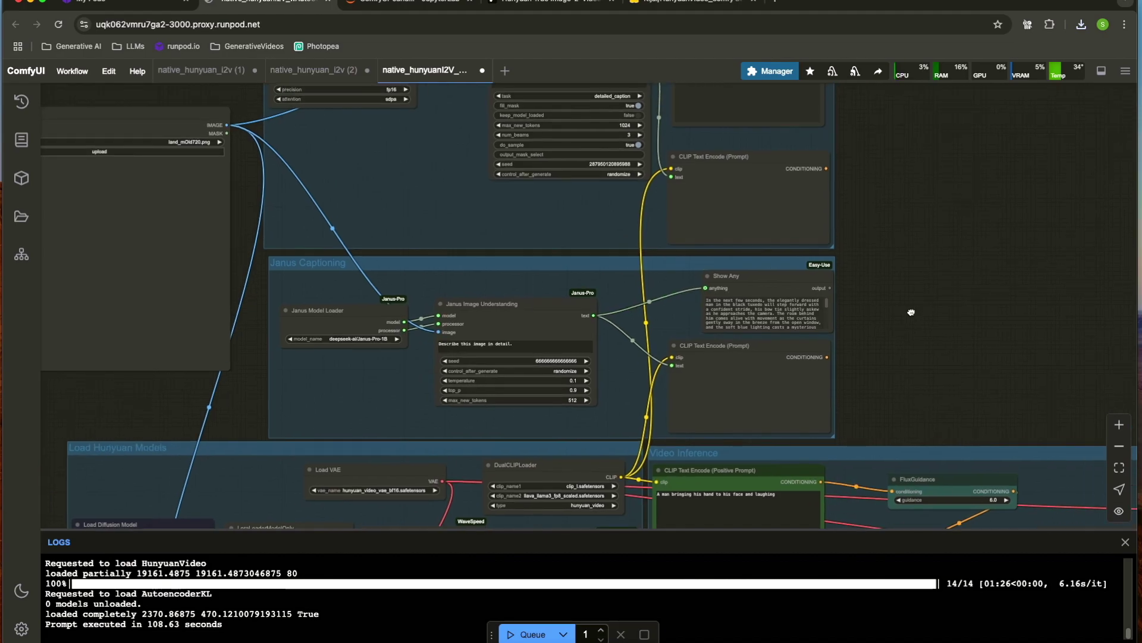
Set the Janus Image Understanding question to "This is the first frame of a video, create a prompt for the next few seconds.".
left_click_drag(934, 252, 988, 277)
left_click_drag(971, 219, 971, 303)
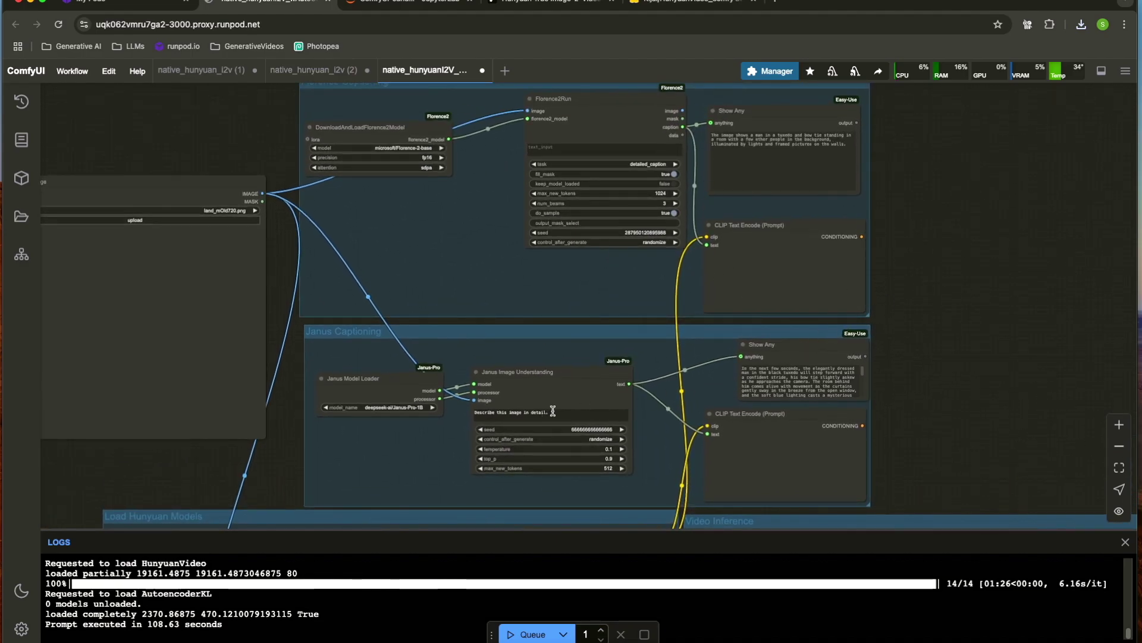
triple_click(571, 412)
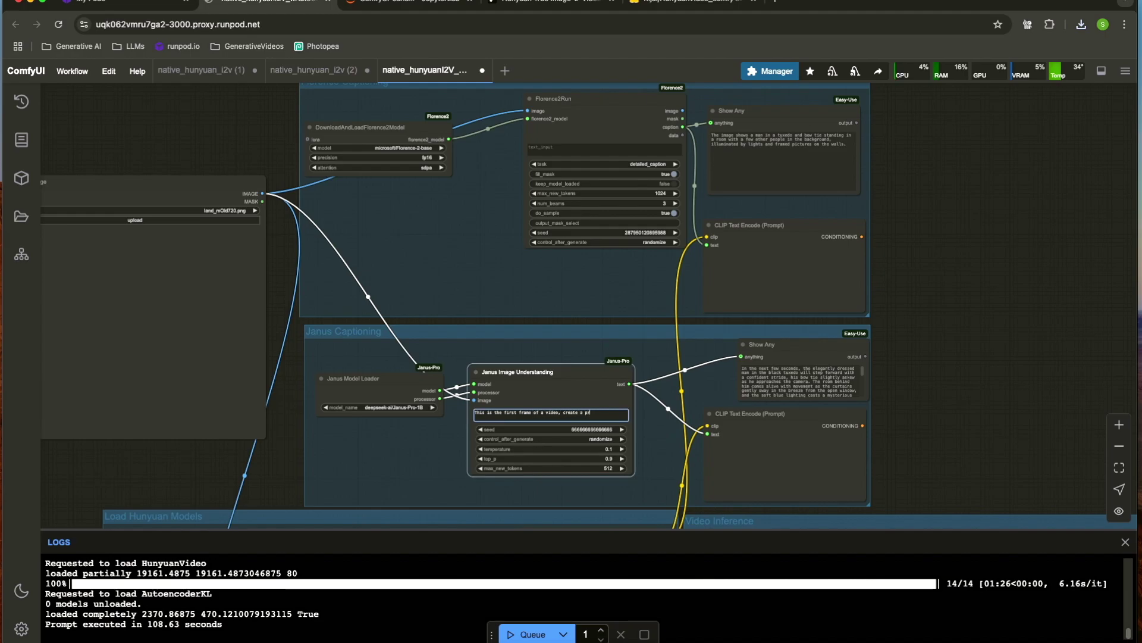
type("xt few seconds.")
scroll(490, 425, "up", 4)
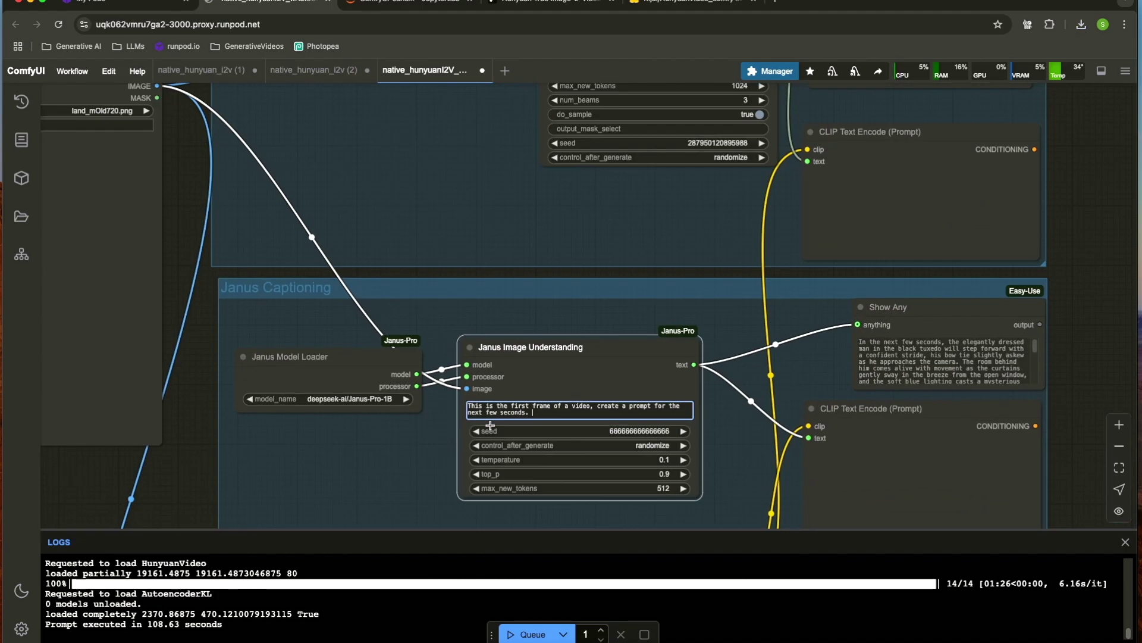
Examine the Janus caption text and its connections, and compare them with the Florence Captioning group.
scroll(517, 396, "down", 5)
scroll(740, 388, "up", 6)
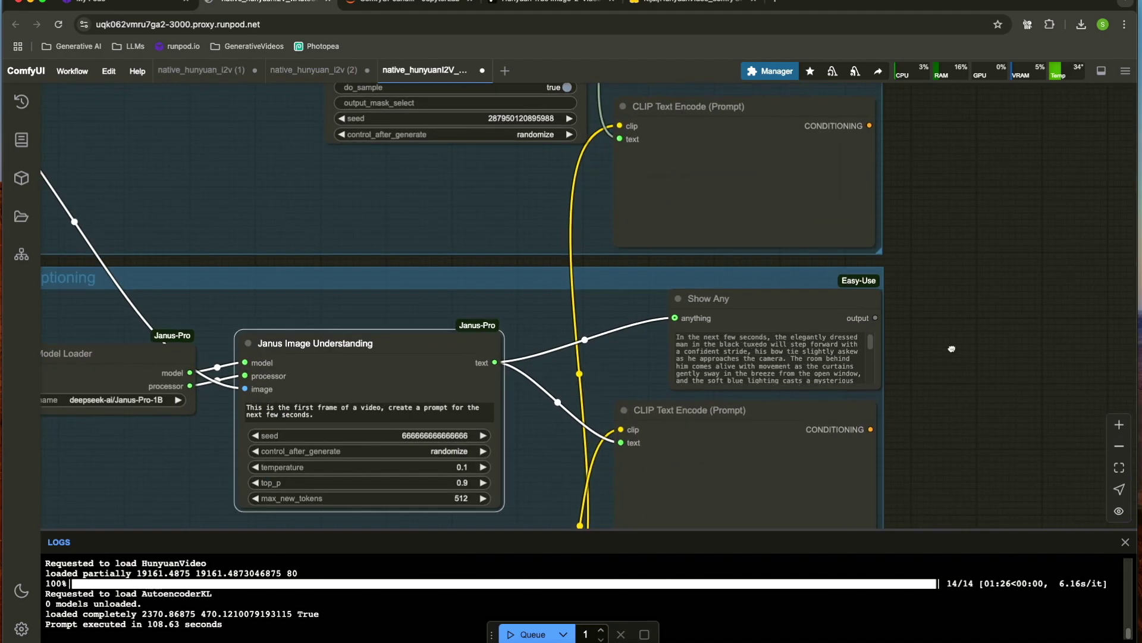
scroll(952, 349, "down", 4)
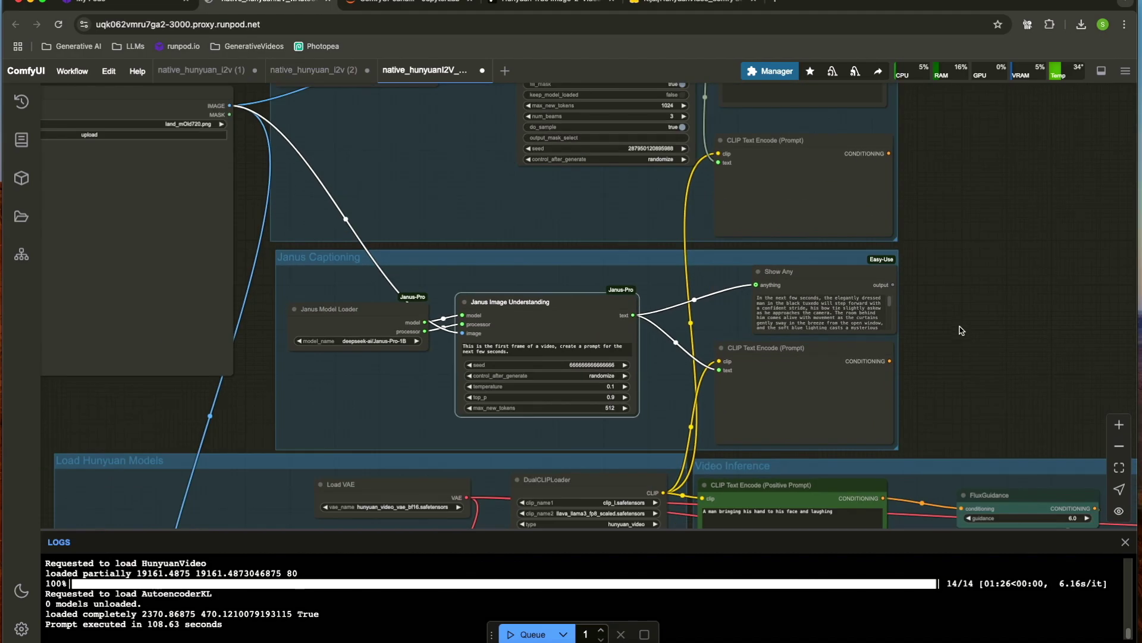
scroll(972, 330, "down", 5)
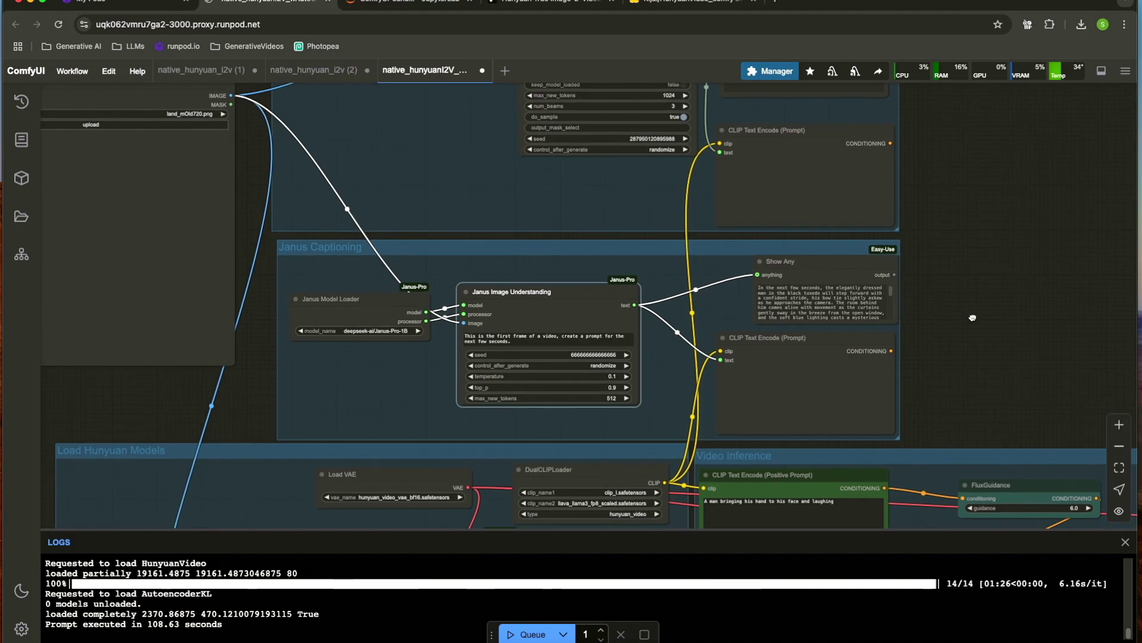
left_click_drag(942, 229, 942, 481)
scroll(854, 265, "up", 4)
scroll(942, 480, "down", 2)
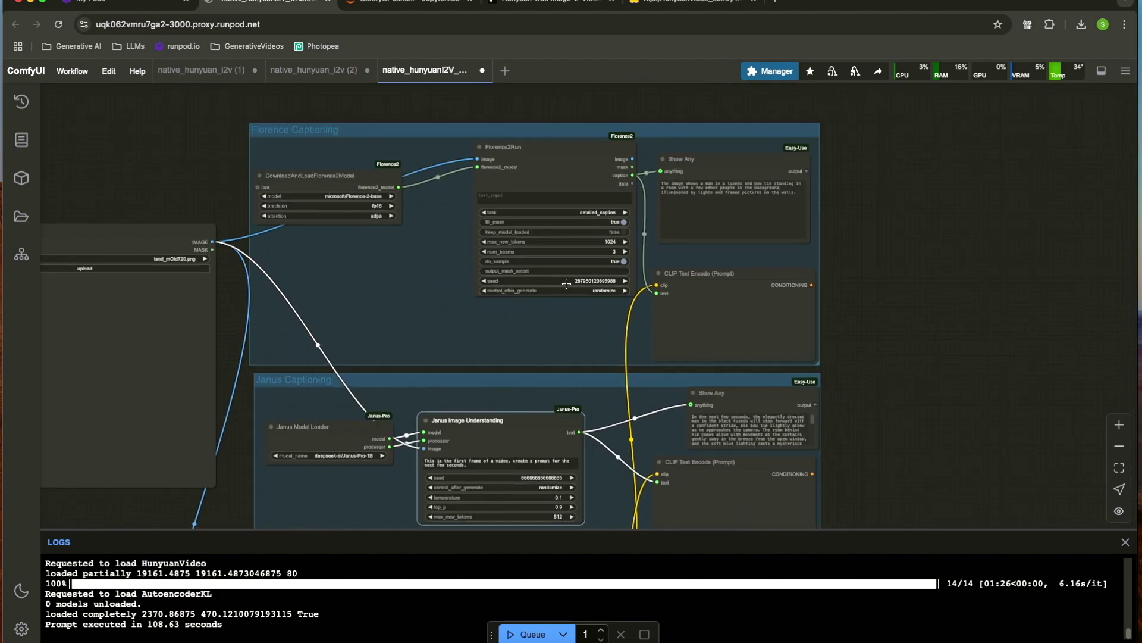
Review the positive prompt text in the Video Inference group and its place relative to the Janus caption output.
left_click_drag(936, 405, 749, 216)
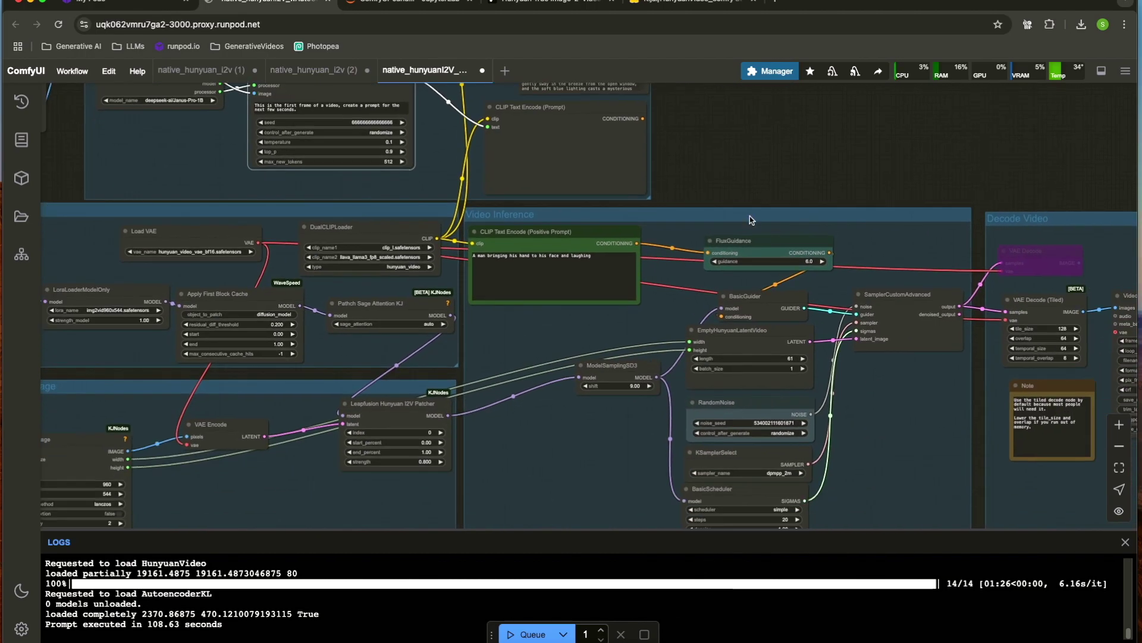
scroll(438, 290, "up", 3)
triple_click(533, 282)
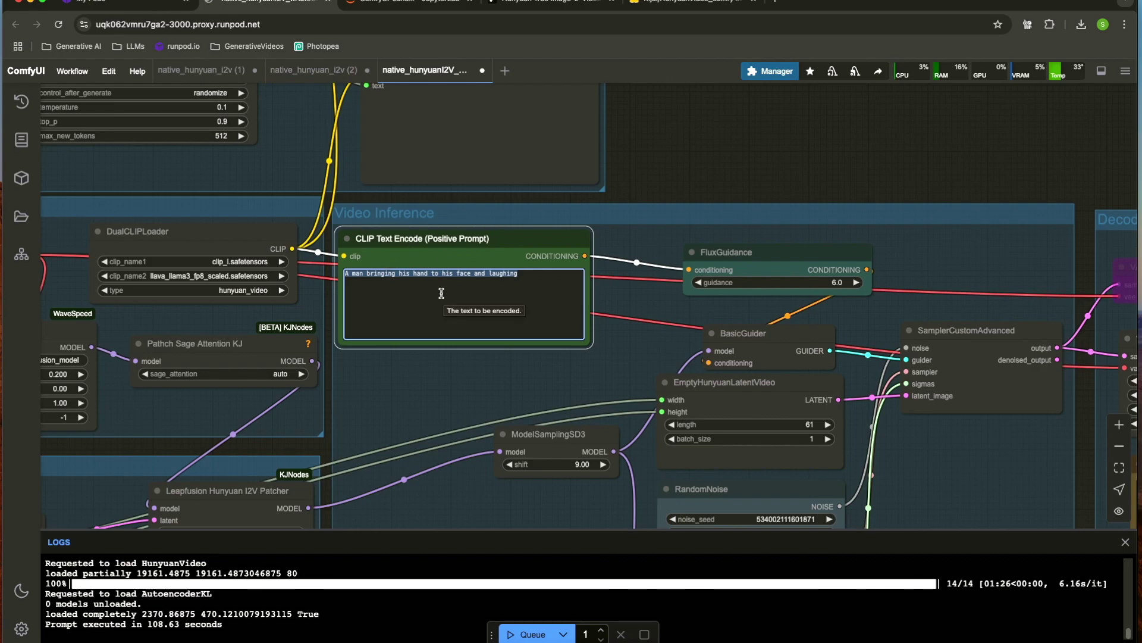
scroll(603, 252, "down", 6)
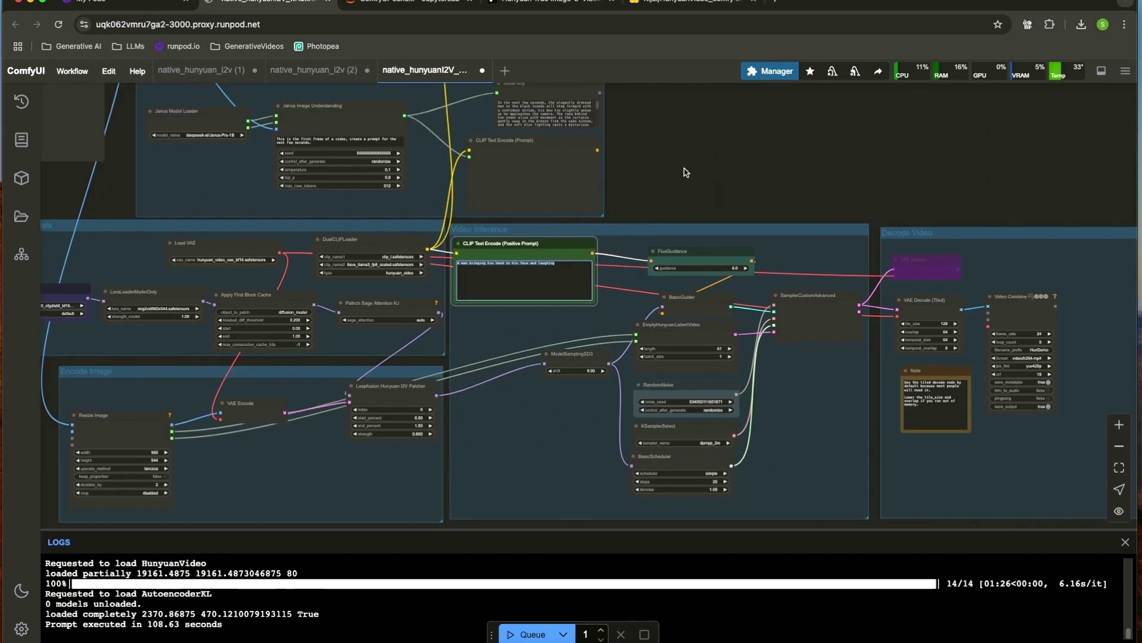
scroll(711, 191, "up", 3)
scroll(711, 191, "left", 3)
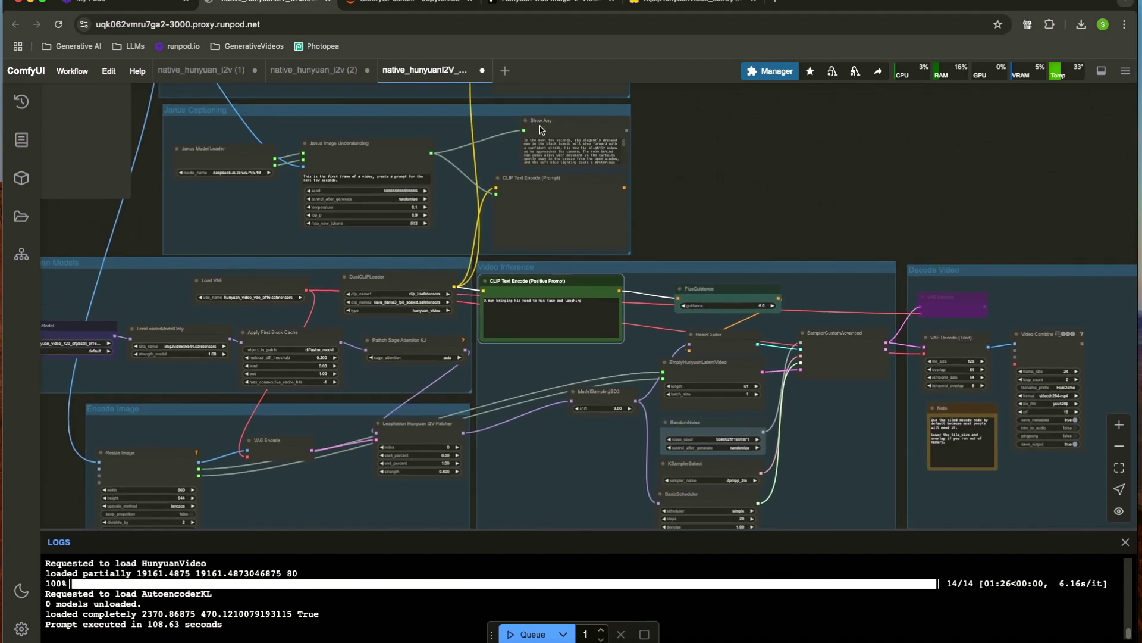
Download wrapper_hunyuanI2V.json from the Patreon post's attachments and load it as a workflow in ComfyUI.
left_click(515, 4)
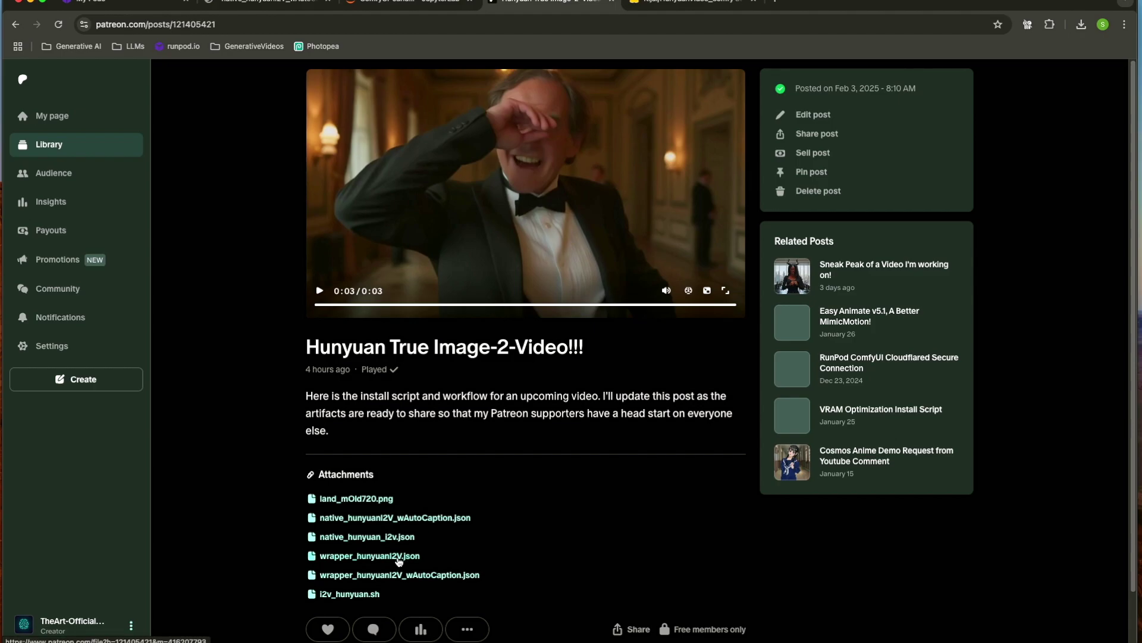
left_click(374, 557)
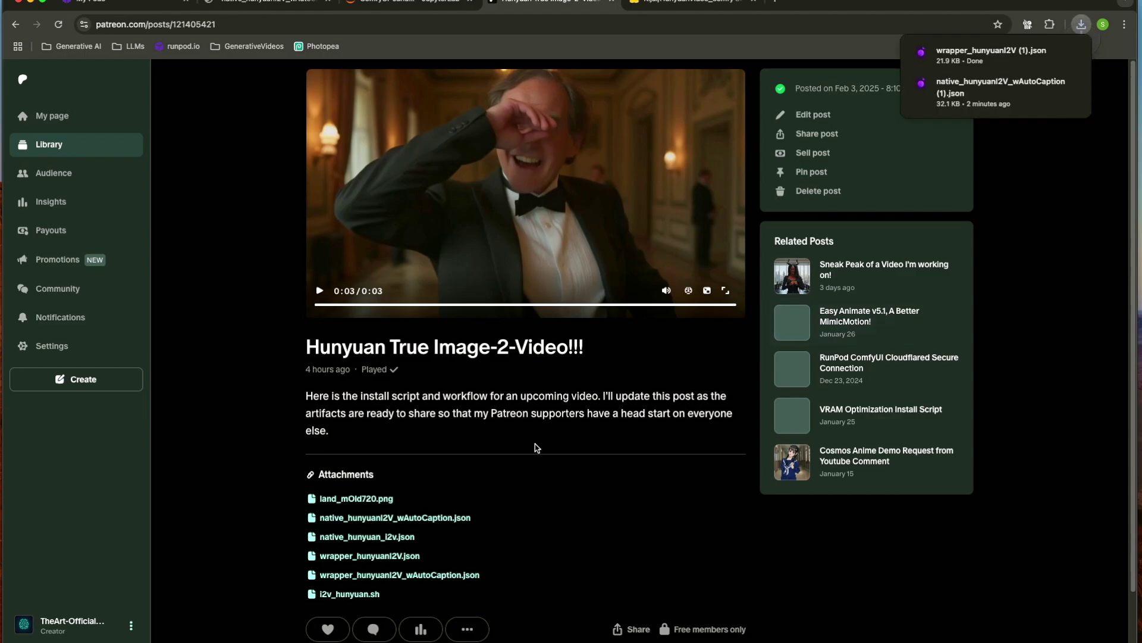
left_click(286, 2)
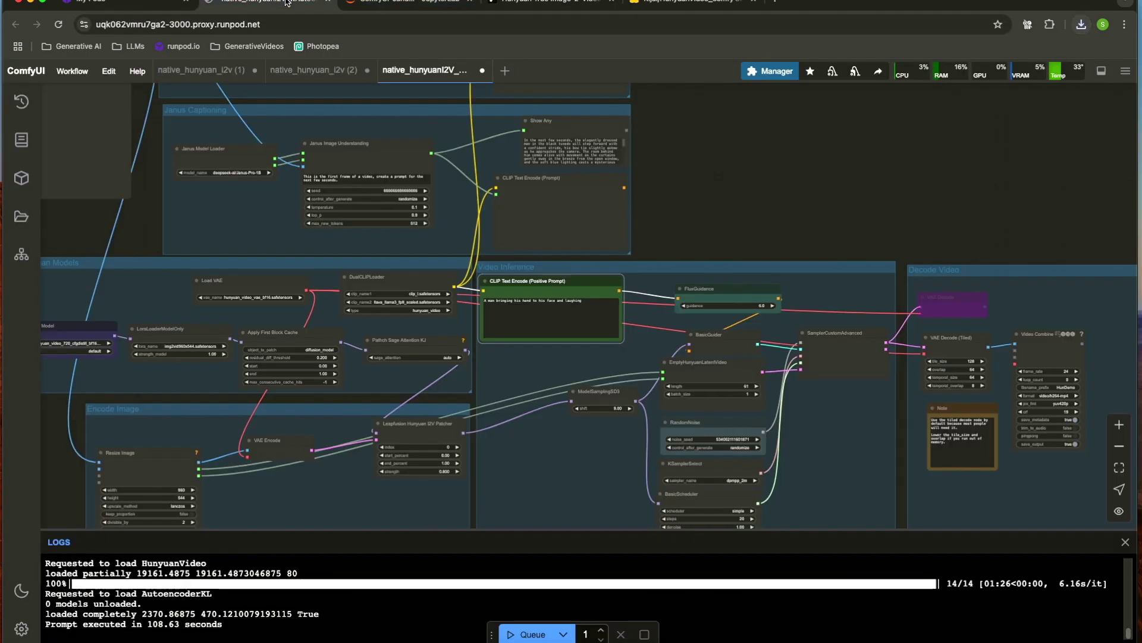
left_click(1081, 24)
left_click_drag(1024, 76, 564, 186)
Look over the wrapper workflow from the model loader, text encode and sampler nodes to Video Combine, Load Image and the prompt string nodes.
scroll(463, 295, "up", 3)
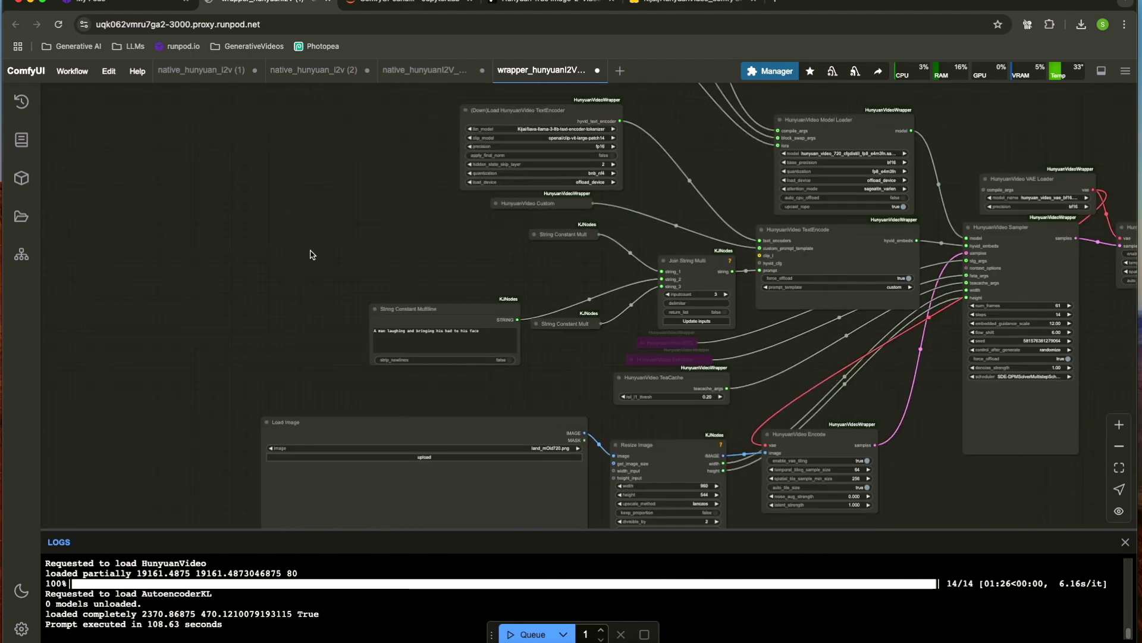
scroll(315, 249, "right", 5)
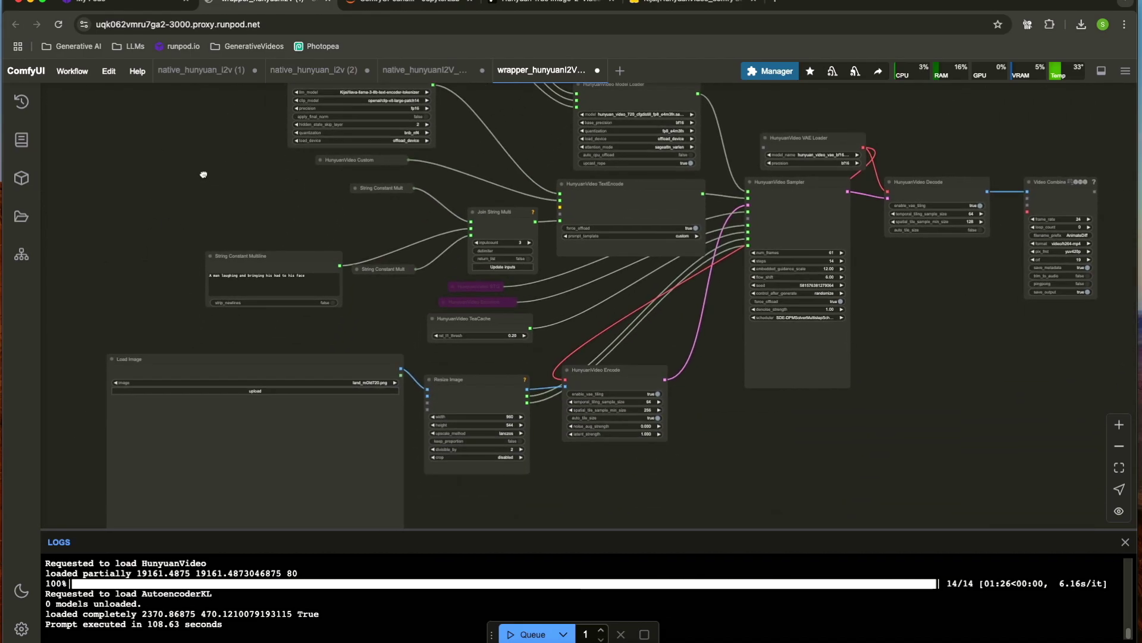
scroll(230, 157, "up", 1)
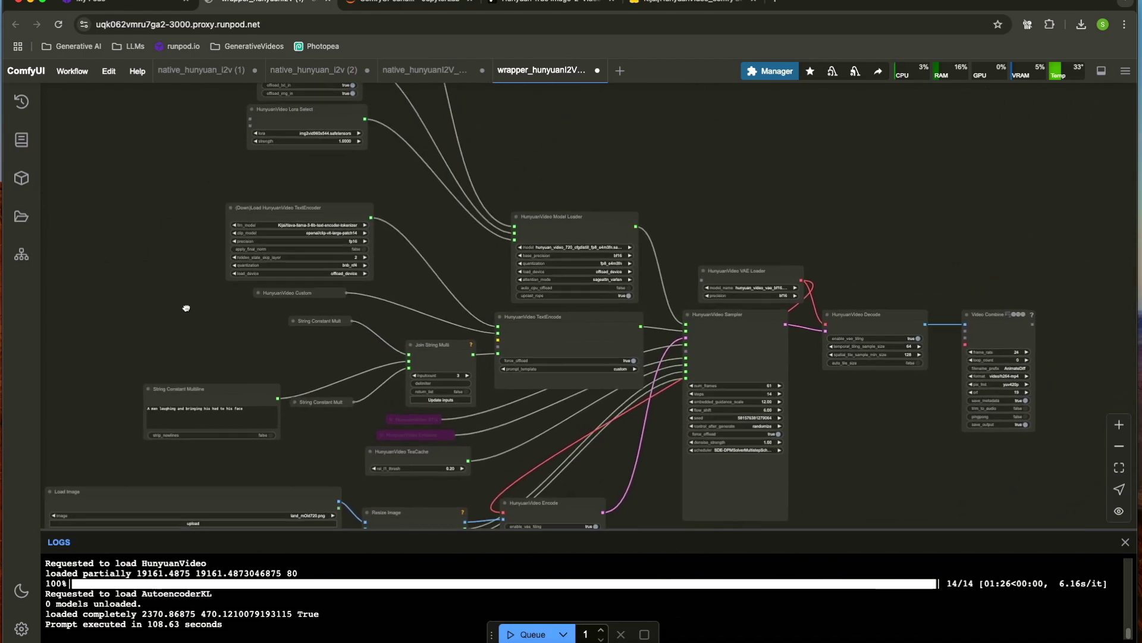
scroll(247, 250, "up", 5)
scroll(248, 250, "right", 3)
scroll(610, 212, "right", 6)
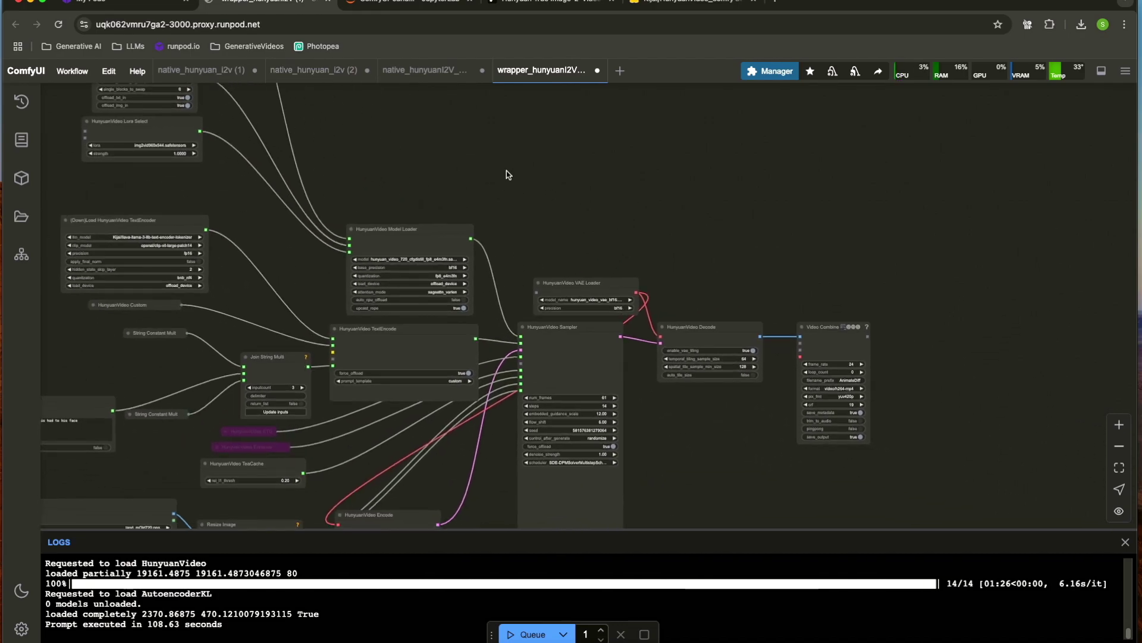
scroll(493, 167, "up", 3)
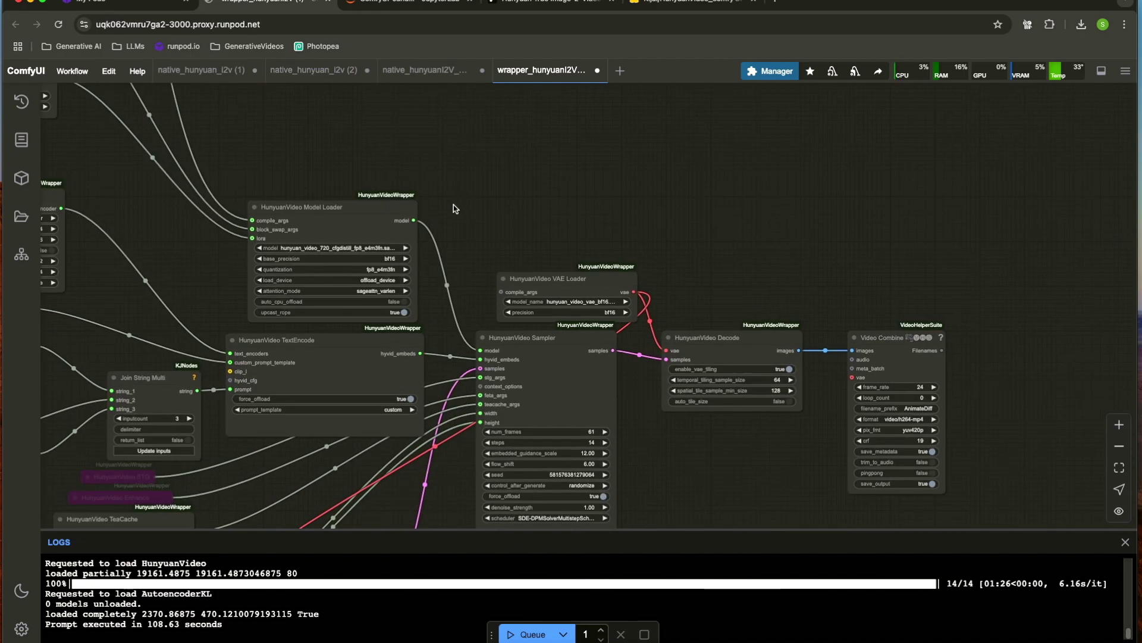
scroll(516, 222, "down", 6)
scroll(516, 223, "left", 15)
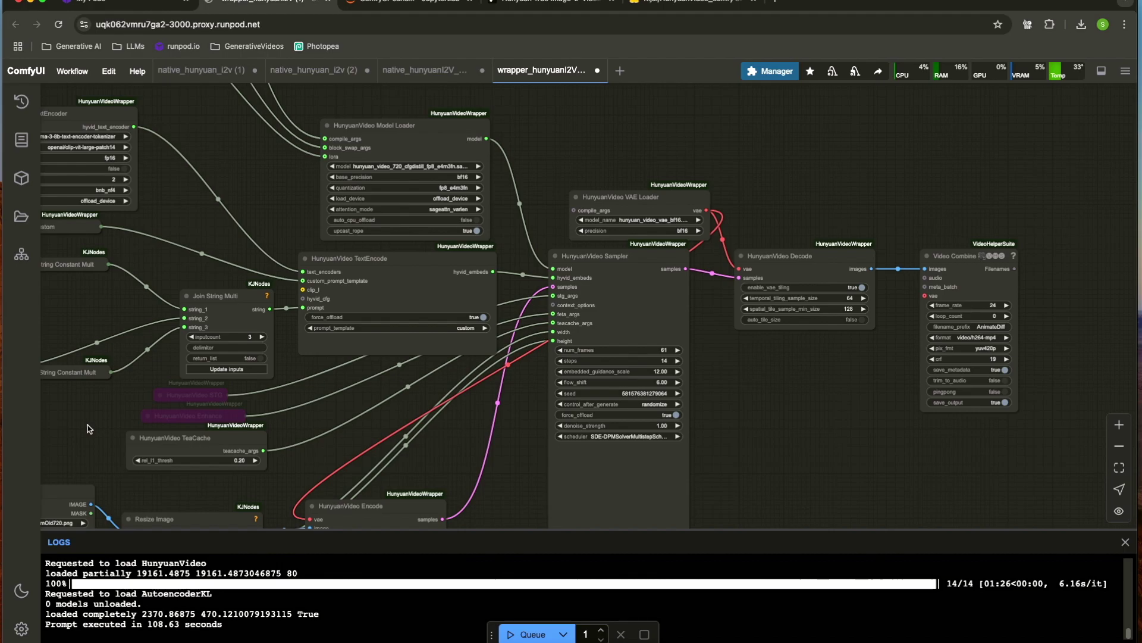
scroll(459, 355, "left", 8)
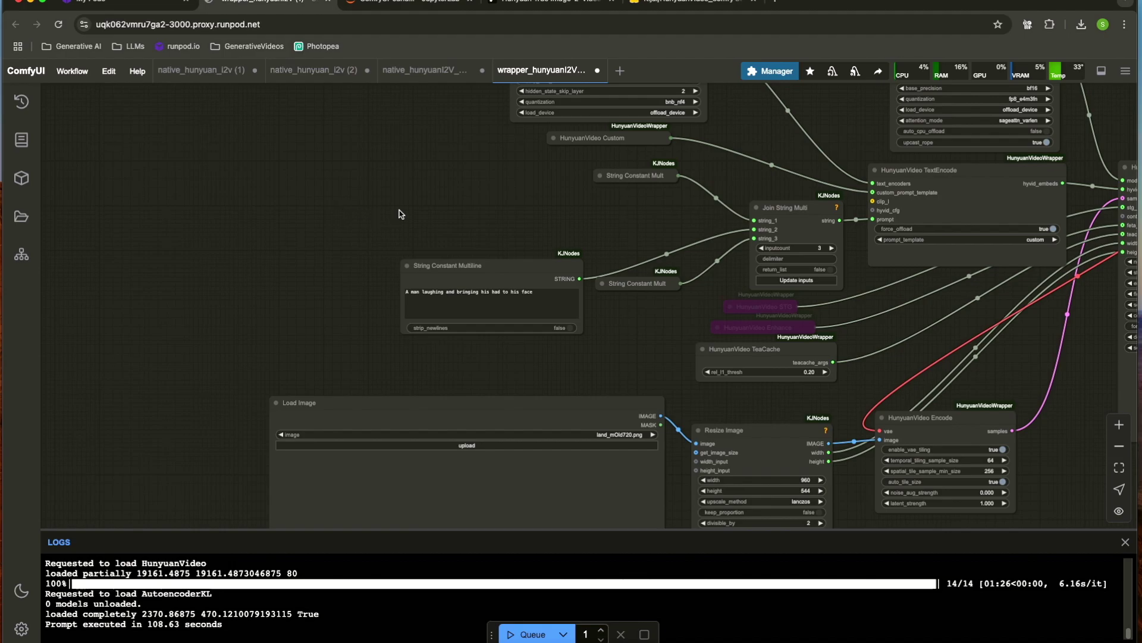
scroll(431, 210, "right", 5)
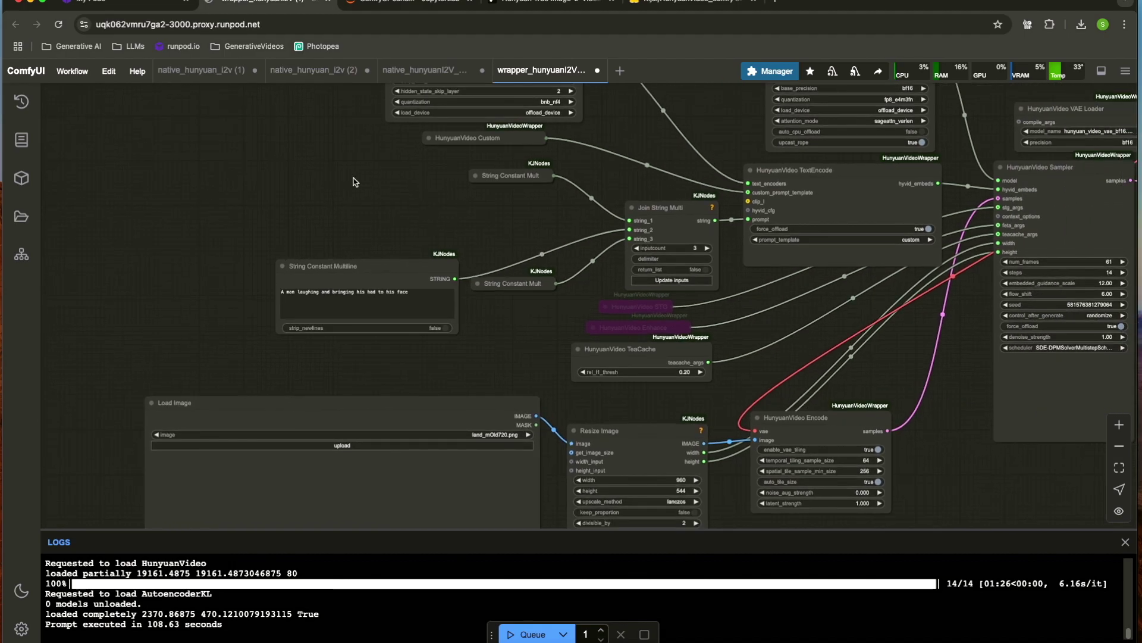
Move the String Constant Multiline prompt node up so it sits between the two collapsed String Constant Multi nodes.
left_click_drag(354, 181, 368, 240)
left_click_drag(389, 327, 397, 263)
left_click_drag(358, 388, 307, 342)
scroll(307, 342, "down", 1)
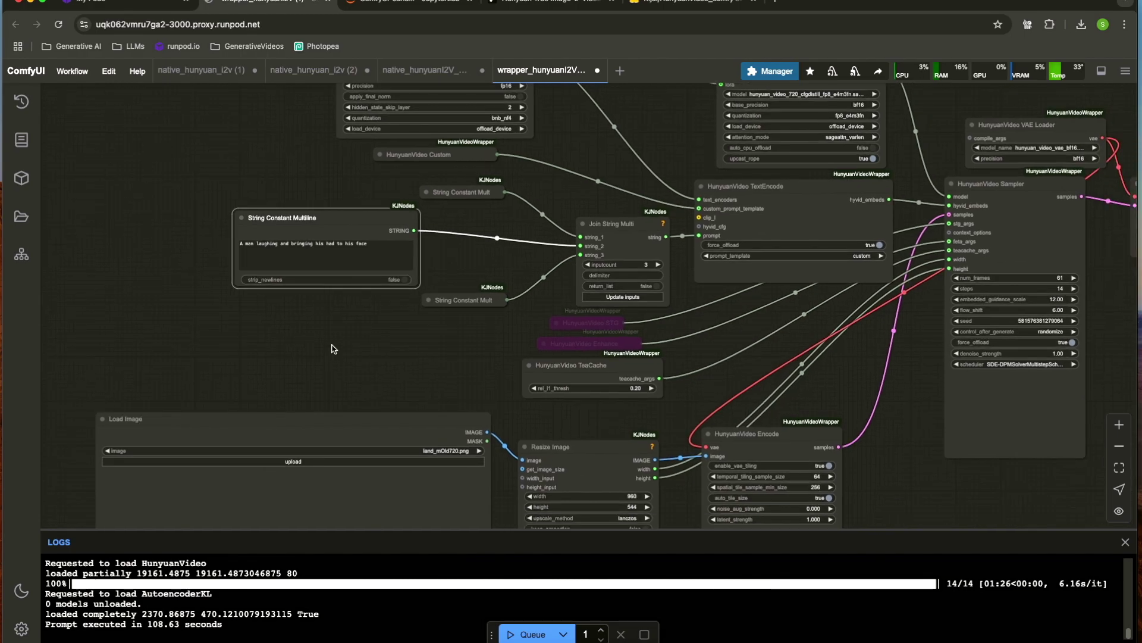
scroll(334, 349, "down", 1)
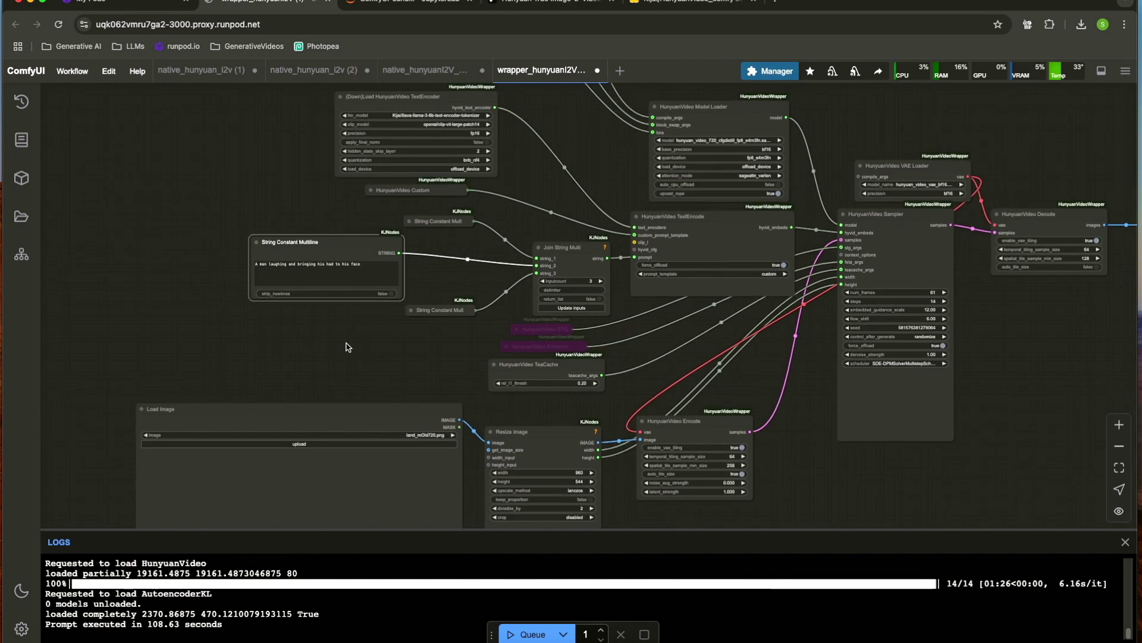
Examine the HunyuanVideo BlockSwap and Lora Select nodes and their connections to the HunyuanVideo Model Loader.
scroll(349, 346, "up", 4)
scroll(212, 288, "up", 4)
scroll(213, 289, "right", 5)
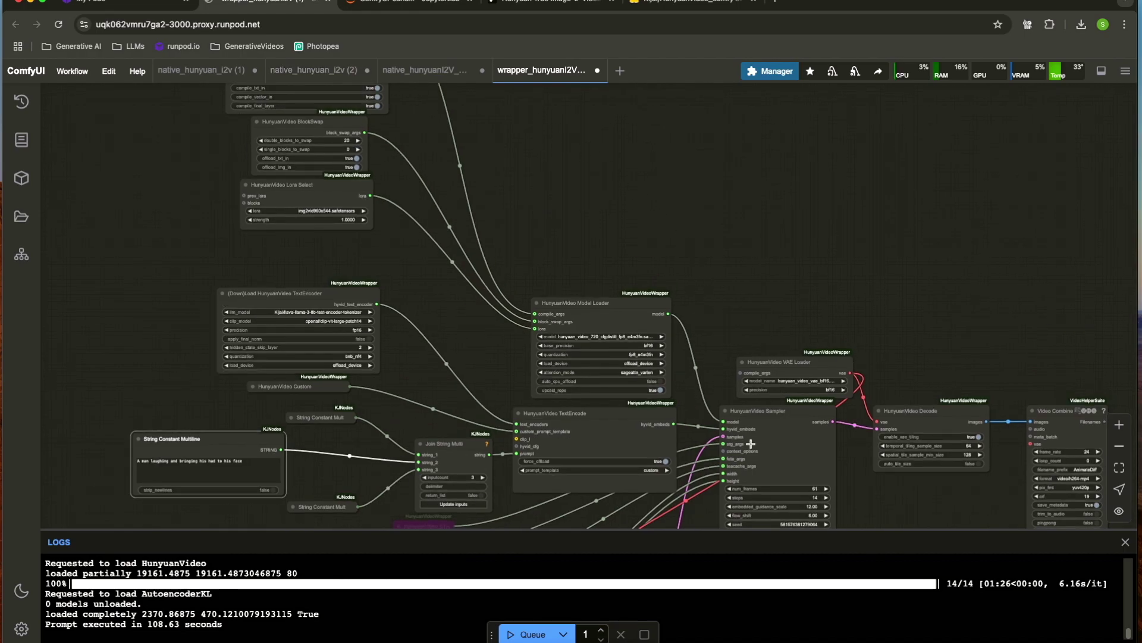
scroll(86, 259, "up", 4)
scroll(86, 259, "left", 4)
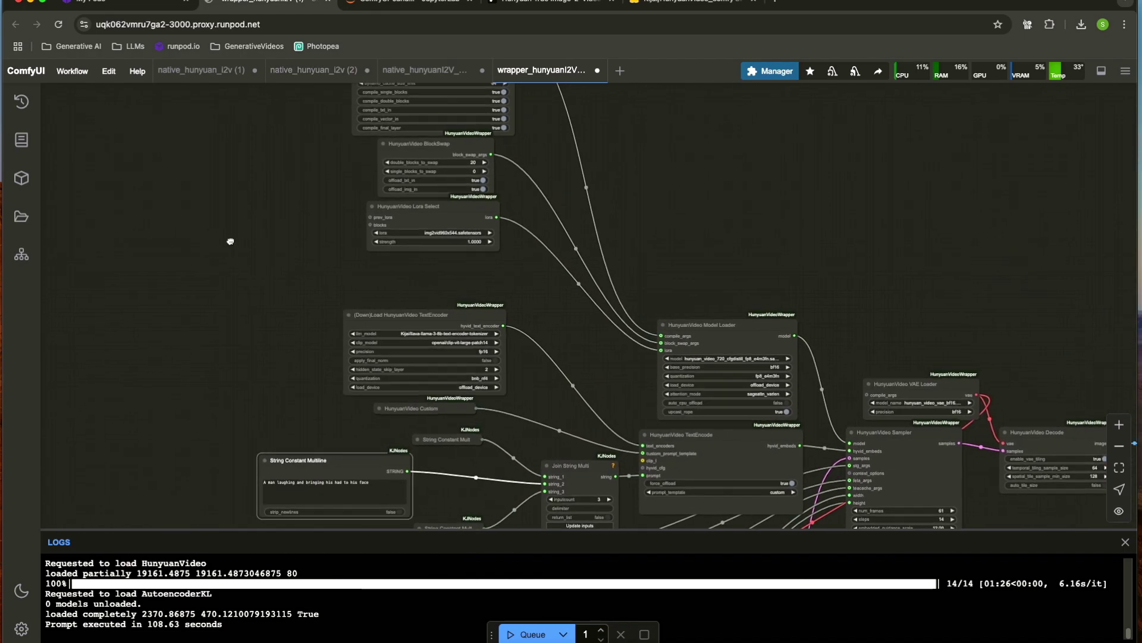
scroll(204, 278, "up", 5)
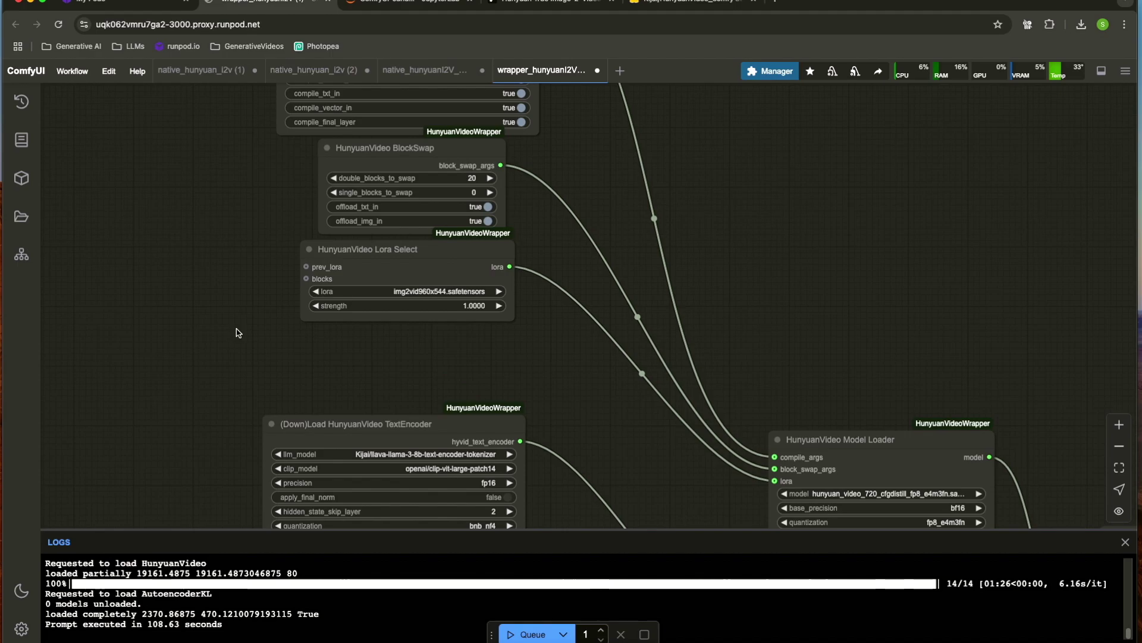
scroll(105, 322, "down", 2)
Review the HunyuanVideo Model Loader settings and the available attention_mode options.
left_click_drag(396, 374, 242, 228)
scroll(310, 305, "up", 5)
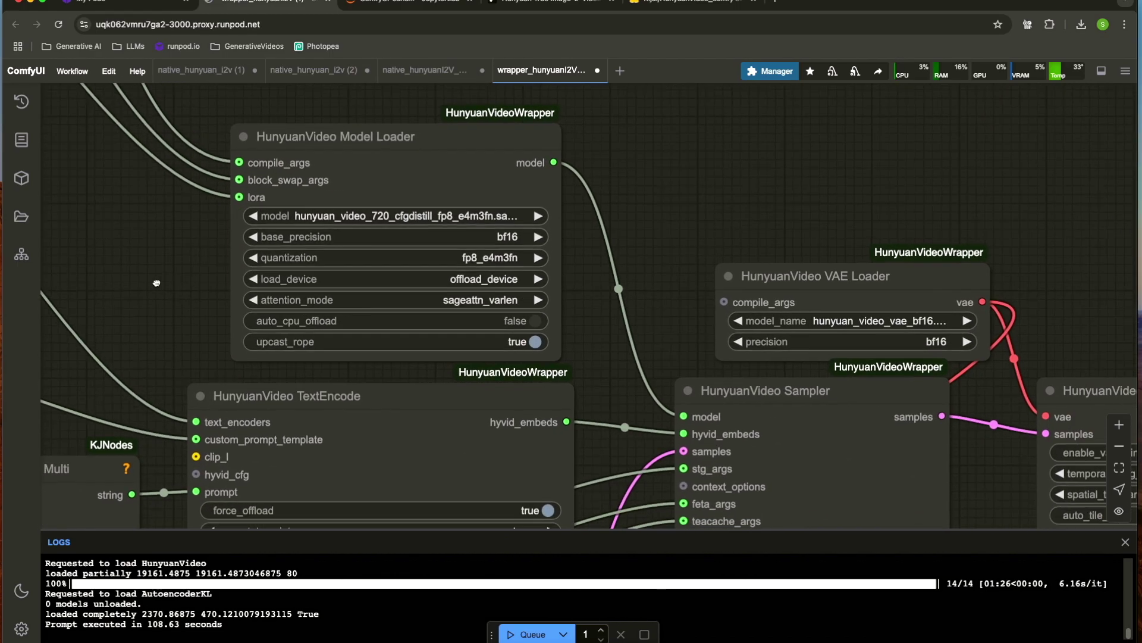
left_click(390, 288)
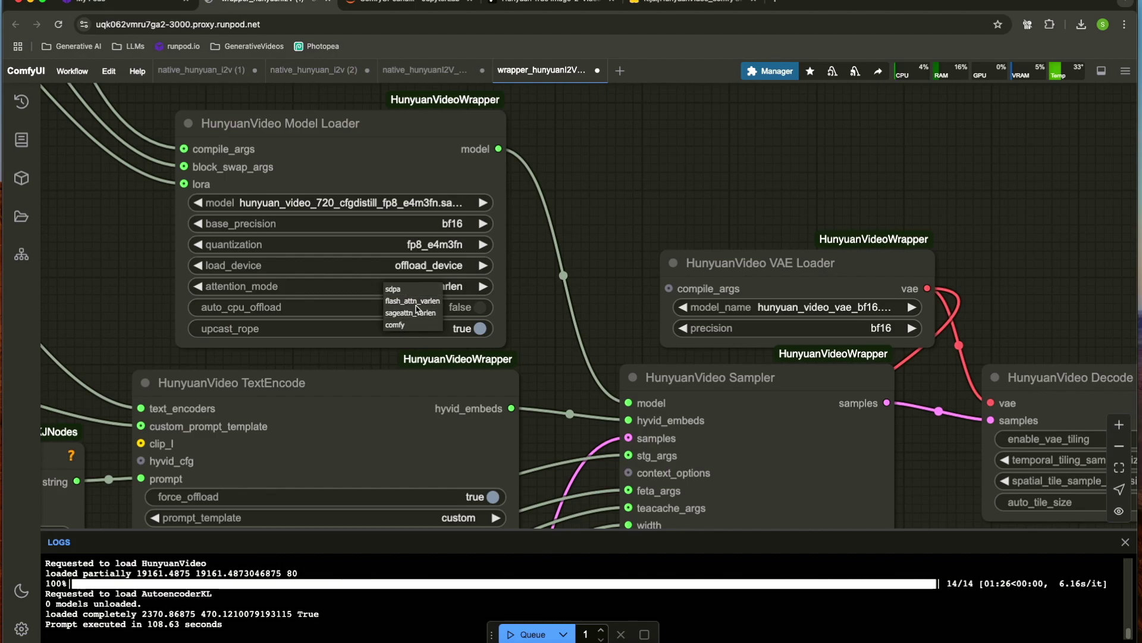
left_click(522, 271)
scroll(535, 286, "down", 10)
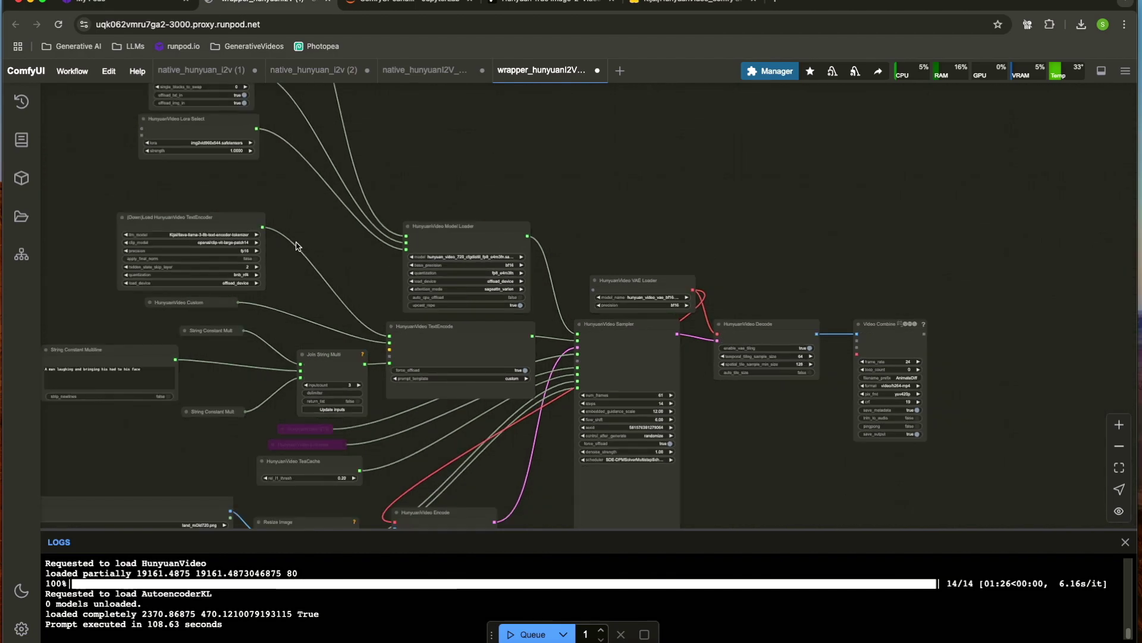
scroll(518, 333, "up", 7)
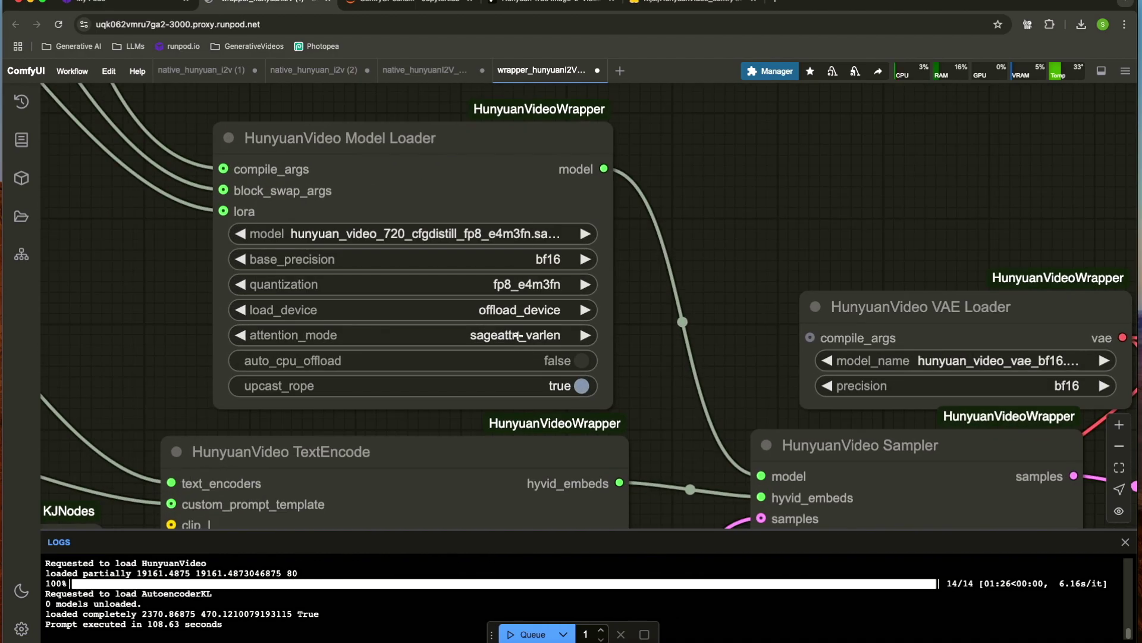
Select img2vid960x544.safetensors as the LoRA in the HunyuanVideo Lora Select node.
scroll(517, 332, "down", 7)
scroll(285, 235, "up", 3)
left_click_drag(383, 301, 498, 432)
scroll(243, 349, "up", 6)
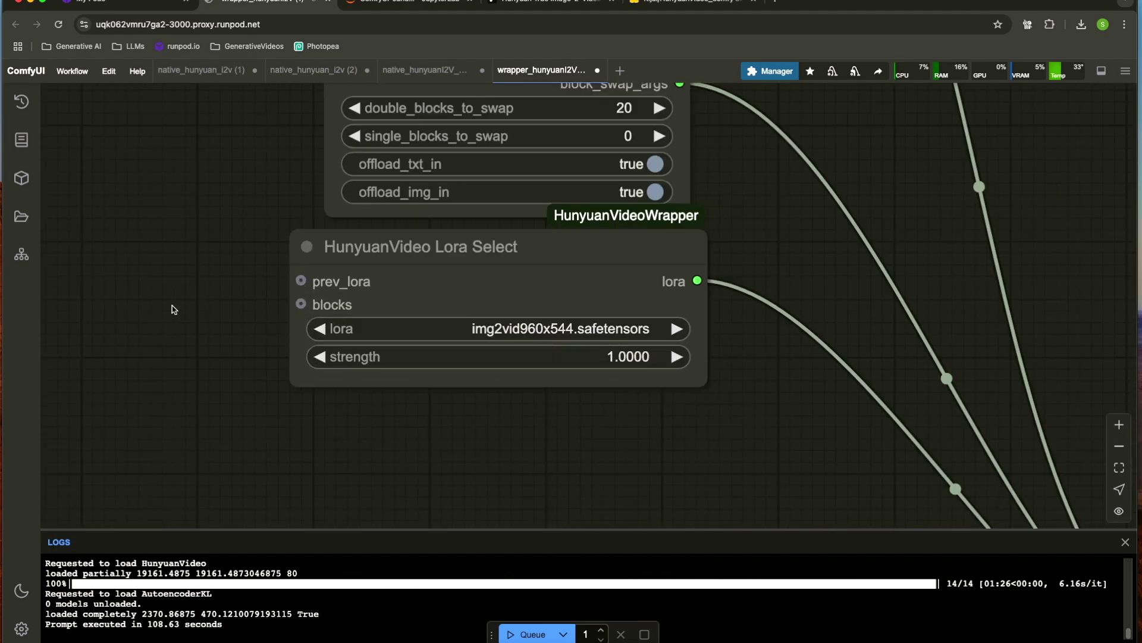
scroll(139, 300, "right", 2)
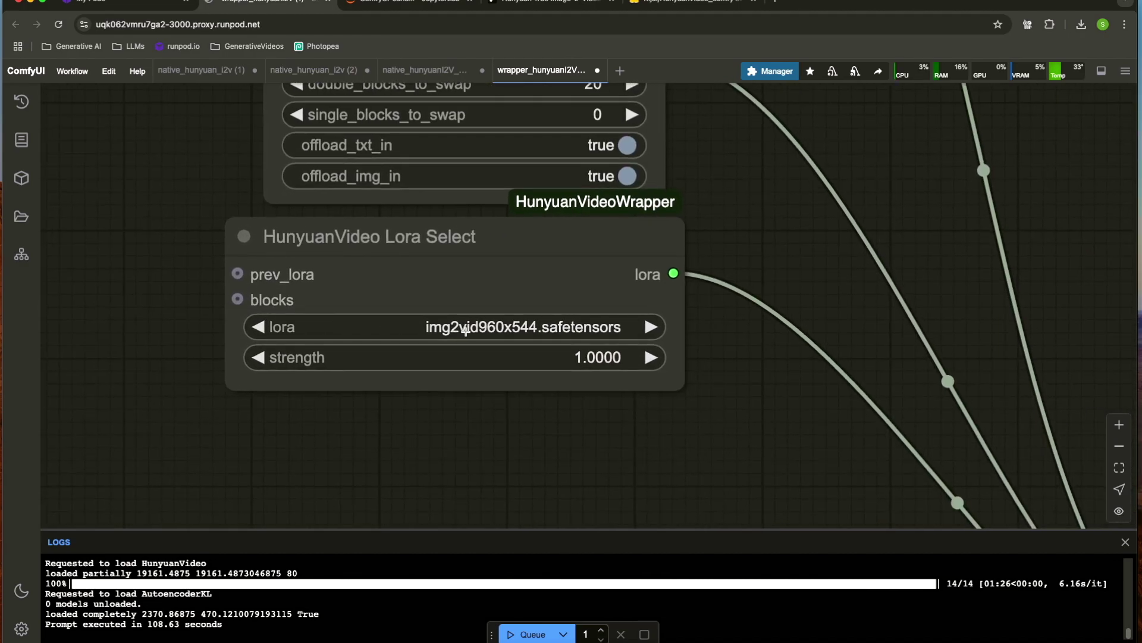
left_click(561, 326)
left_click(529, 334)
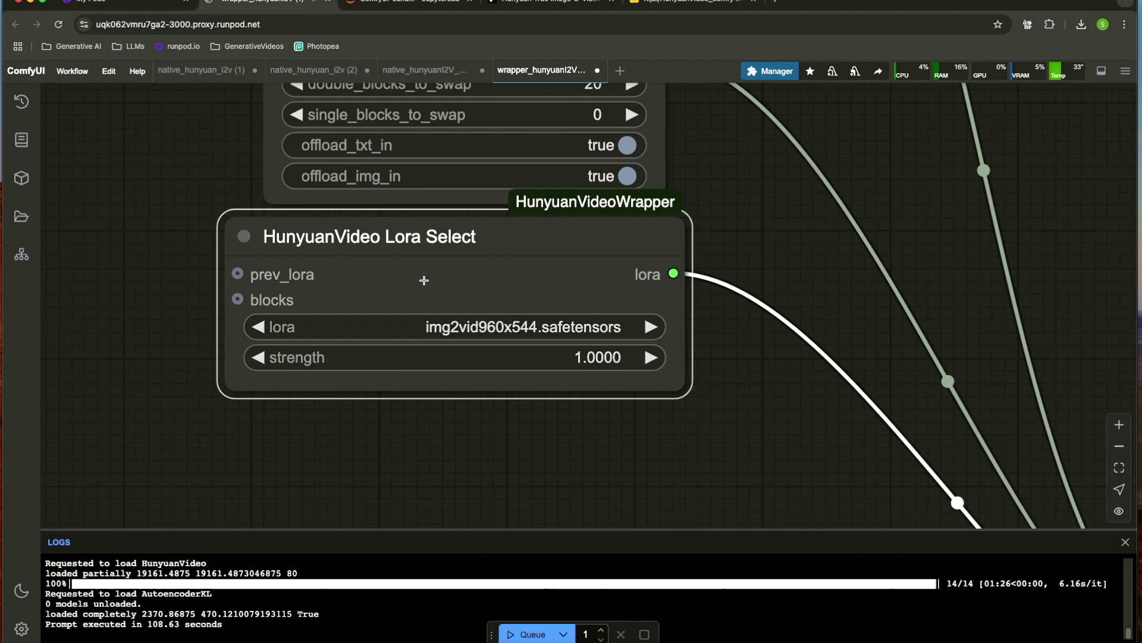
left_click(528, 334)
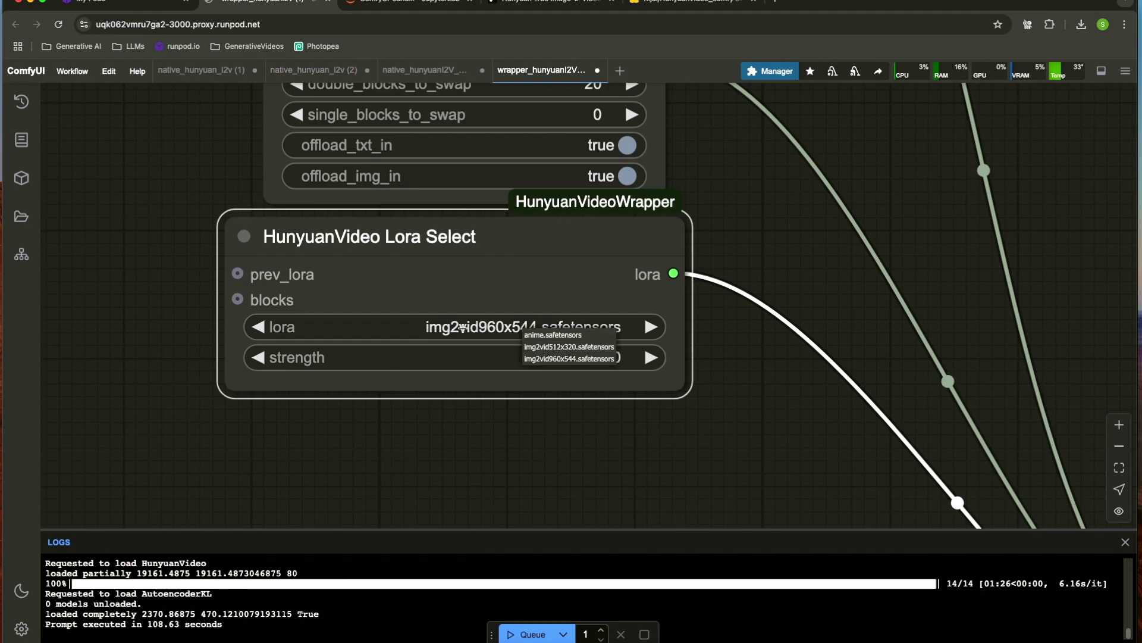
left_click(507, 327)
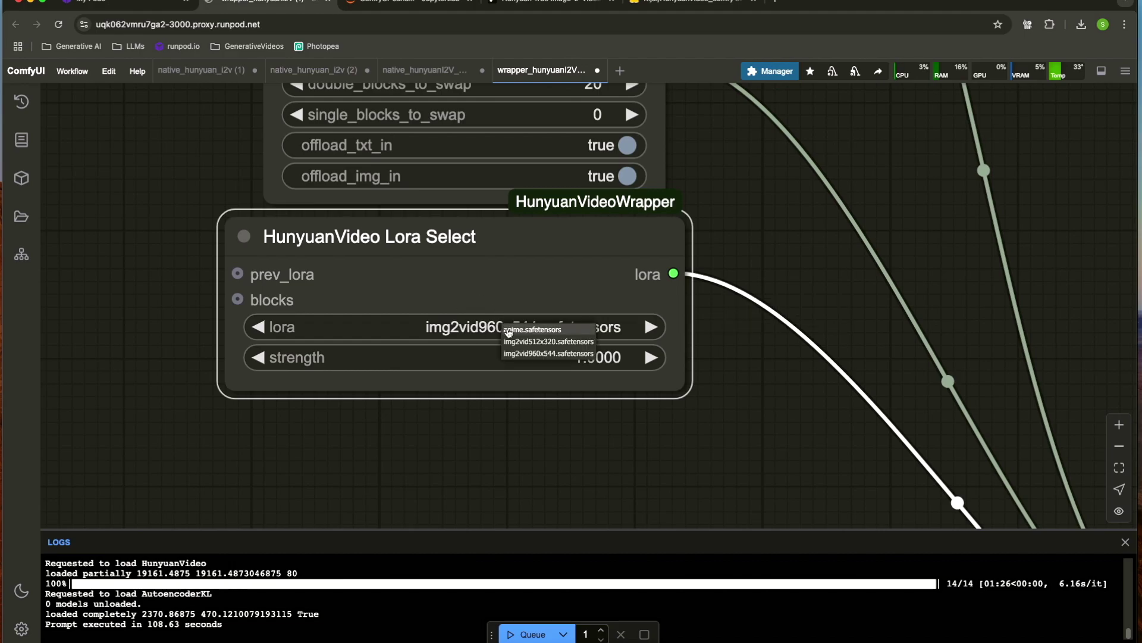
left_click(524, 355)
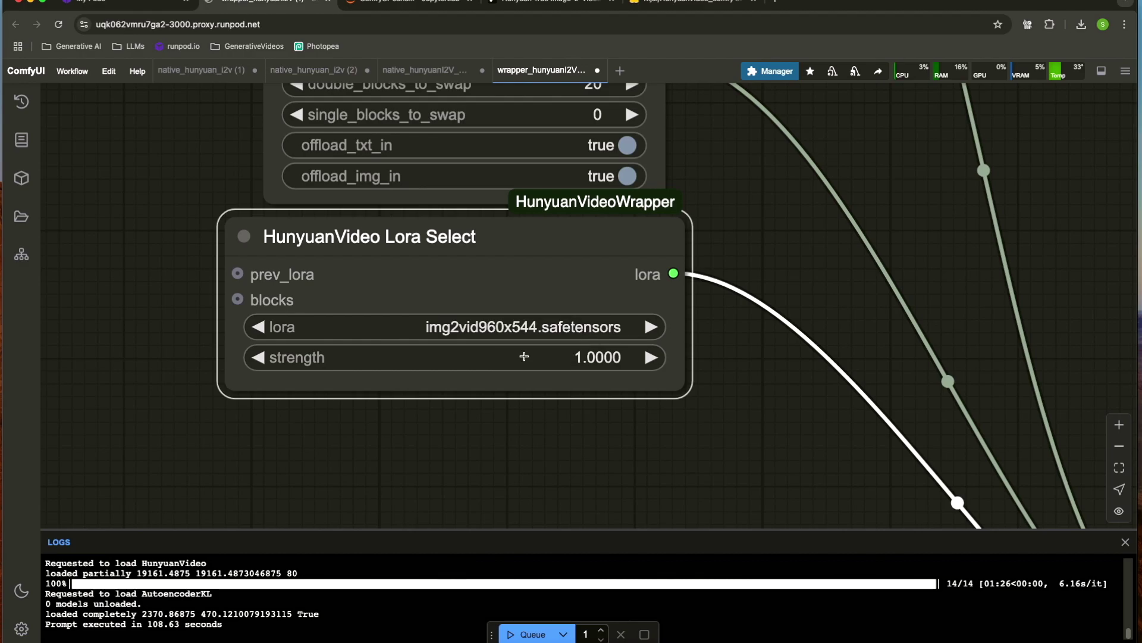
Set double_blocks_to_swap to 0 in the HunyuanVideo BlockSwap node.
scroll(473, 326, "down", 3)
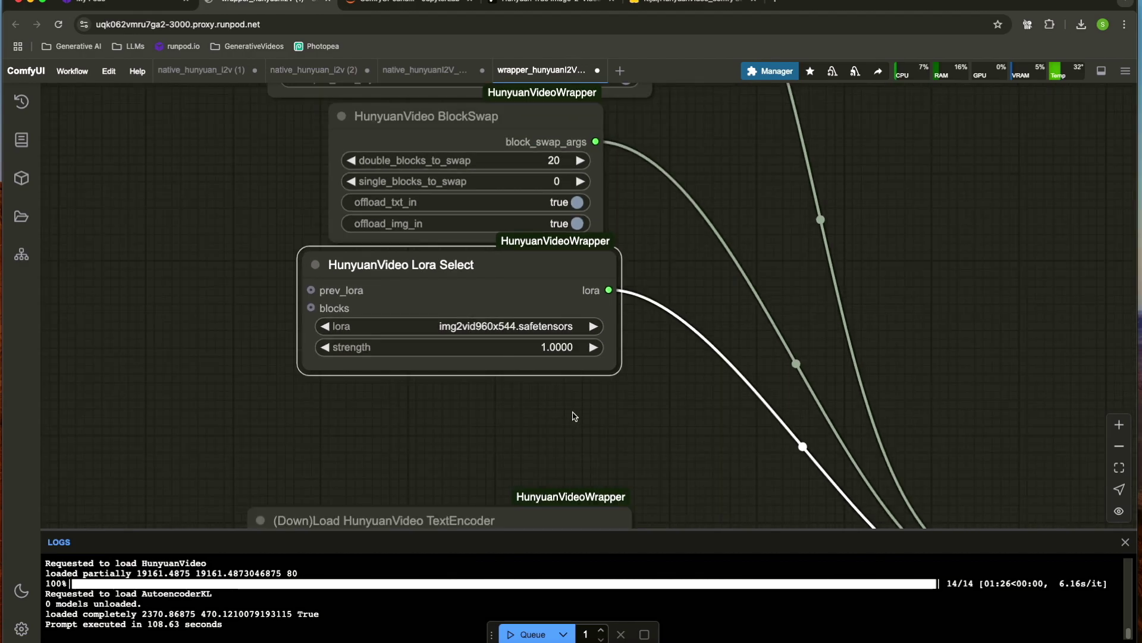
scroll(574, 416, "down", 6)
scroll(568, 278, "up", 5)
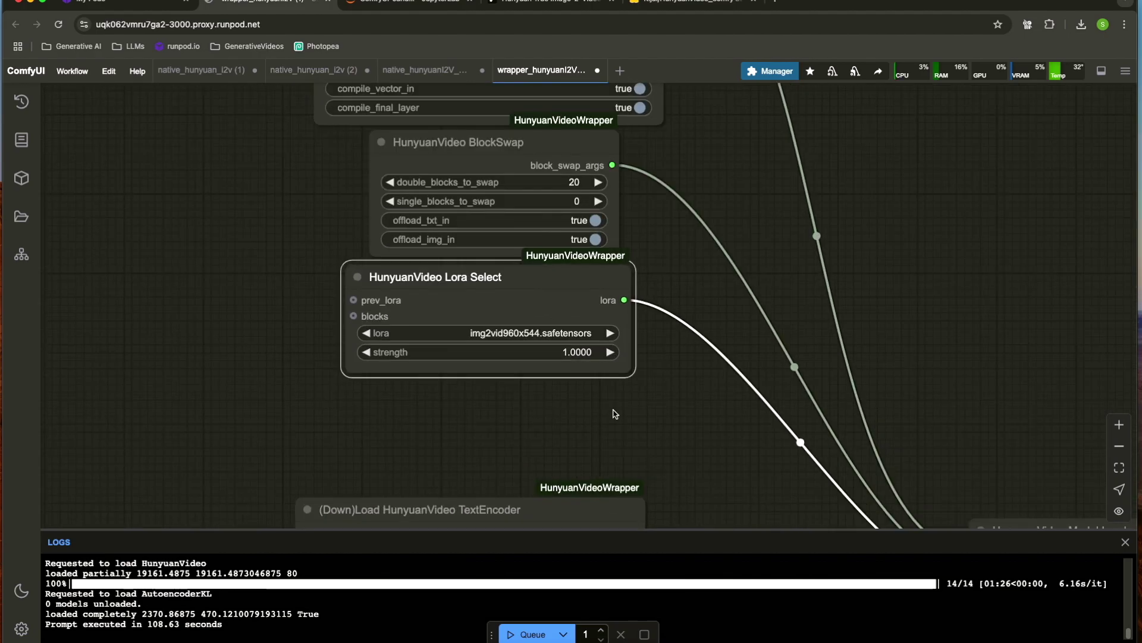
left_click(561, 238)
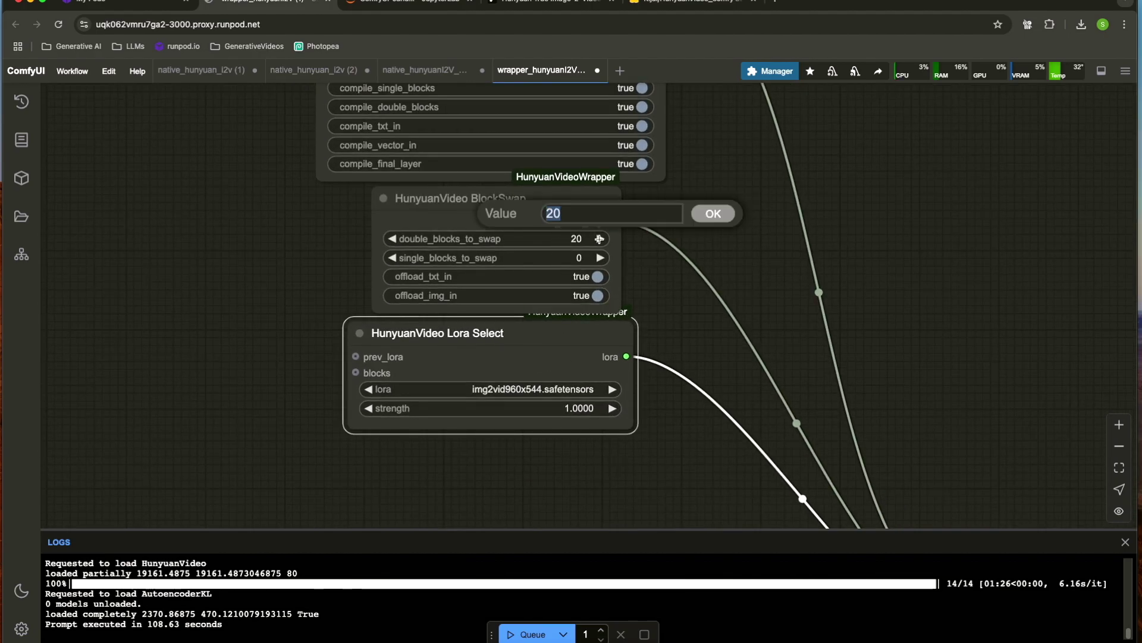
left_click(672, 276)
left_click(566, 235)
type("0")
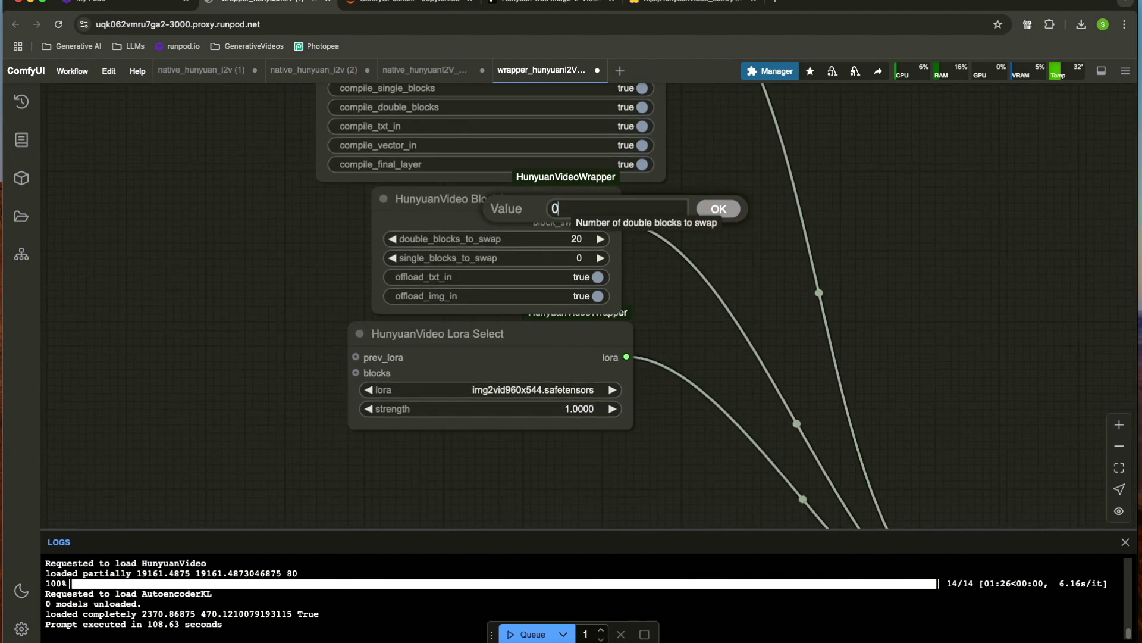
key("Return")
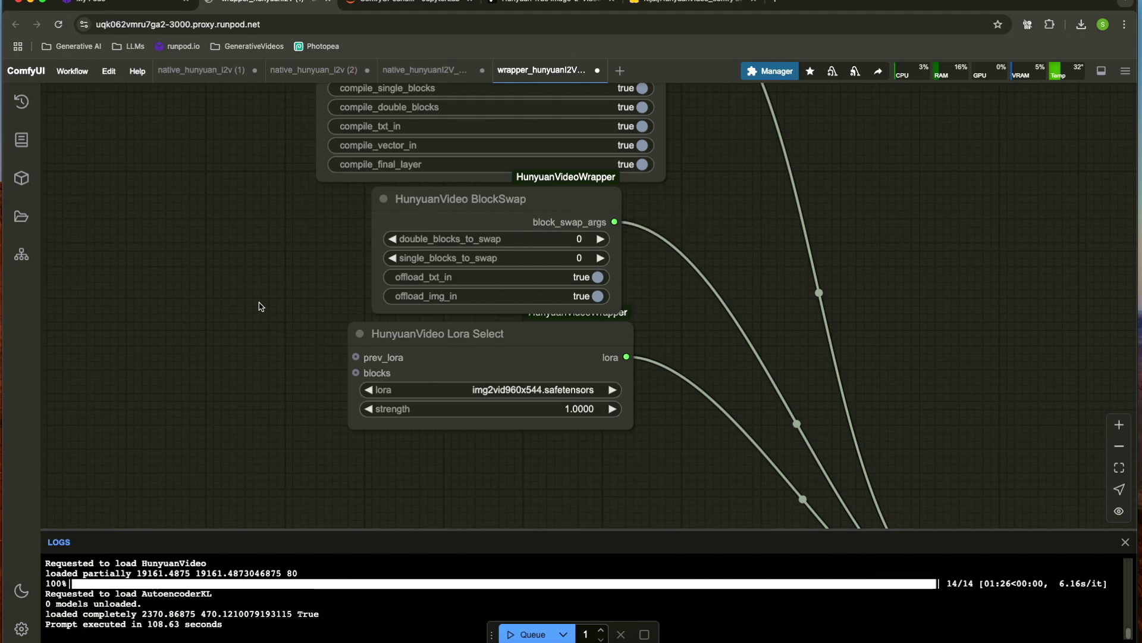
Review the prompt text in String Constant Multiline, its link into Join String Multi, and the Resize Image and HunyuanVideo Encode settings.
scroll(263, 306, "down", 2)
left_click_drag(538, 457, 391, 345)
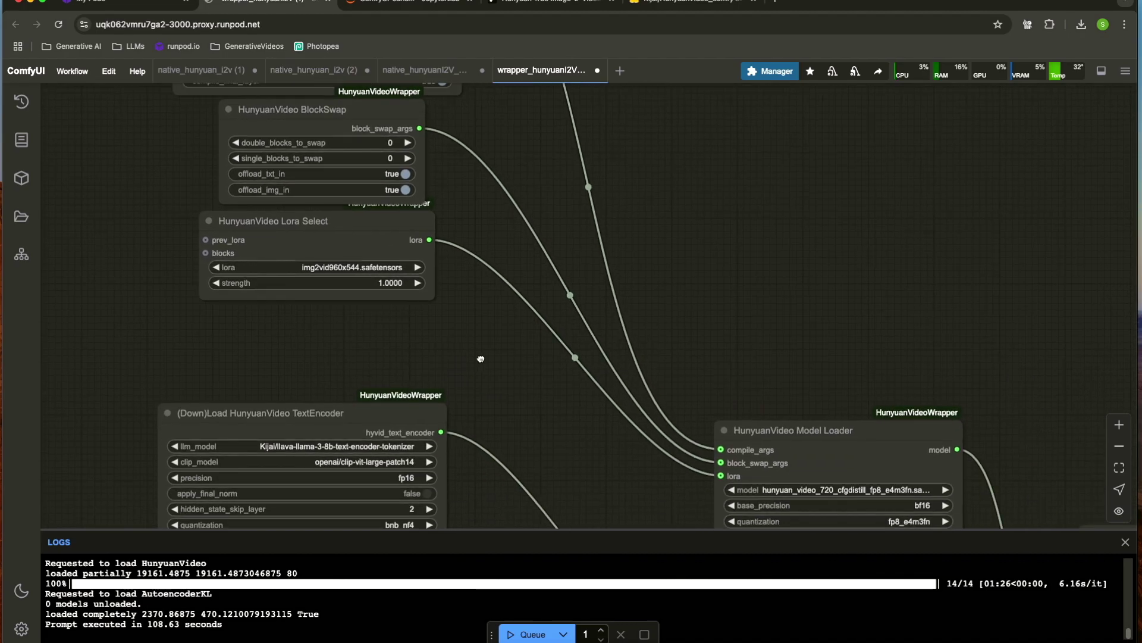
left_click_drag(518, 415, 492, 340)
left_click_drag(546, 397, 588, 463)
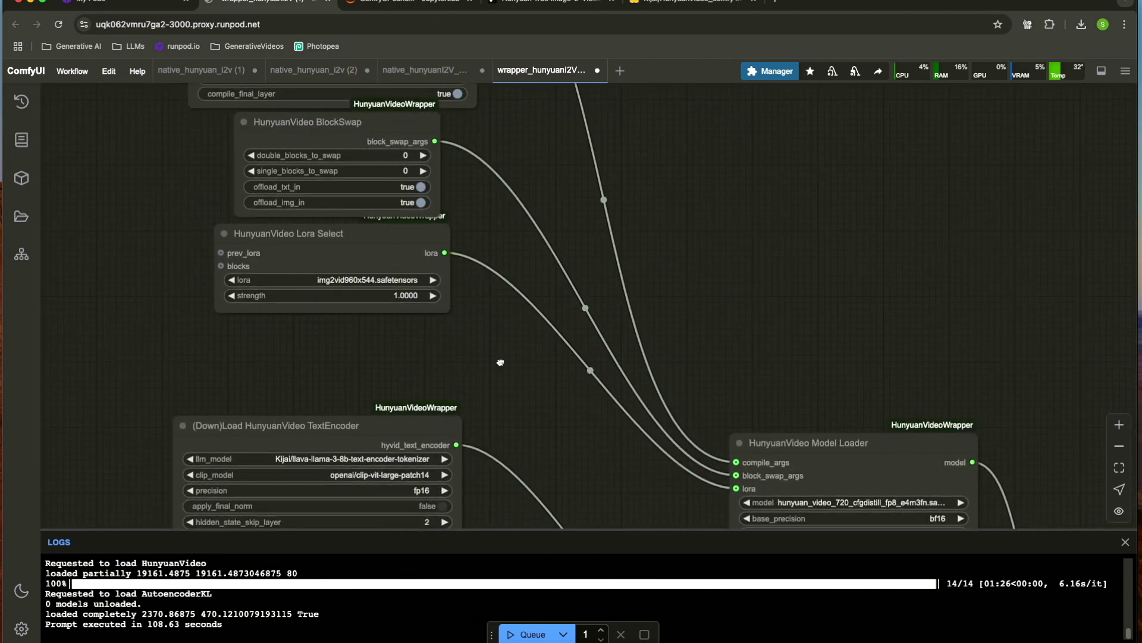
left_click_drag(500, 363, 408, 265)
left_click_drag(458, 419, 461, 317)
left_click_drag(403, 370, 461, 239)
left_click_drag(243, 271, 376, 276)
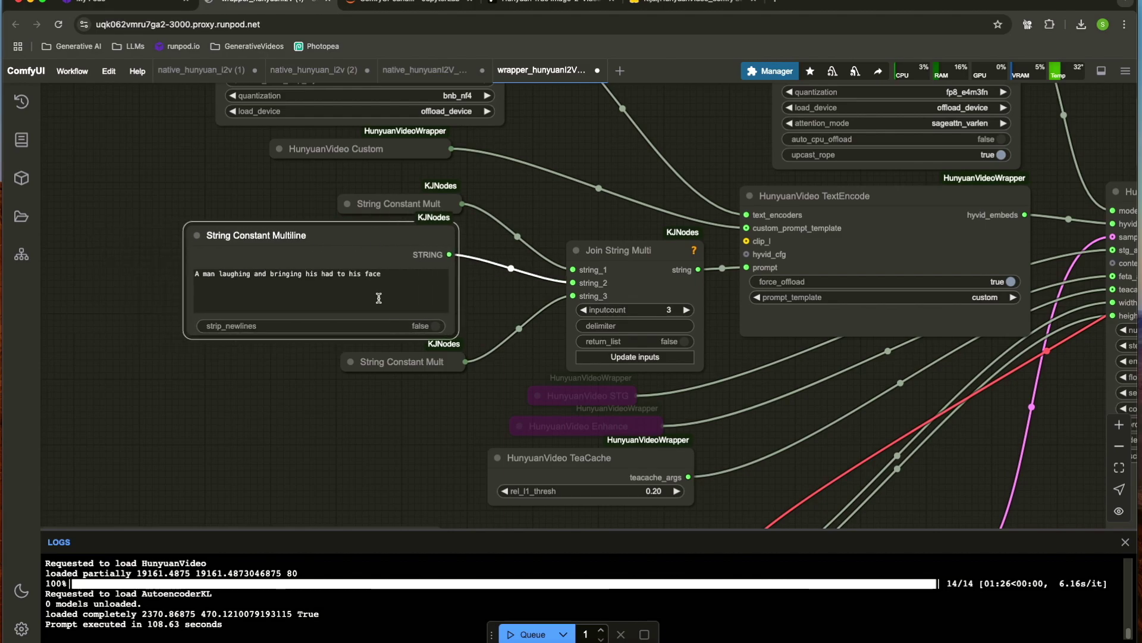
scroll(376, 277, "down", 10)
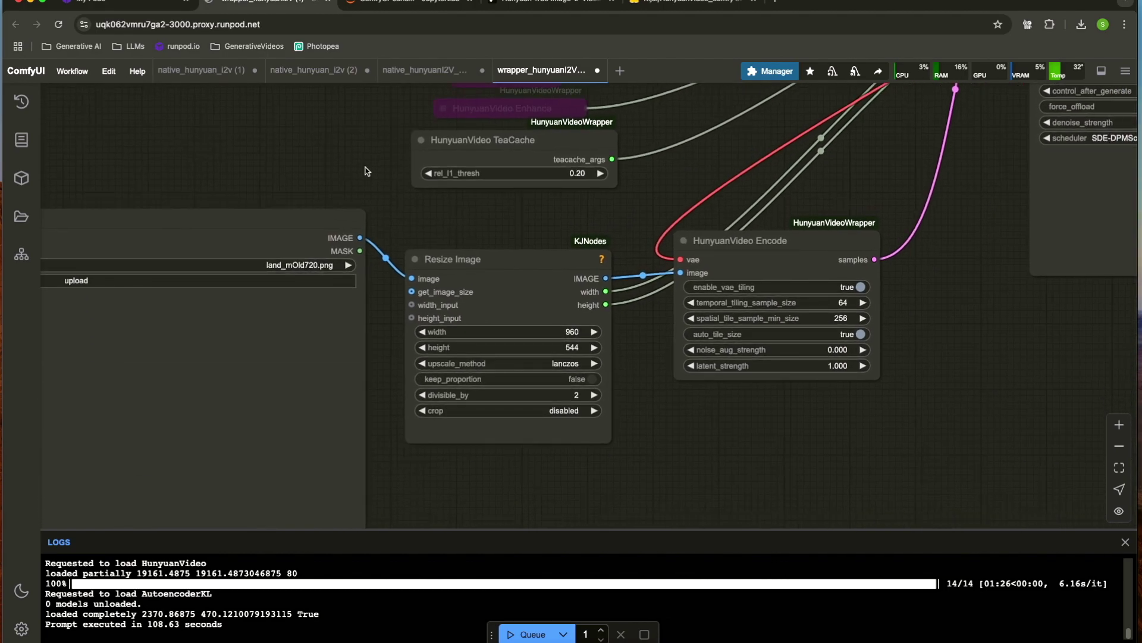
Review the Resize Image dimensions, the HunyuanVideo Encode settings and their links into the HunyuanVideo Sampler.
scroll(493, 426, "down", 5)
scroll(620, 419, "up", 4)
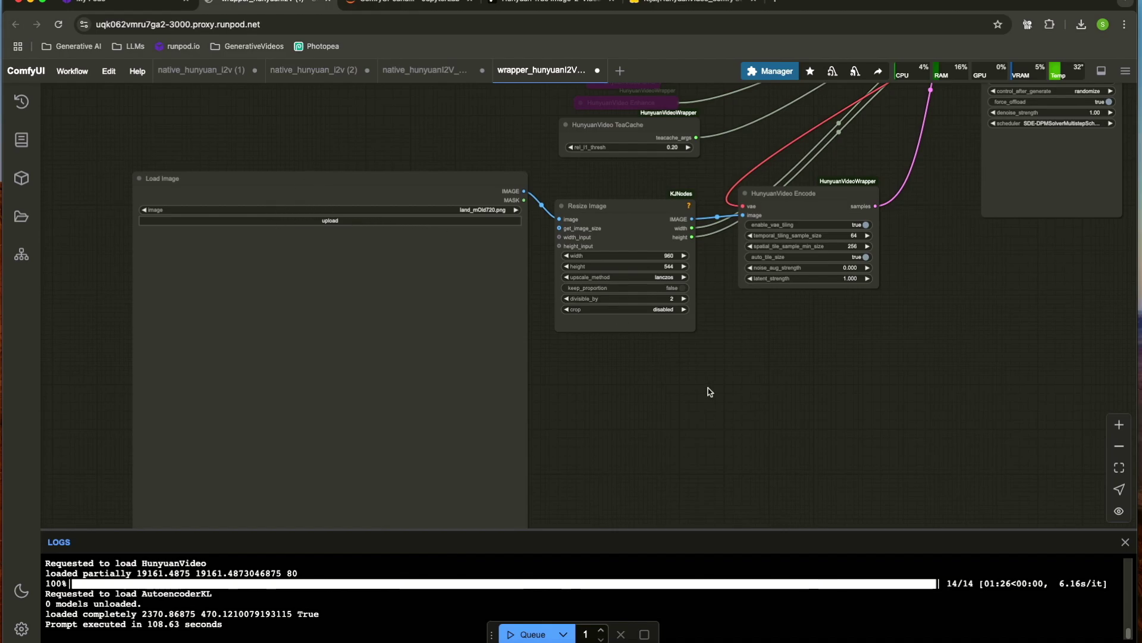
left_click_drag(711, 392, 517, 397)
scroll(476, 267, "up", 4)
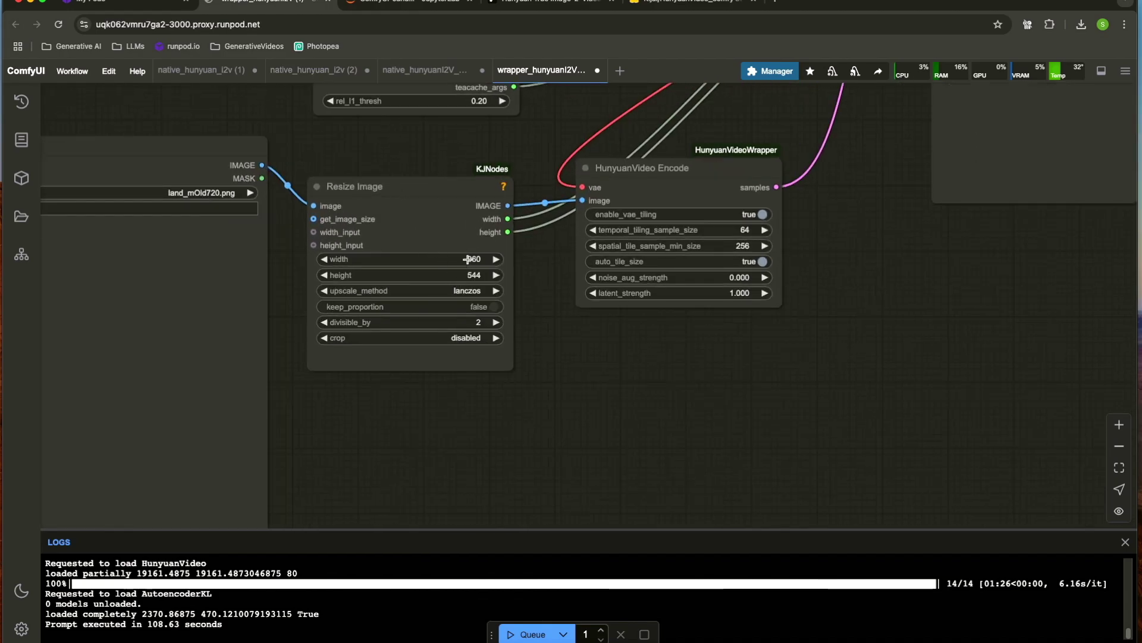
left_click_drag(512, 314, 246, 400)
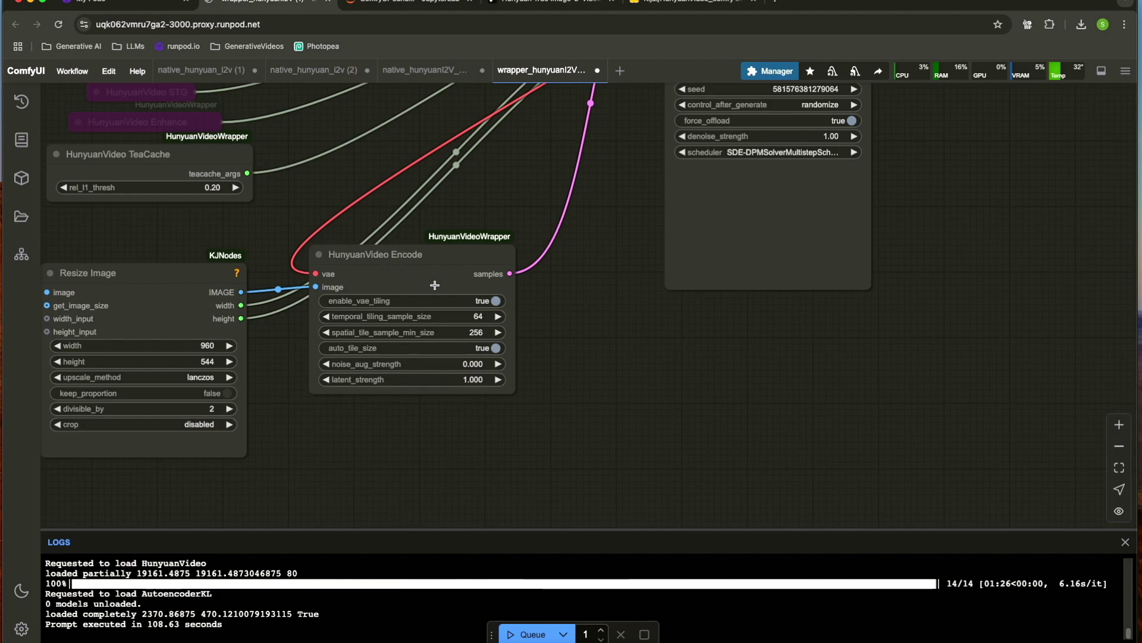
left_click_drag(577, 314, 473, 450)
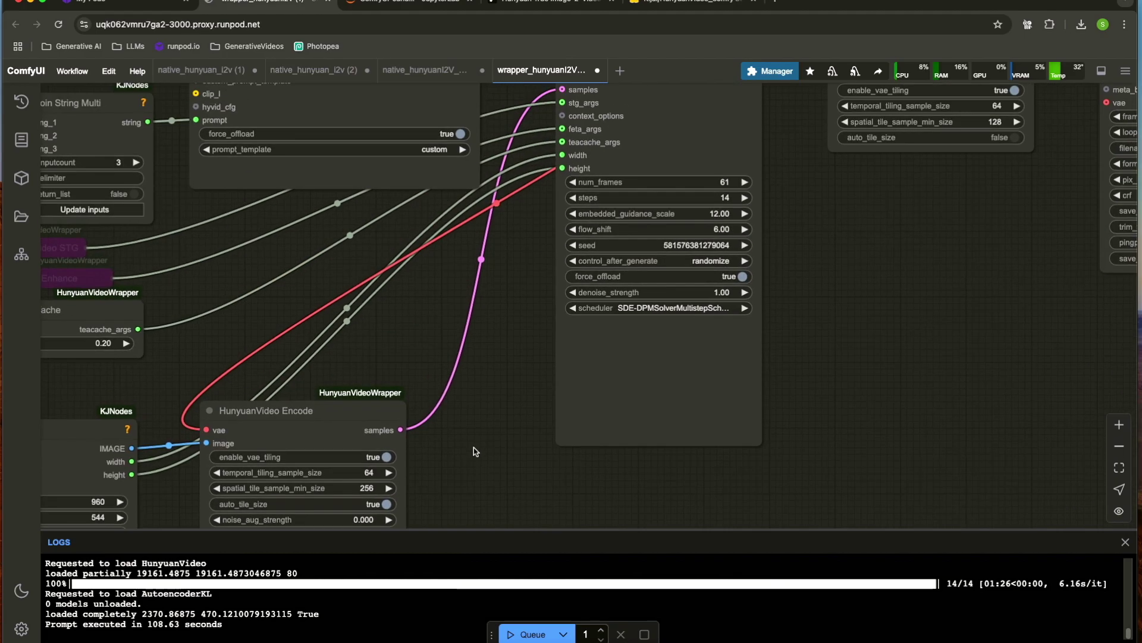
scroll(479, 409, "down", 3)
left_click_drag(489, 339, 459, 353)
left_click_drag(463, 407, 476, 519)
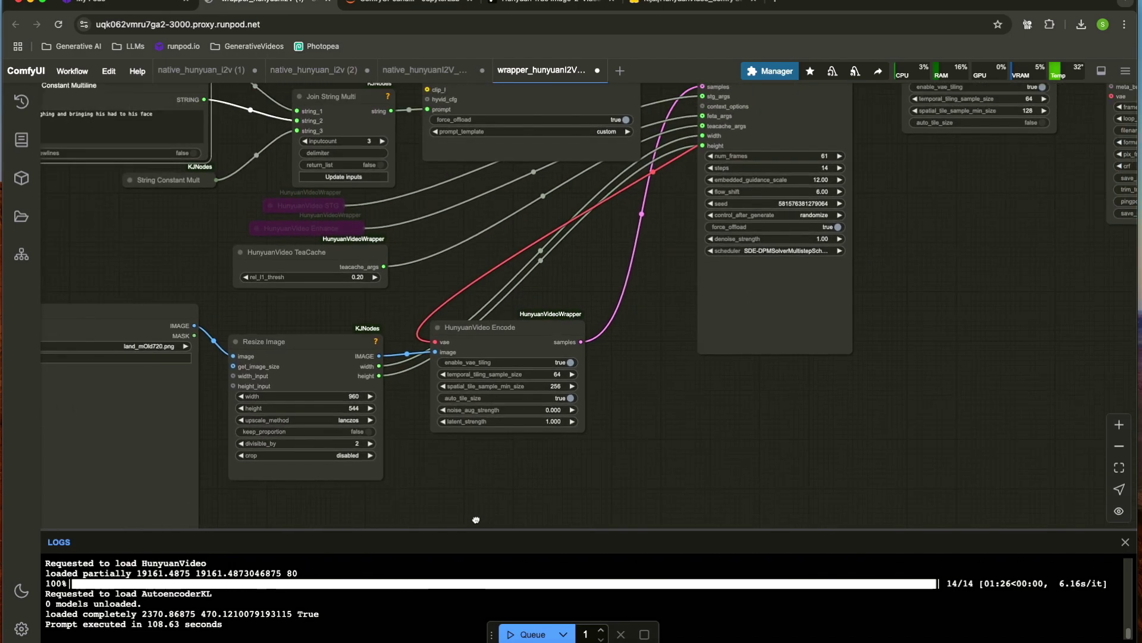
scroll(449, 481, "down", 4)
left_click_drag(674, 420, 666, 432)
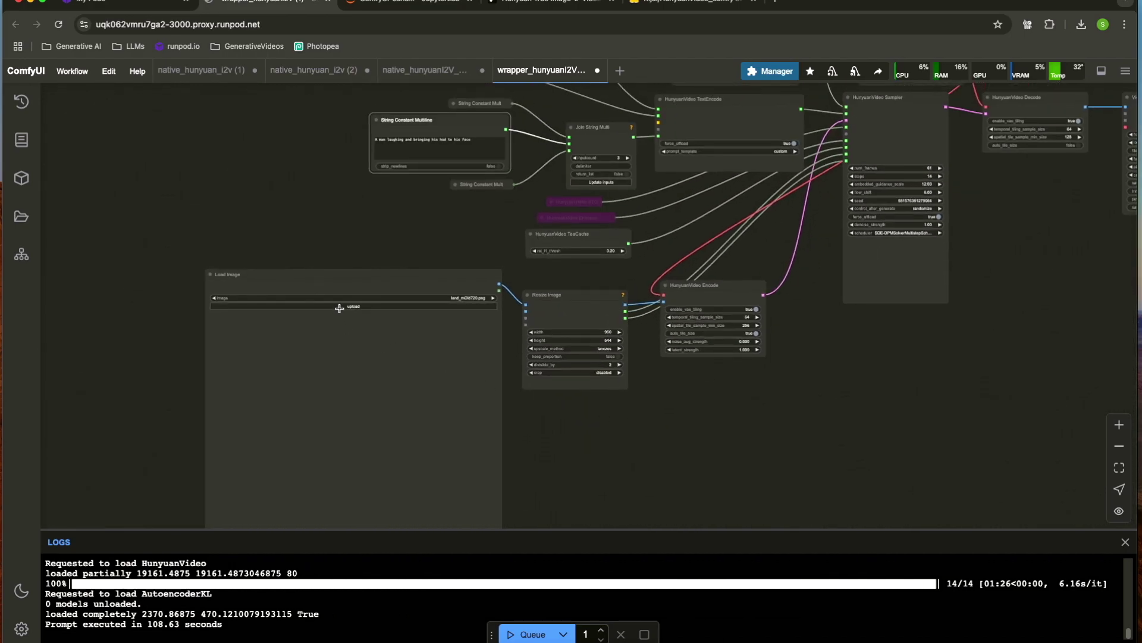
Load port_mBrunette720_2.png in Load Image and set Resize Image to width 544 and height 960.
scroll(339, 308, "up", 4)
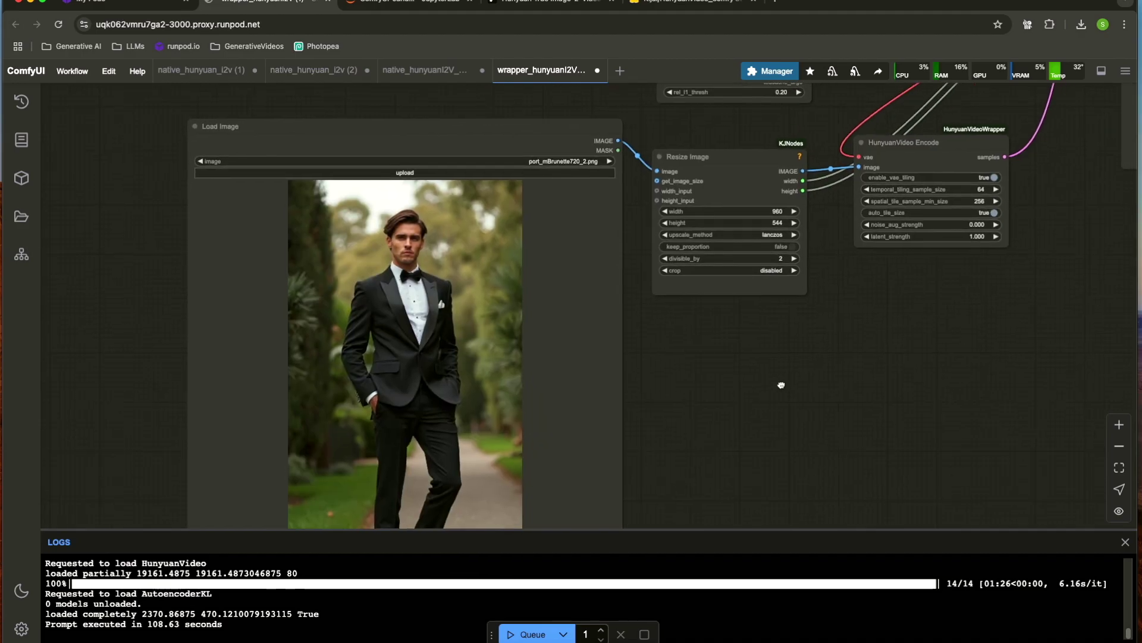
left_click(754, 223)
type("960")
key("Return")
left_click(761, 211)
type("544")
key("Return")
Change the String Constant Multiline prompt to "A man laughing and moving his hand through his hair".
left_click_drag(867, 372, 676, 388)
scroll(786, 342, "down", 5)
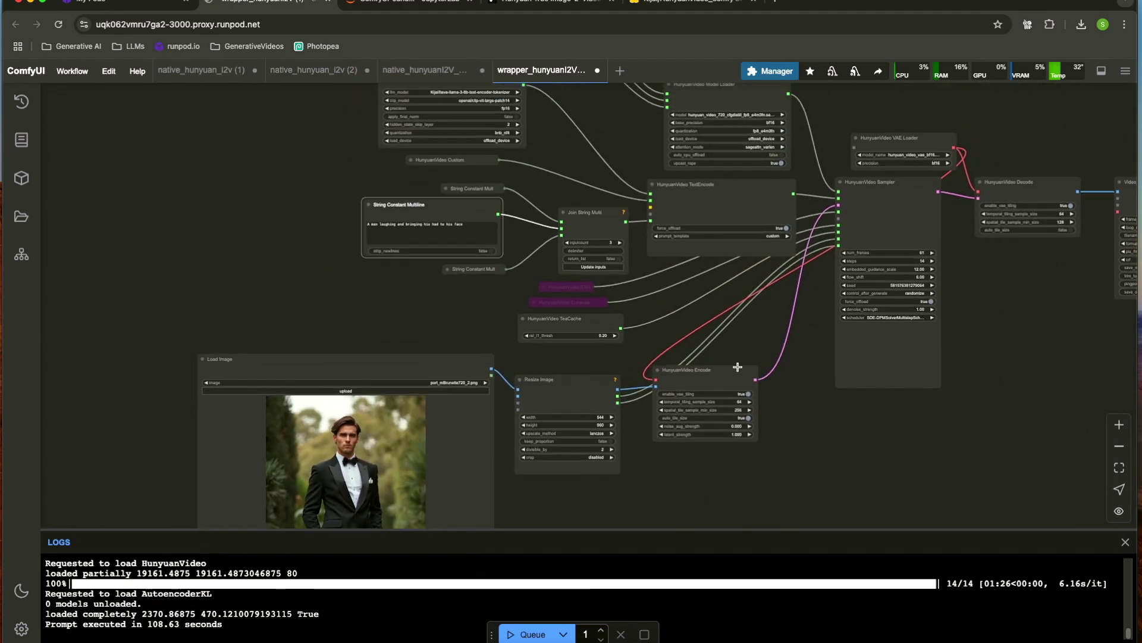
scroll(790, 352, "up", 5)
left_click_drag(124, 299, 419, 369)
scroll(341, 353, "up", 2)
left_click_drag(315, 313, 246, 322)
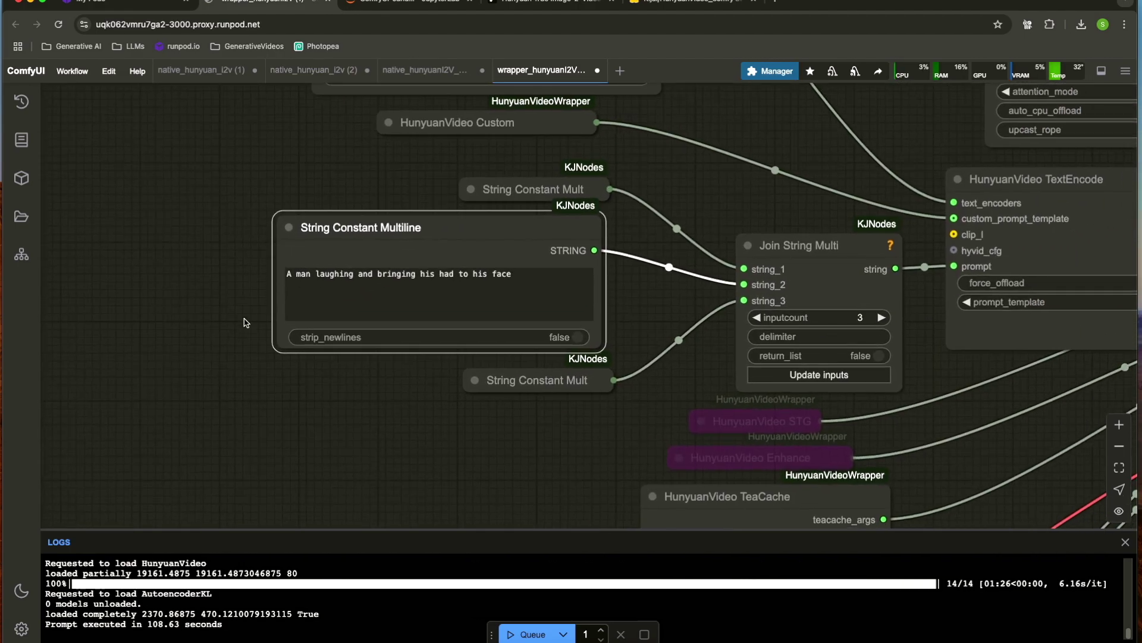
left_click_drag(517, 273, 360, 275)
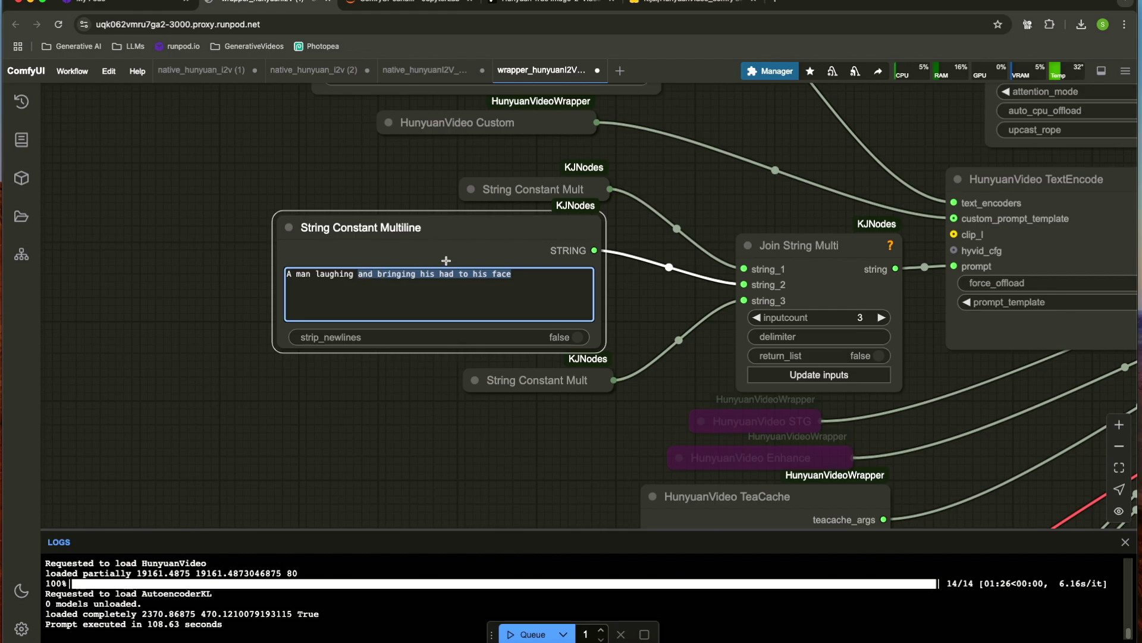
type("and moving his hand through h")
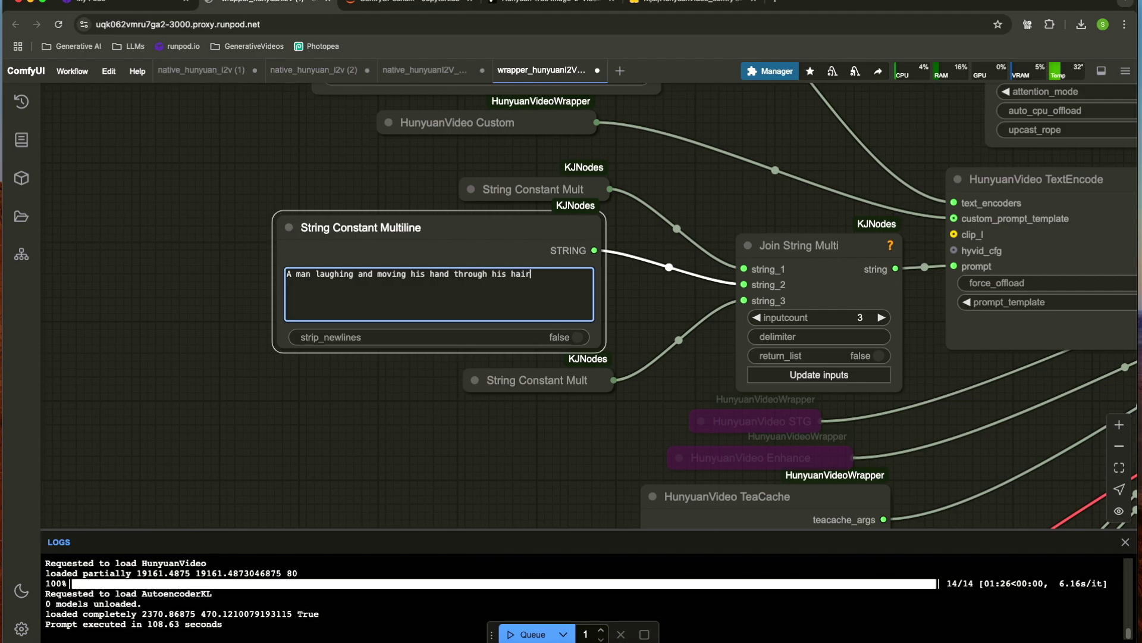
type("is hair")
Set flow_shift to 12 in the HunyuanVideo Sampler.
scroll(531, 440, "down", 5)
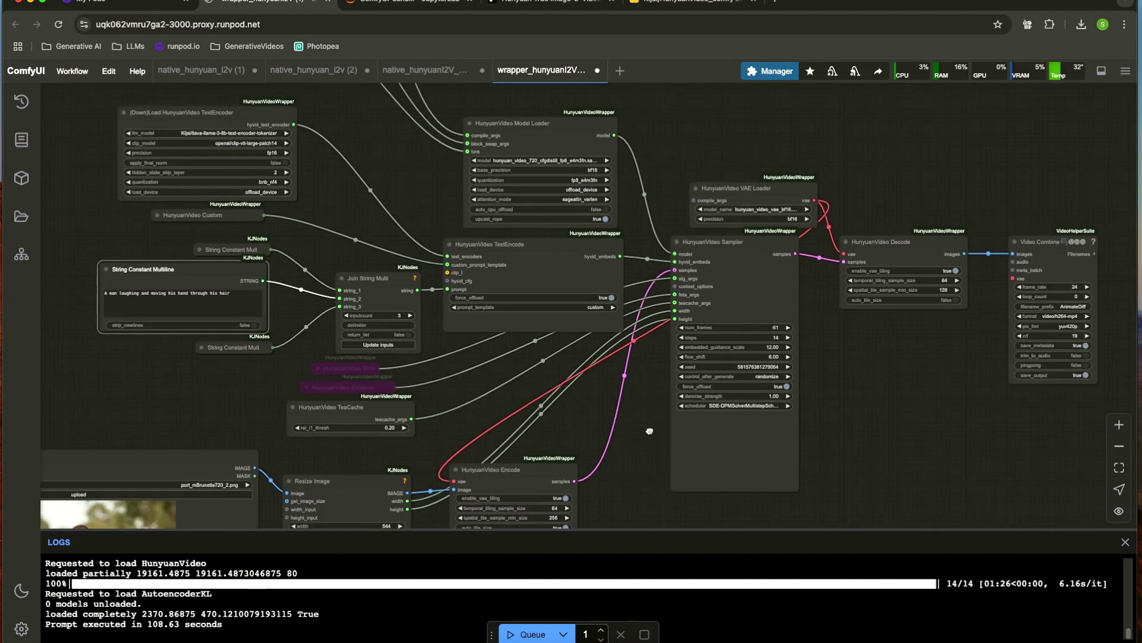
scroll(546, 368, "up", 5)
left_click_drag(546, 368, 607, 395)
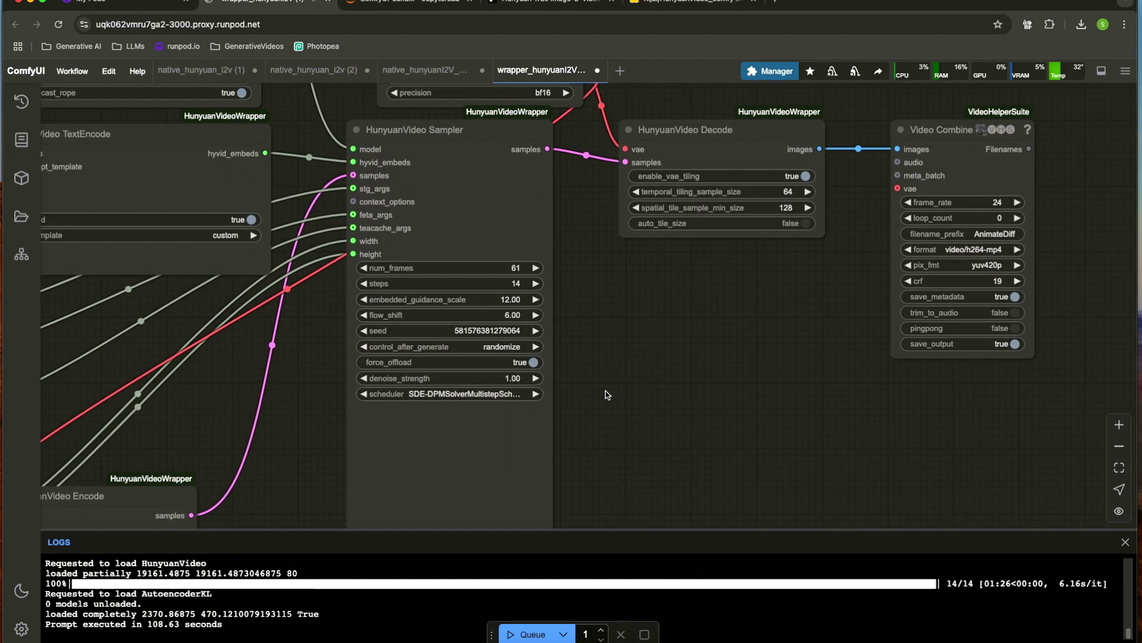
scroll(654, 330, "up", 5)
left_click(535, 308)
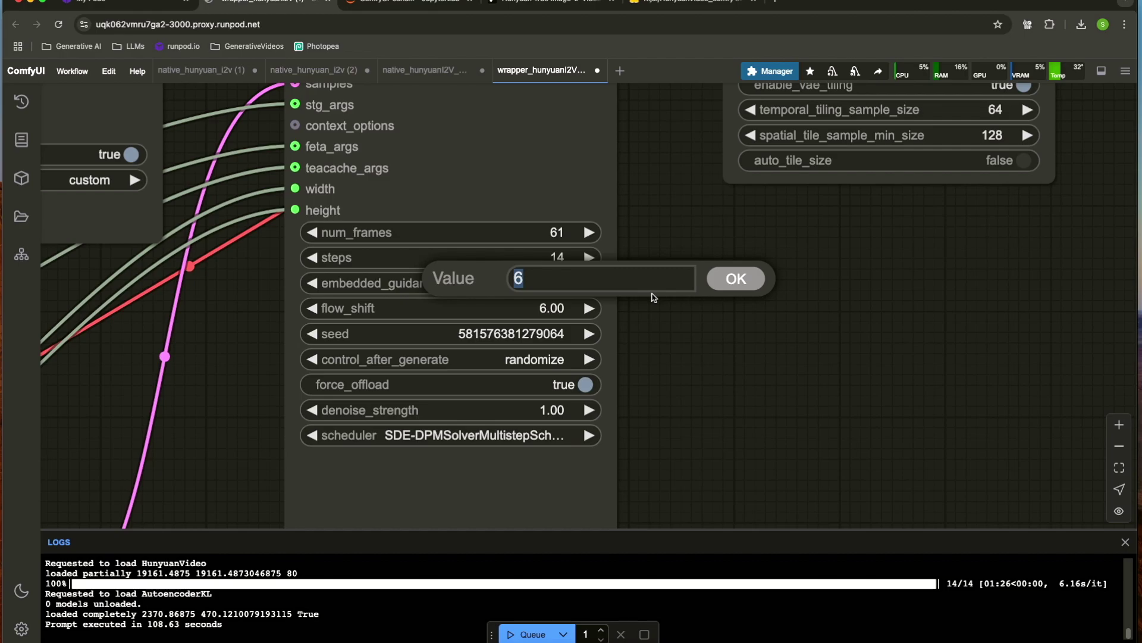
type("12")
key("Return")
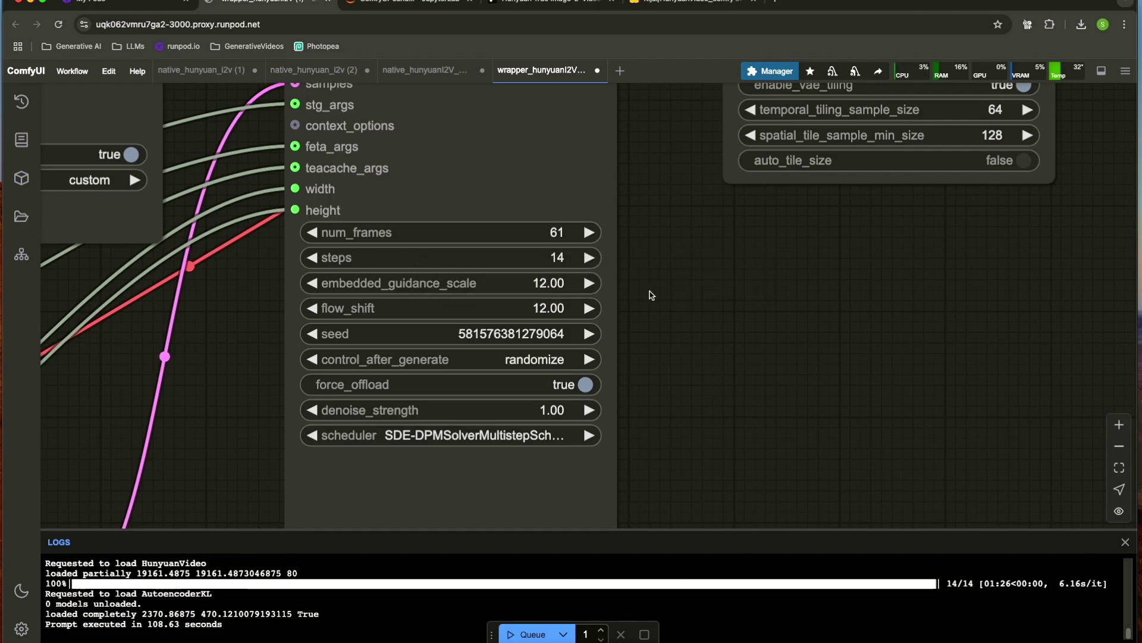
Choose FlowMatchDiscreteScheduler as the scheduler in the HunyuanVideo Sampler.
scroll(650, 294, "down", 3)
left_click(548, 374)
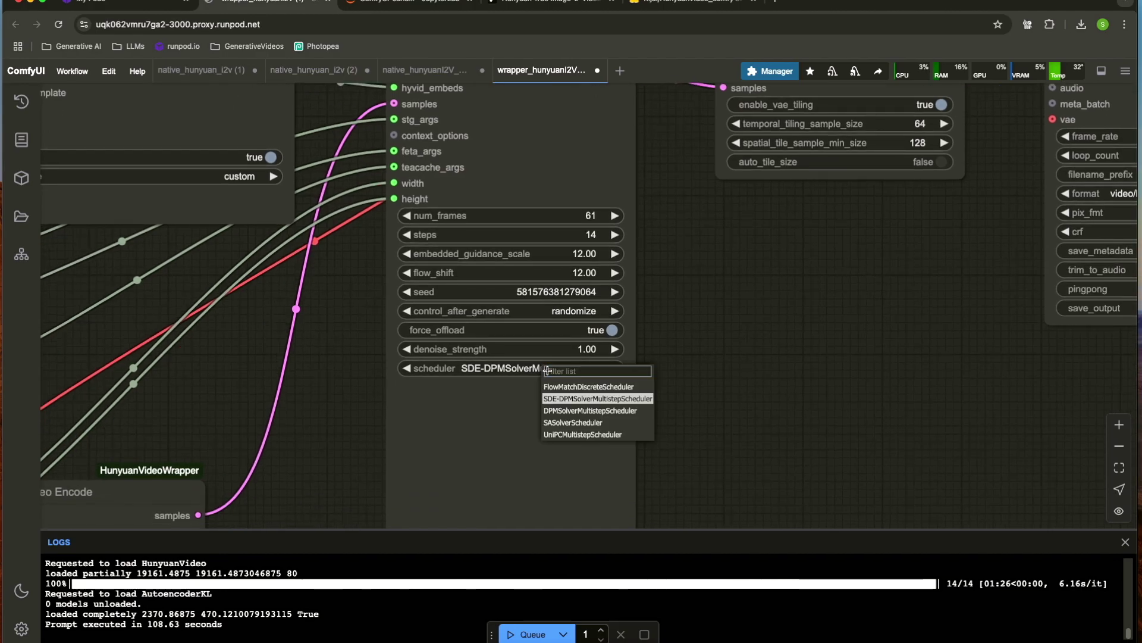
left_click(555, 369)
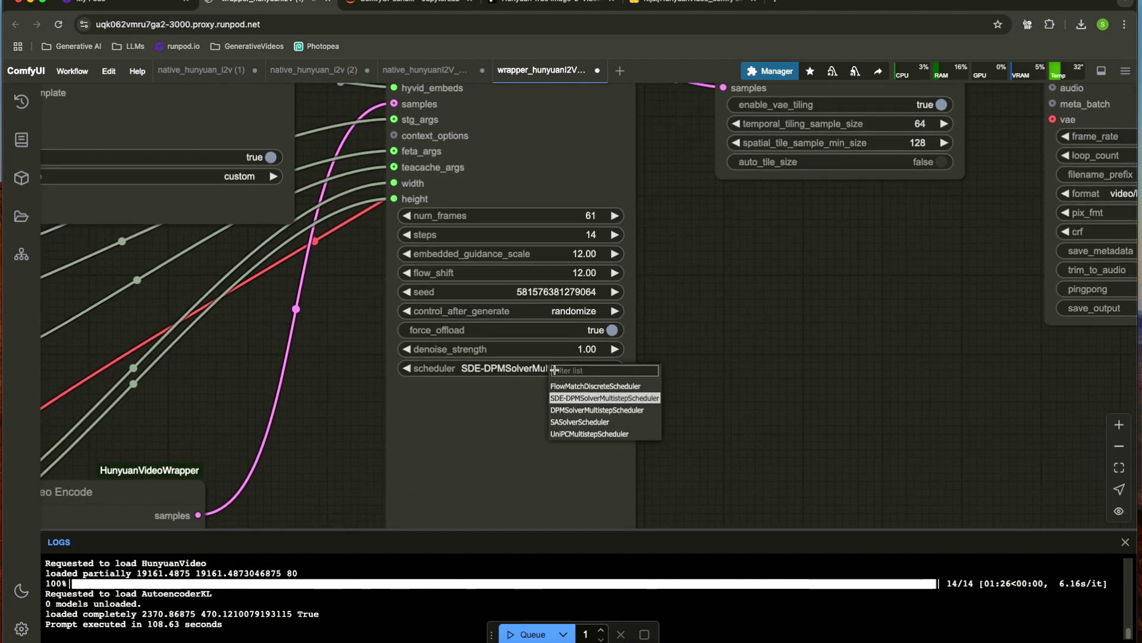
left_click(592, 390)
scroll(755, 369, "down", 5)
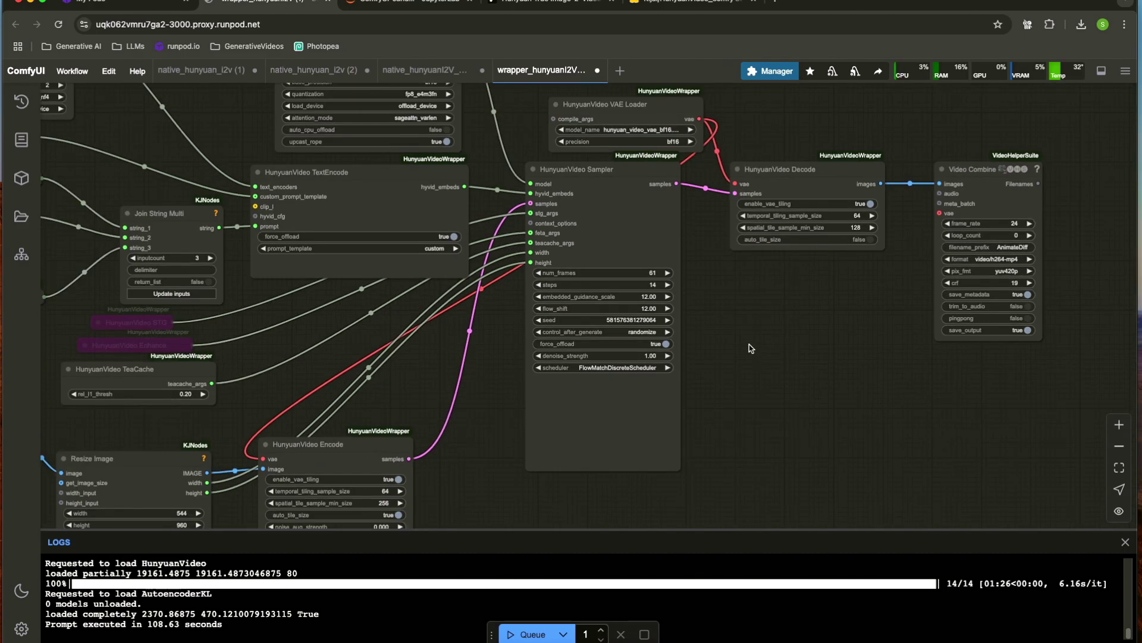
Check the input image, resize and sampler settings, and queue the wrapper workflow to generate the video.
scroll(743, 367, "left", 5)
scroll(742, 368, "down", 3)
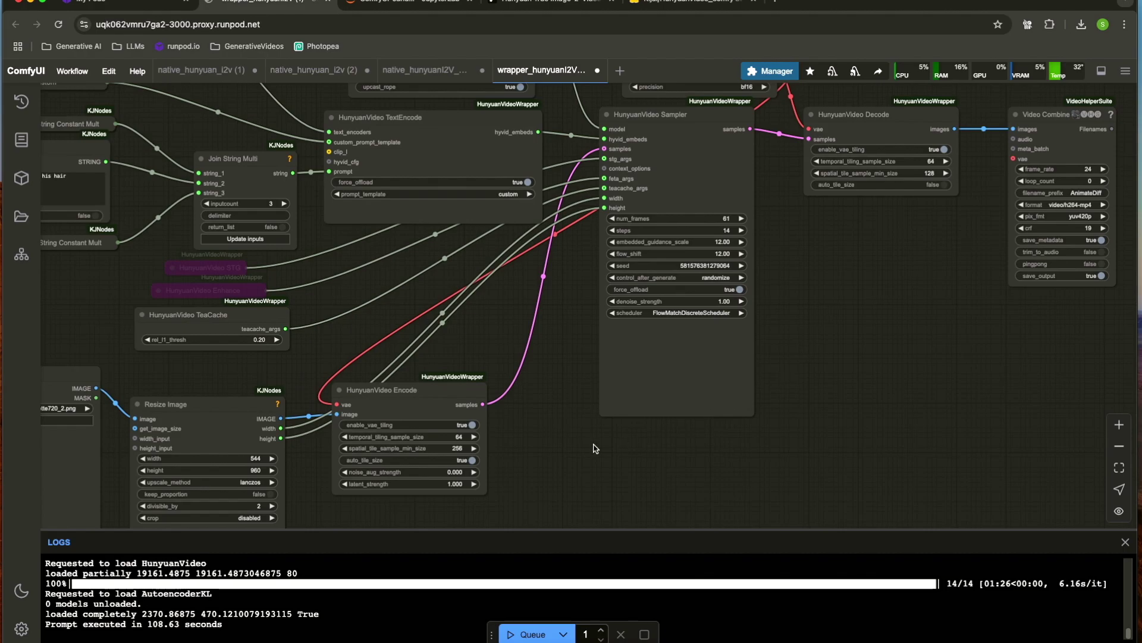
scroll(683, 397, "left", 5)
scroll(684, 397, "down", 3)
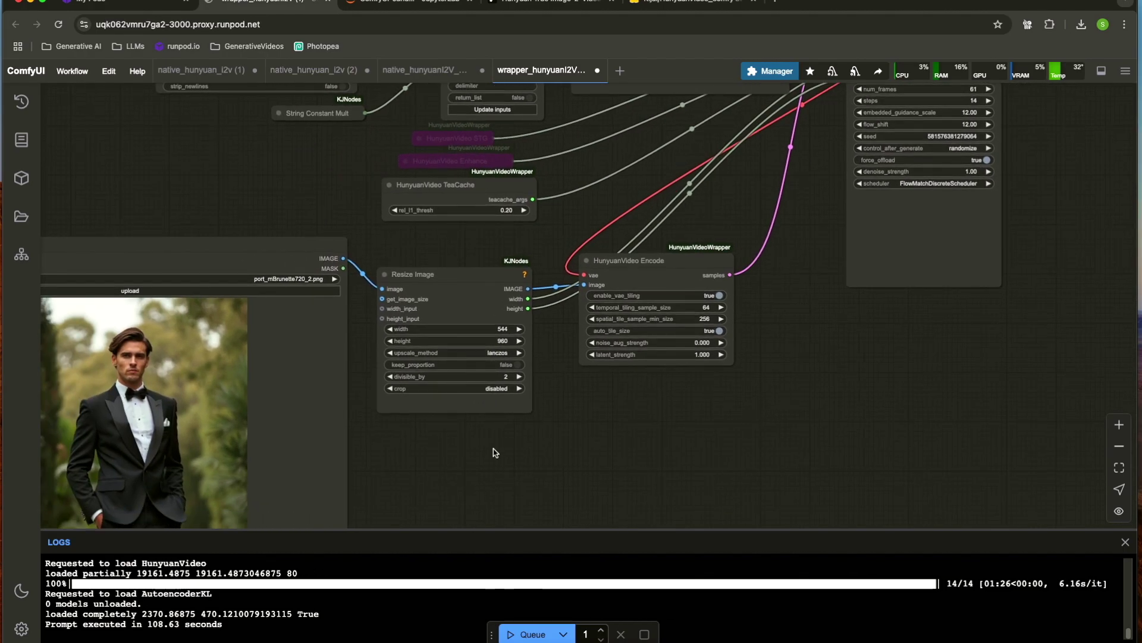
scroll(493, 452, "right", 10)
scroll(494, 452, "up", 5)
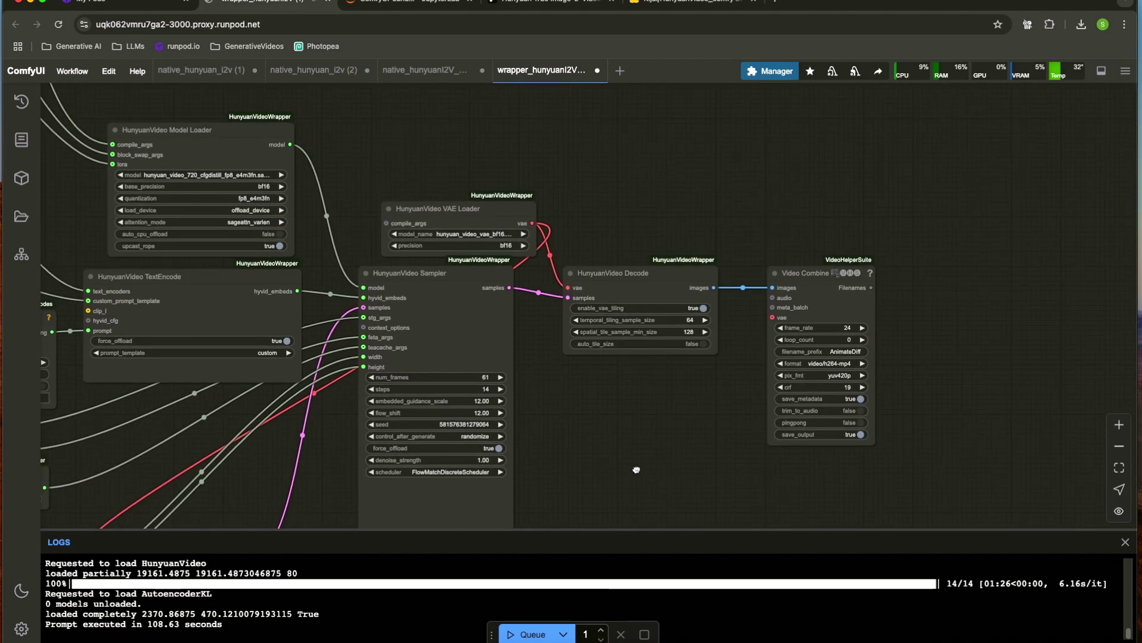
scroll(767, 423, "up", 3)
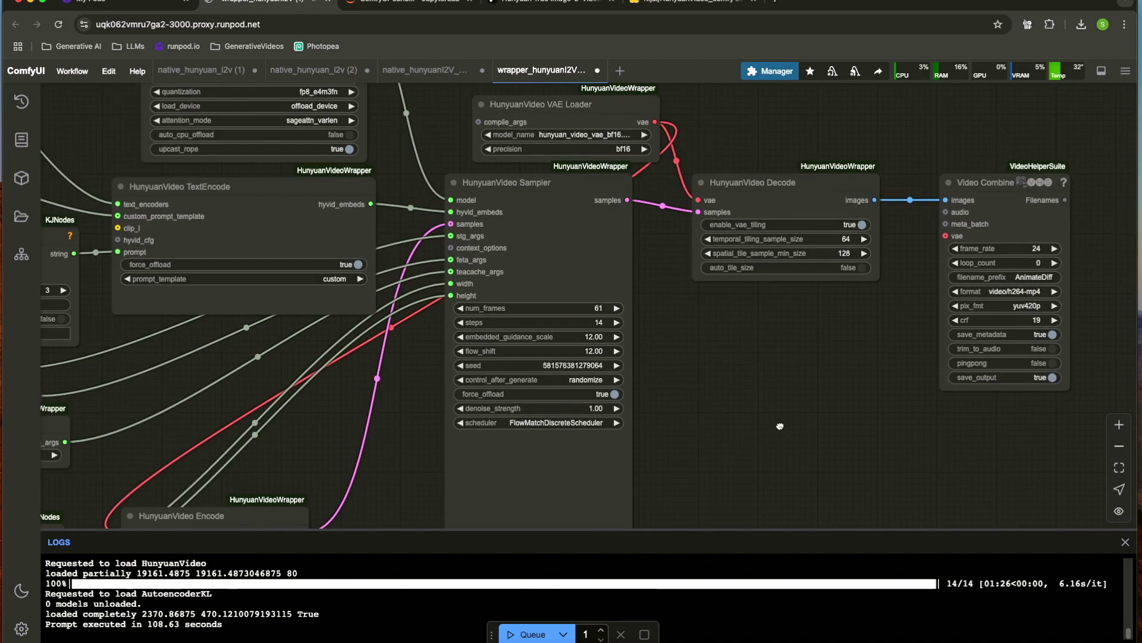
scroll(780, 426, "down", 3)
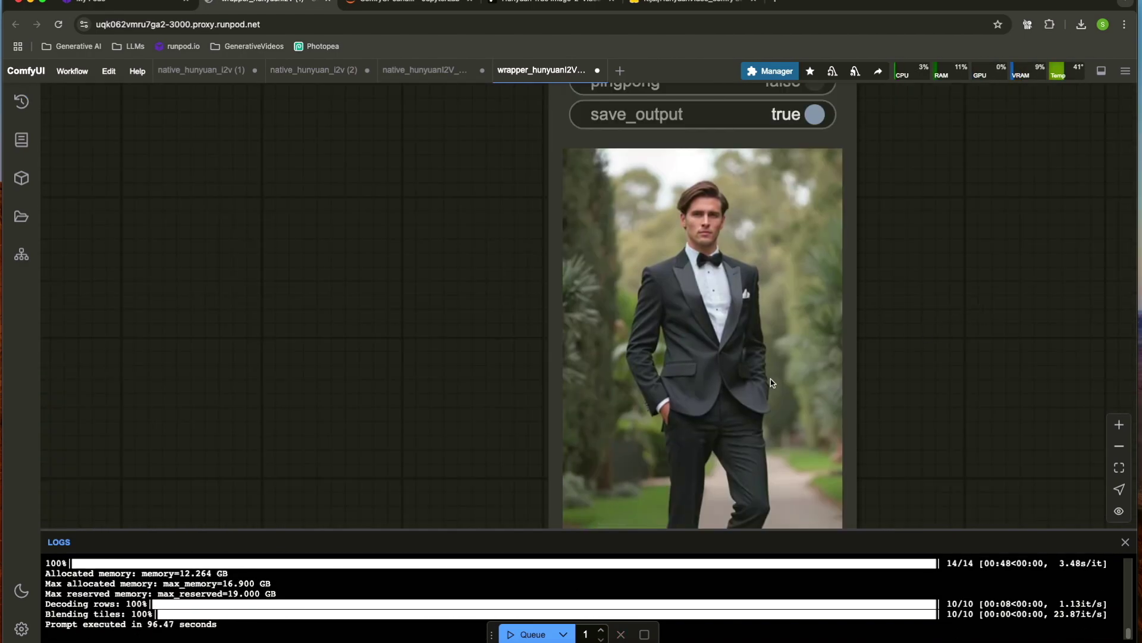
Examine the generated video in Video Combine and compare it with the prompt in String Constant Multiline.
scroll(886, 364, "down", 5)
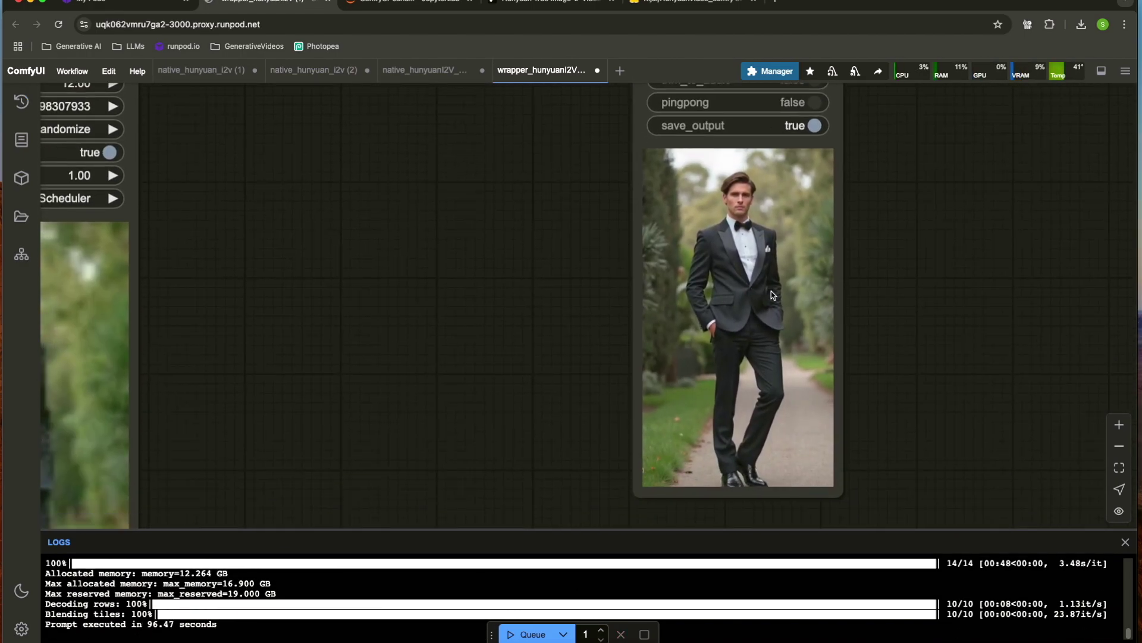
scroll(738, 277, "up", 3)
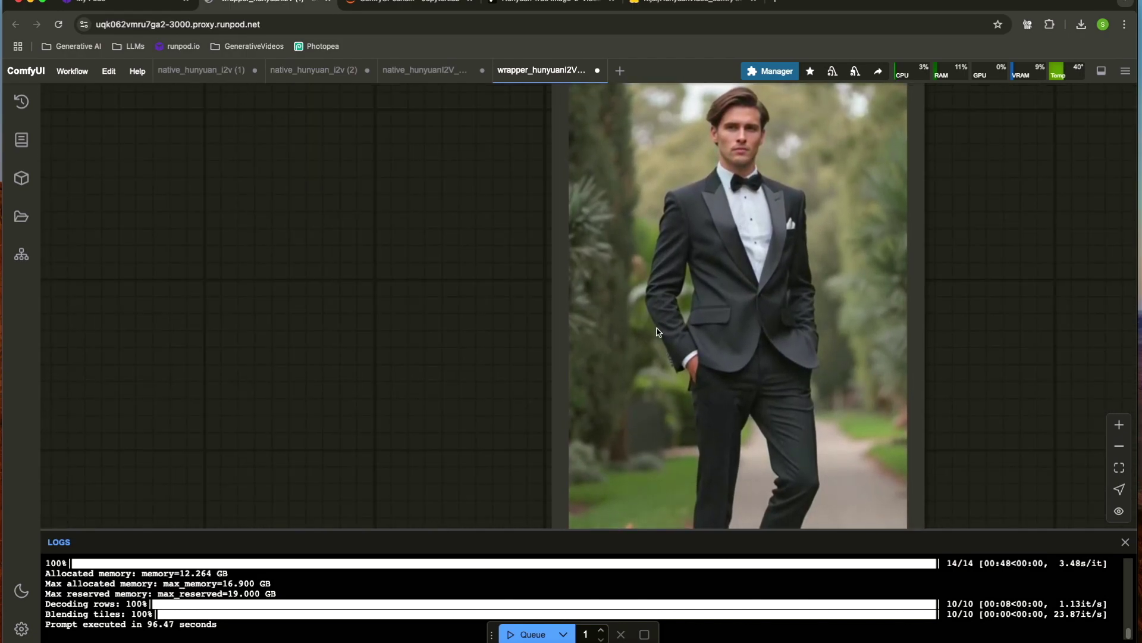
scroll(687, 310, "down", 3)
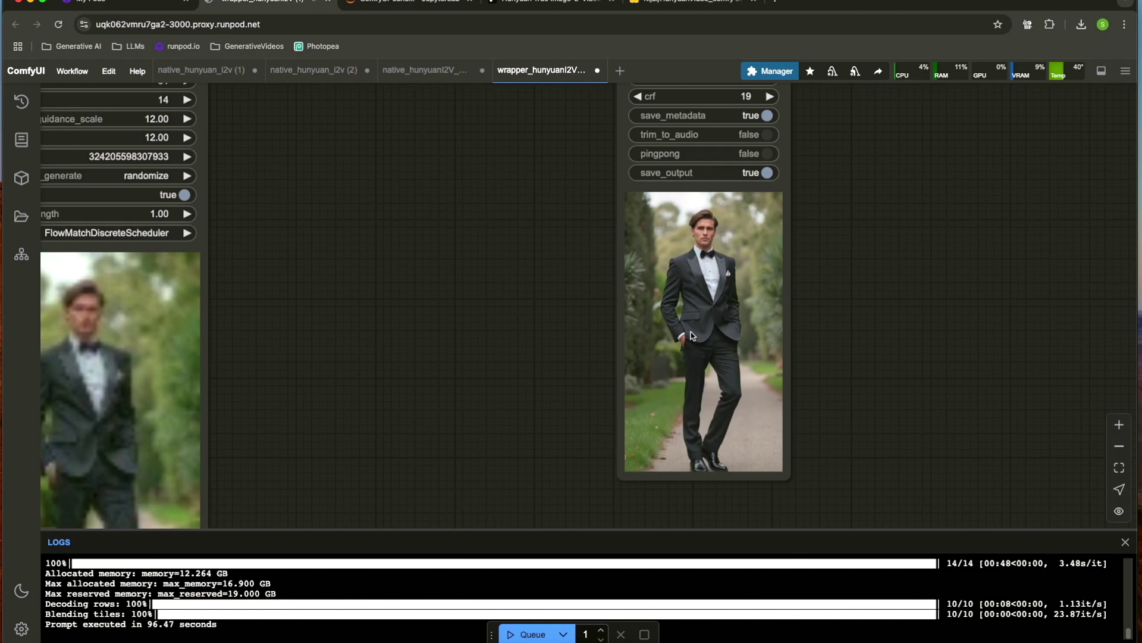
left_click_drag(409, 339, 741, 296)
scroll(699, 308, "down", 6)
left_click_drag(673, 308, 875, 329)
left_click_drag(109, 260, 191, 292)
scroll(104, 197, "up", 10)
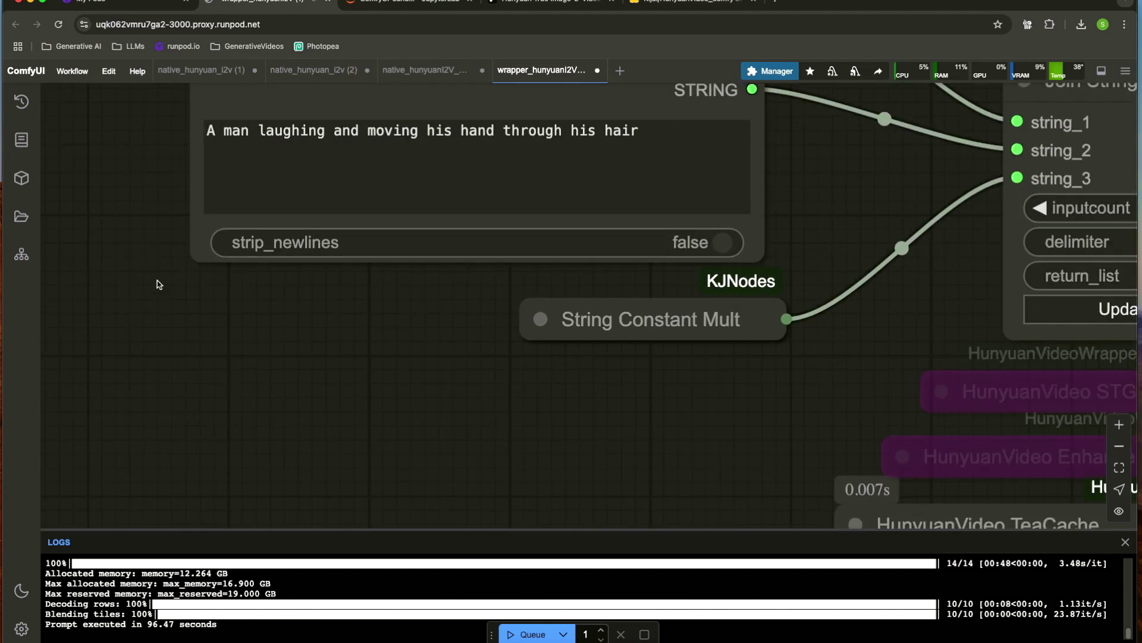
Set num_frames to 81 in the HunyuanVideo Sampler.
scroll(143, 262, "down", 6)
scroll(389, 357, "up", 2)
left_click_drag(514, 305, 234, 307)
scroll(683, 328, "up", 5)
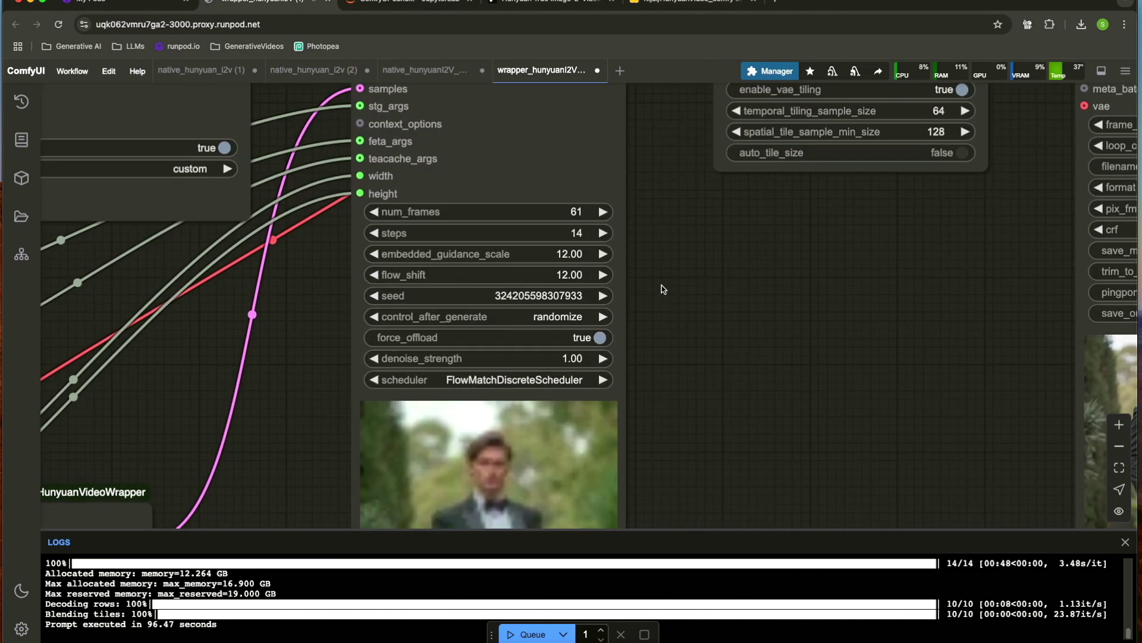
left_click(554, 214)
type("81")
key("Return")
scroll(731, 265, "down", 5)
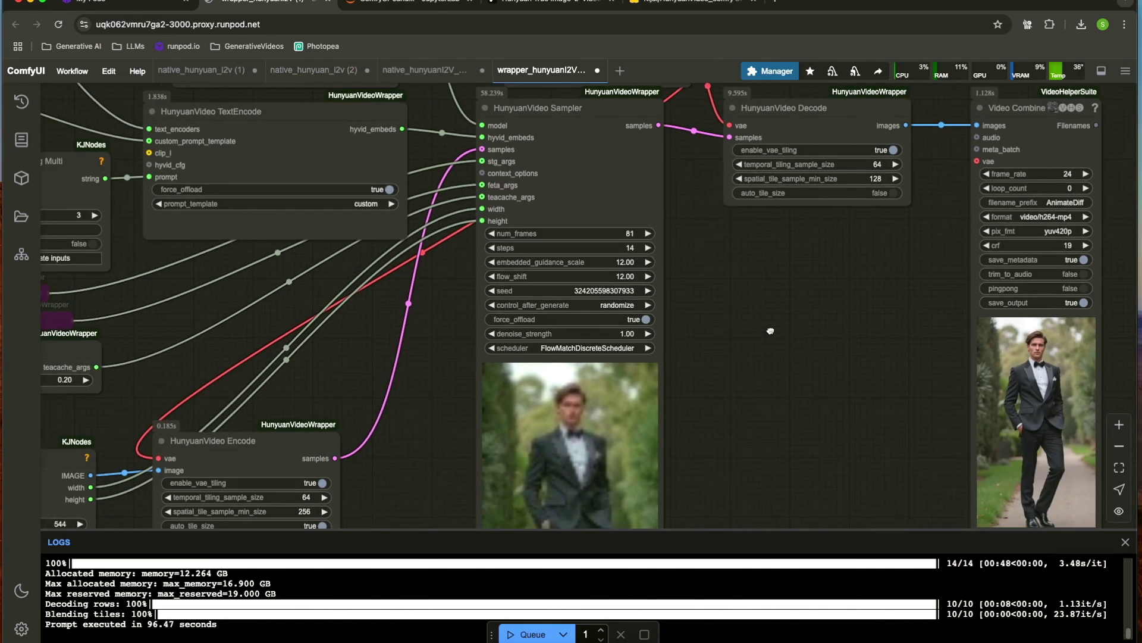
Select hunyuan_video_720_cfgdistill_bf16.safetensors as the model in the HunyuanVideo Model Loader.
scroll(770, 331, "down", 4)
scroll(771, 331, "left", 5)
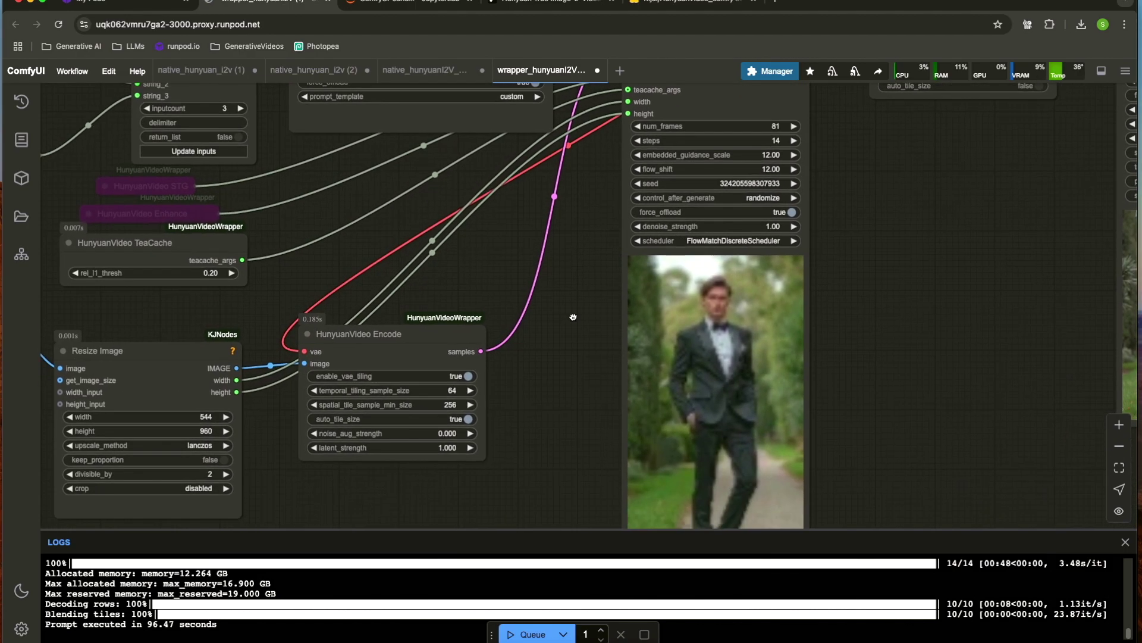
scroll(572, 318, "up", 4)
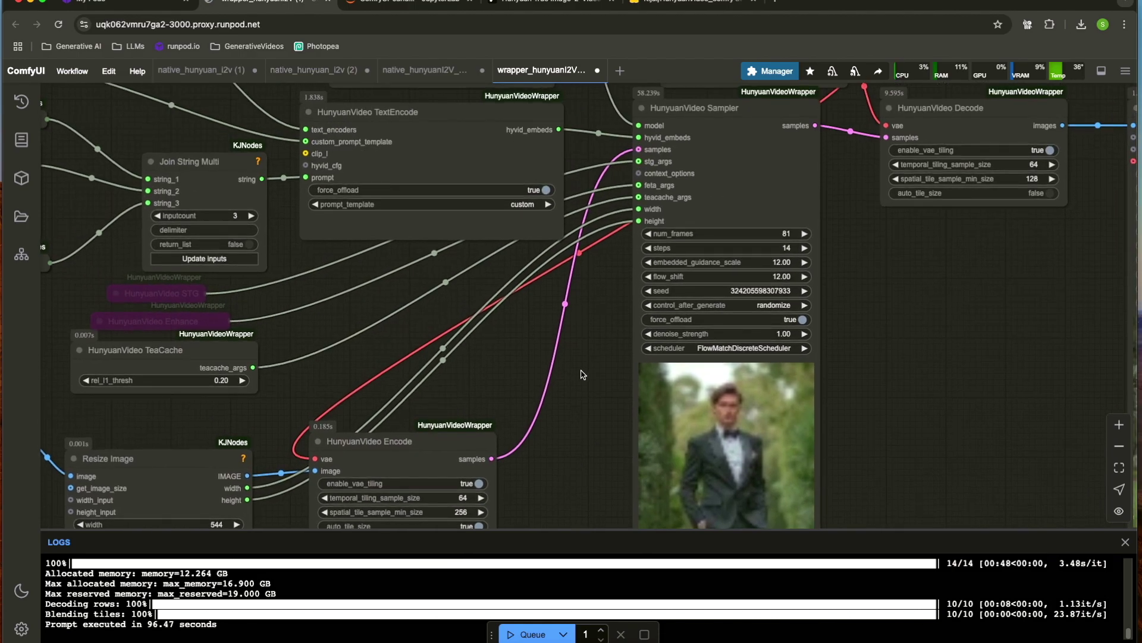
scroll(582, 375, "down", 5)
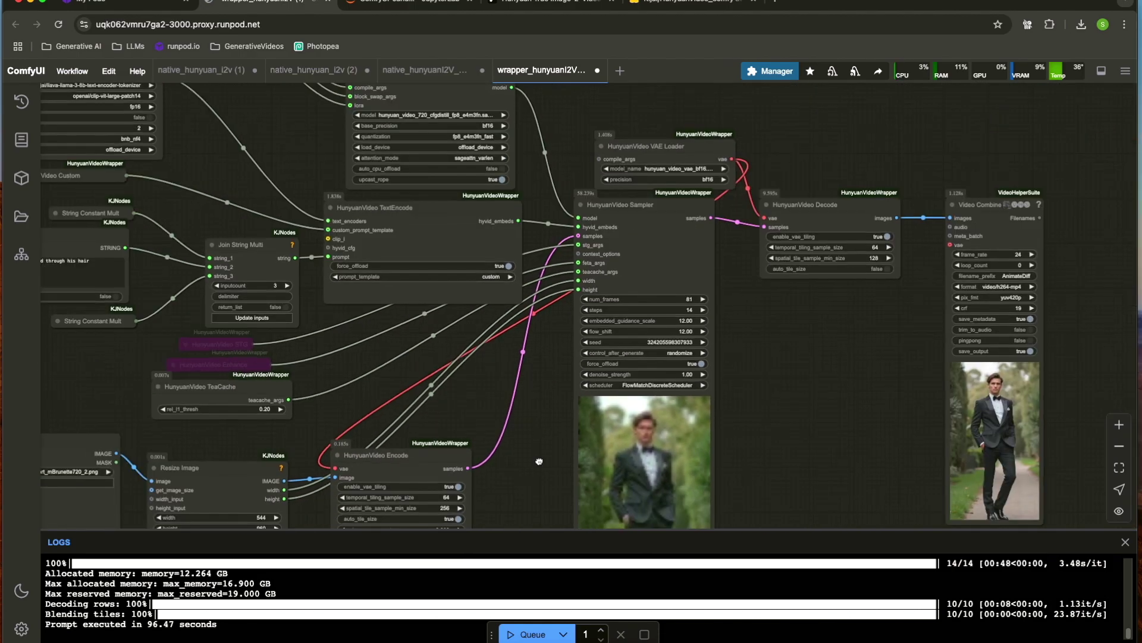
left_click_drag(539, 462, 544, 447)
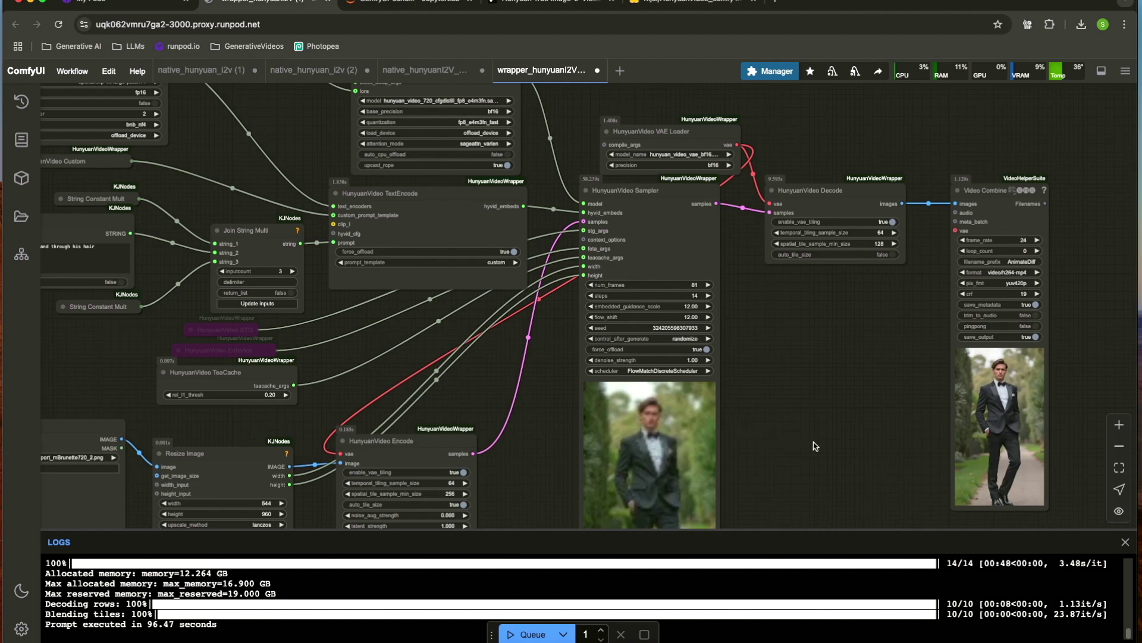
scroll(804, 441, "up", 1)
left_click(460, 113)
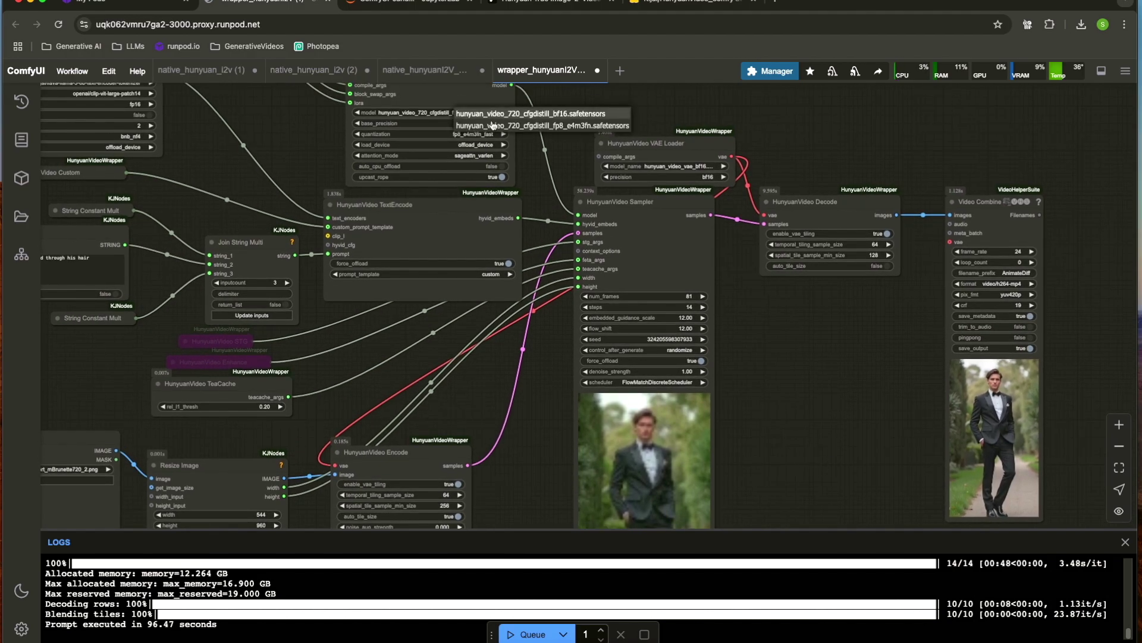
left_click(498, 116)
left_click_drag(820, 367, 767, 288)
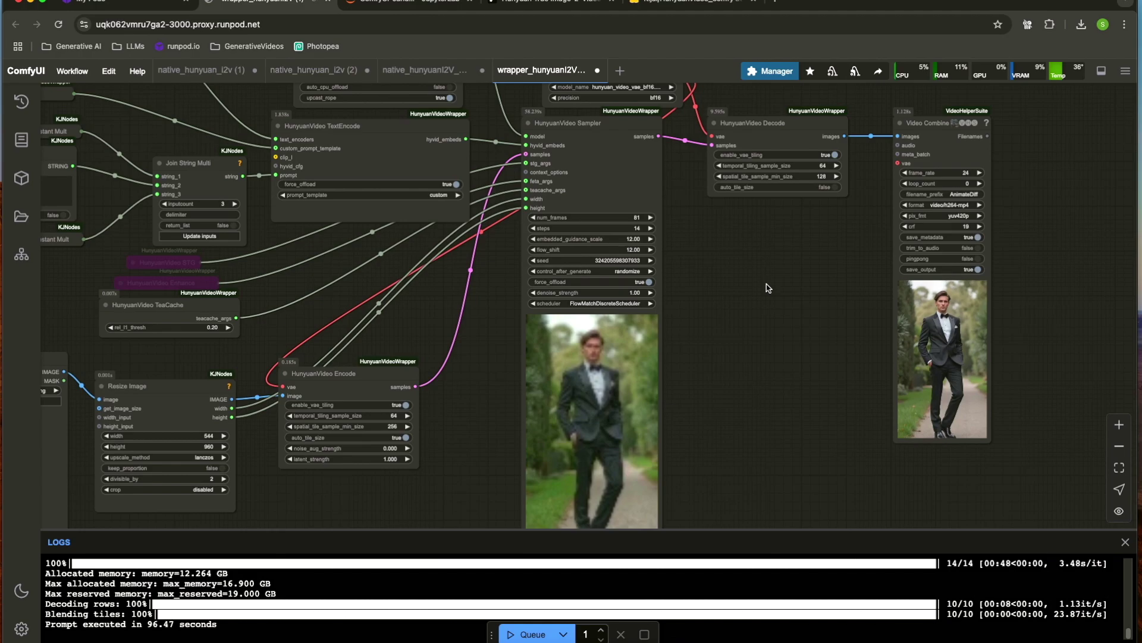
Queue the wrapper workflow to generate the 81-frame video with the cfgdistill bf16 model.
key("ctrl+Return")
scroll(756, 338, "down", 2)
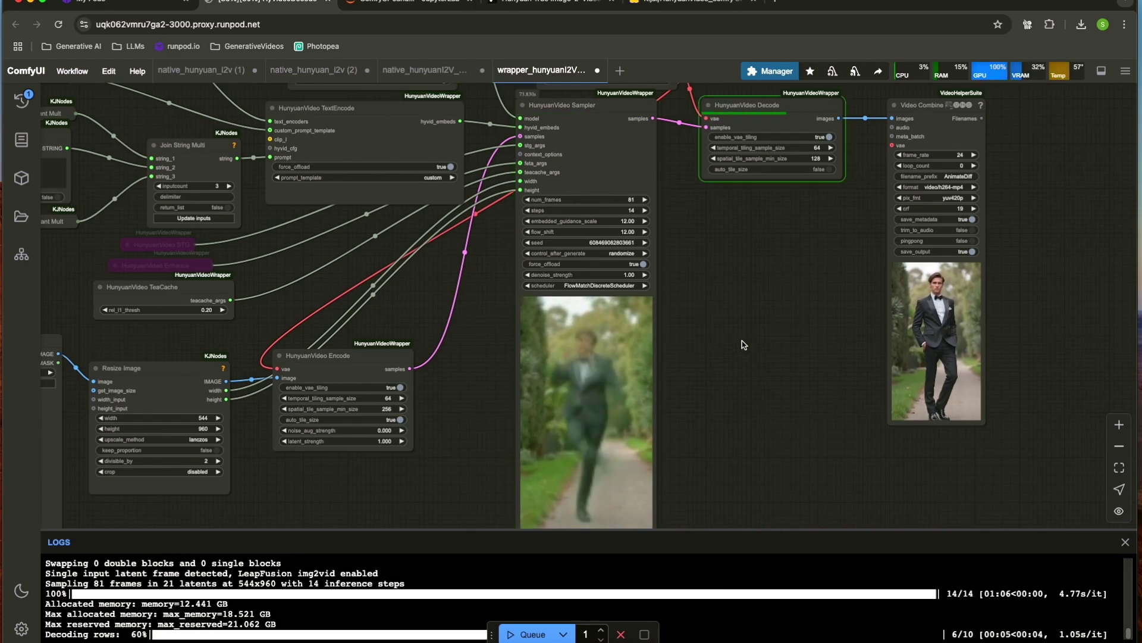
scroll(743, 342, "up", 5)
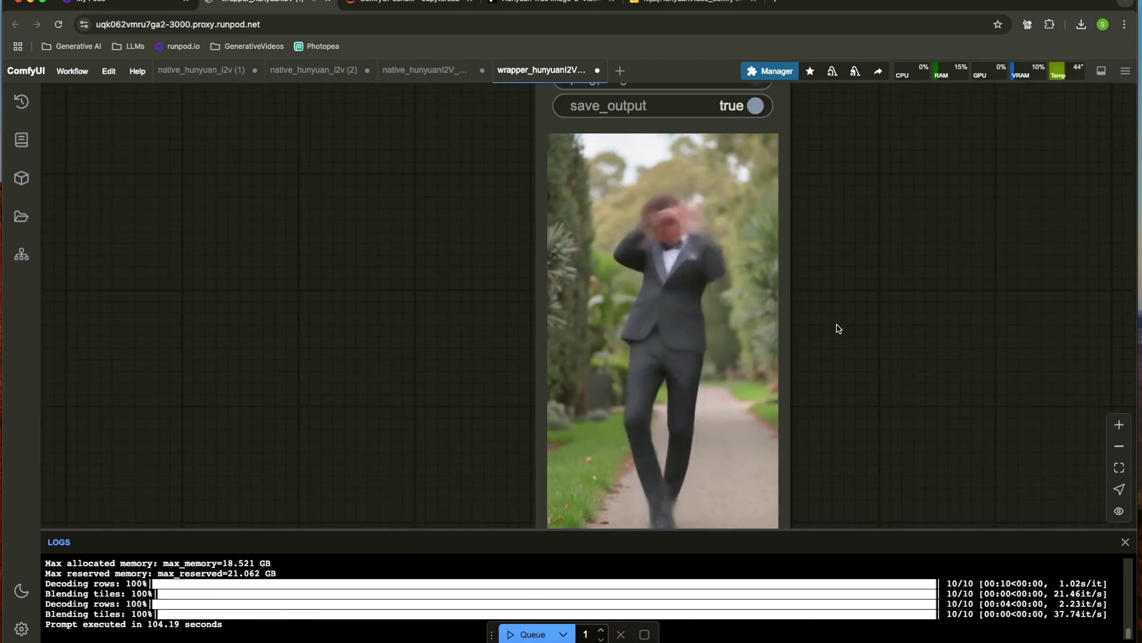
Examine the generated video up close in Video Combine, checking the man's face and hand movement.
scroll(836, 330, "down", 3)
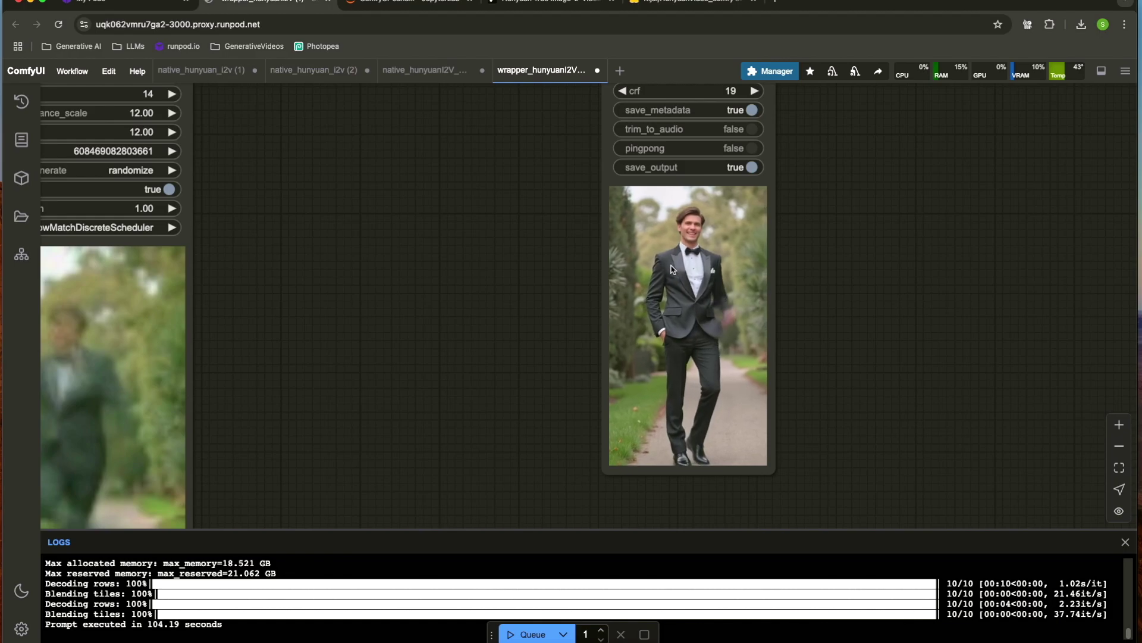
scroll(672, 269, "up", 2)
scroll(672, 268, "down", 2)
left_click_drag(446, 280, 628, 333)
left_click_drag(699, 296, 232, 244)
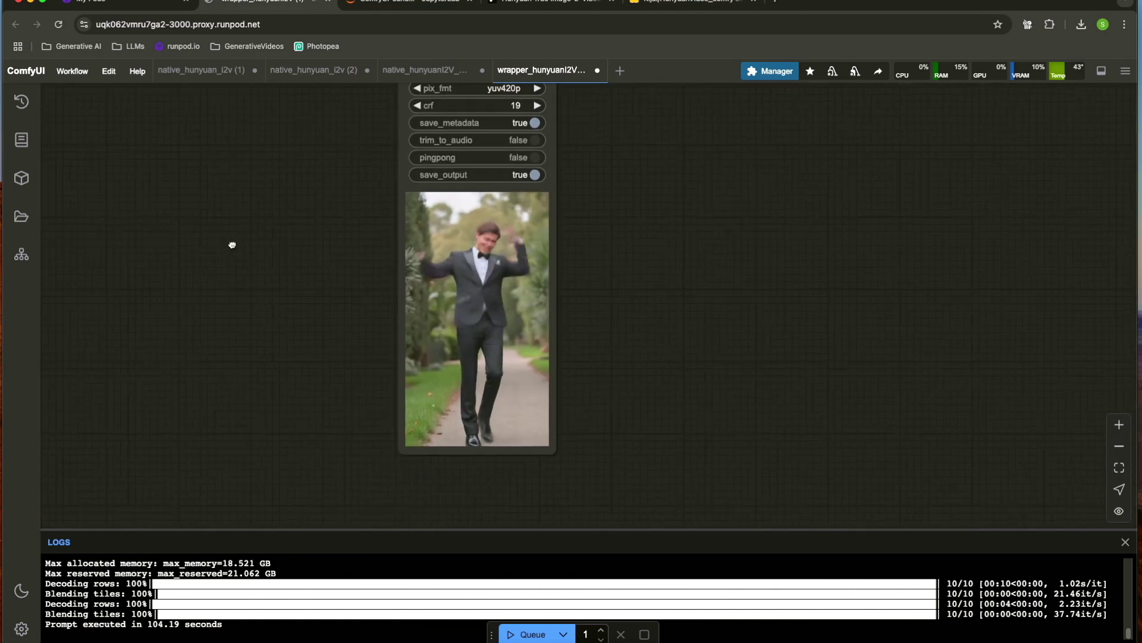
scroll(450, 232, "up", 5)
scroll(449, 232, "down", 3)
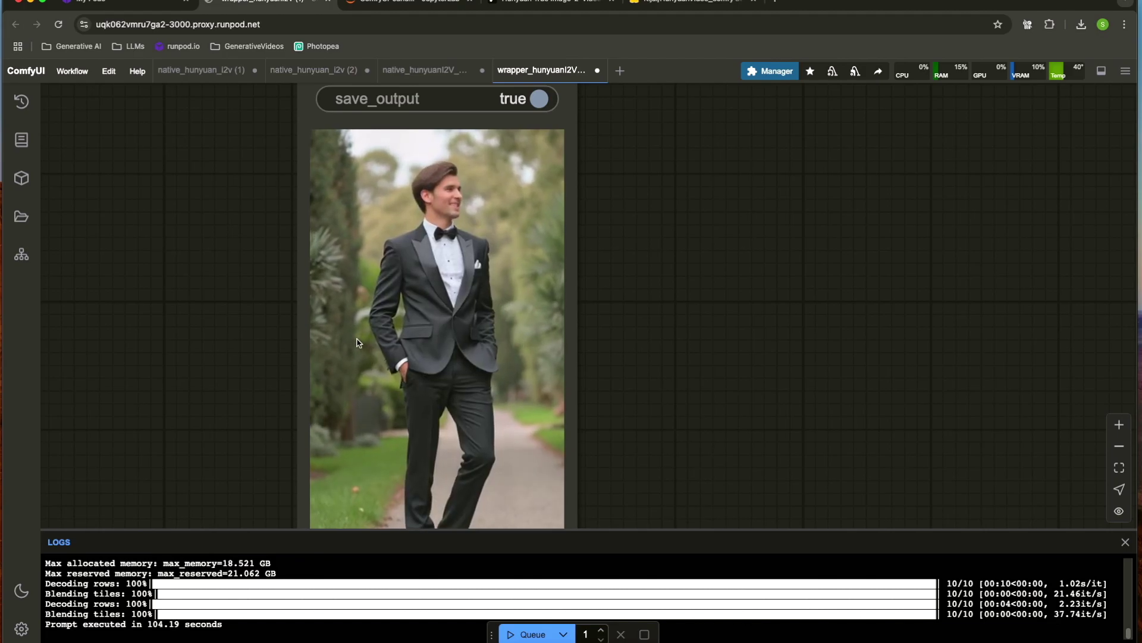
scroll(353, 346, "down", 12)
left_click_drag(306, 346, 254, 361)
scroll(309, 329, "up", 13)
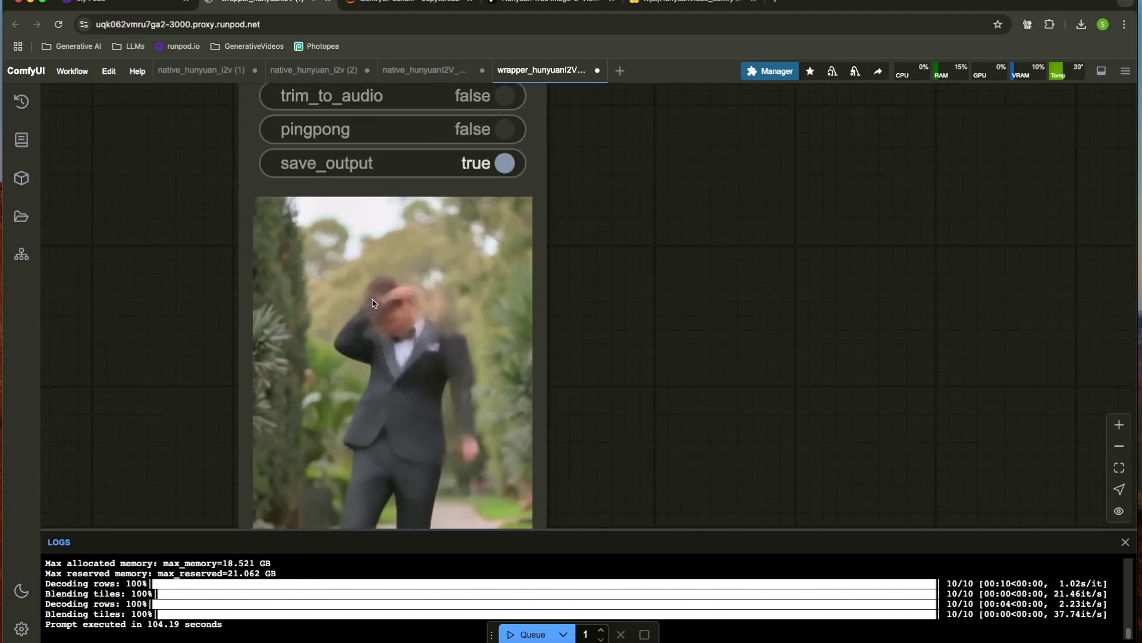
scroll(373, 303, "down", 10)
scroll(373, 333, "down", 1)
Compare the generated video with the input photo in Load Image and the prompt in String Constant Multiline.
left_click_drag(355, 351, 538, 356)
scroll(523, 360, "down", 5)
left_click_drag(232, 458, 375, 466)
scroll(333, 401, "up", 6)
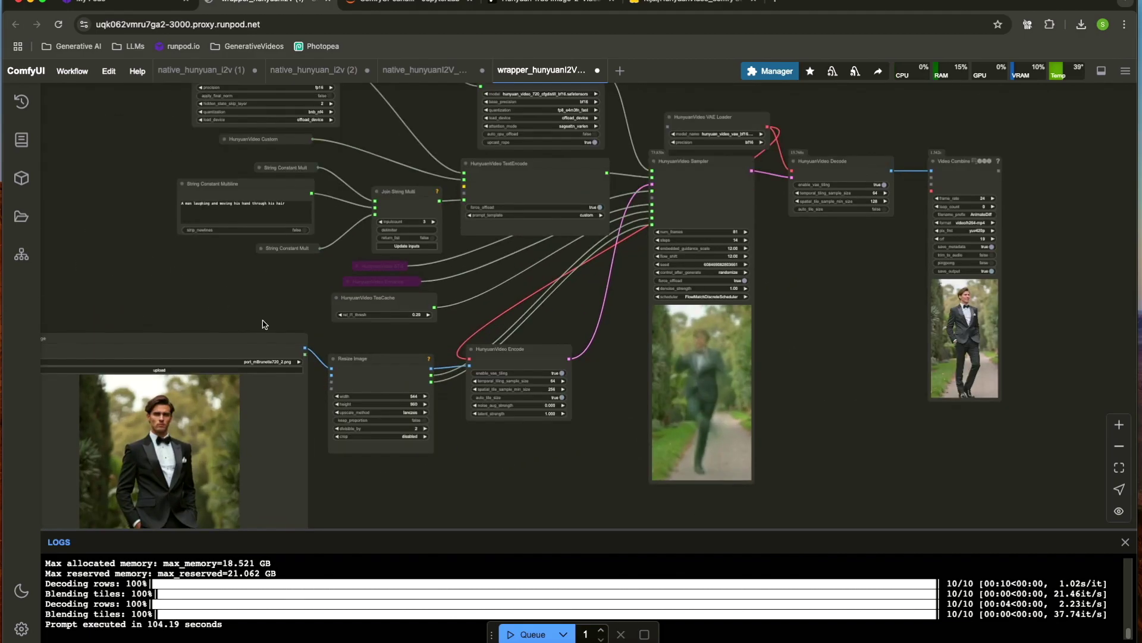
left_click_drag(222, 284, 250, 215)
left_click_drag(540, 498, 476, 400)
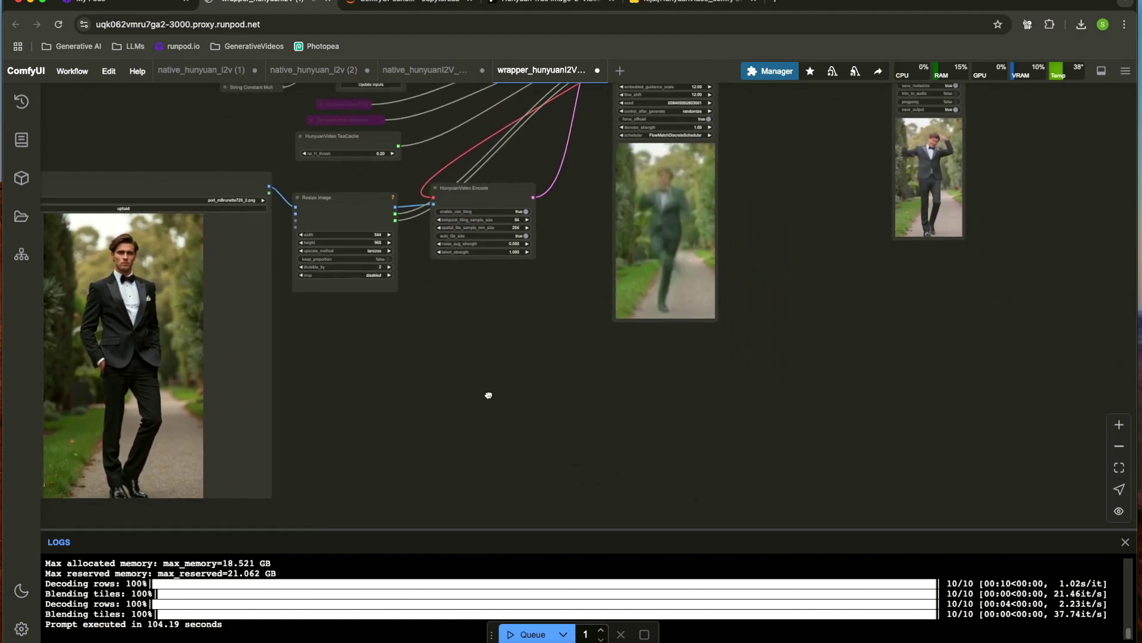
scroll(401, 332, "down", 3)
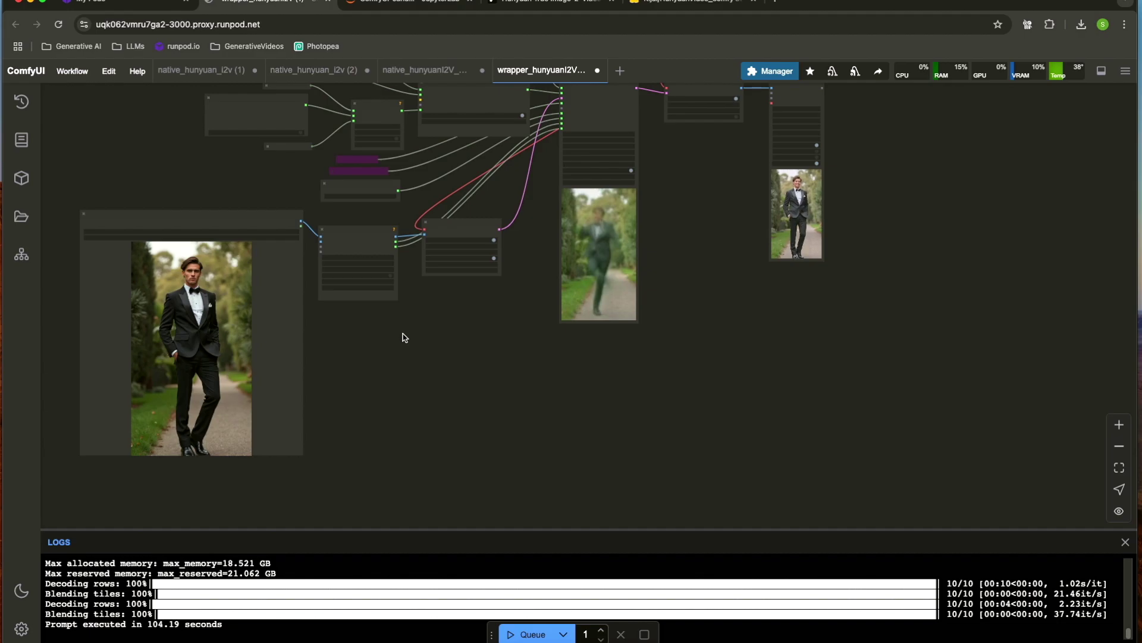
scroll(403, 331, "up", 4)
left_click_drag(465, 320, 331, 416)
left_click_drag(728, 269, 469, 342)
left_click_drag(443, 295, 755, 337)
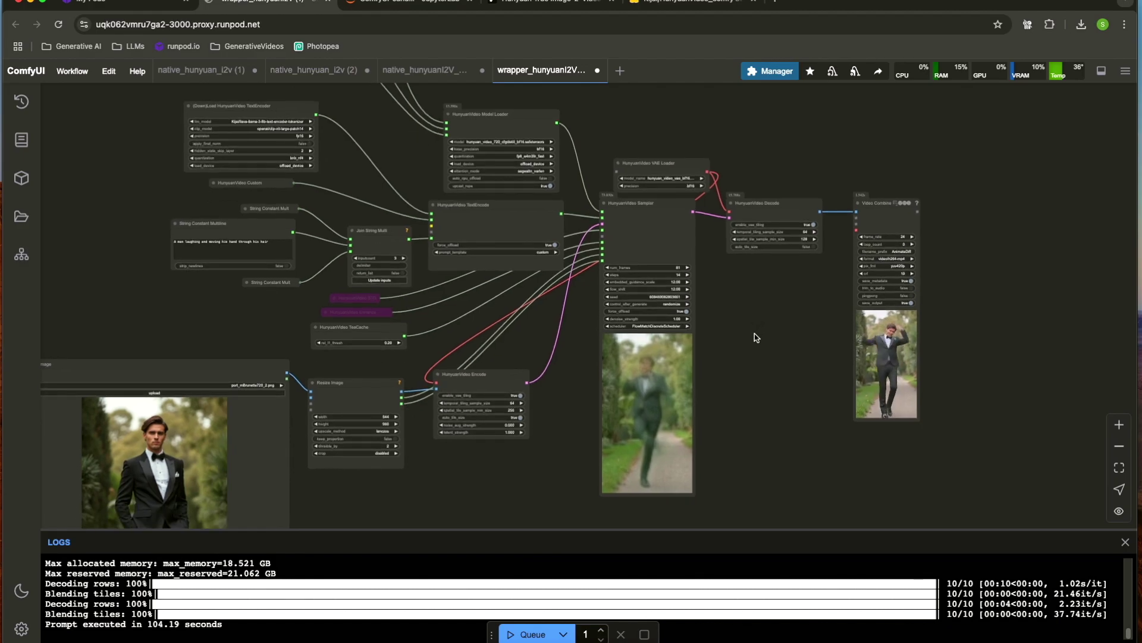
mouse_move(755, 335)
left_mouse_down()
mouse_move(760, 308)
mouse_move(799, 314)
mouse_move(741, 372)
mouse_move(751, 356)
left_mouse_up()
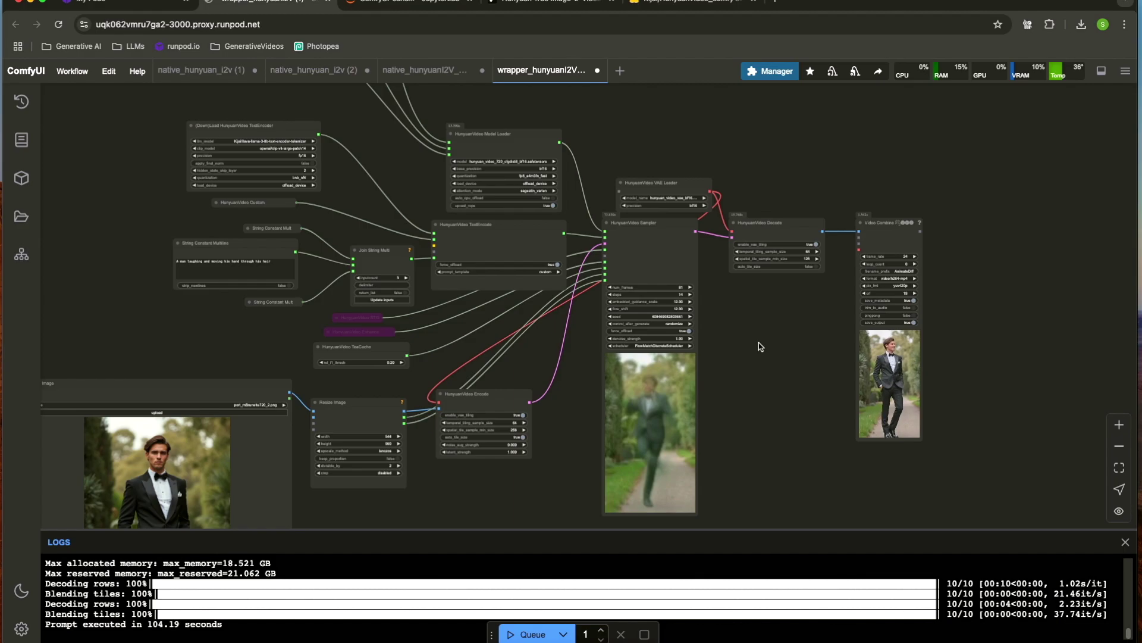
scroll(759, 344, "up", 3)
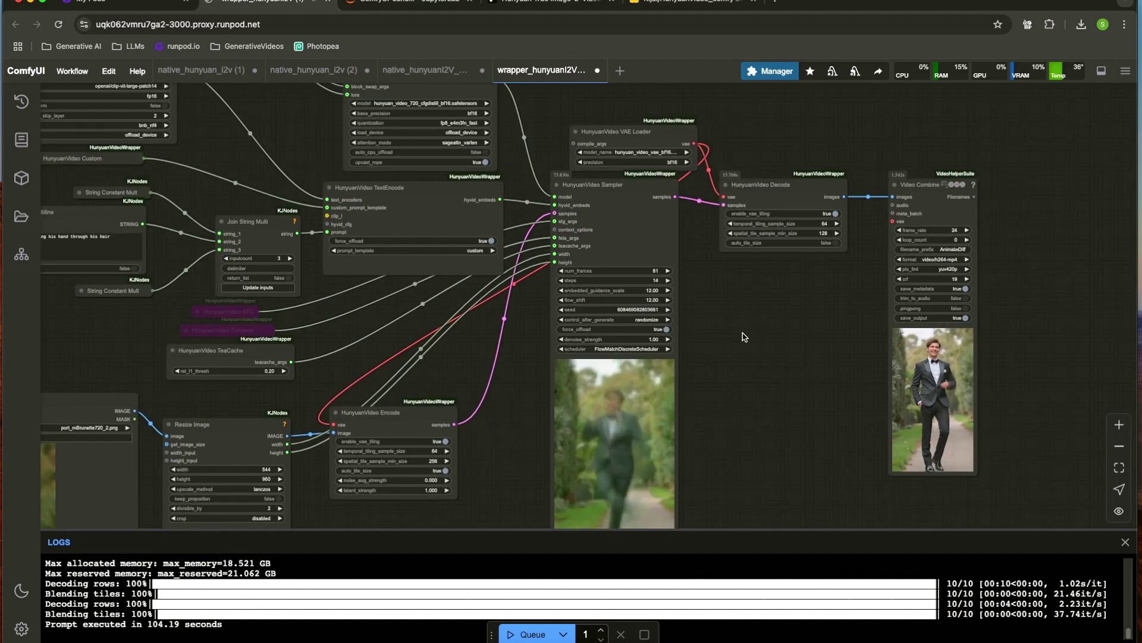
left_click_drag(742, 337, 814, 342)
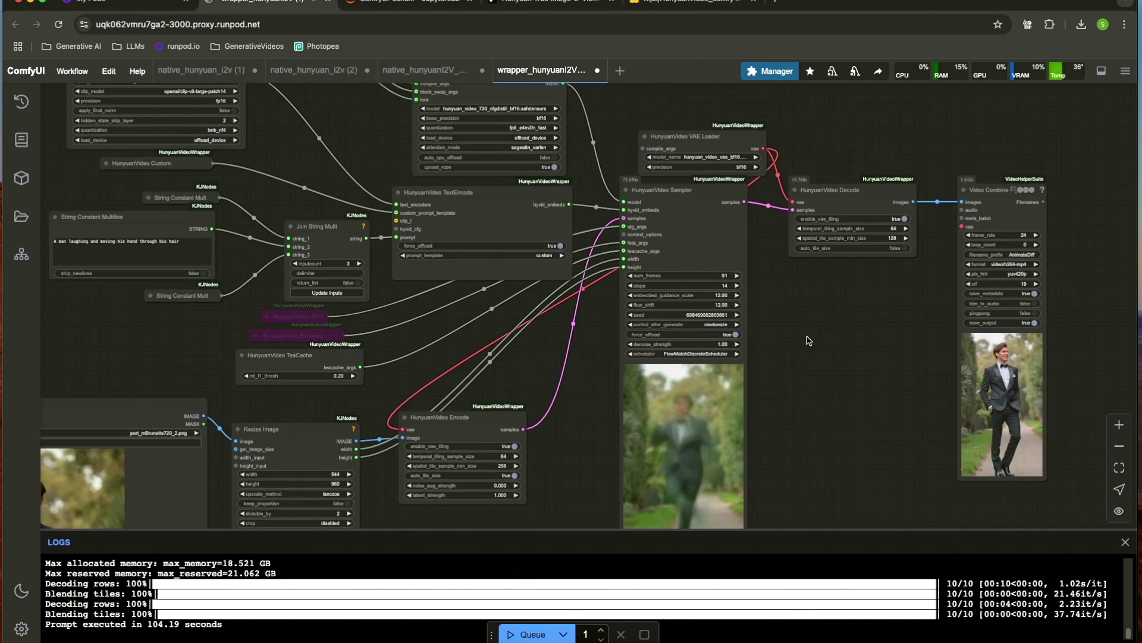
left_click_drag(809, 341, 588, 297)
scroll(548, 309, "right", 10)
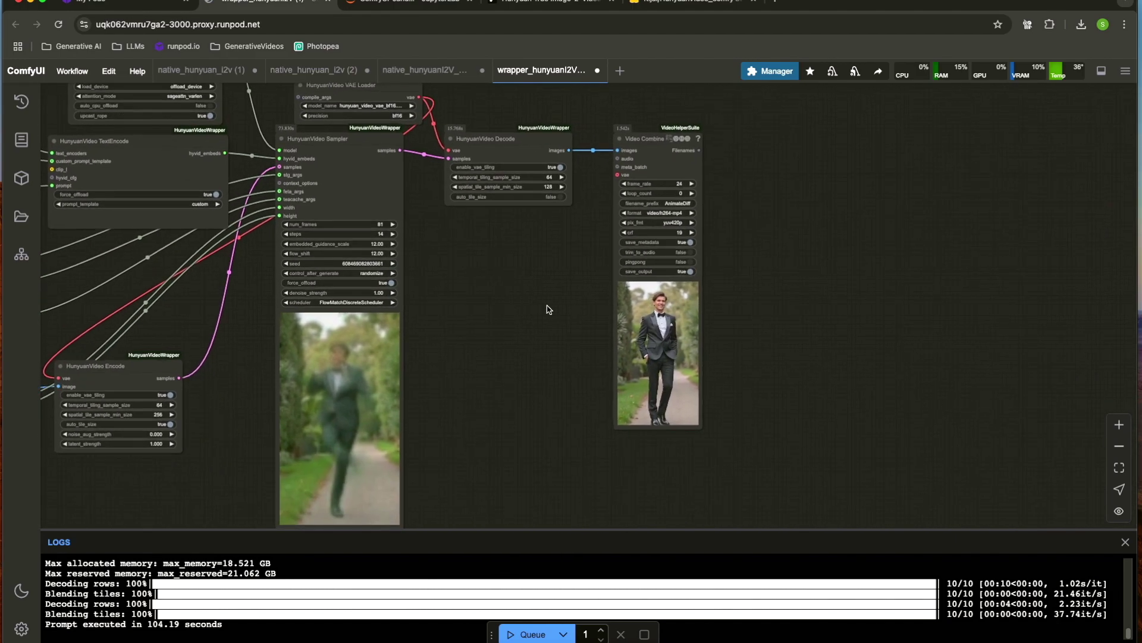
Inspect the sampler preview and the motion quality of the finished clip in Video Combine.
scroll(426, 255, "up", 6)
scroll(295, 261, "down", 6)
left_click_drag(254, 255, 494, 275)
scroll(493, 277, "up", 5)
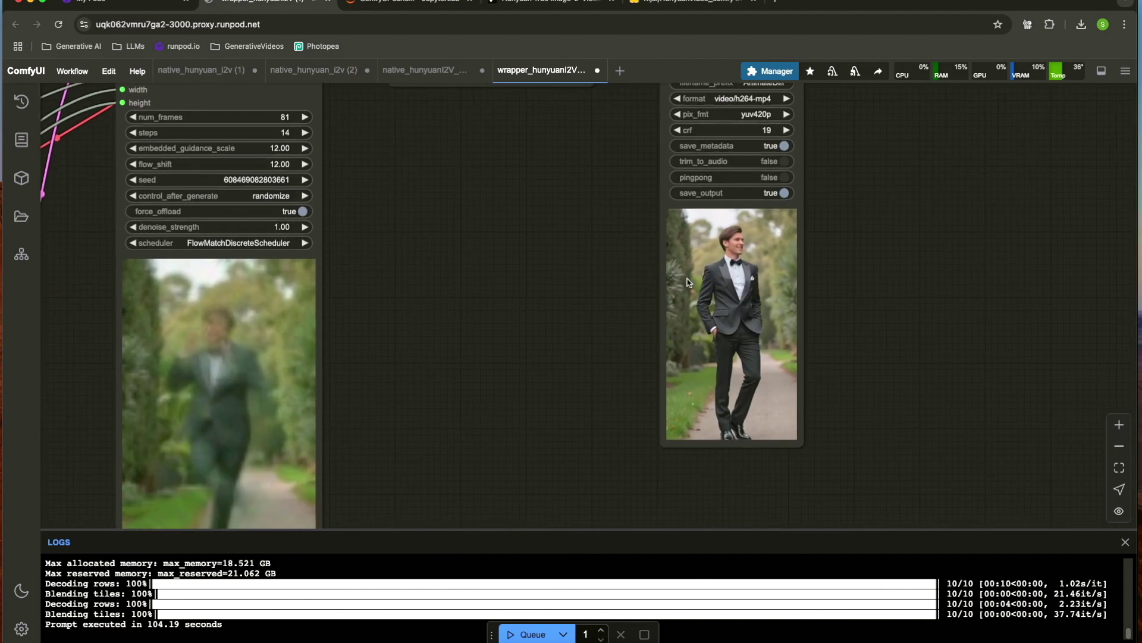
left_click_drag(593, 266, 499, 254)
scroll(496, 256, "up", 5)
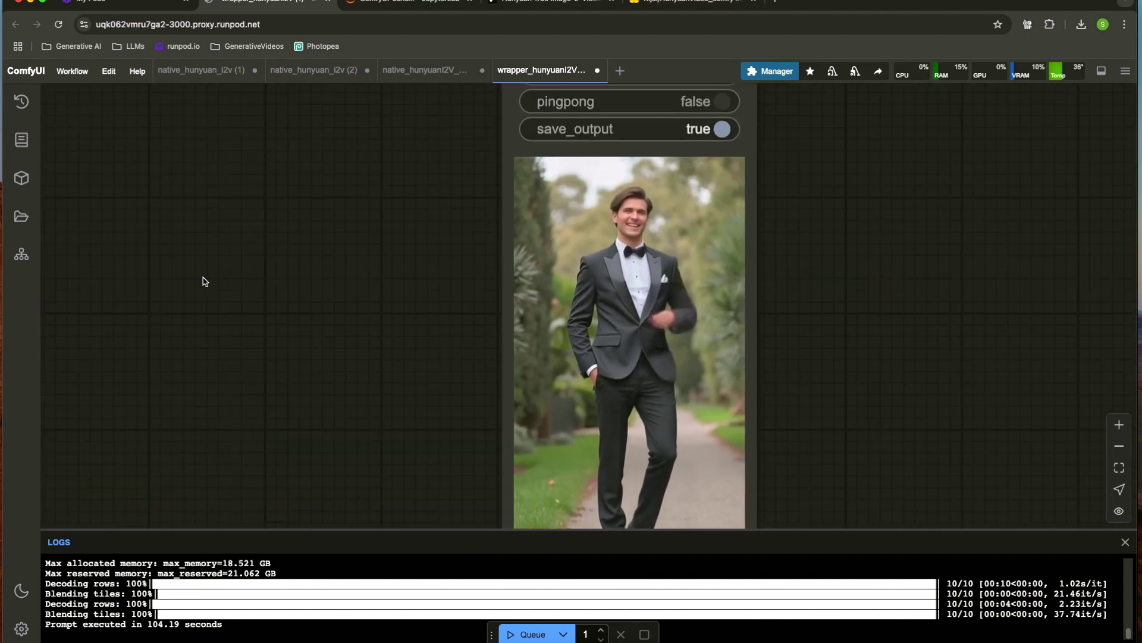
Review the settings of the HunyuanVideo Model Loader, TextEncode and Sampler nodes.
scroll(204, 282, "down", 5)
scroll(548, 296, "down", 6)
left_click_drag(213, 281, 763, 381)
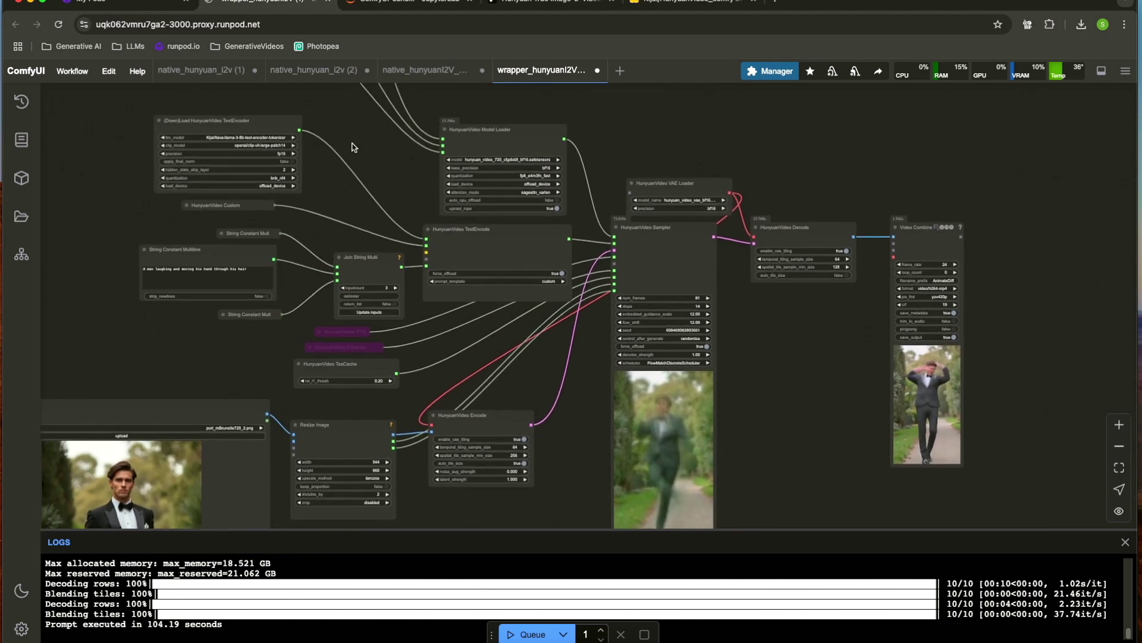
scroll(476, 205, "up", 5)
left_click_drag(548, 239, 315, 159)
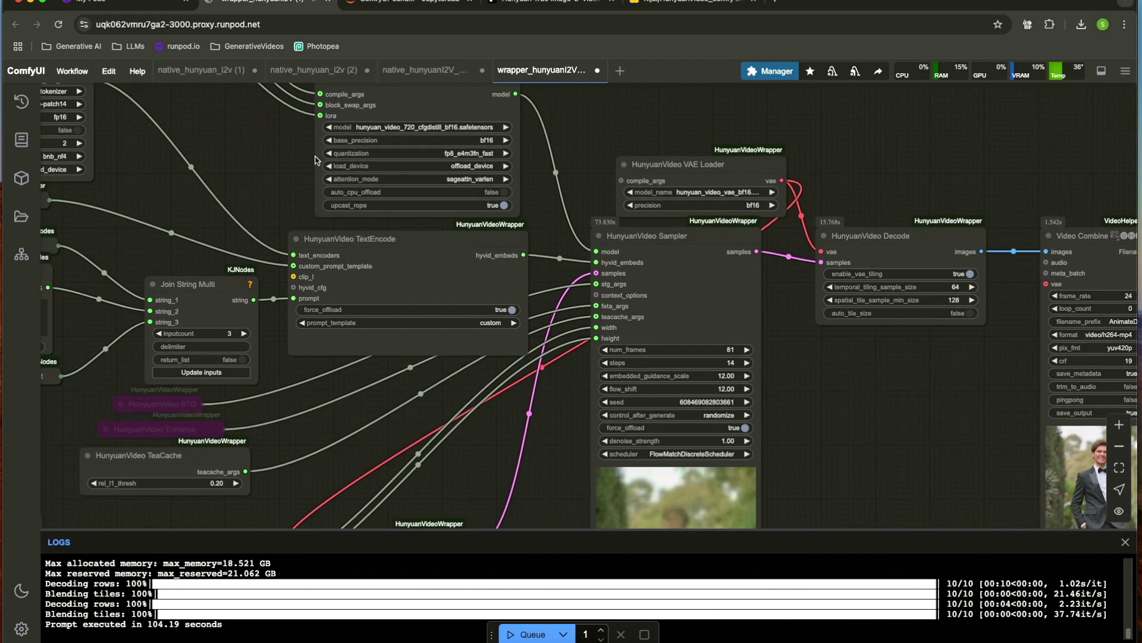
scroll(860, 404, "down", 4)
left_click_drag(816, 388, 821, 331)
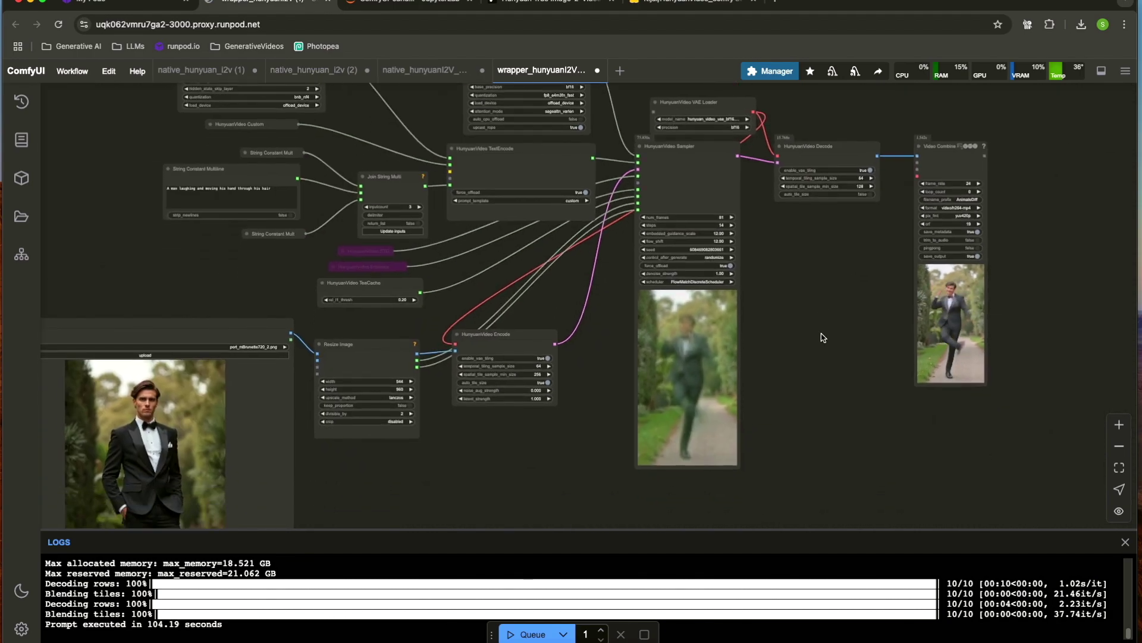
Check the workflow attachments of the Hunyuan True Image-2-Video post on Patreon, and return to ComfyUI.
left_click(513, 2)
scroll(458, 546, "down", 1)
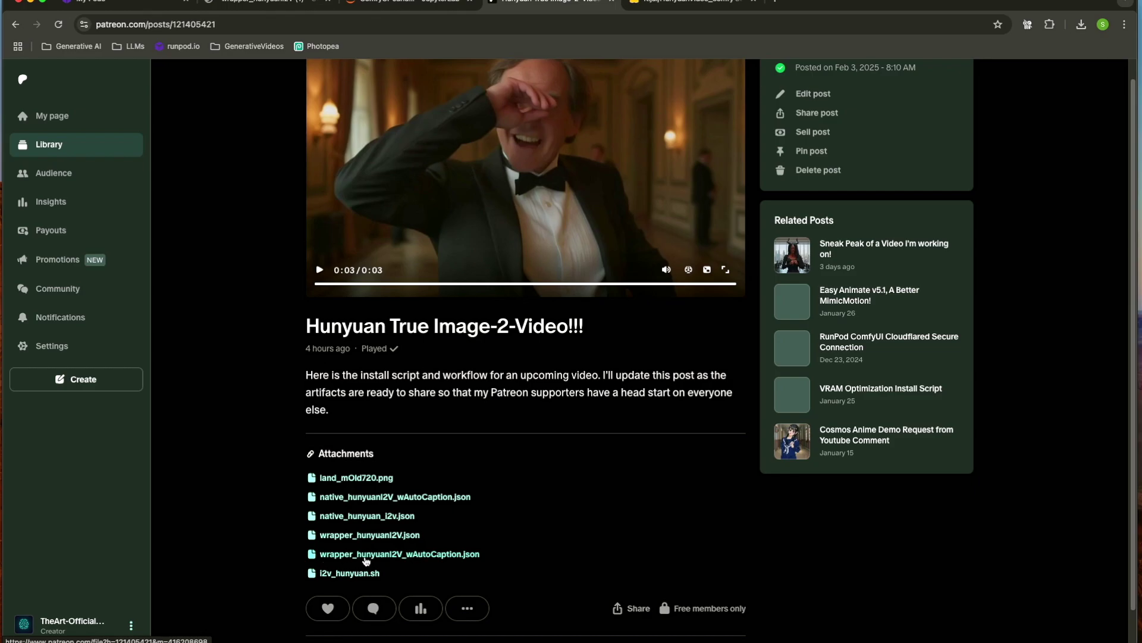
left_click(268, 4)
scroll(641, 417, "up", 3)
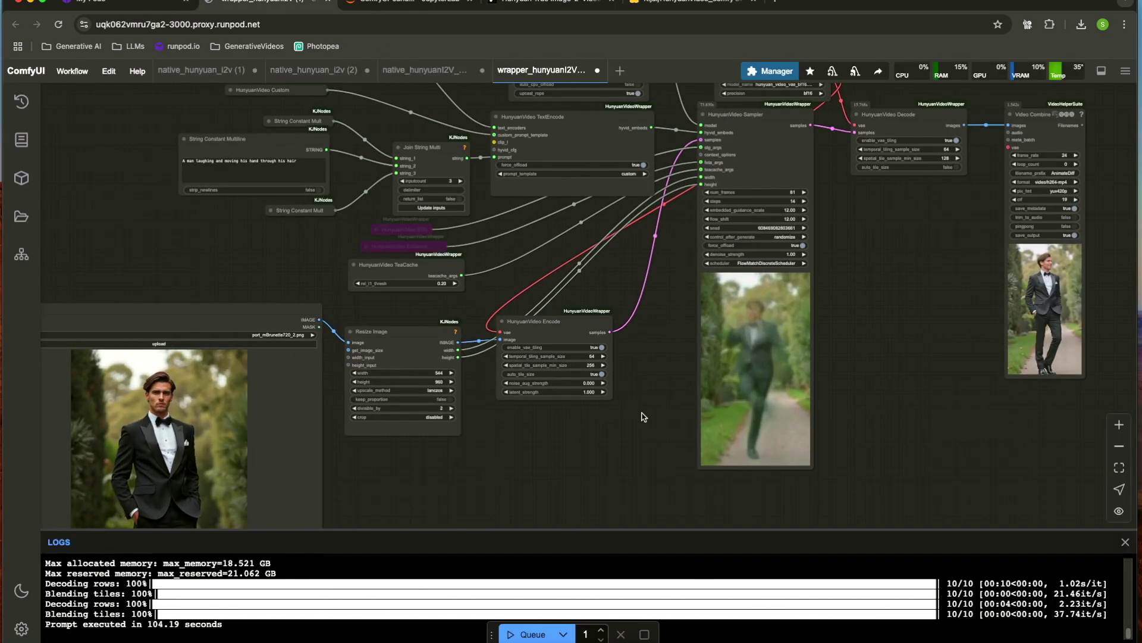
left_click_drag(646, 381, 508, 427)
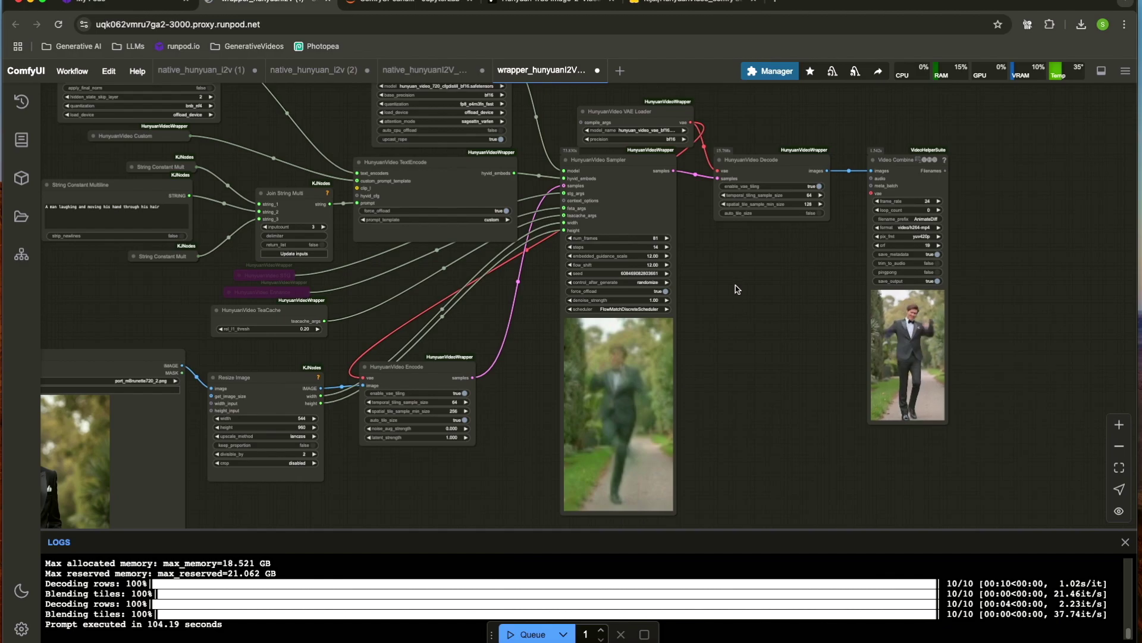
scroll(736, 287, "down", 2)
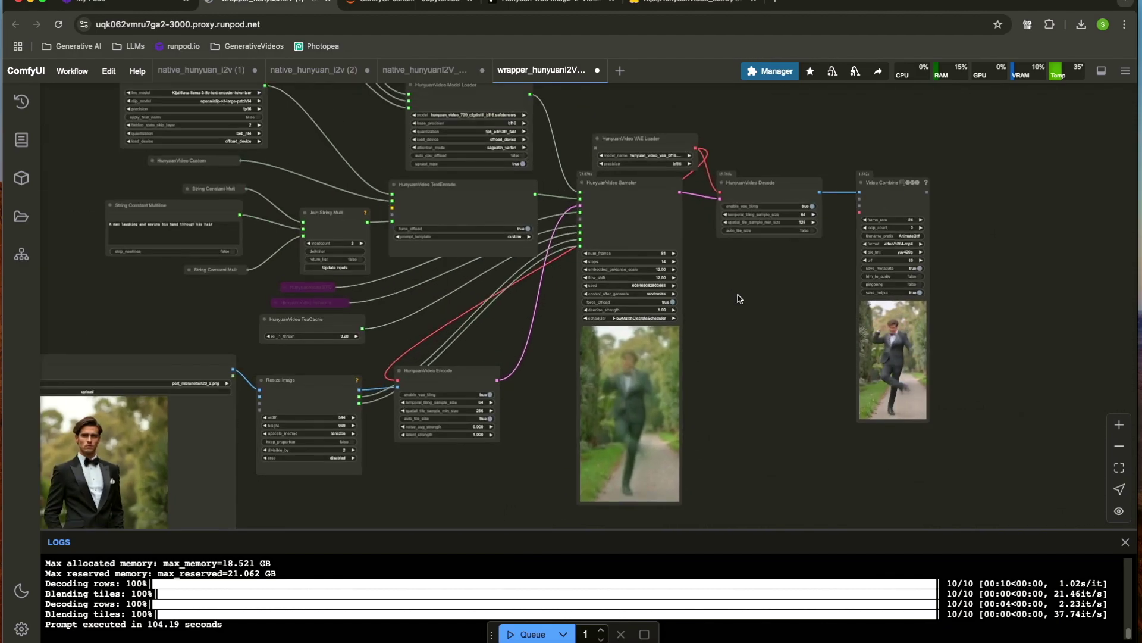
left_click_drag(742, 296, 779, 284)
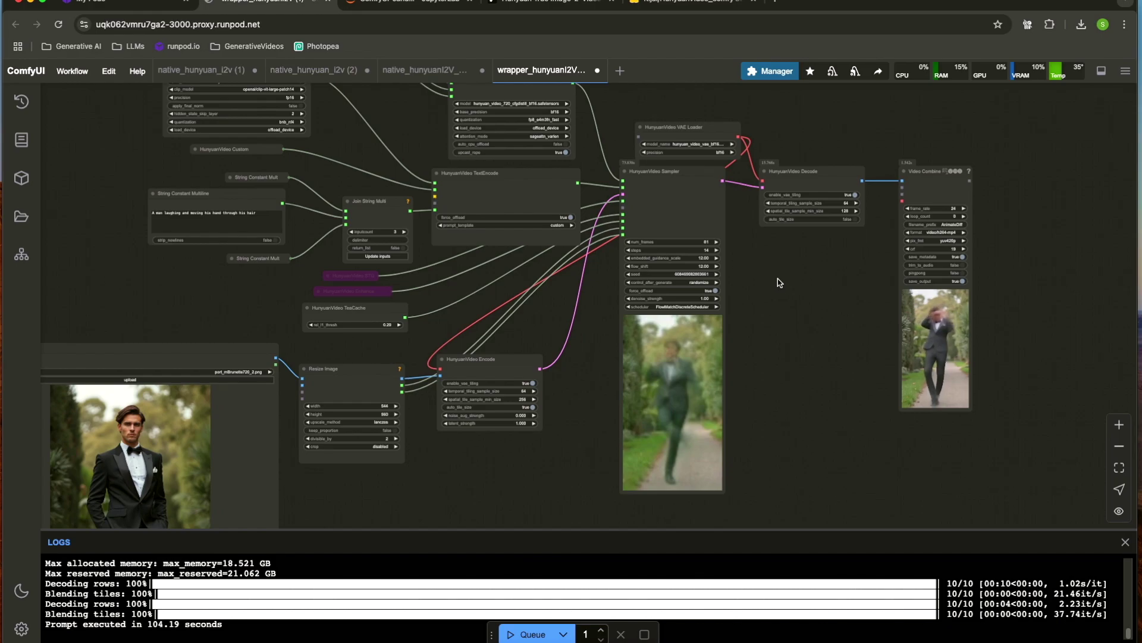
scroll(780, 283, "down", 2)
left_click_drag(780, 288, 796, 288)
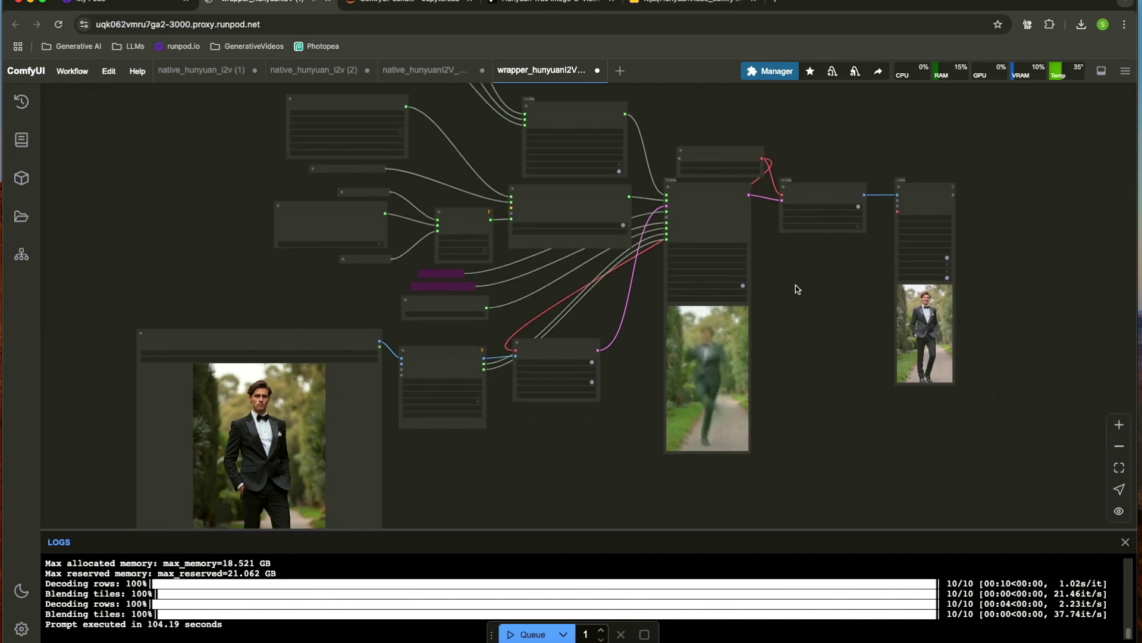
scroll(797, 289, "up", 3)
left_click_drag(800, 291, 955, 333)
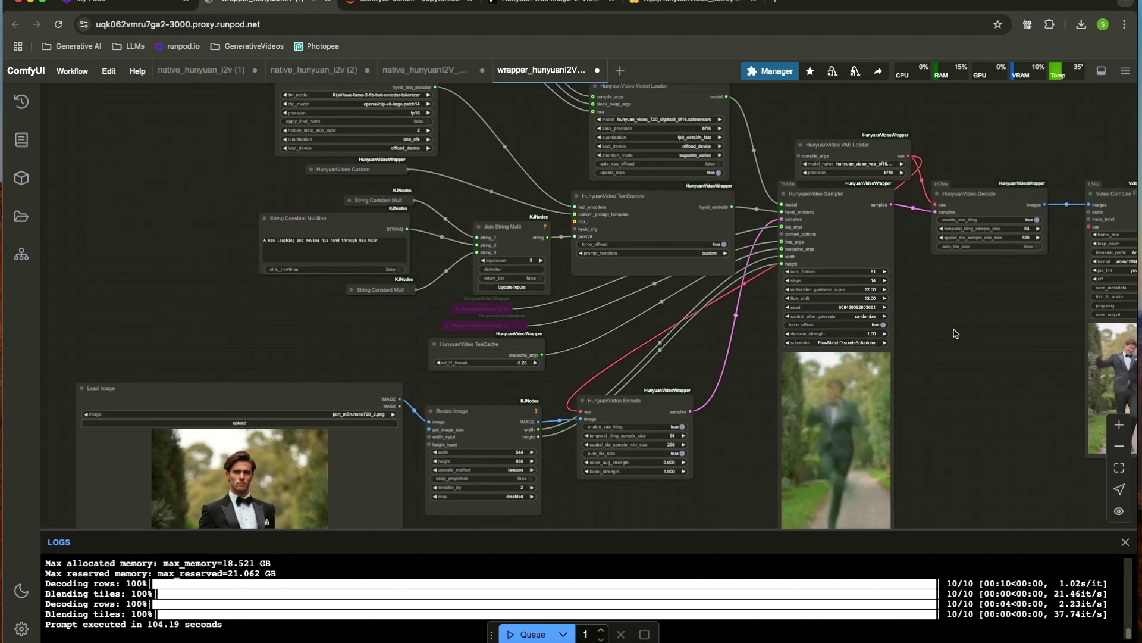
Switch to the Patreon post, highlight its title Hunyuan True Image-2-Video!!!, and go back to the wrapper workflow in ComfyUI.
left_click(526, 11)
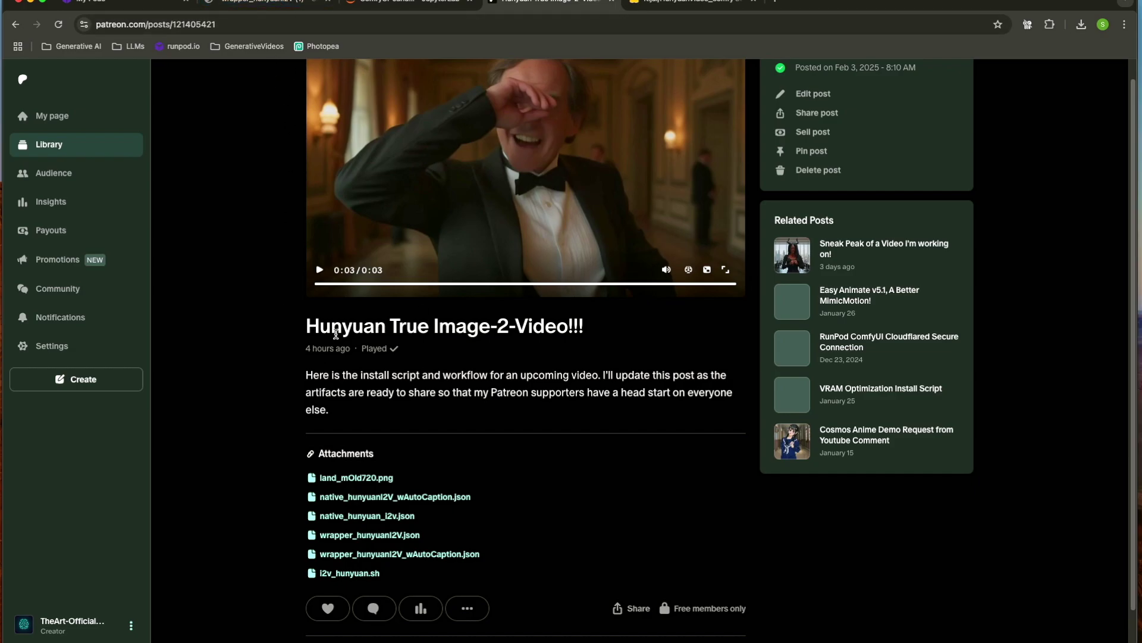
scroll(365, 330, "down", 1)
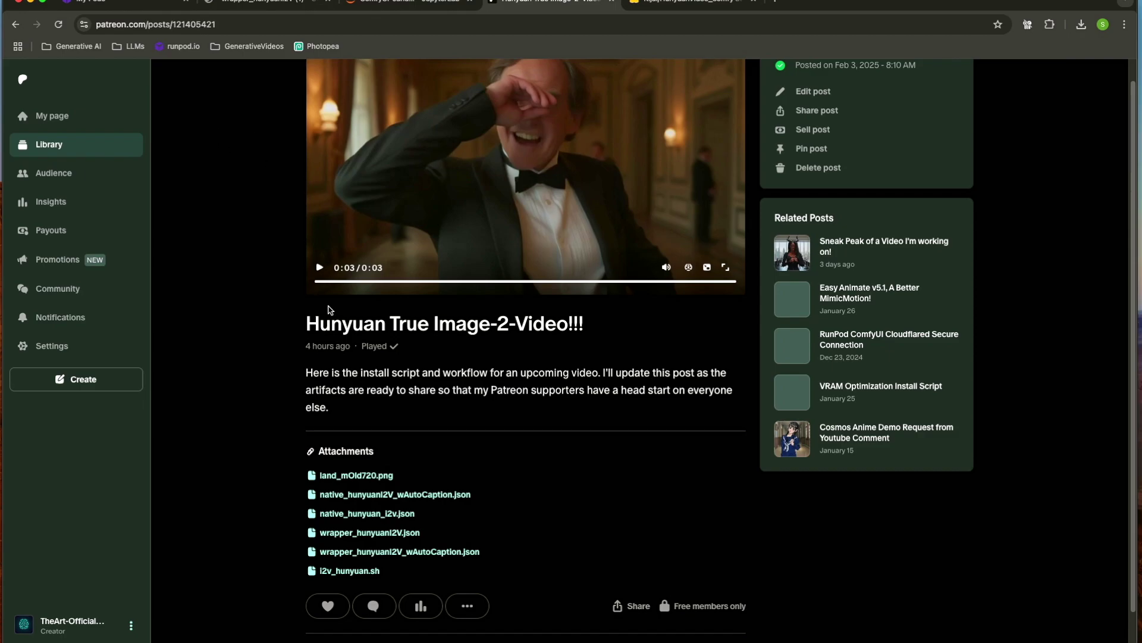
left_click_drag(588, 329, 306, 325)
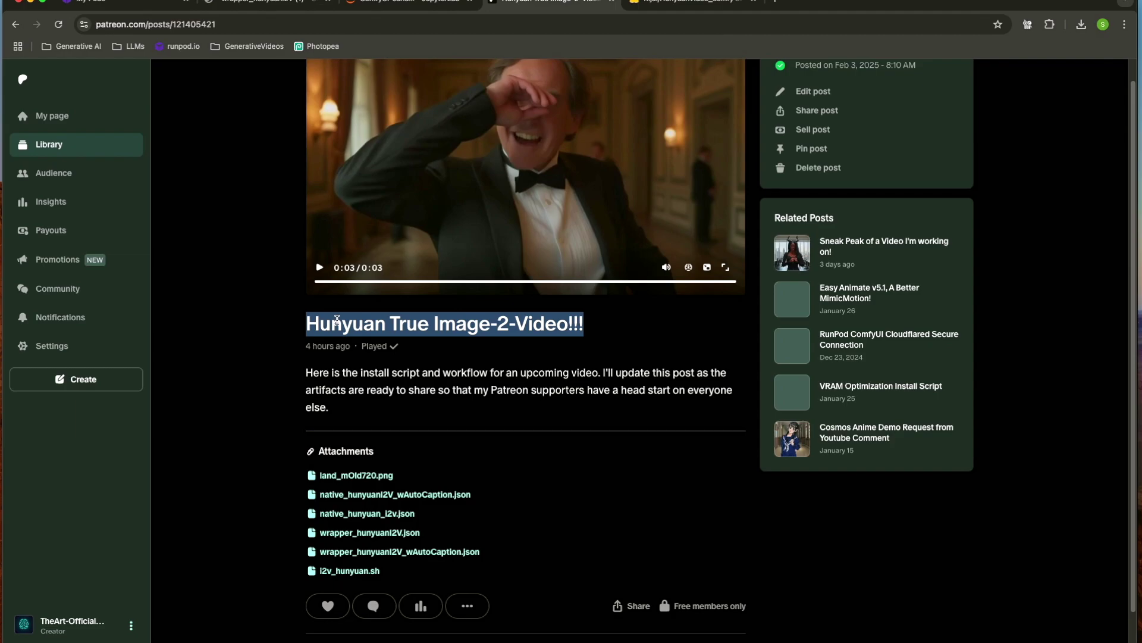
left_click(337, 320)
left_click_drag(618, 331, 333, 319)
left_click(348, 319)
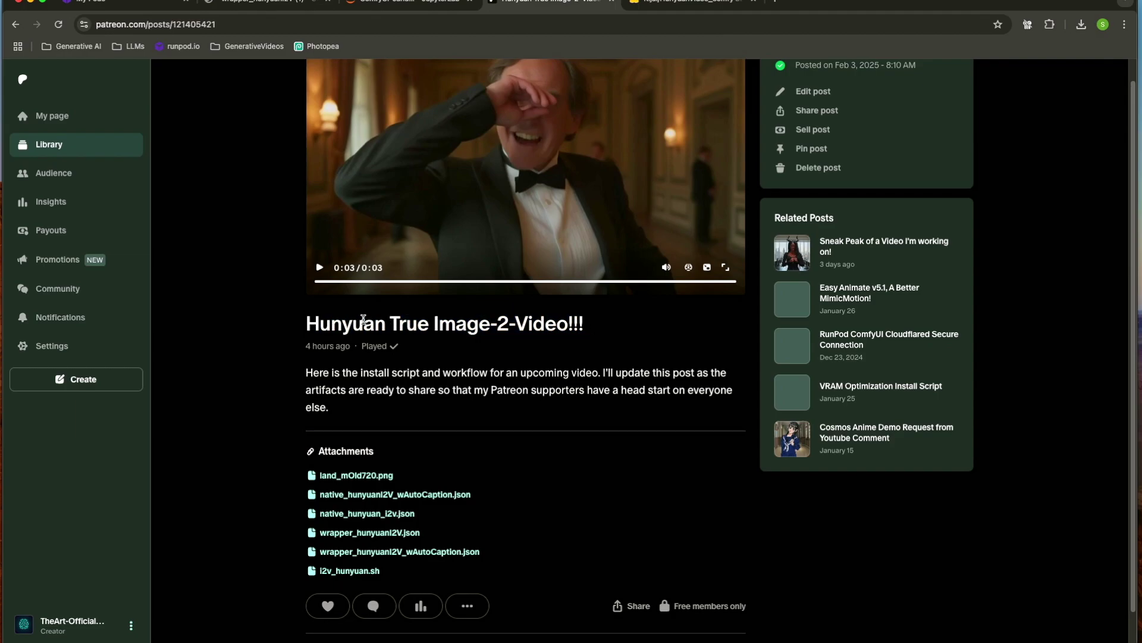
left_click_drag(379, 324, 527, 324)
left_click(359, 161)
left_click(266, 4)
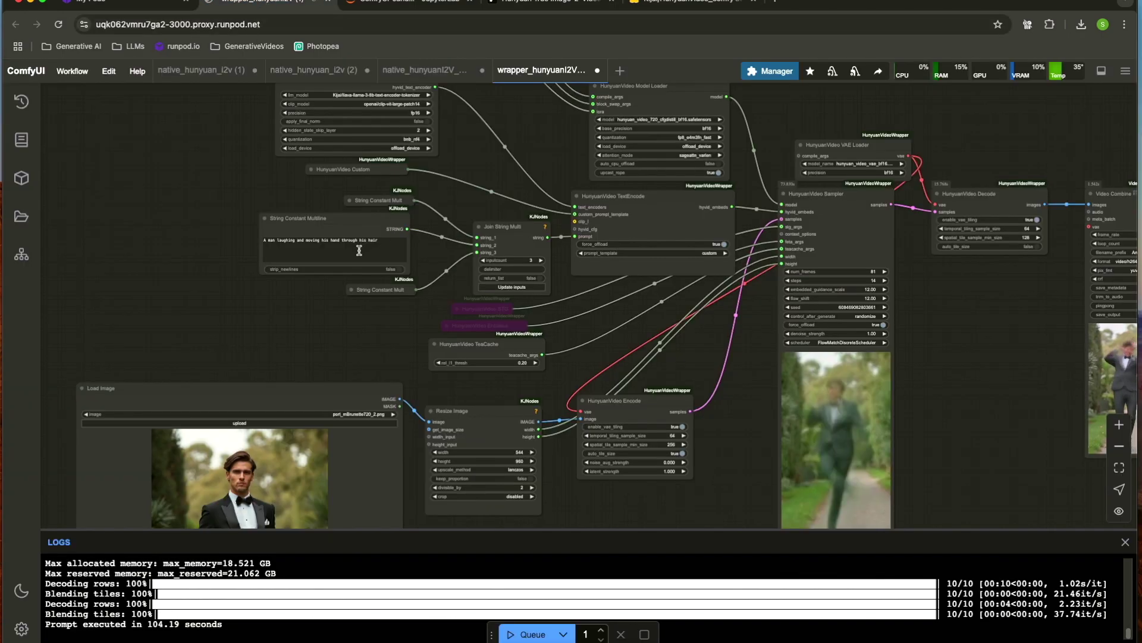
scroll(332, 309, "up", 2)
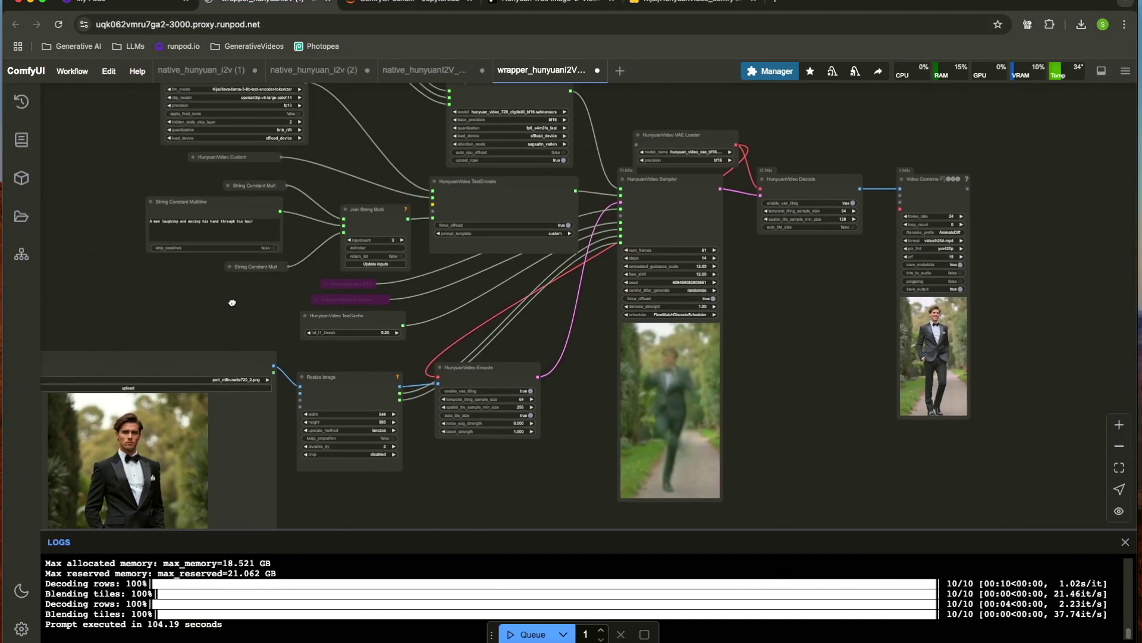
left_click_drag(340, 316, 219, 293)
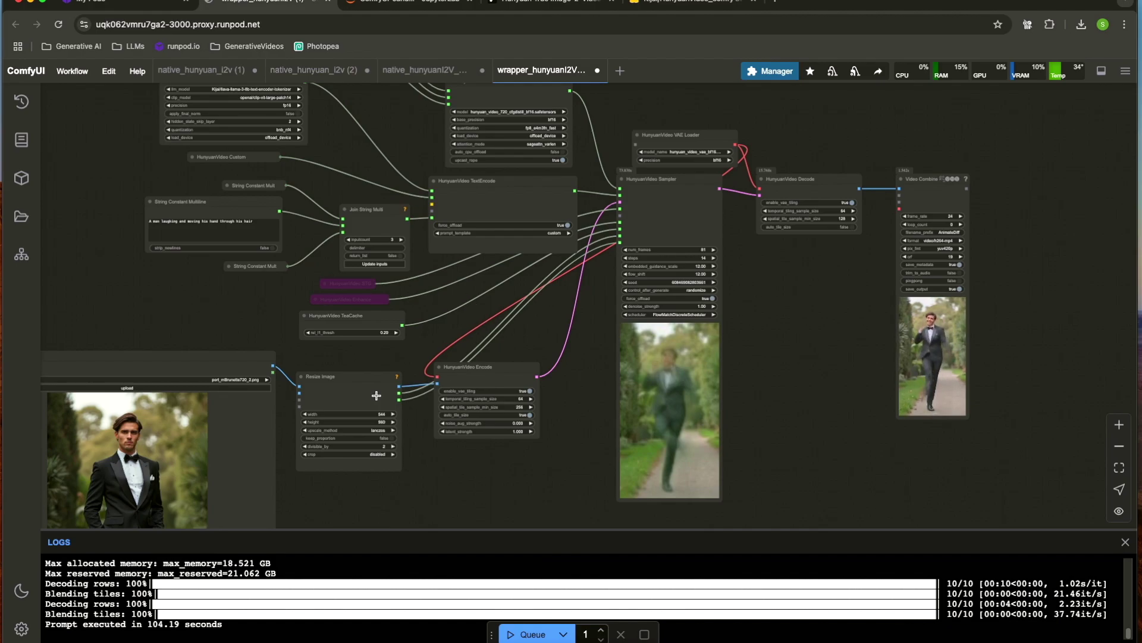